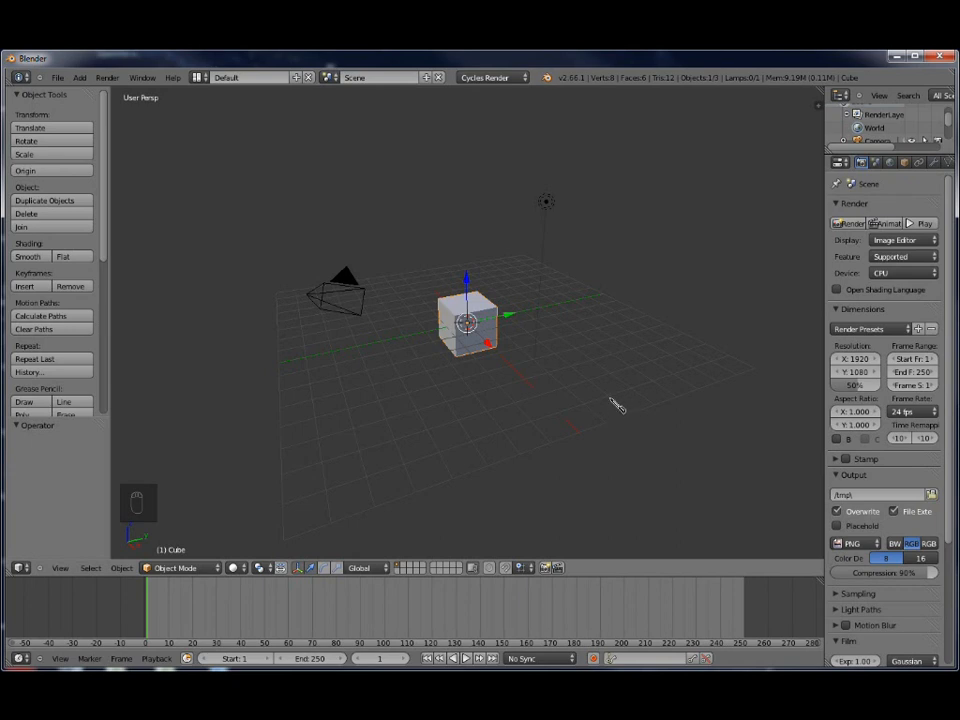
key(KP_Divide)
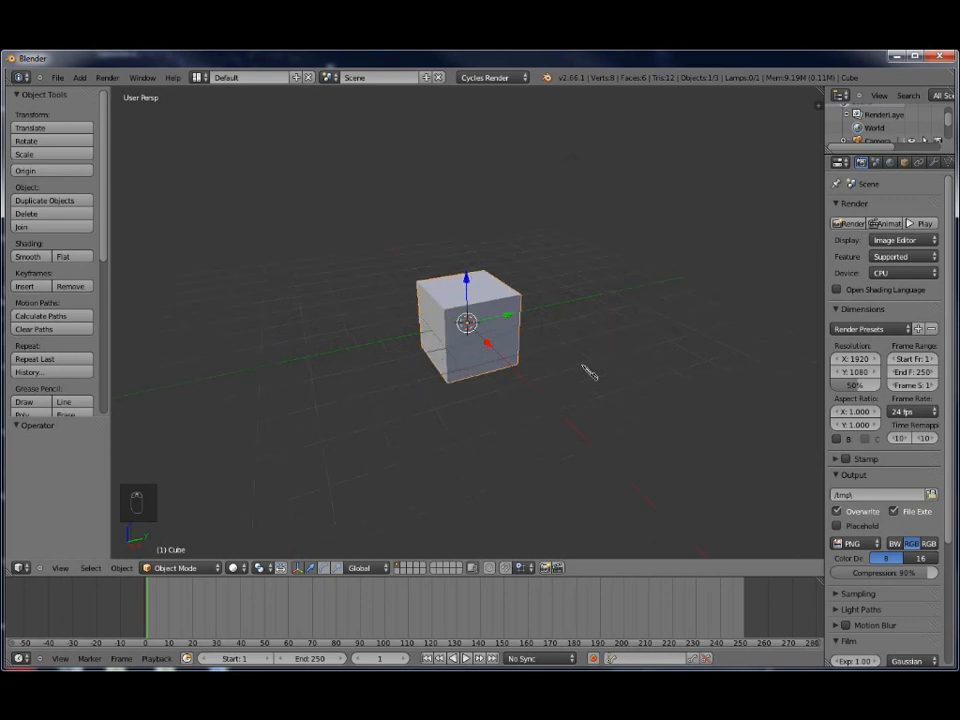
key(KP_Divide)
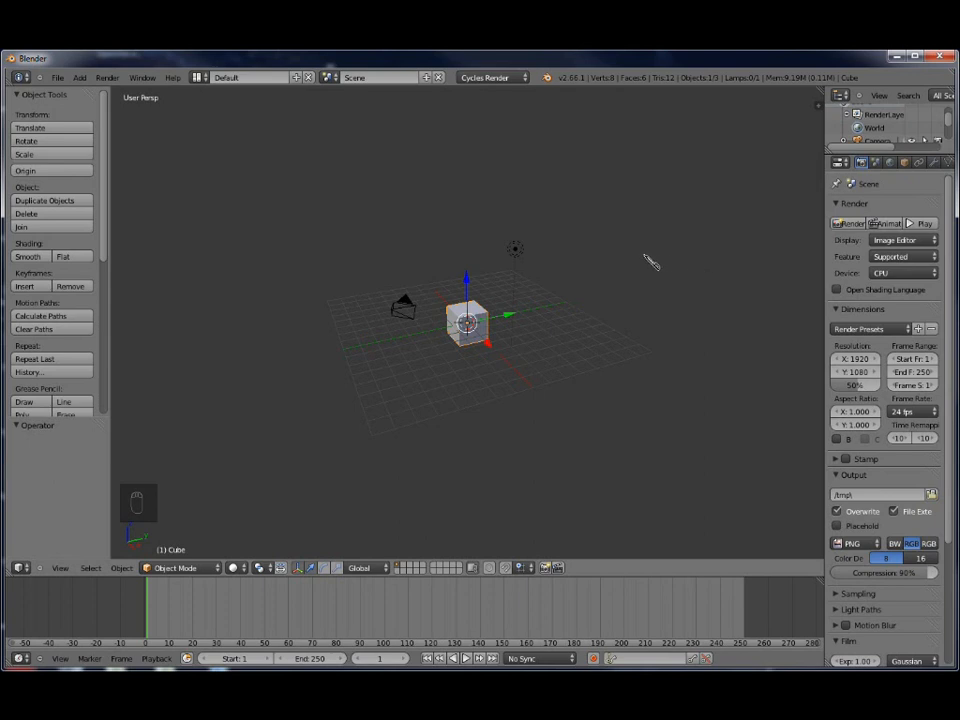
scroll(649, 262, up, 2)
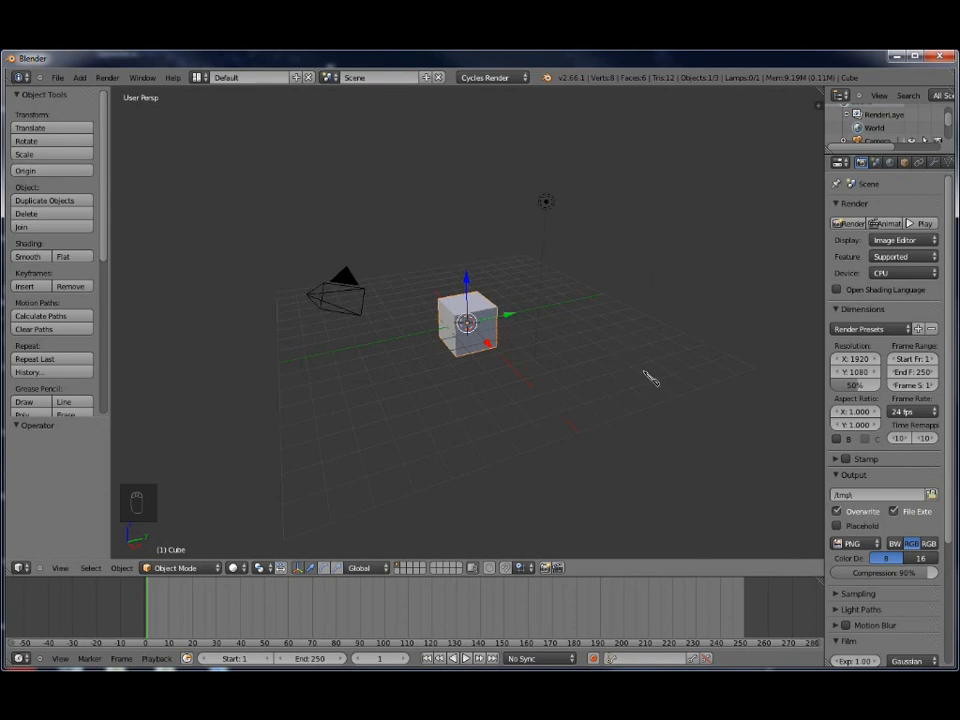
scroll(570, 338, up, 3)
scroll(571, 337, up, 3)
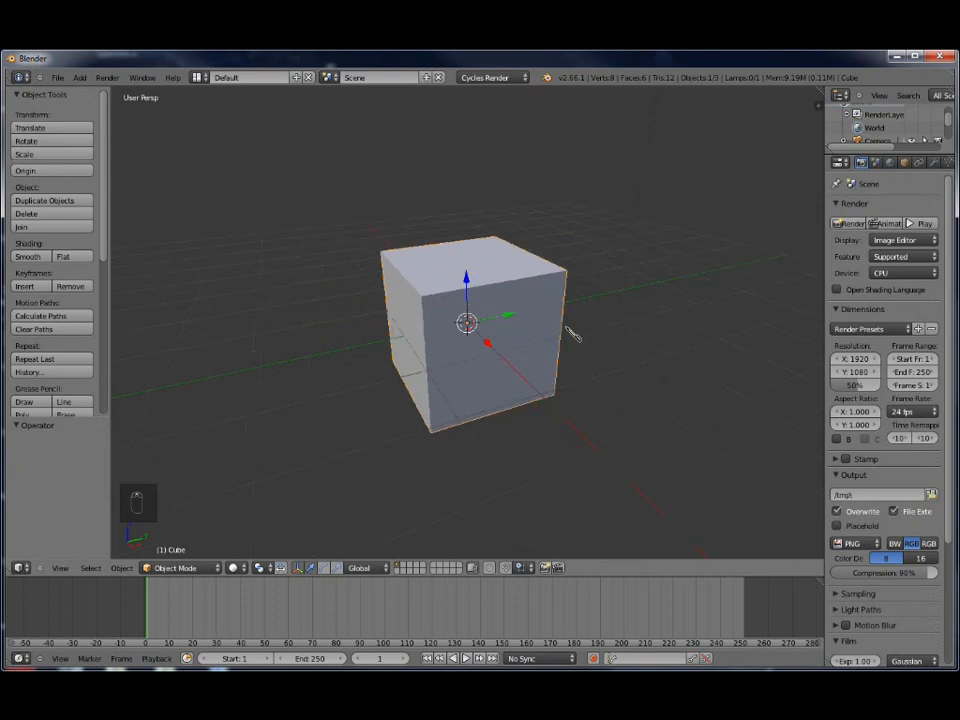
In Edit Mode, add three centred loop cuts through the cube, one in each direction, and deselect everything
key(Tab)
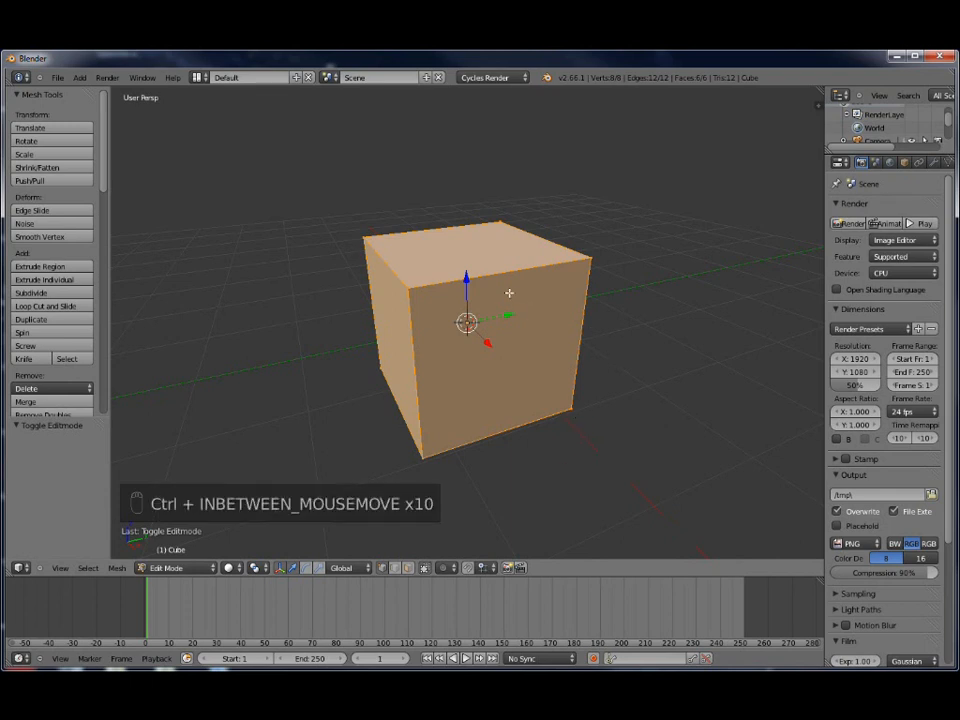
key(ctrl+r)
click(495, 266)
click(495, 266)
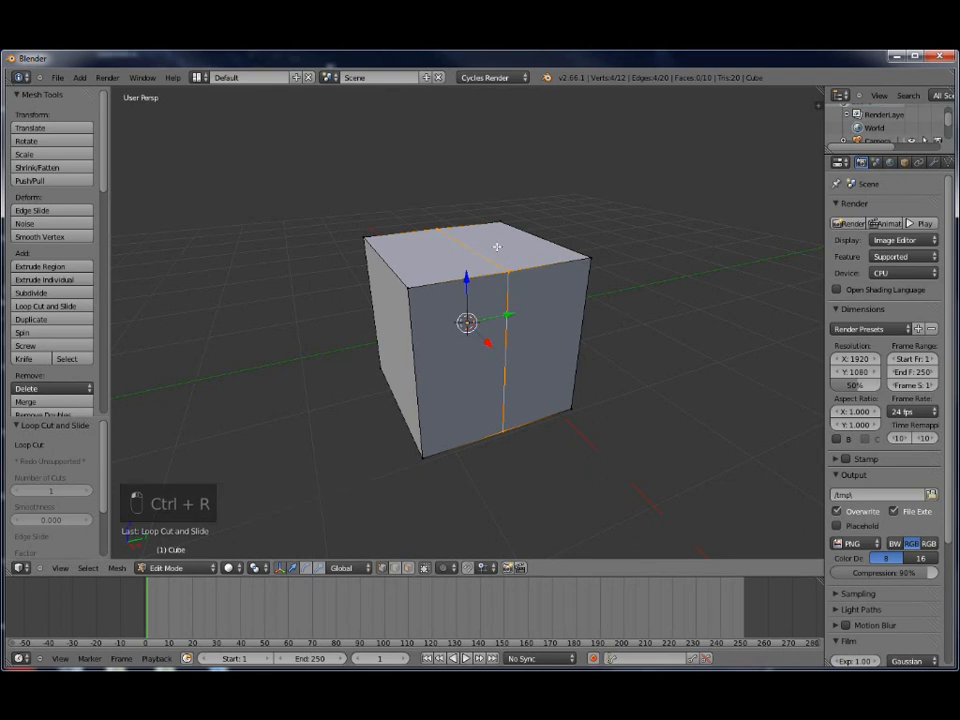
key(ctrl+r)
click(497, 246)
click(497, 246)
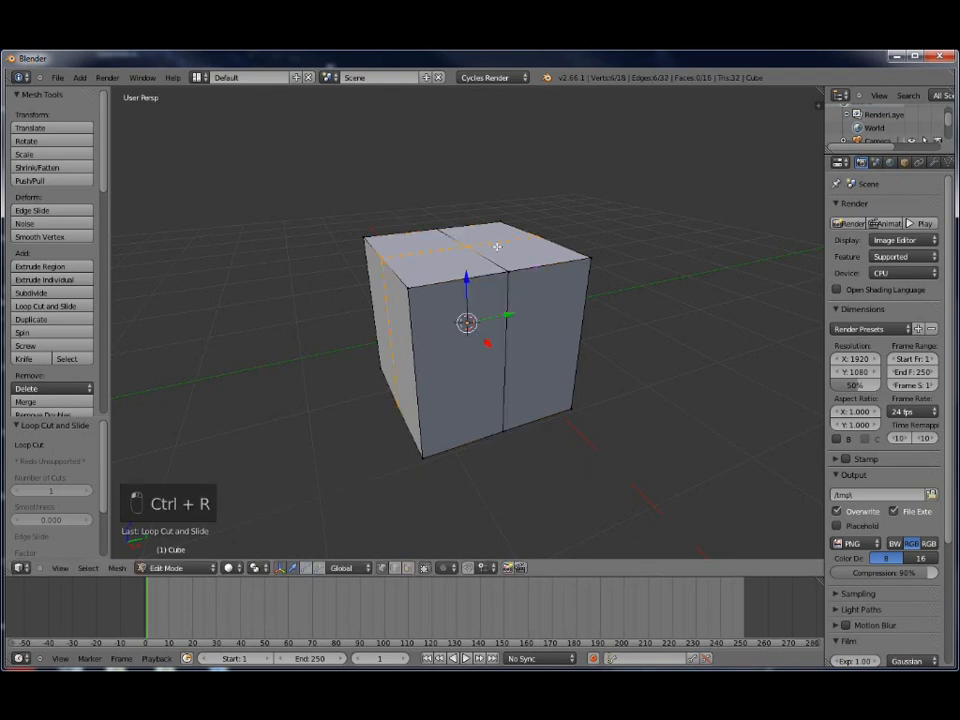
key(ctrl+r)
click(519, 352)
click(519, 352)
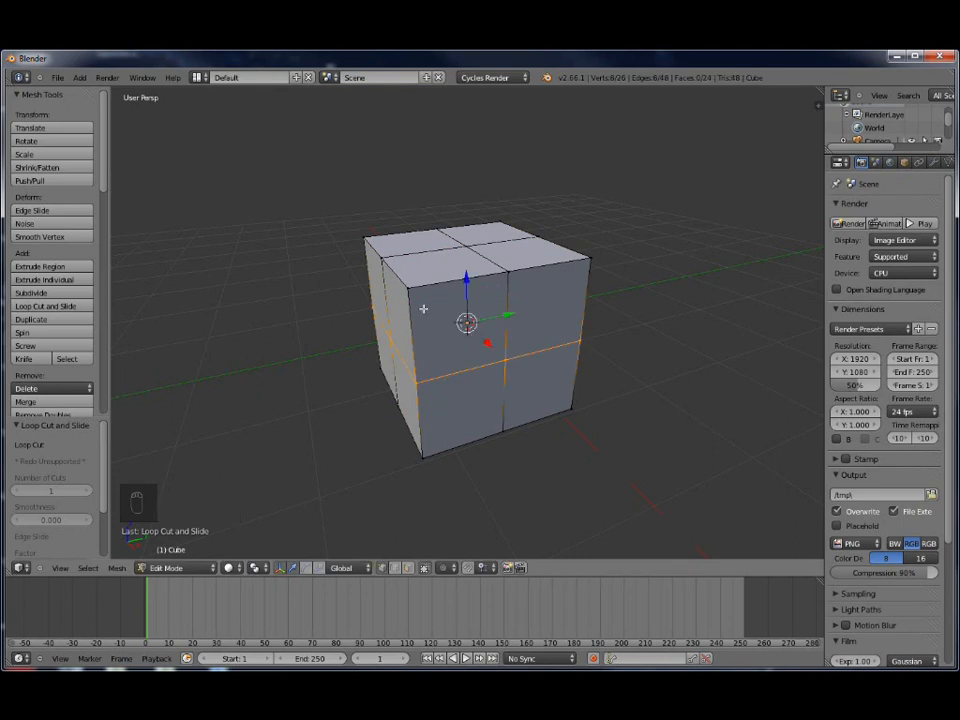
key(a)
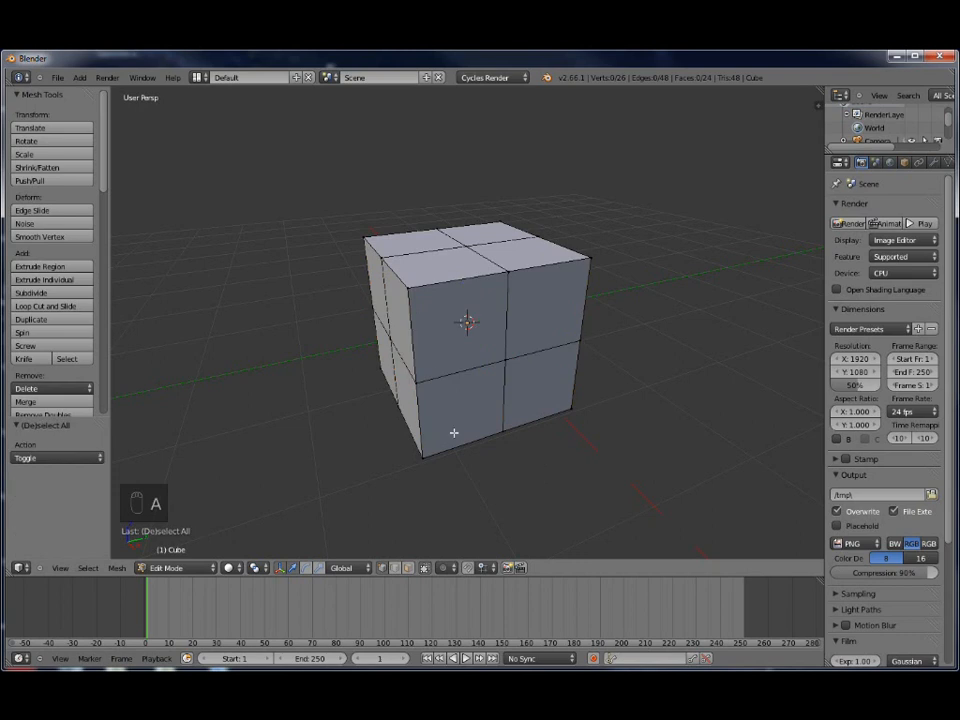
key(z)
middle_drag(484, 362, 498, 340)
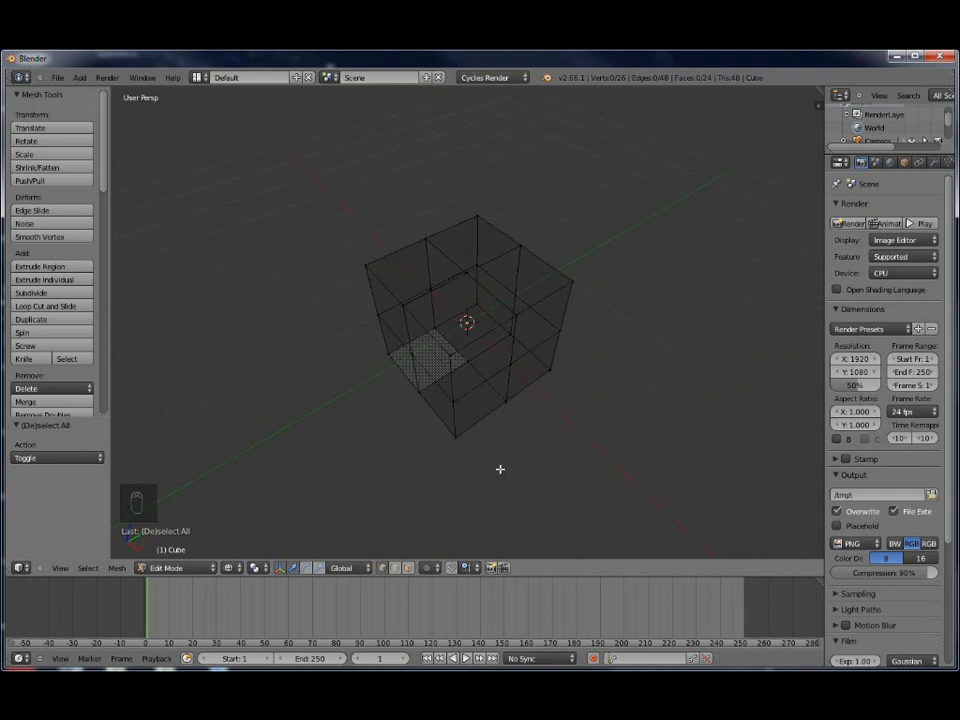
key(z)
mouse_move(433, 450)
middle_down()
mouse_move(454, 422)
mouse_move(458, 451)
mouse_move(447, 454)
middle_up()
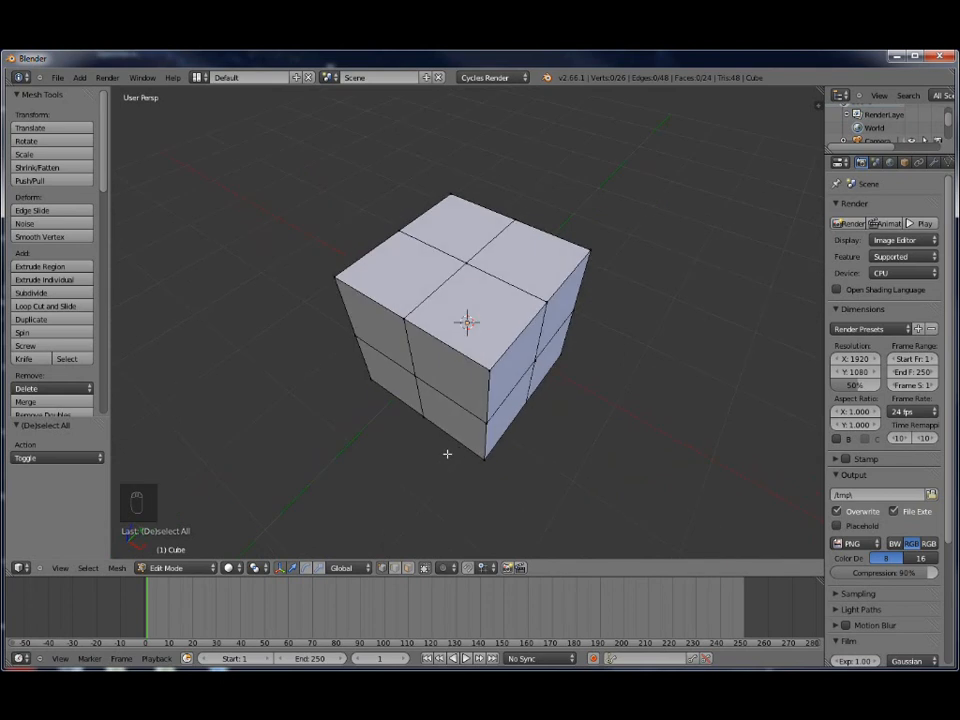
In top orthographic view, select the cube's four corner columns of vertices and scale them inward to about 0.672 in X and Y only
key(KP_7)
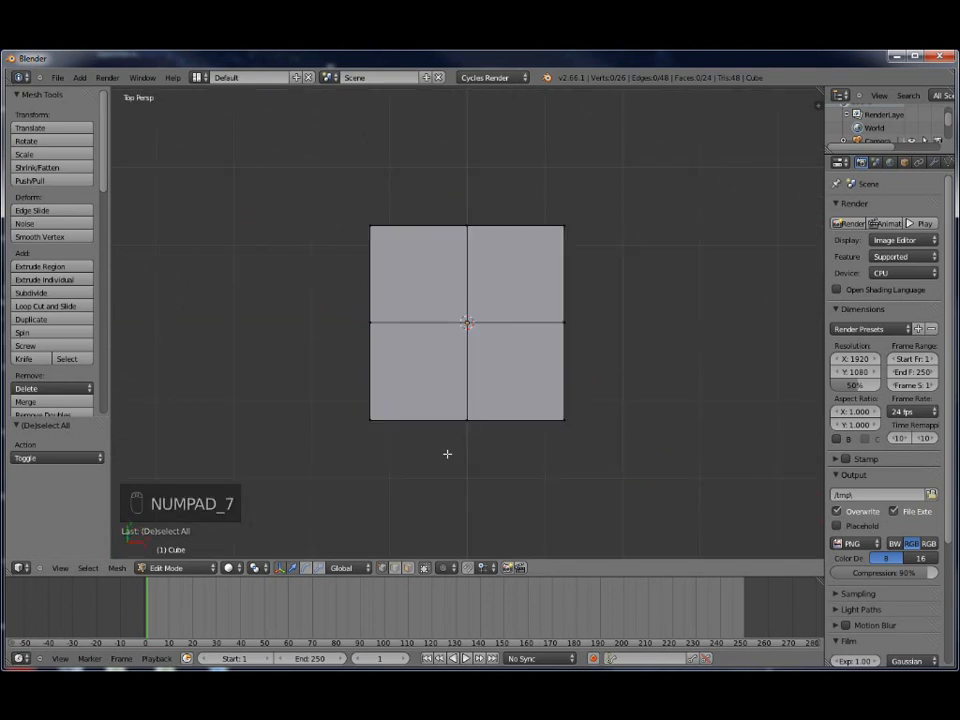
key(KP_5)
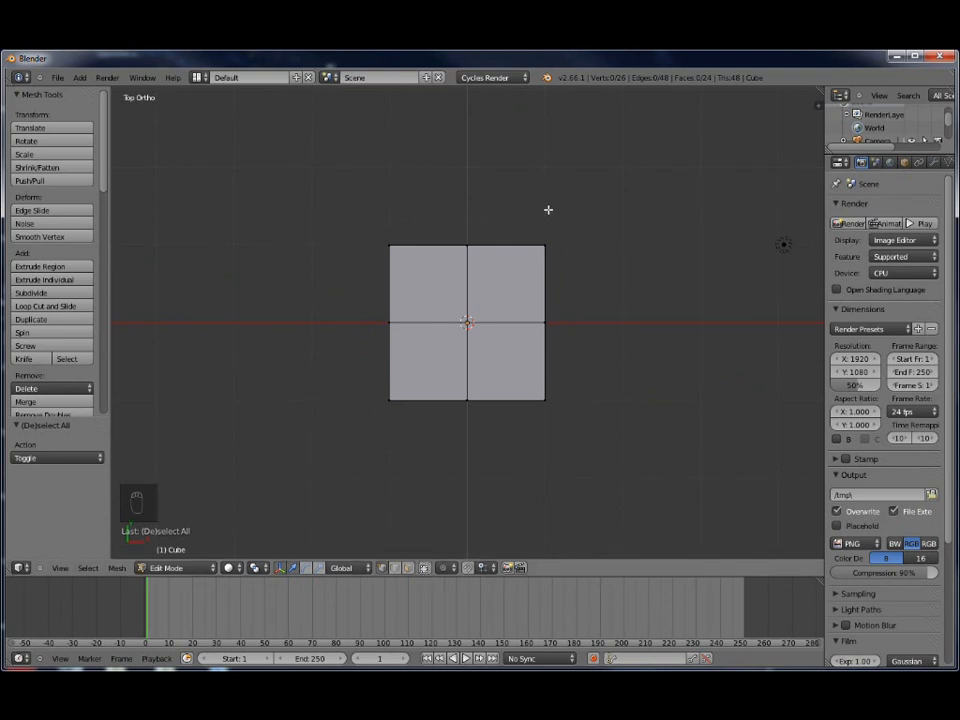
key(b)
drag(530, 210, 581, 272)
key(b)
drag(557, 401, 559, 403)
key(b)
drag(330, 211, 420, 271)
key(b)
drag(348, 374, 394, 408)
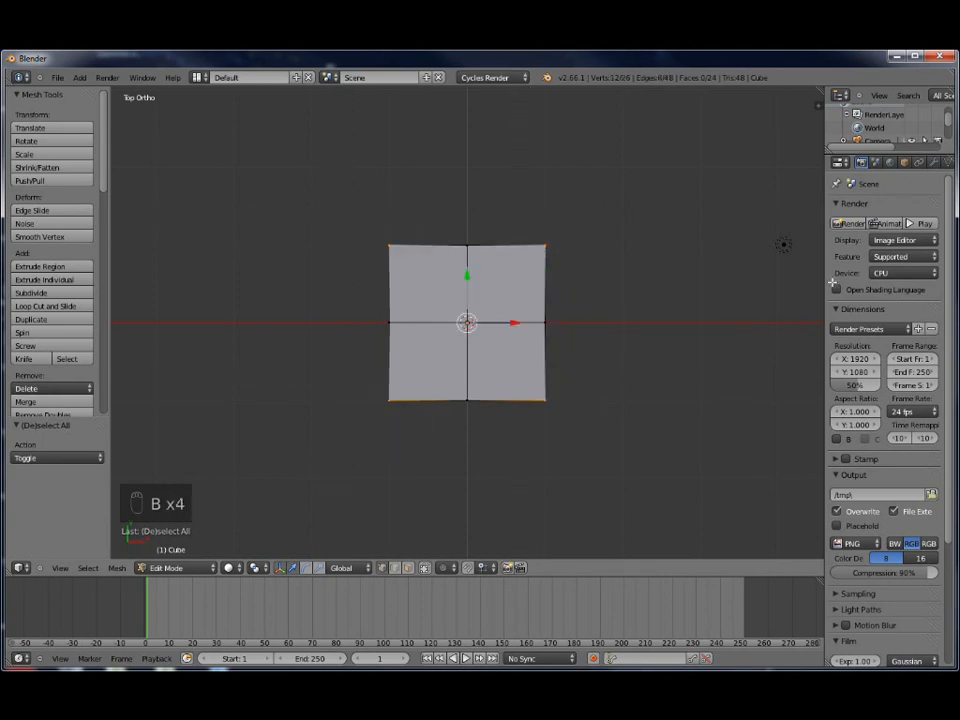
key(s)
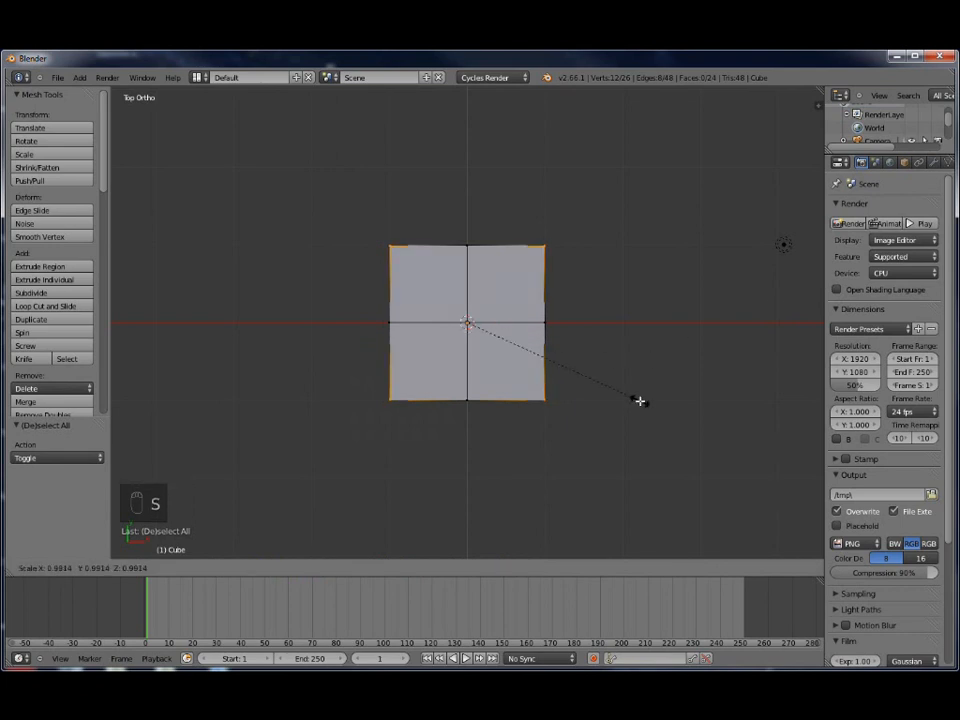
key(shift+z)
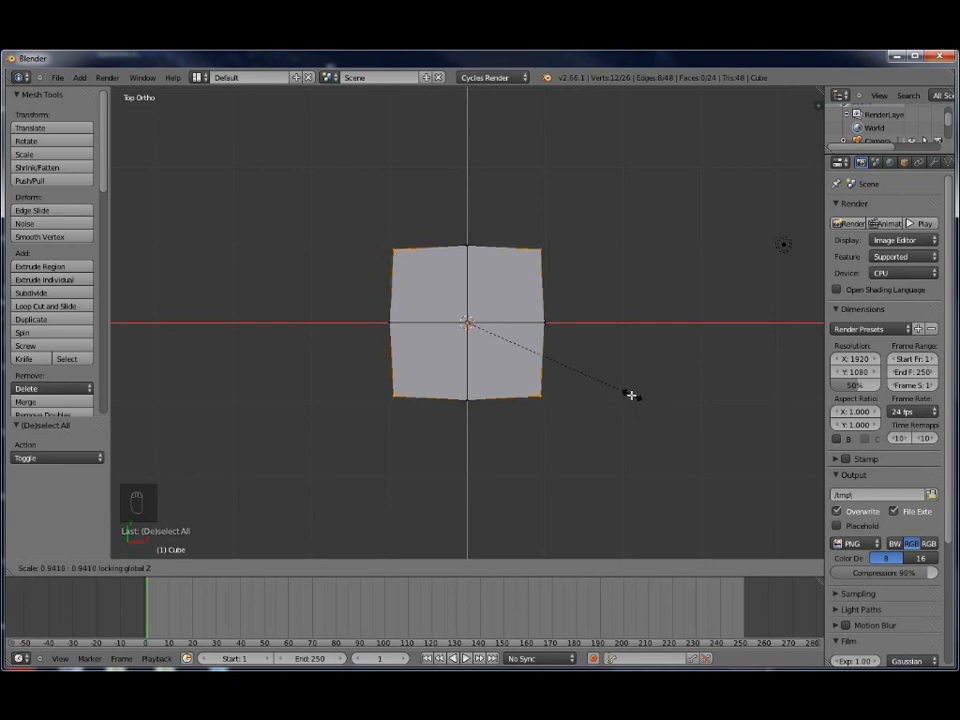
click(586, 372)
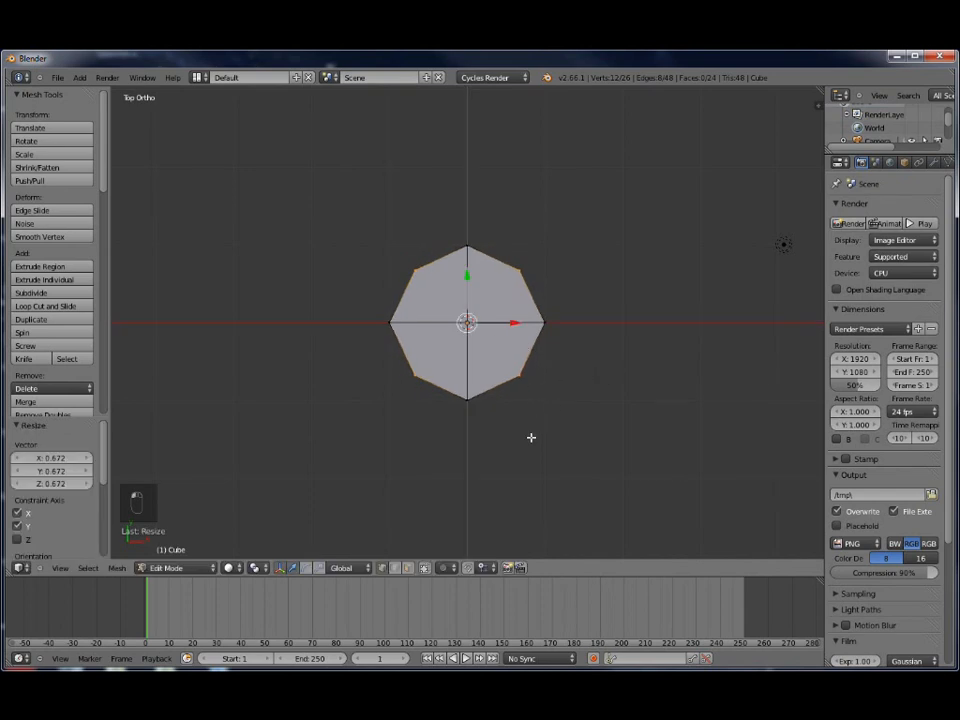
In face select mode limited to visible geometry, extrude three adjacent lower front faces about 1.335 units along negative Y
scroll(531, 437, up, 3)
middle_drag(538, 459, 531, 369)
scroll(521, 364, down, 5)
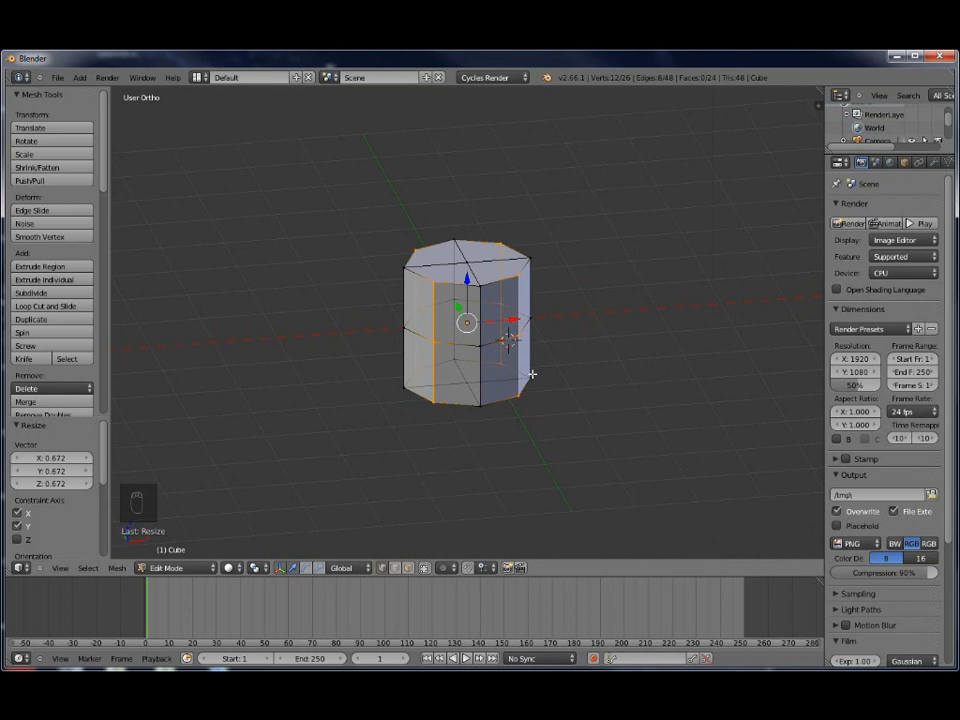
key(KP_1)
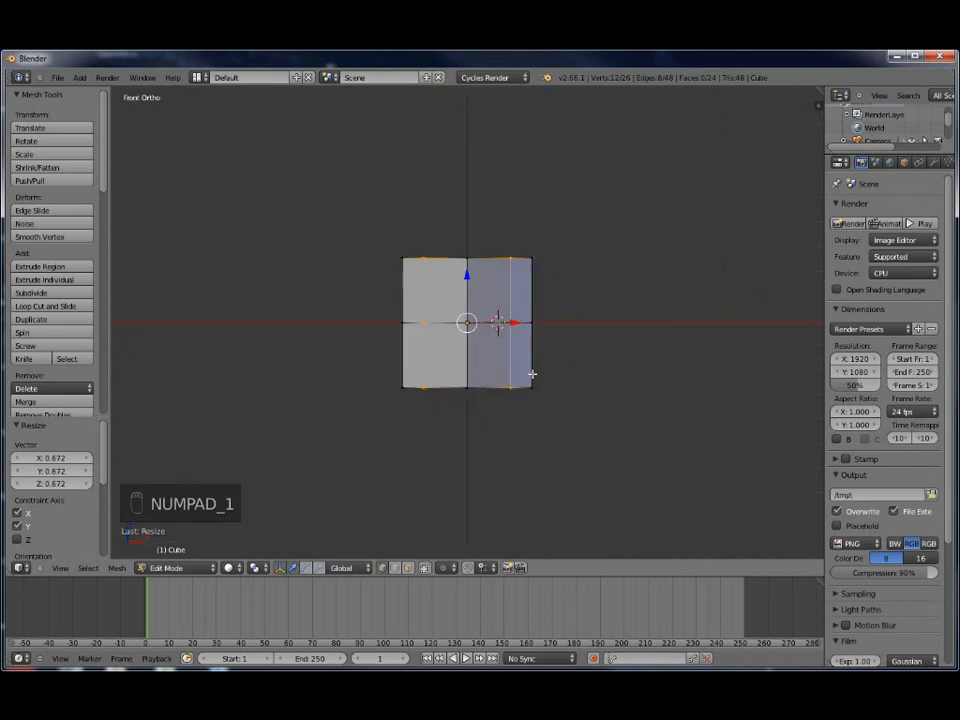
click(424, 567)
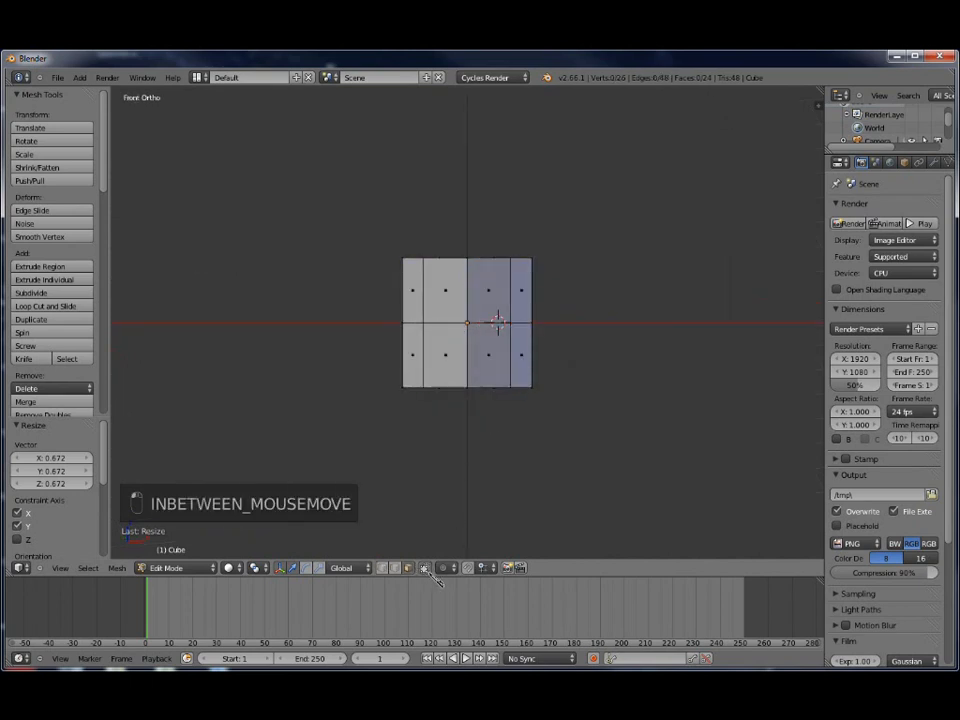
right_click(445, 355)
shift+right_click(520, 358)
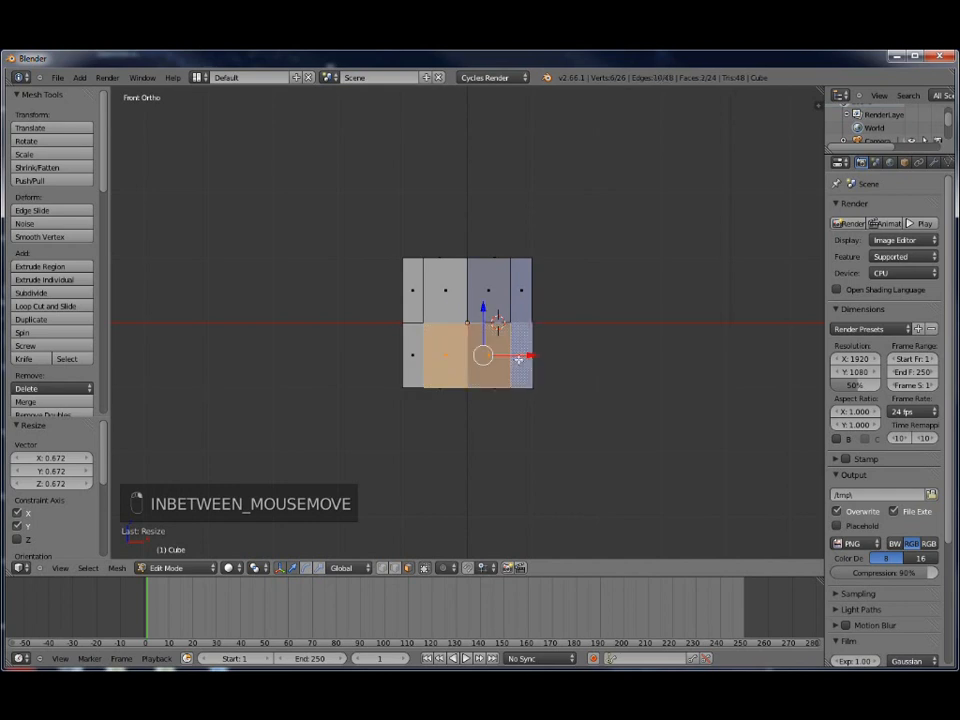
key(KP_7)
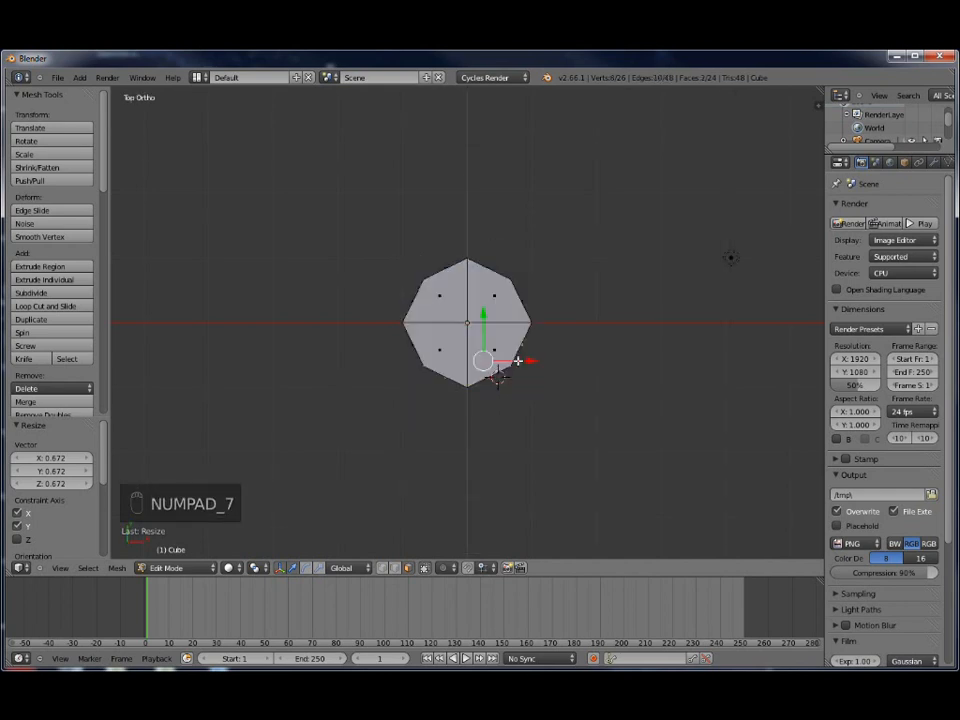
key(e)
right_click(517, 361)
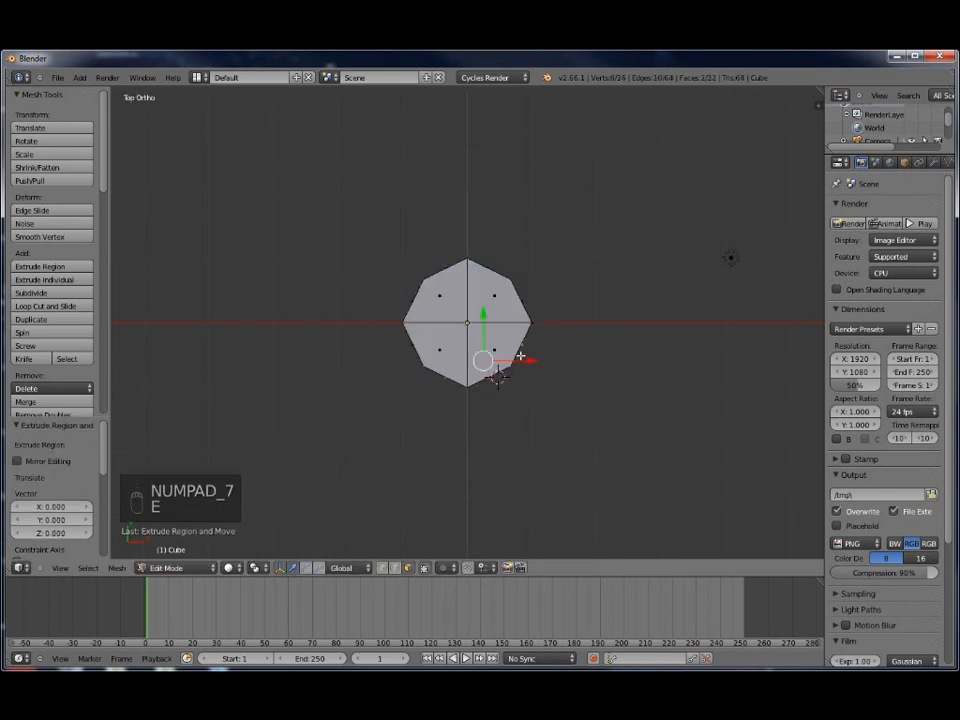
key(e)
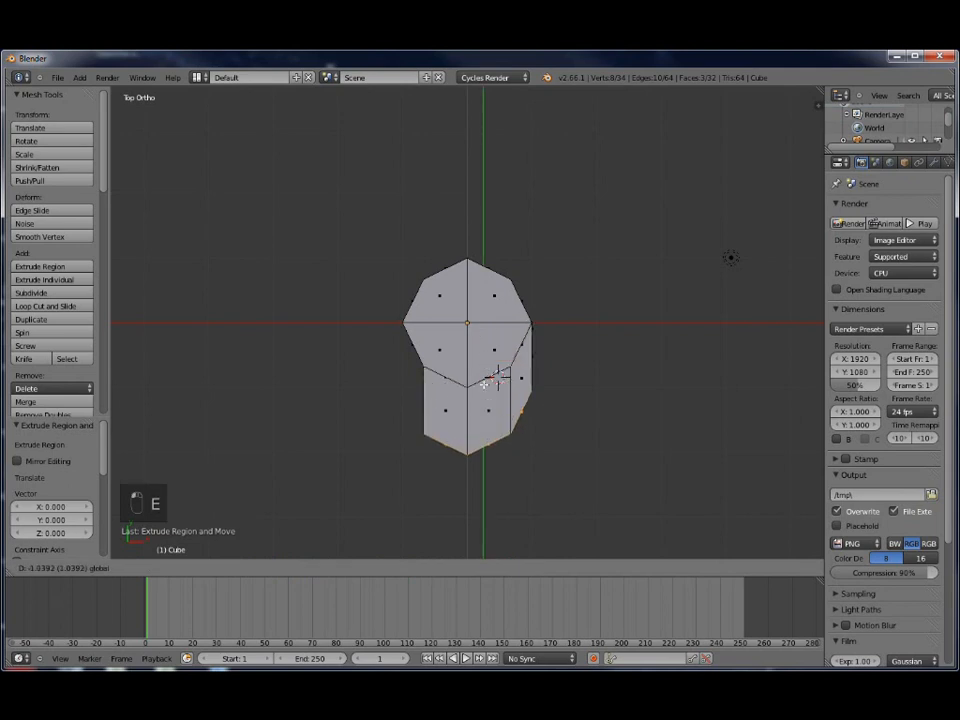
click(484, 400)
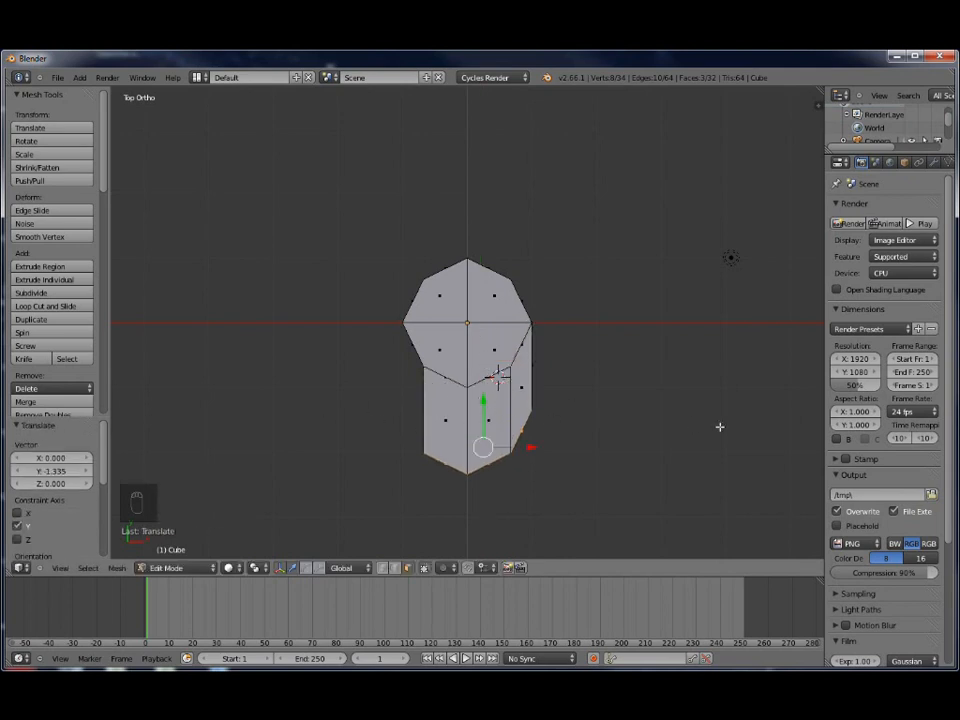
Flatten the extruded end faces by scaling them to 0 along Y
key(s)
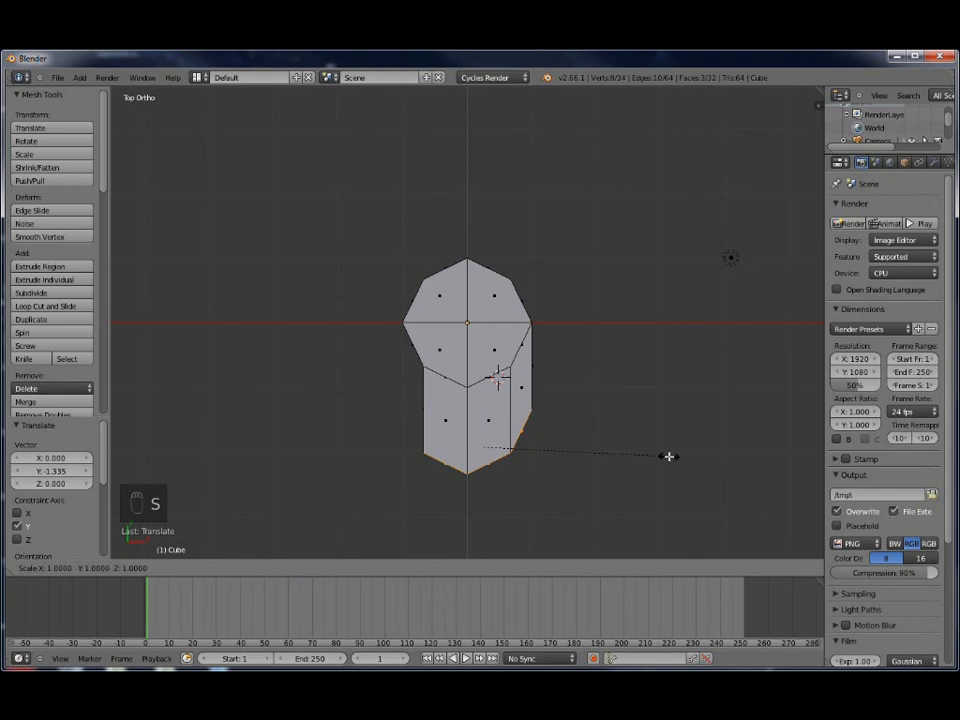
text(y)
text(0)
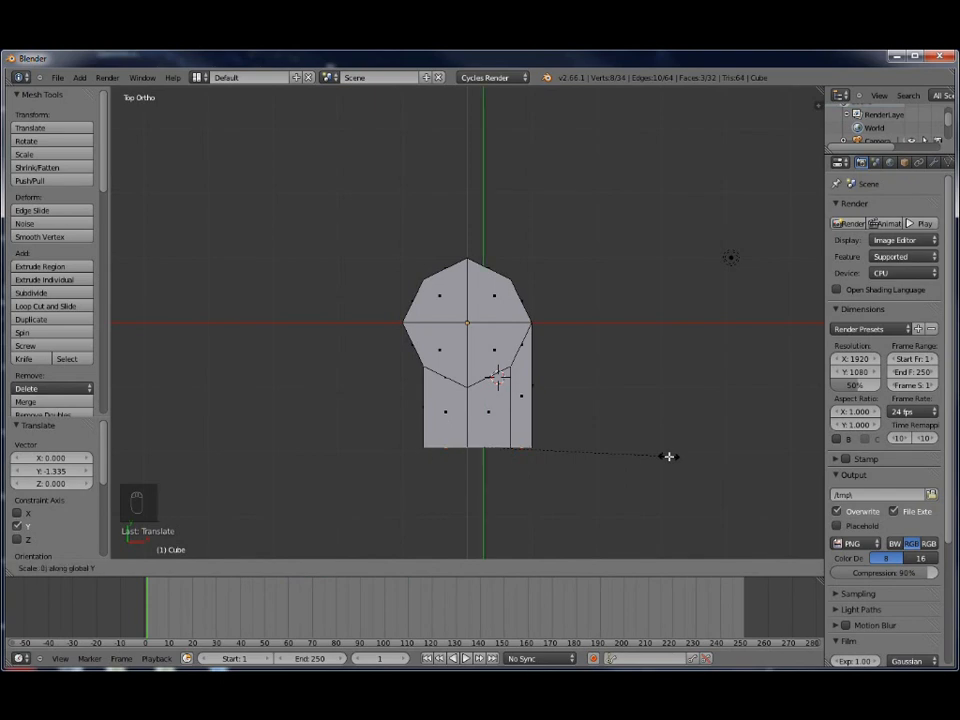
key(Return)
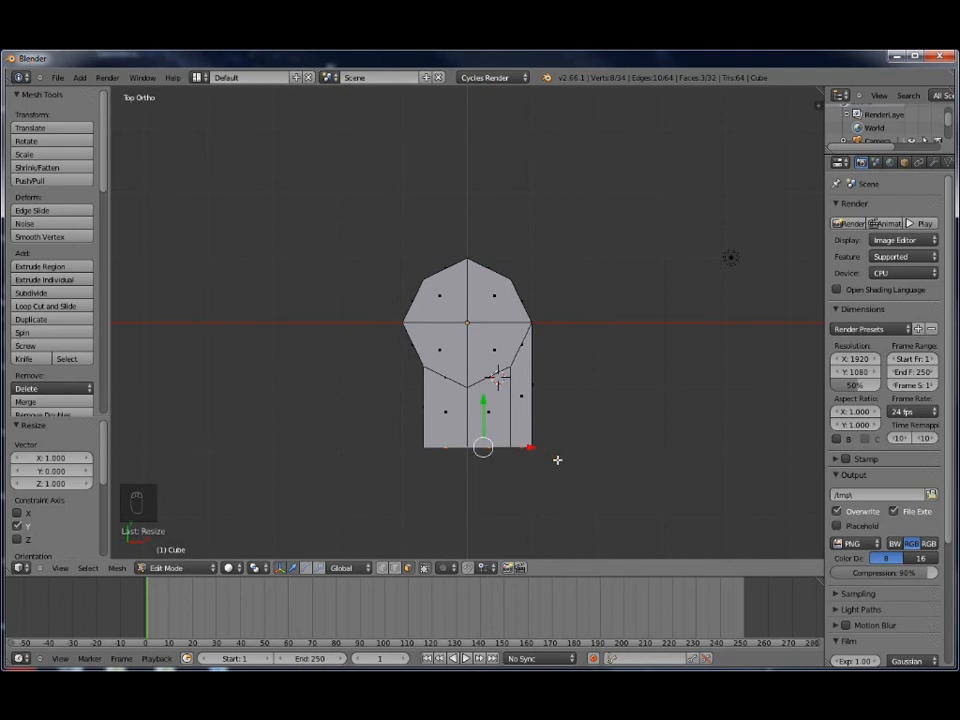
Widen the end faces to about 1.096 along X and shift them about 0.02 units along negative X
key(s)
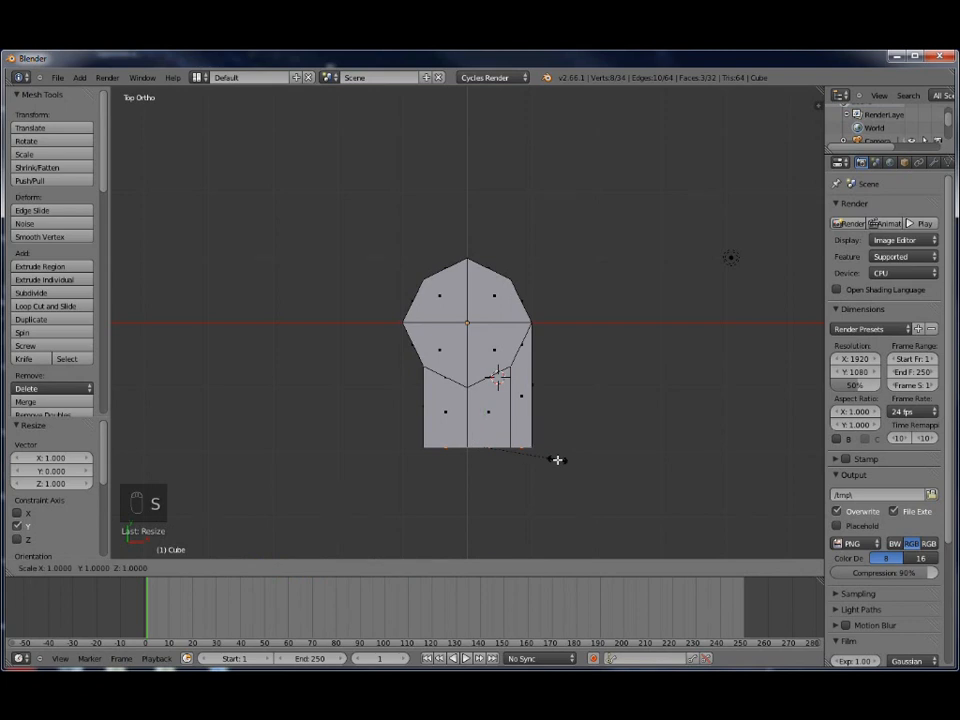
key(x)
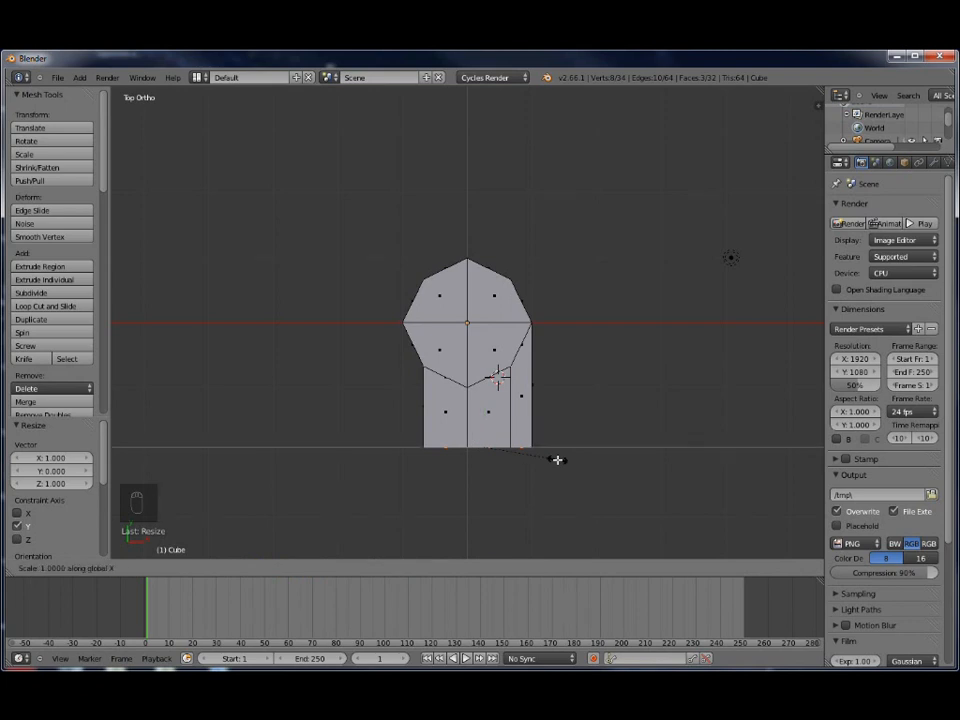
click(560, 458)
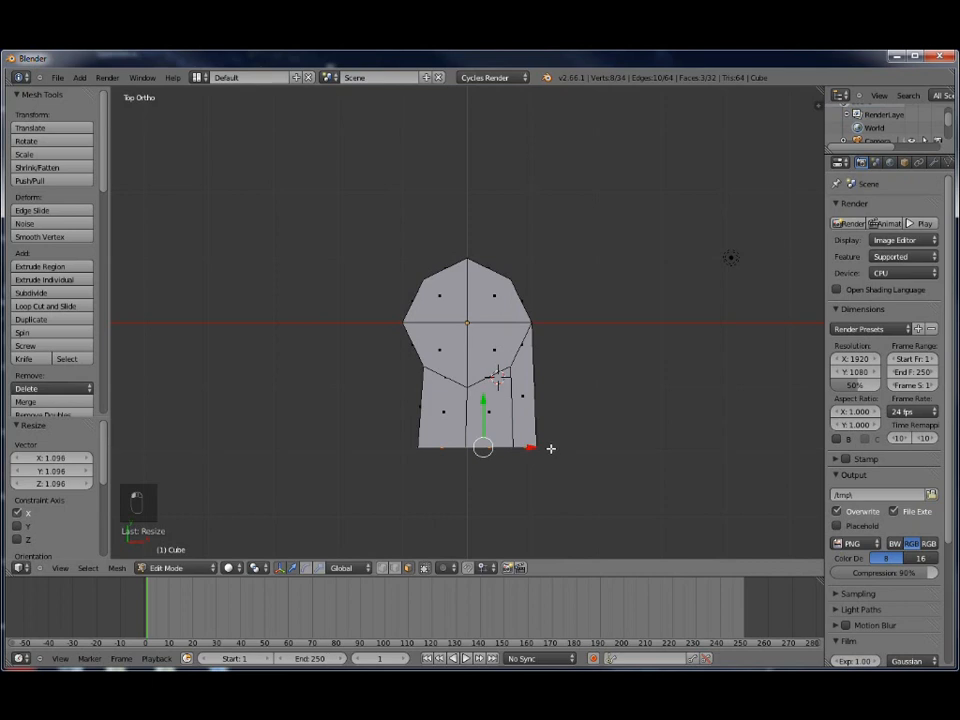
drag(530, 452, 529, 456)
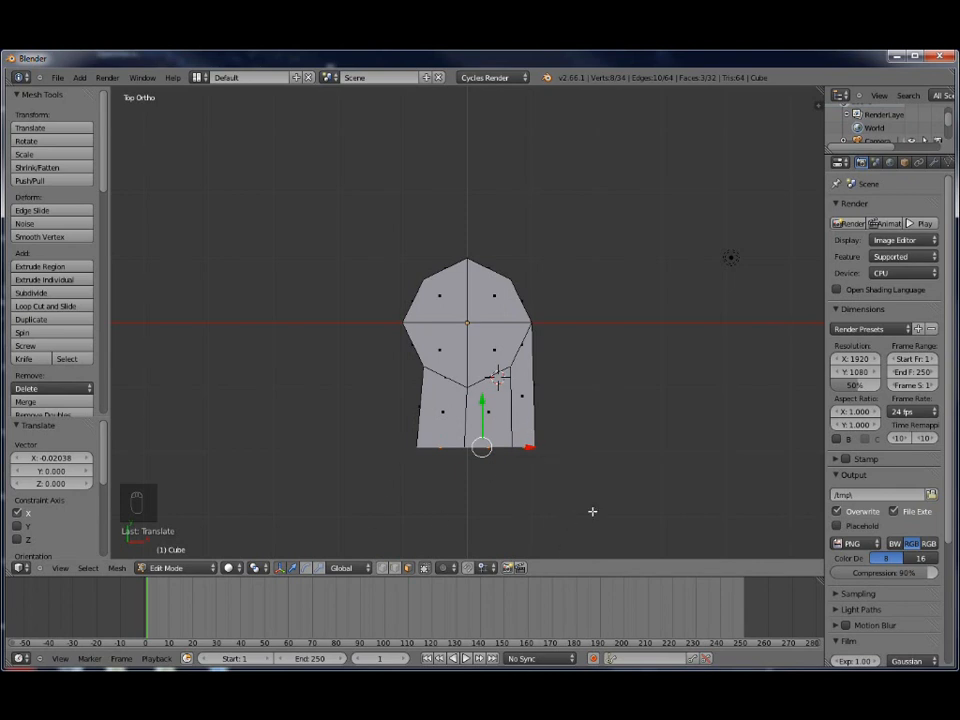
Extrude the end faces about 1.174 units along negative Y
key(e)
scroll(592, 511, up, 2)
scroll(514, 495, down, 4)
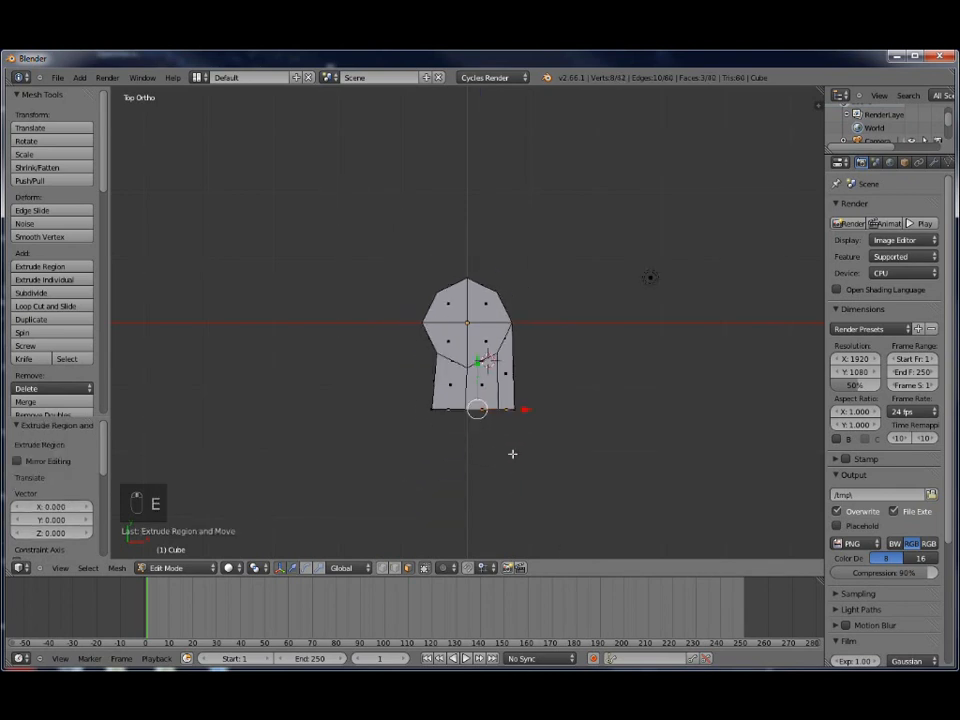
drag(479, 361, 477, 414)
Widen the new end faces slightly along X and shift them about 0.029 units along negative X
key(s)
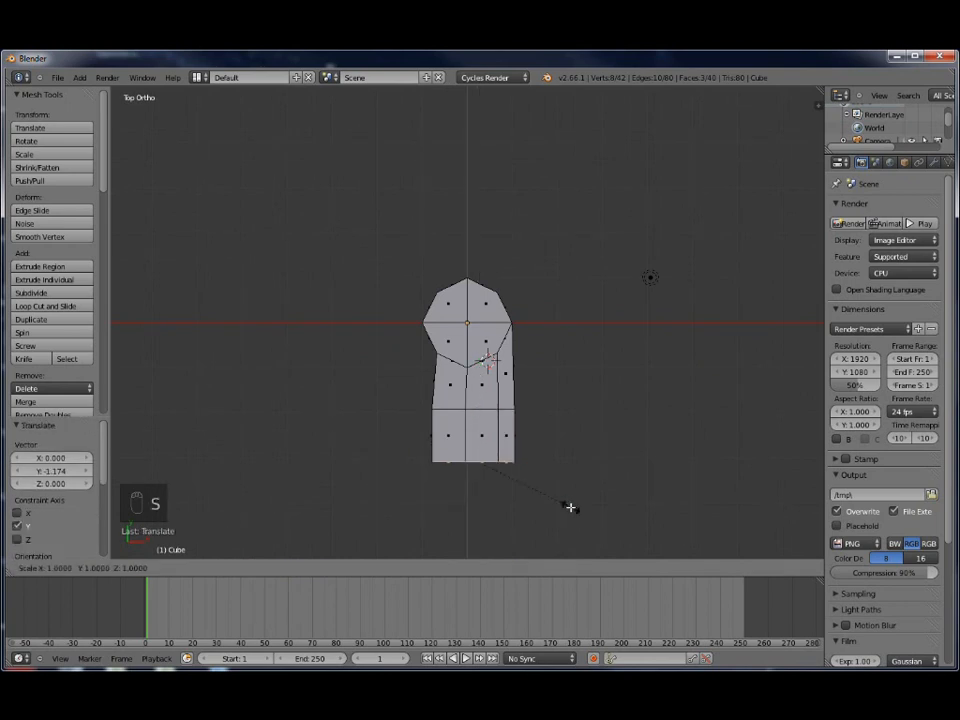
key(x)
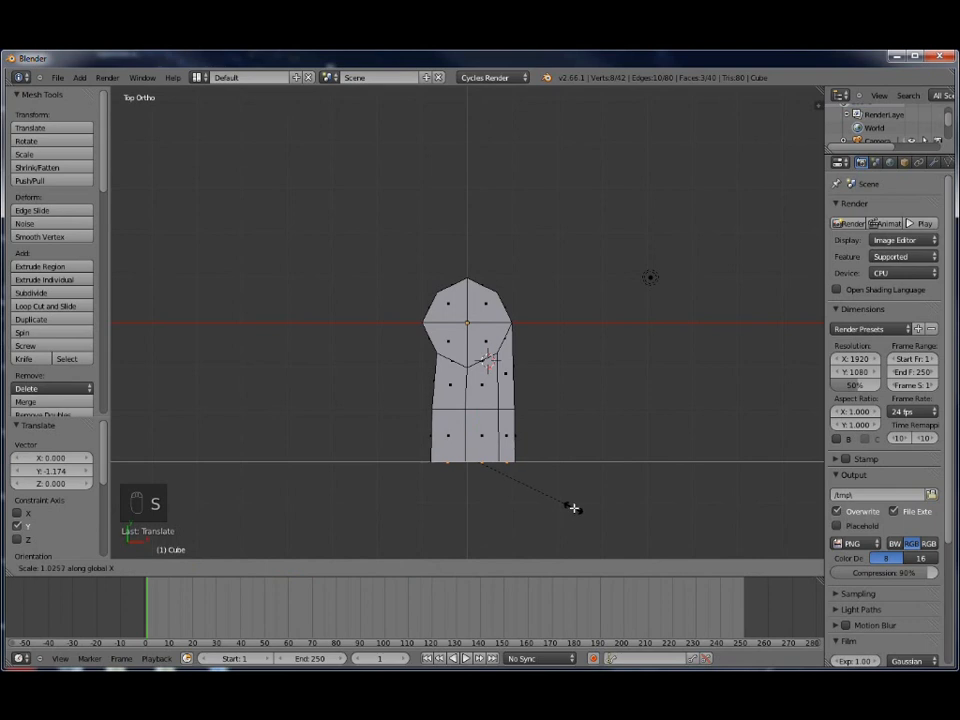
click(579, 512)
drag(530, 463, 529, 467)
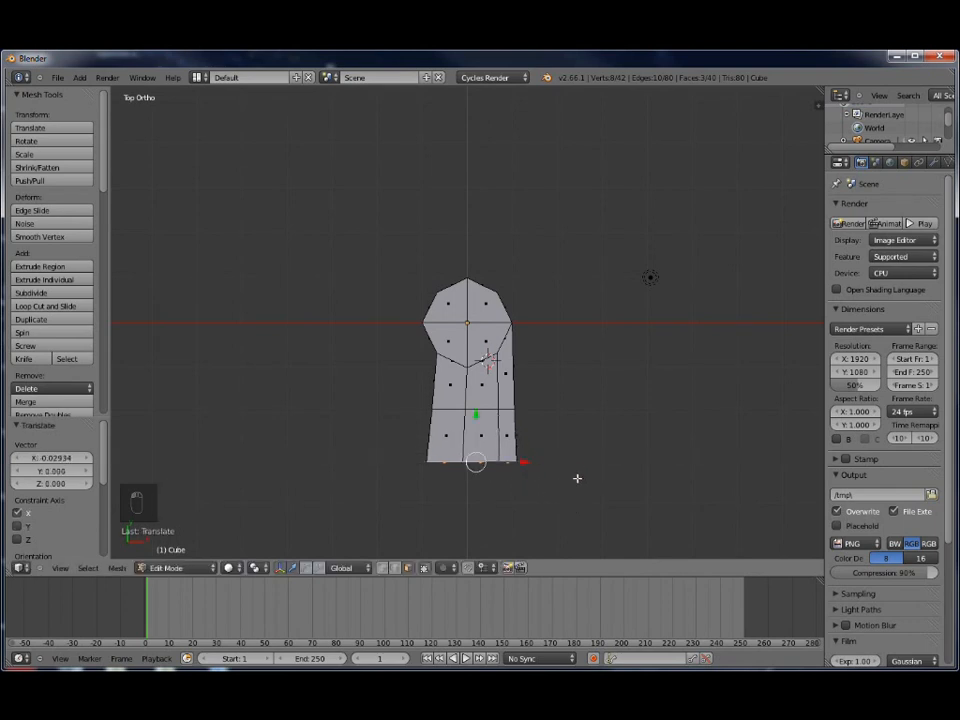
Extrude the end faces again, about 0.983 units along negative Y
key(e)
right_click(577, 478)
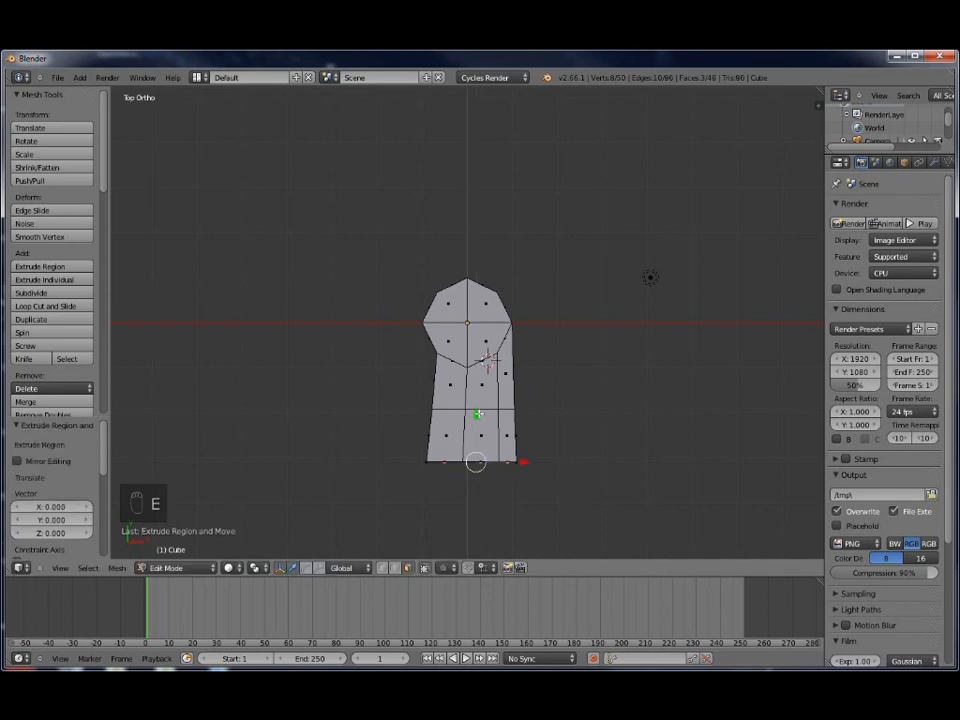
key(g)
key(y)
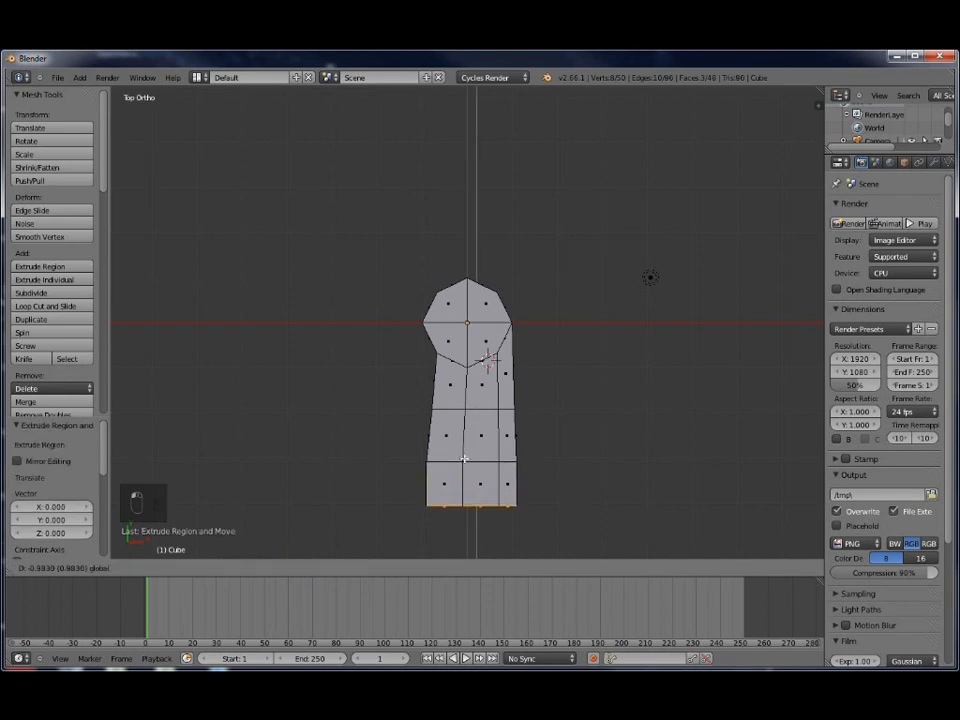
click(464, 459)
Scale the newest end faces wider along X and shift them about 0.117 units along negative X
key(s)
key(x)
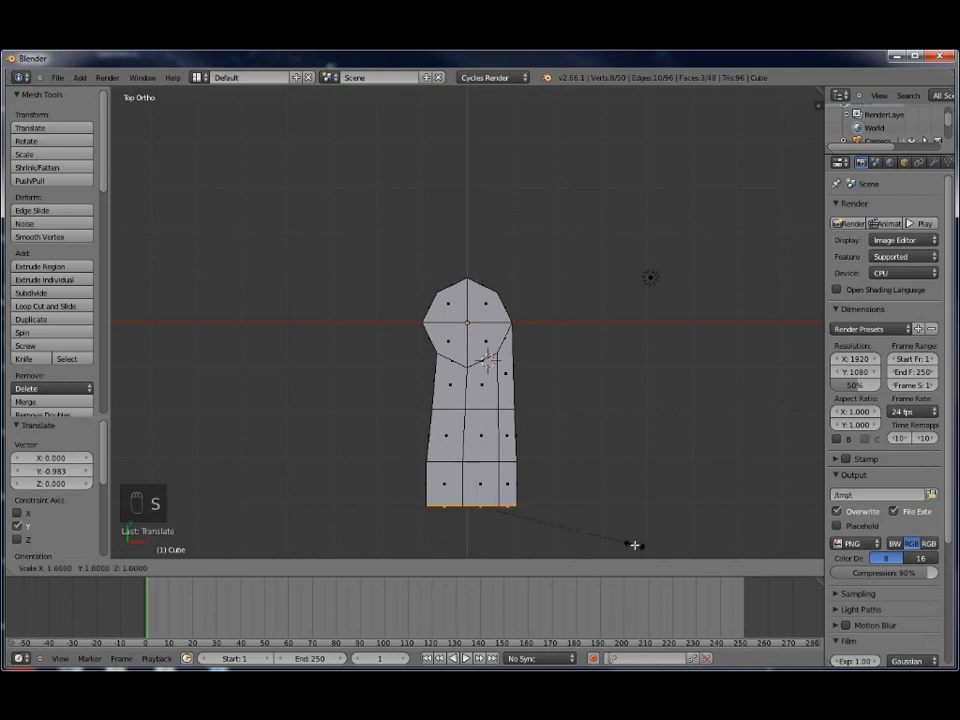
click(655, 537)
drag(530, 506, 523, 510)
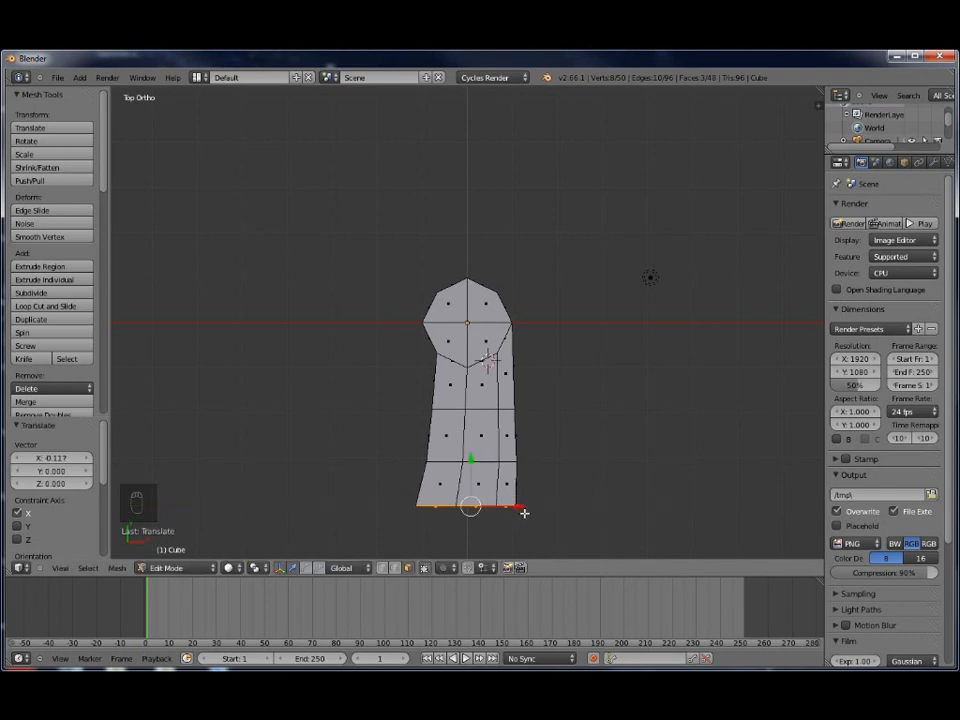
Extrude the positive-X side face of the front segment about 0.204 units along X
scroll(581, 474, up, 2)
scroll(572, 478, down, 2)
middle_drag(555, 480, 467, 305)
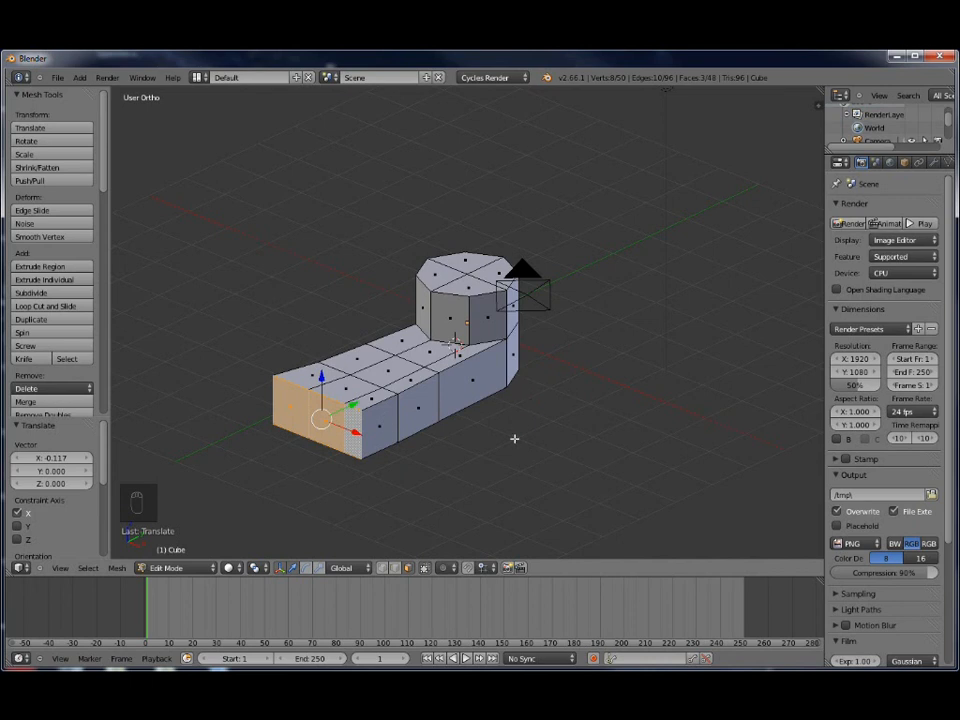
middle_drag(476, 454, 537, 440)
scroll(537, 440, down, 2)
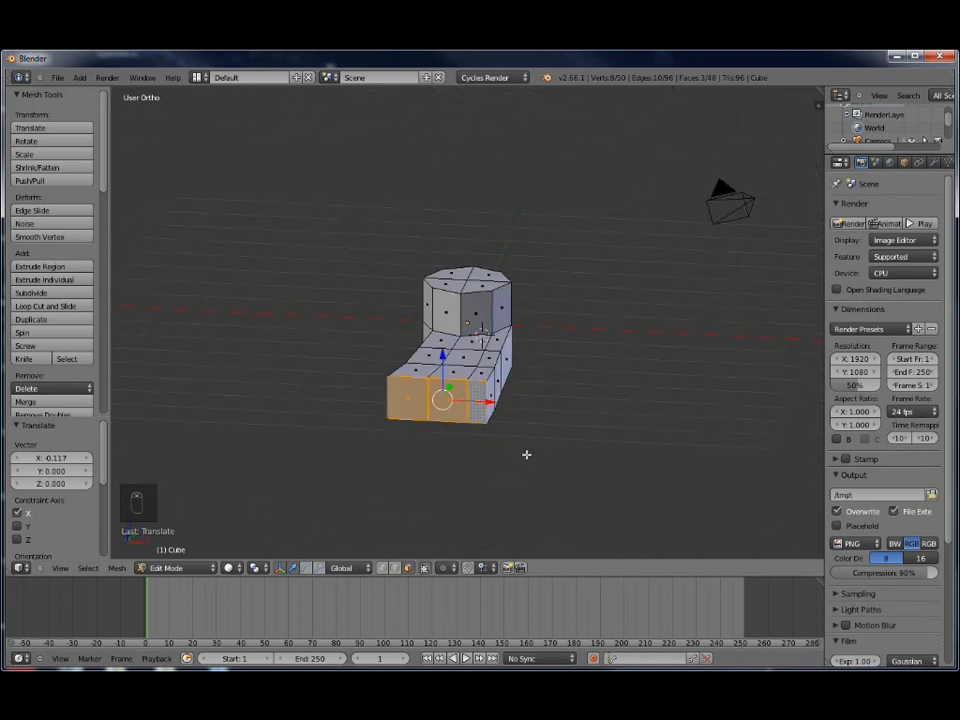
middle_drag(514, 454, 470, 465)
right_click(426, 412)
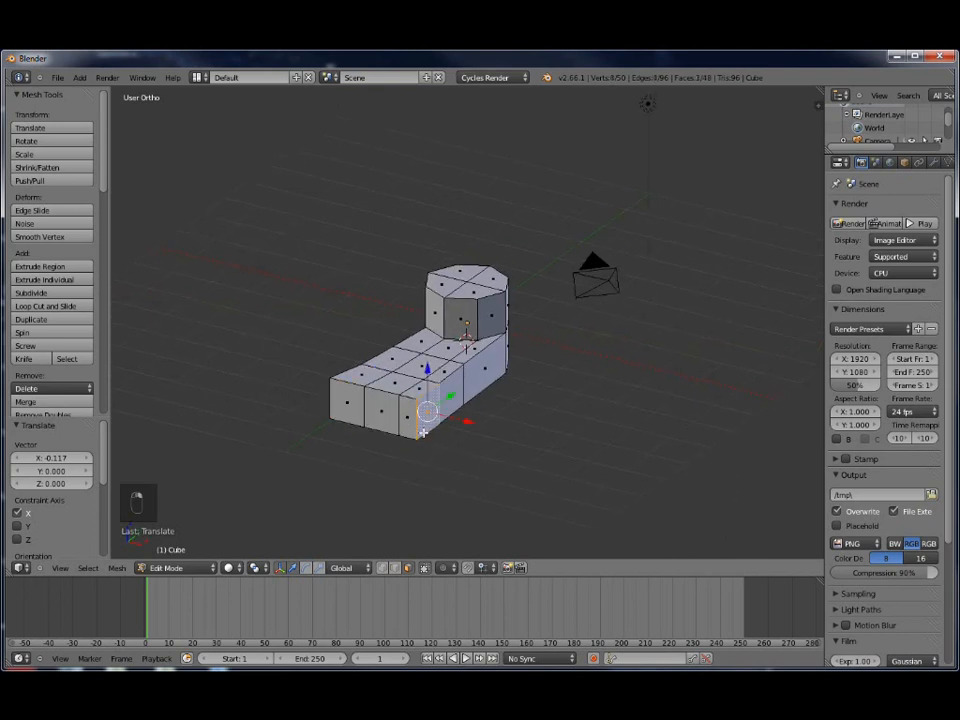
key(e)
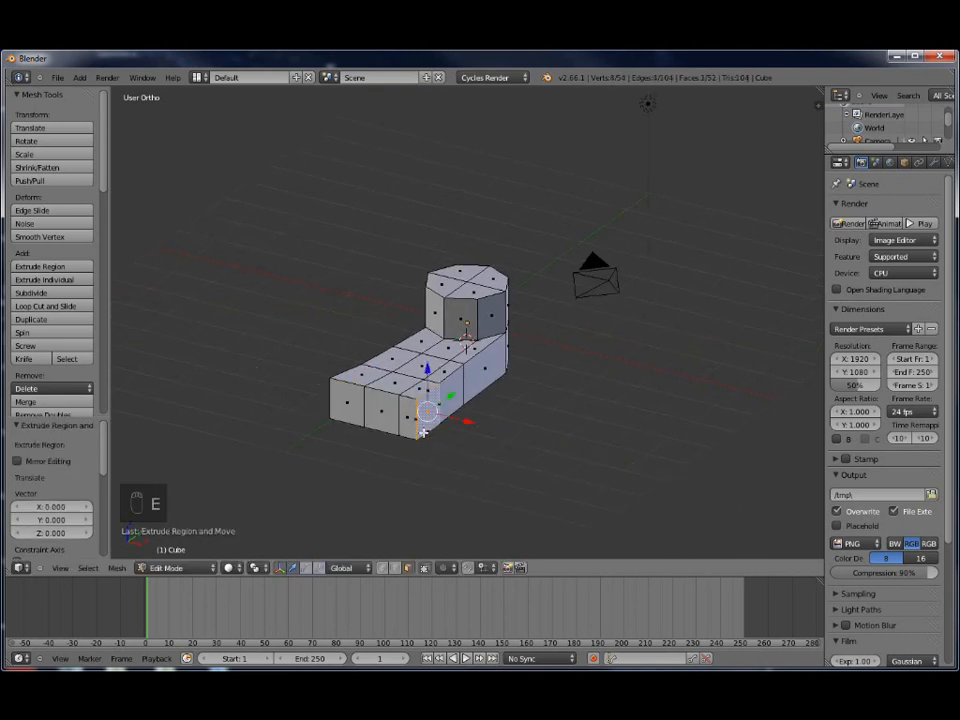
drag(465, 422, 474, 429)
Extrude the front segment's opposite side face about 0.317 units along negative X
middle_drag(367, 472, 512, 450)
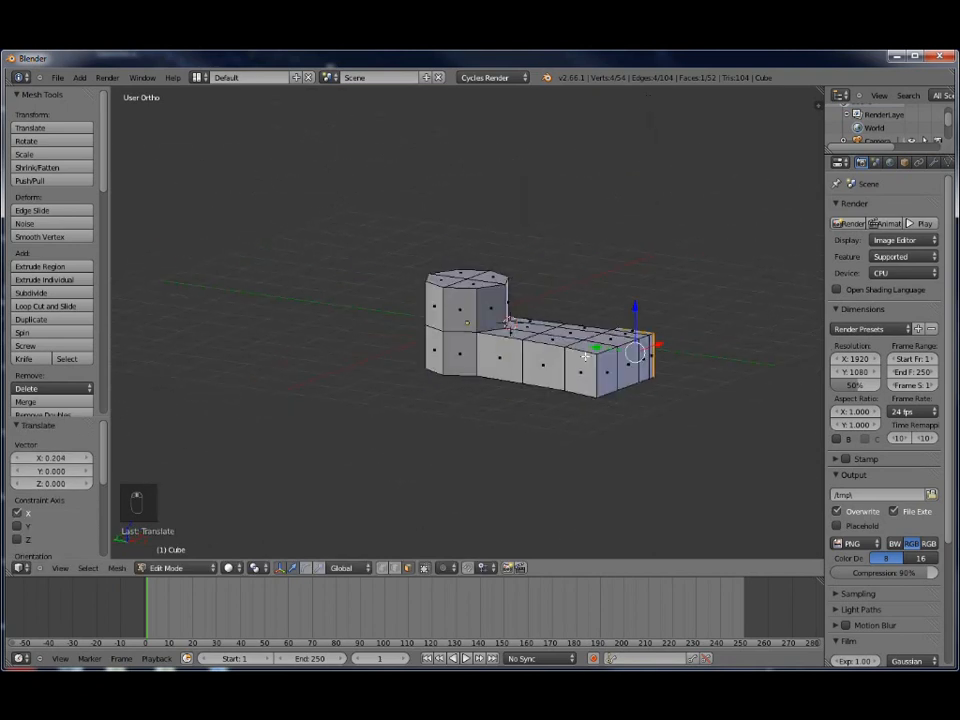
key(e)
right_click(576, 435)
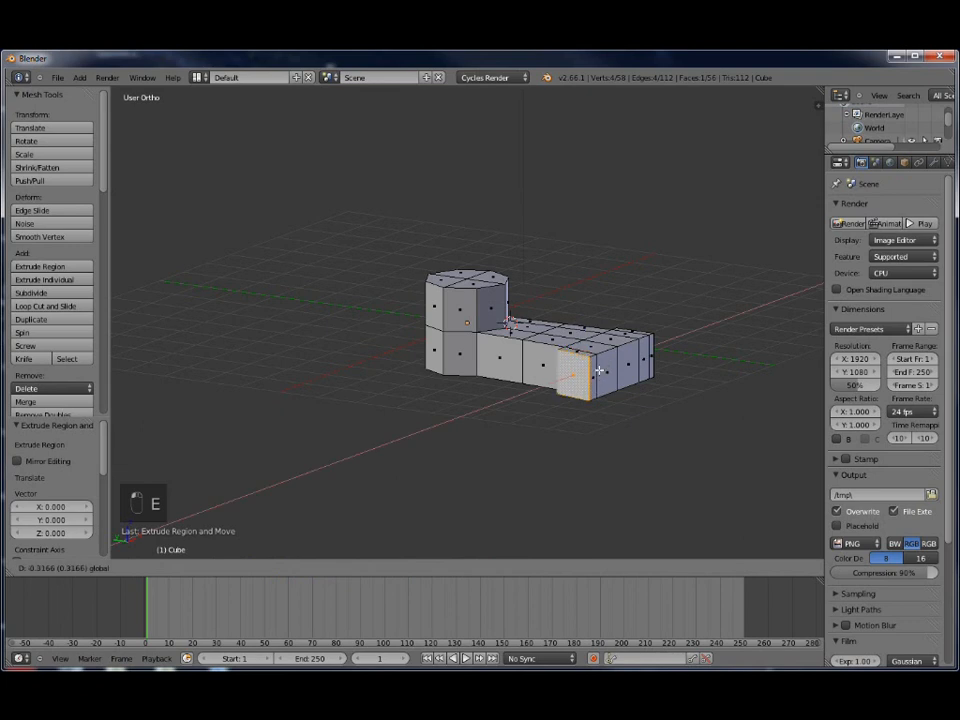
drag(604, 362, 591, 436)
In top view and vertex select mode with hidden geometry selectable, rotate the front segment's rear negative-X corner vertices about -63.4°
middle_drag(520, 504, 511, 473)
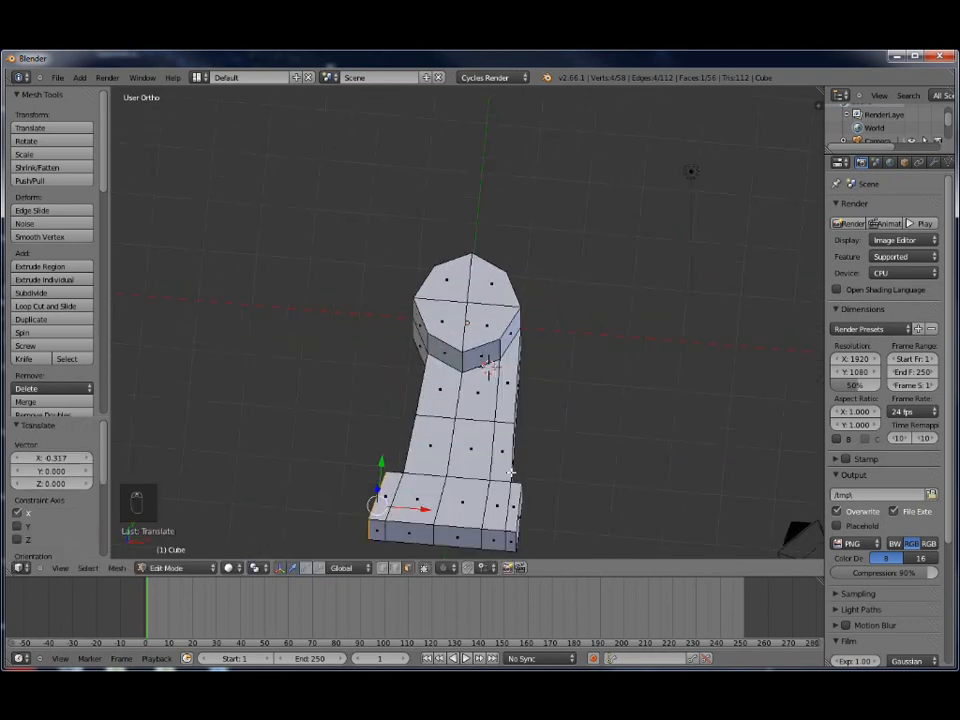
key(KP_7)
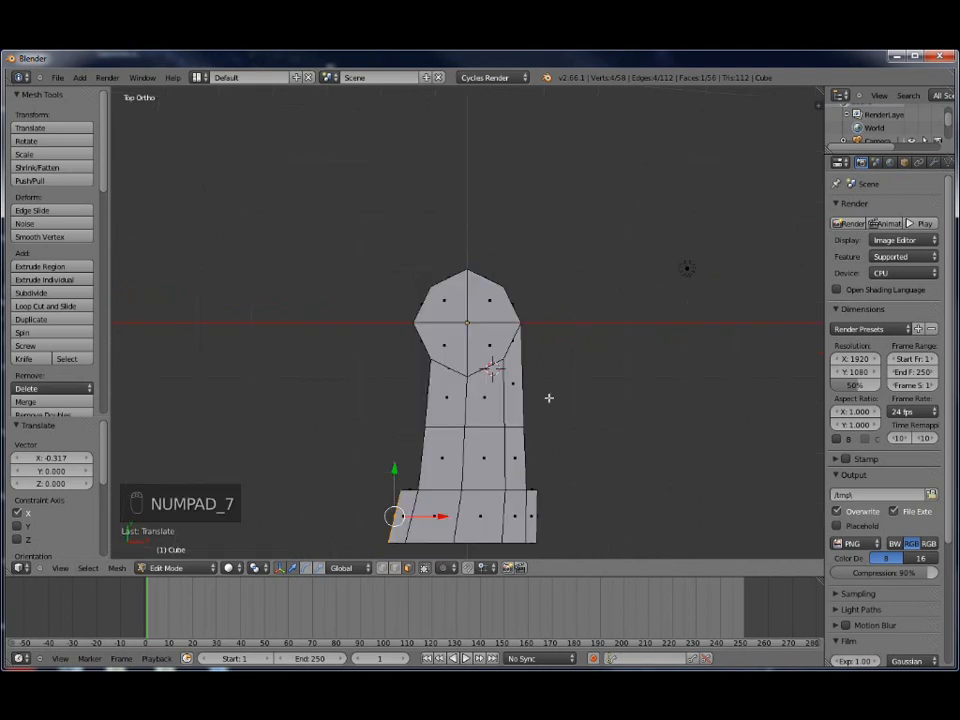
shift+middle_drag(599, 406, 602, 244)
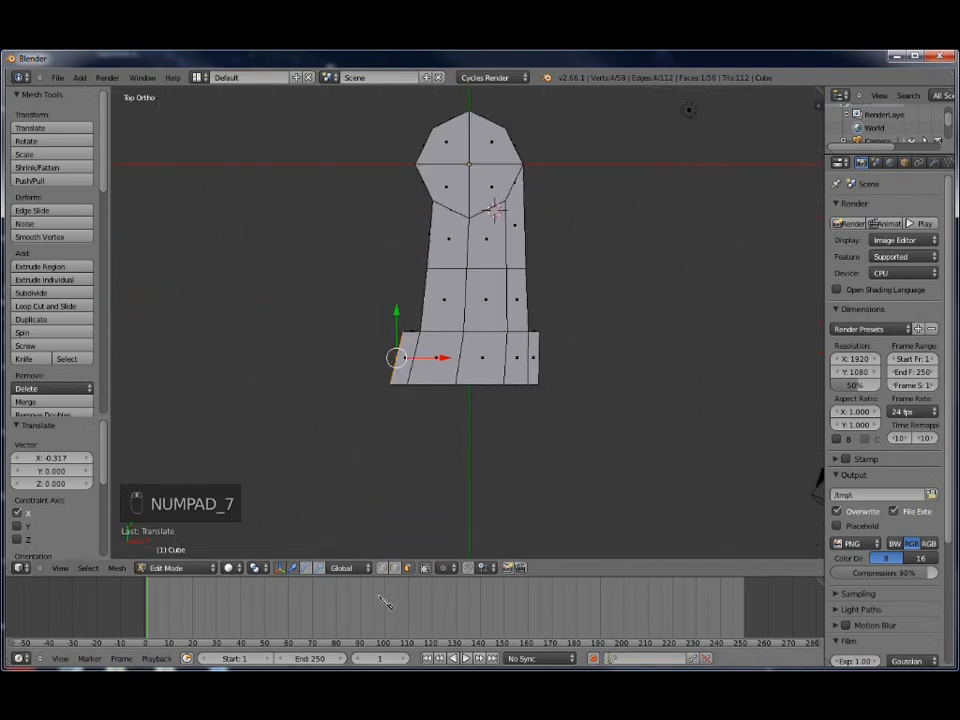
click(424, 568)
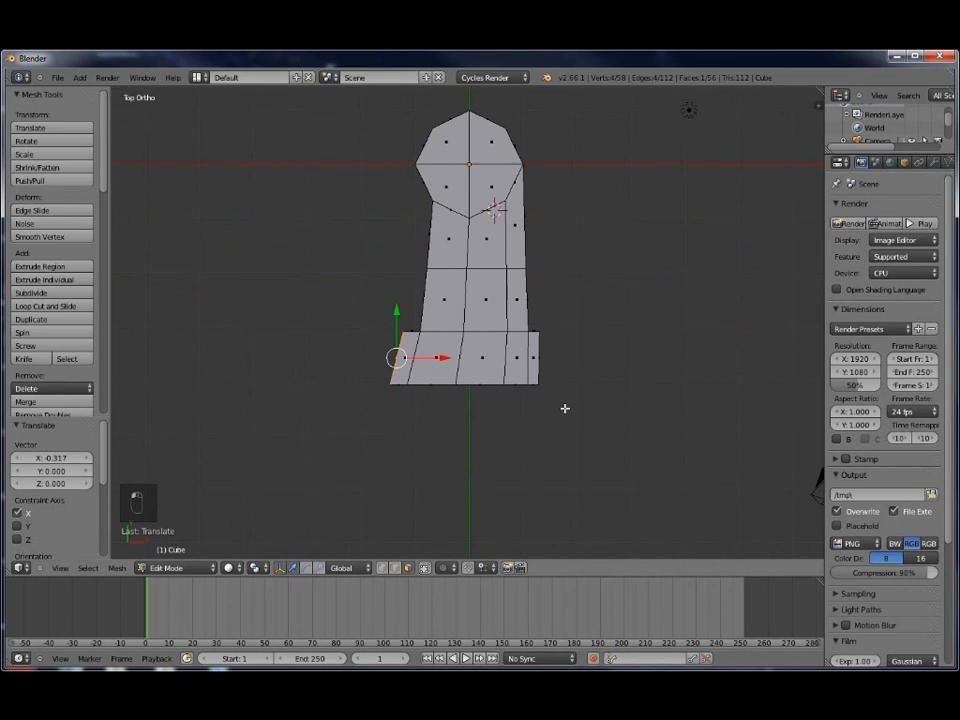
click(382, 568)
key(a)
key(b)
drag(393, 324, 437, 369)
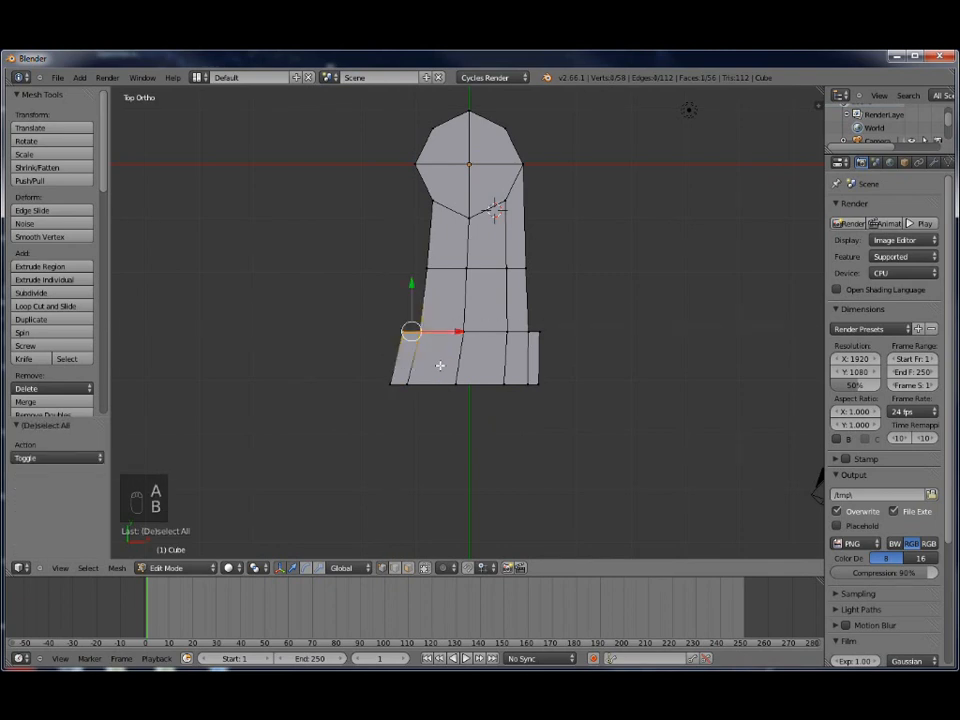
key(r)
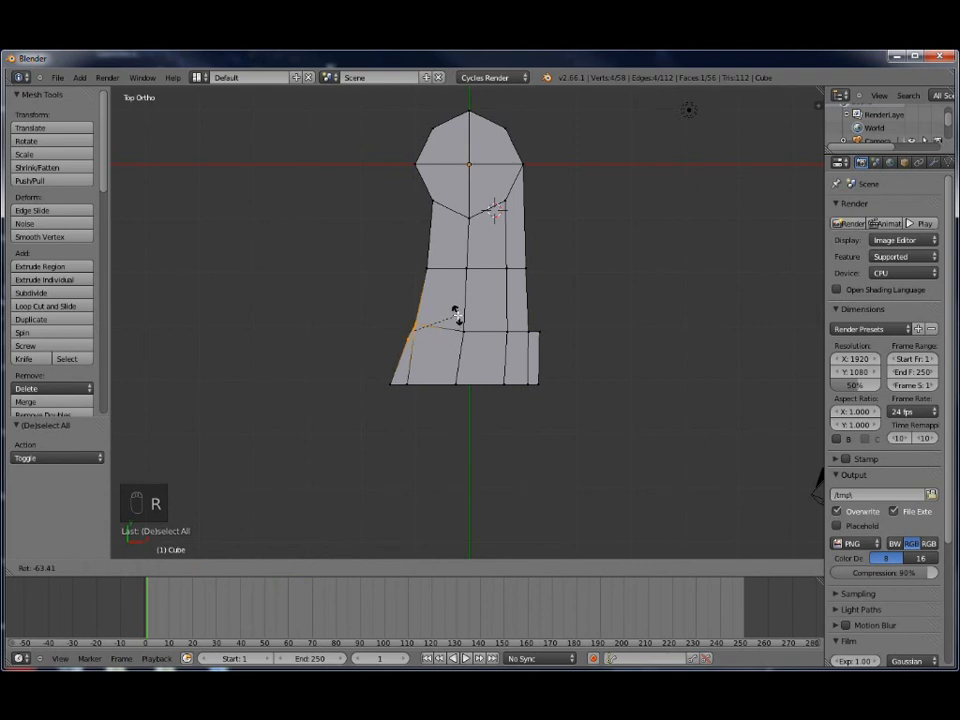
click(455, 318)
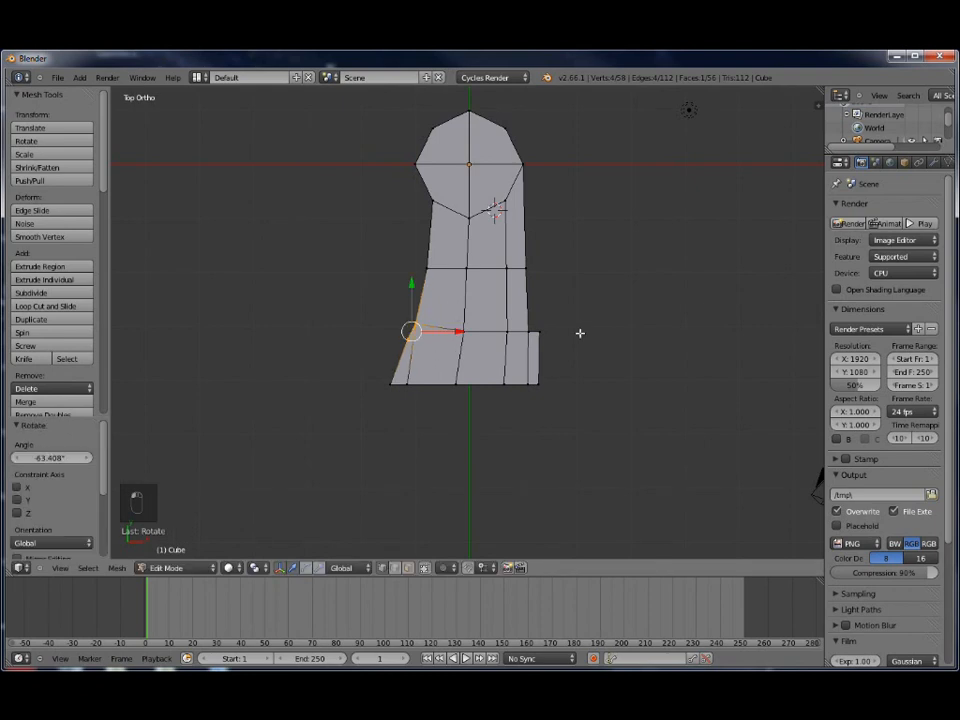
Select the front segment's rear positive-X corner vertices and rotate them about 64.45°
key(a)
key(b)
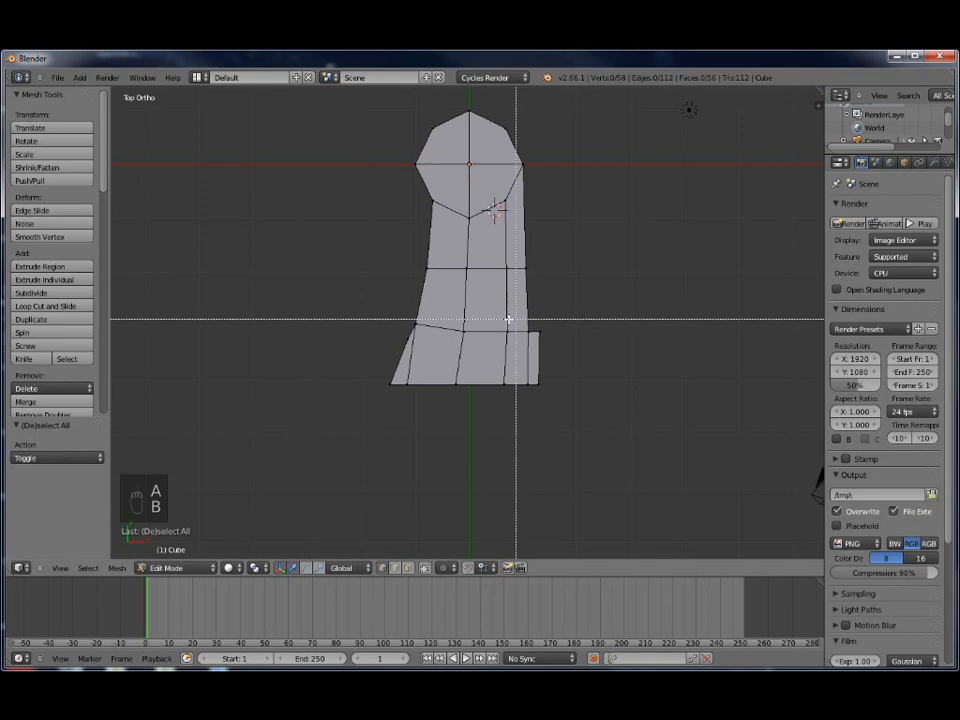
drag(521, 321, 614, 396)
key(r)
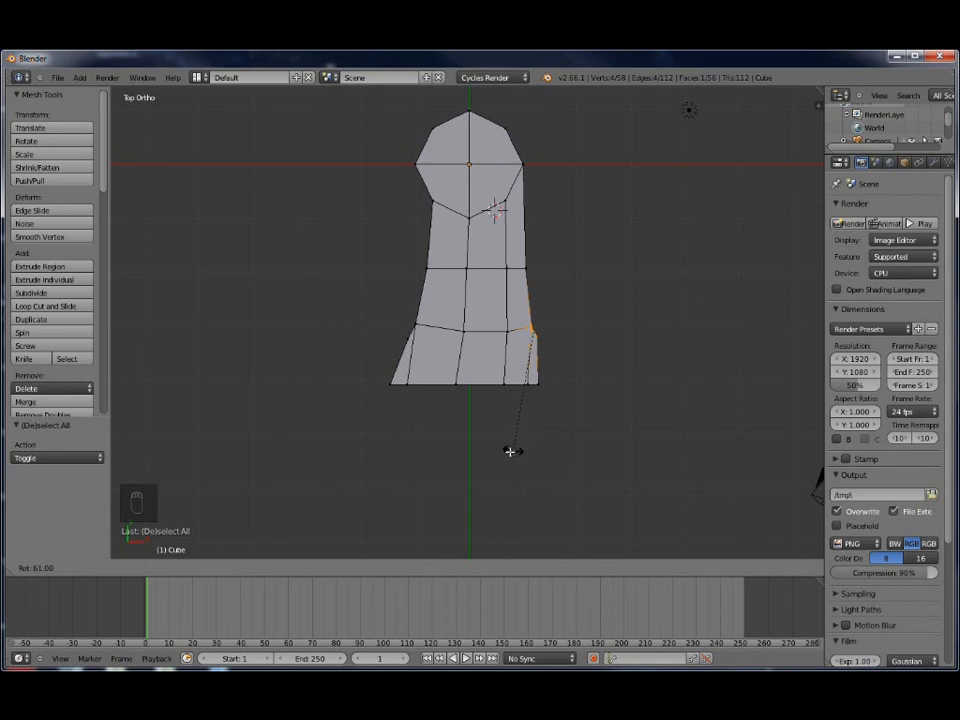
click(505, 452)
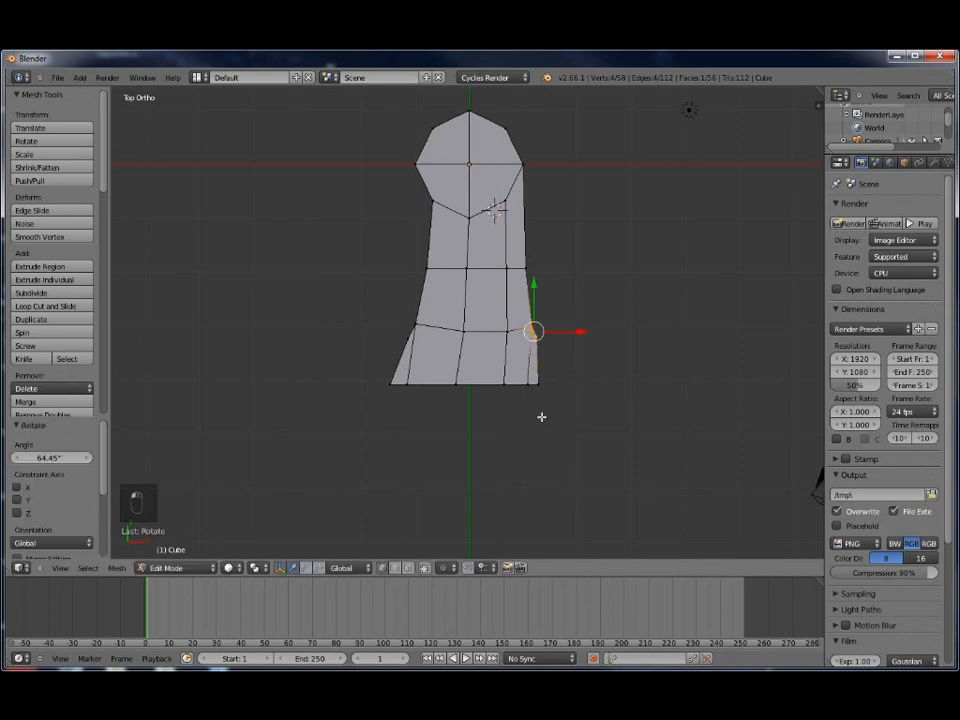
Shift all vertices of the positive-X side extension about 0.11 units along negative X, plus a slight further nudge
key(b)
drag(566, 403, 524, 322)
drag(581, 357, 572, 358)
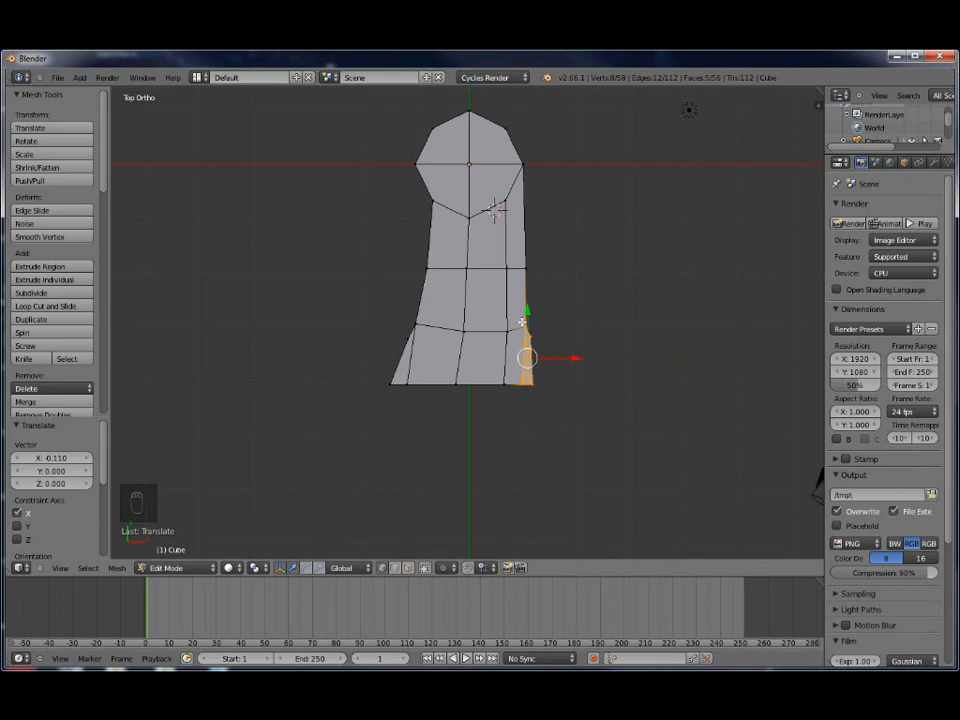
drag(576, 359, 572, 359)
Reselect only the rear positive-X corner vertices of the front segment and rotate them about 13.68°
key(a)
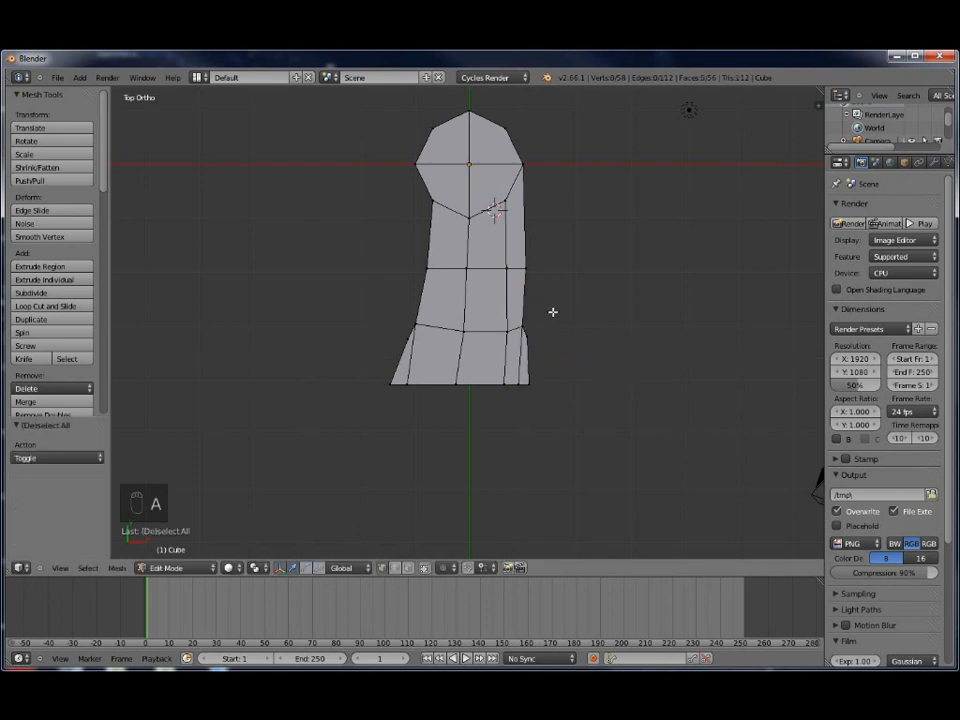
key(b)
drag(516, 320, 555, 349)
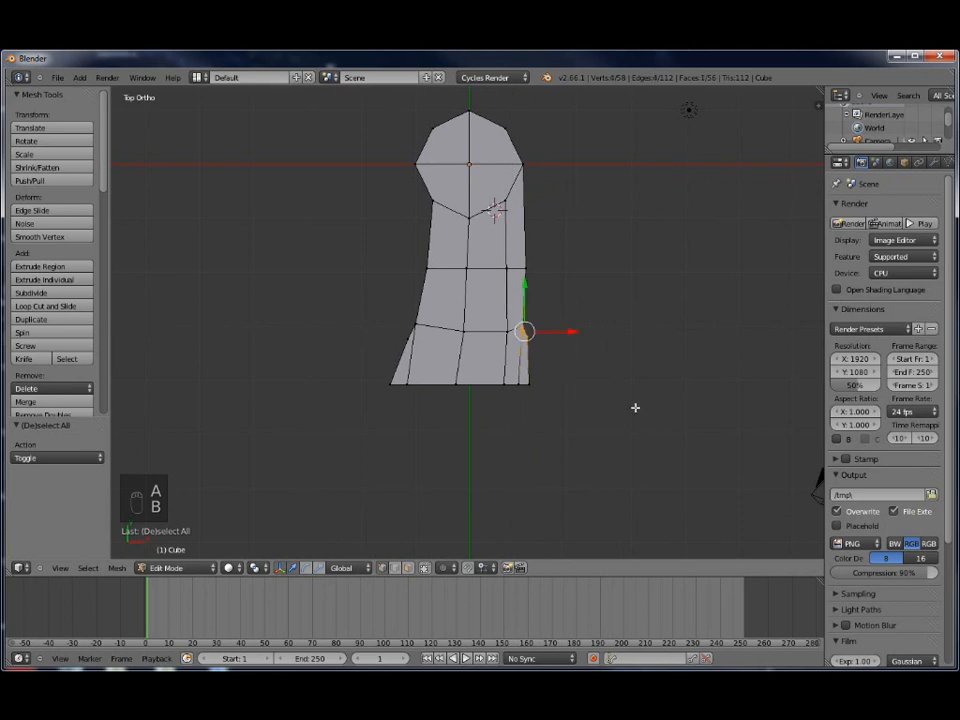
key(r)
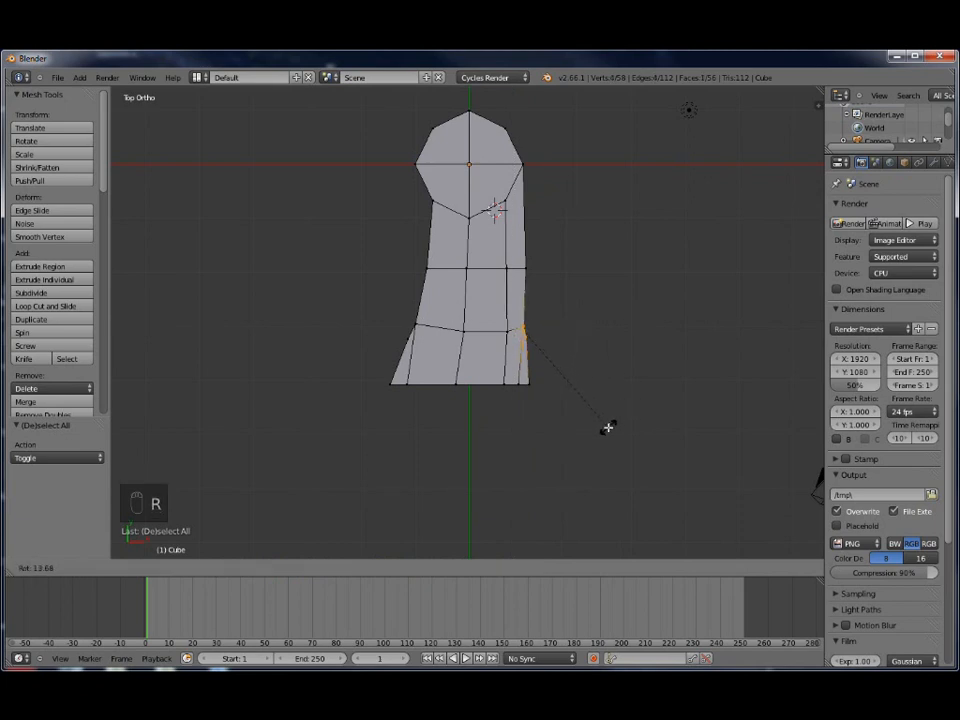
click(608, 427)
In vertex select mode limited to visible geometry, move the front face's vertex pair nearest the negative-X corner about 0.47 units along X
scroll(556, 417, up, 4)
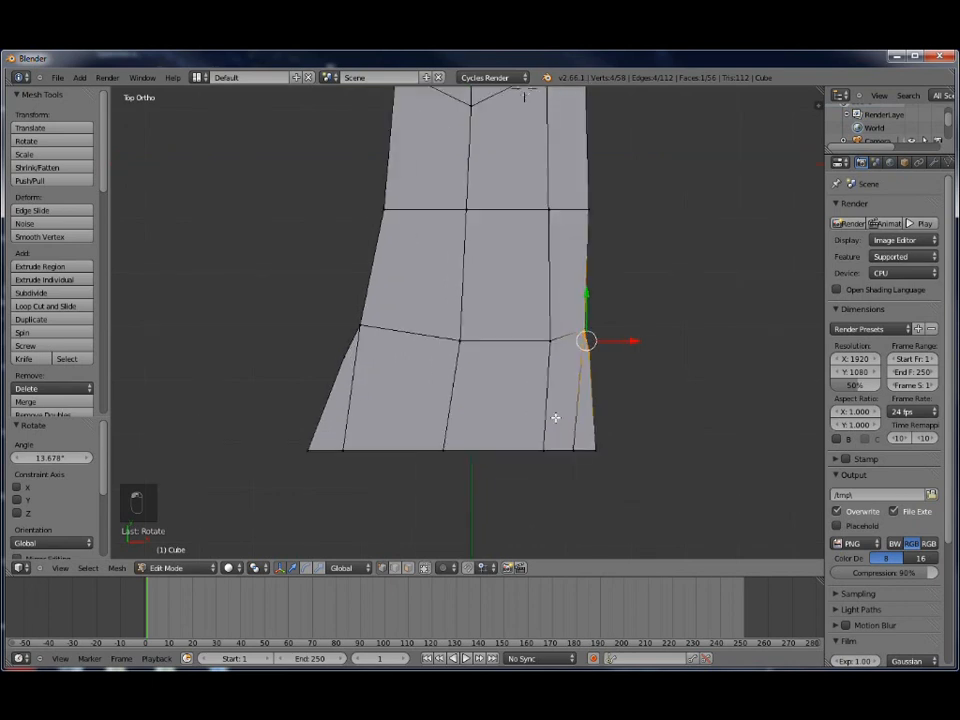
shift+middle_drag(681, 377, 591, 311)
scroll(576, 247, up, 4)
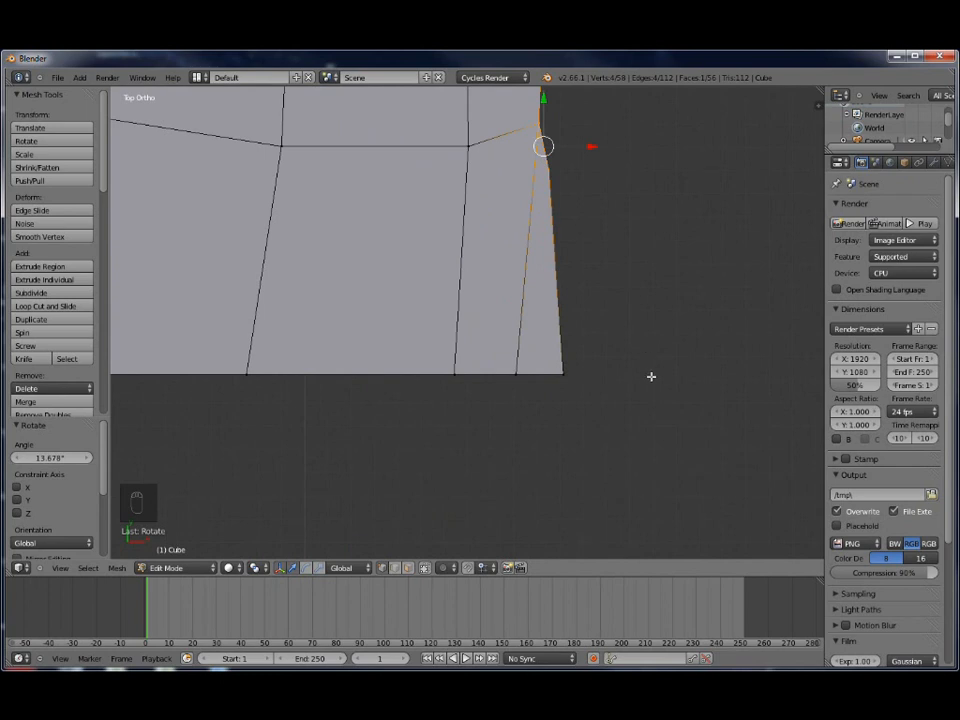
scroll(544, 369, down, 4)
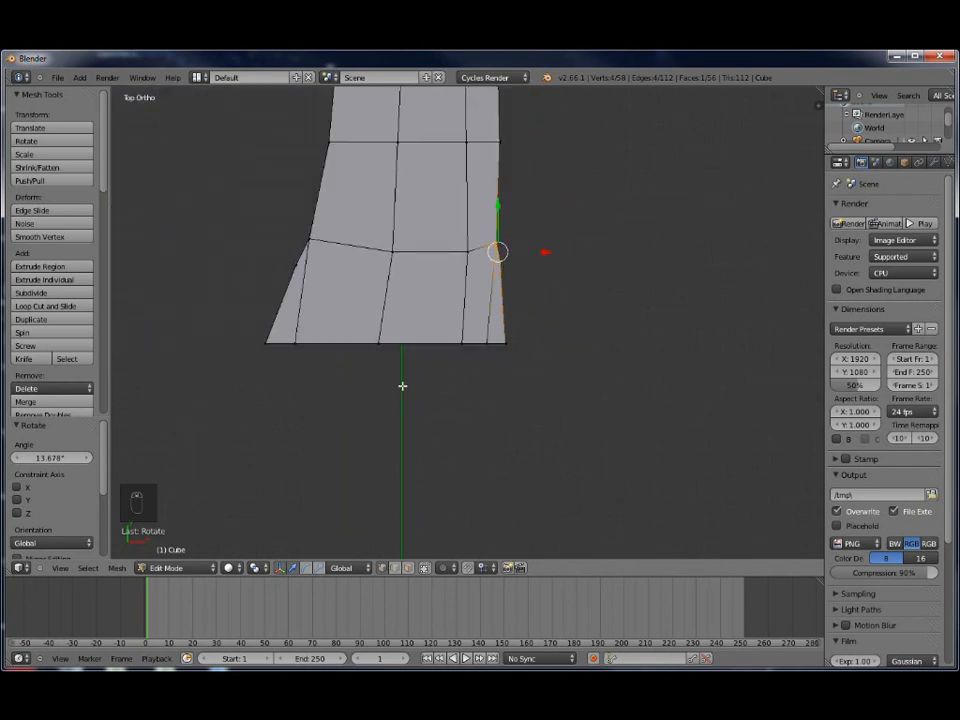
middle_drag(456, 371, 455, 241)
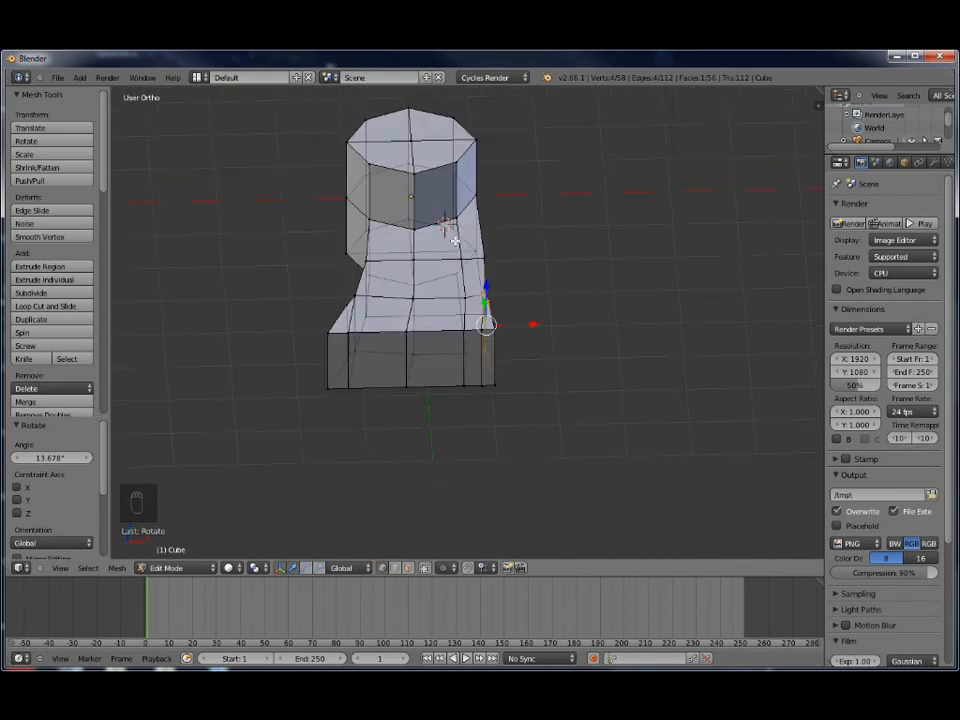
click(409, 569)
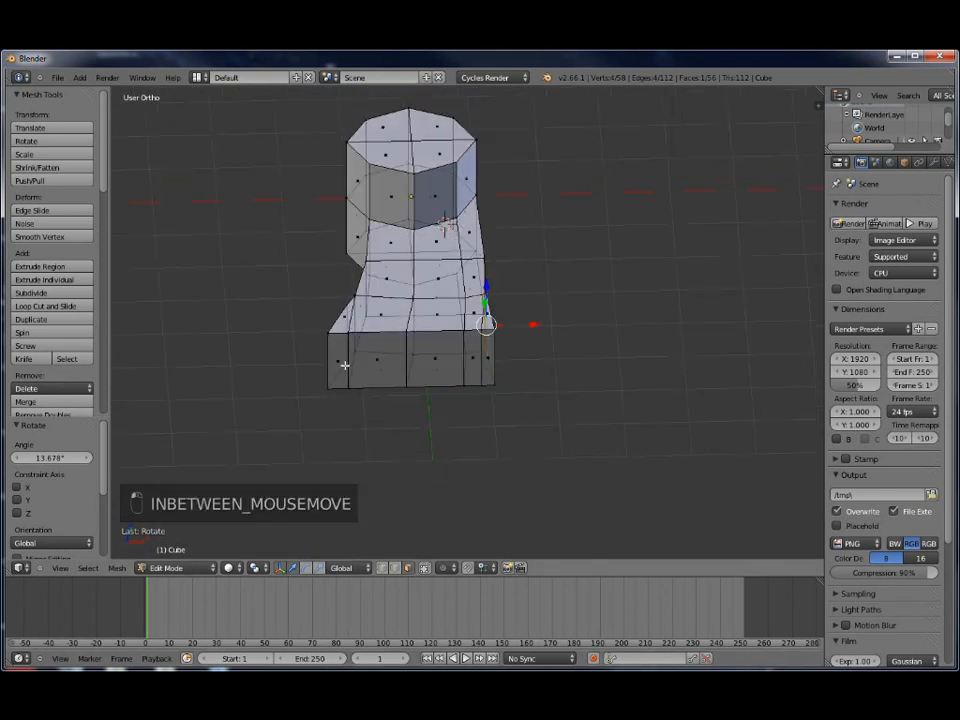
click(383, 569)
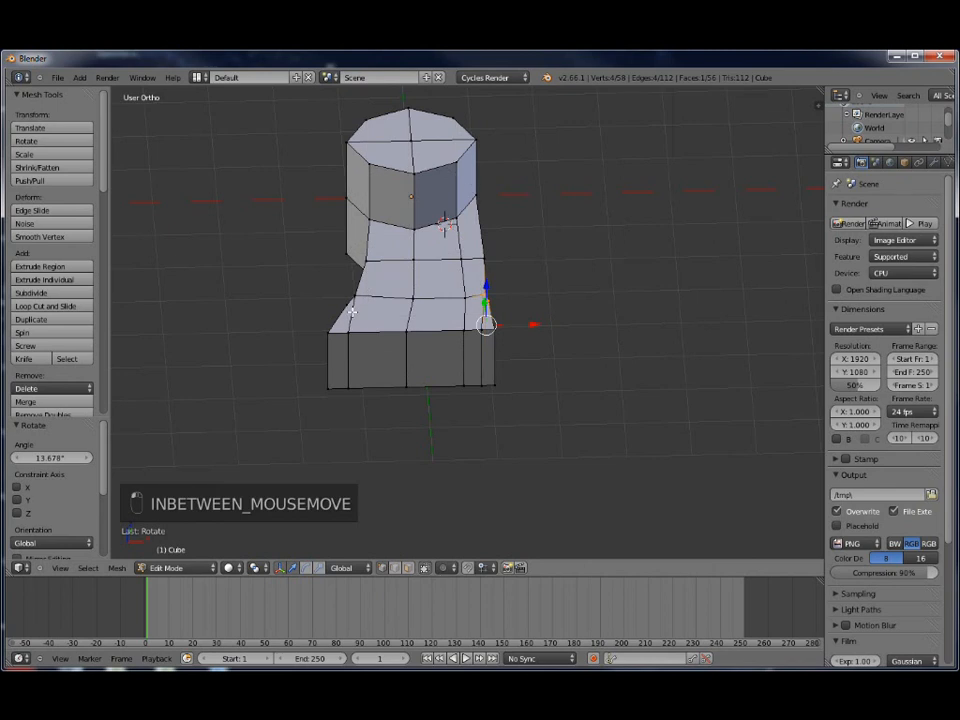
right_click(345, 334)
shift+right_click(349, 388)
drag(405, 367, 430, 358)
Move the front face's second inner vertex pair from the negative-X corner about 0.194 units along X
right_click(408, 331)
shift+right_click(427, 373)
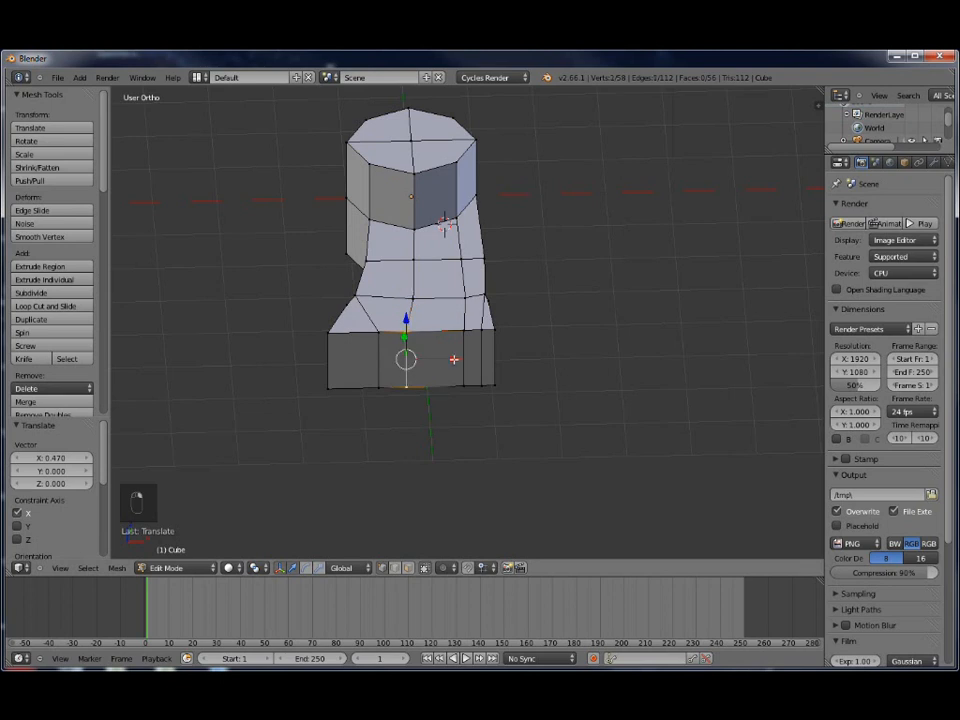
key(g)
key(x)
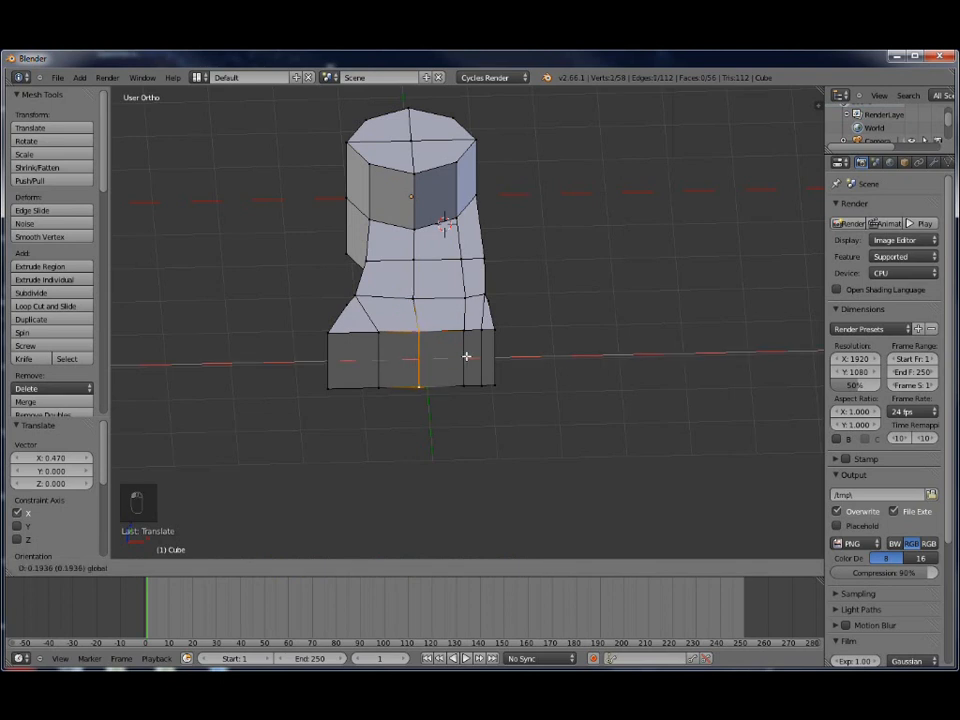
click(466, 356)
Move the front face's third inner vertex pair from the negative-X corner about 0.146 units along negative X
right_click(464, 362)
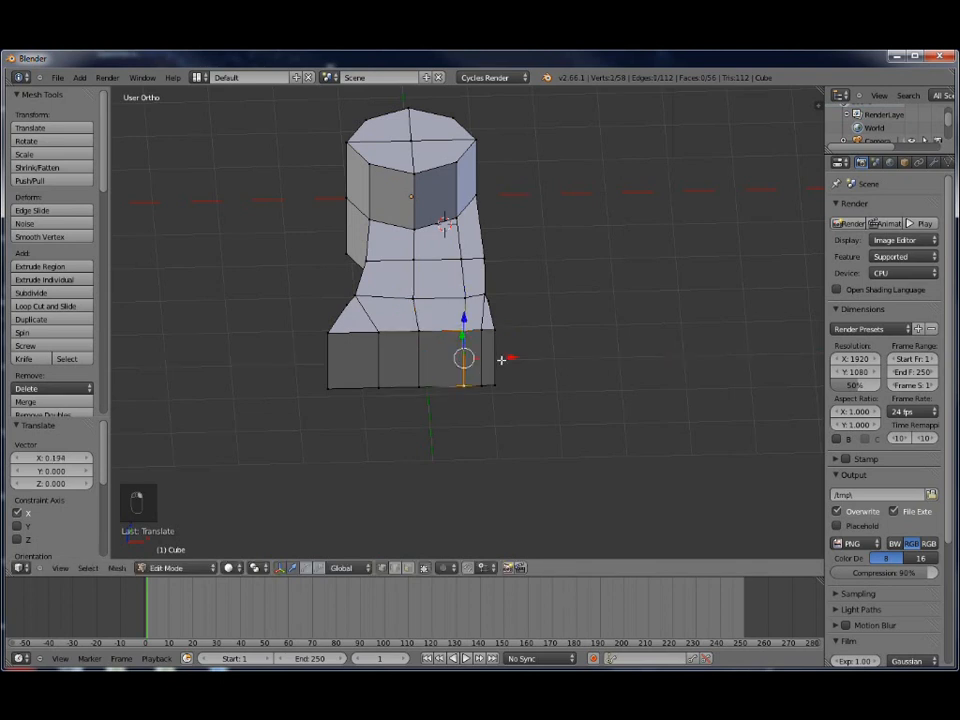
key(g)
key(x)
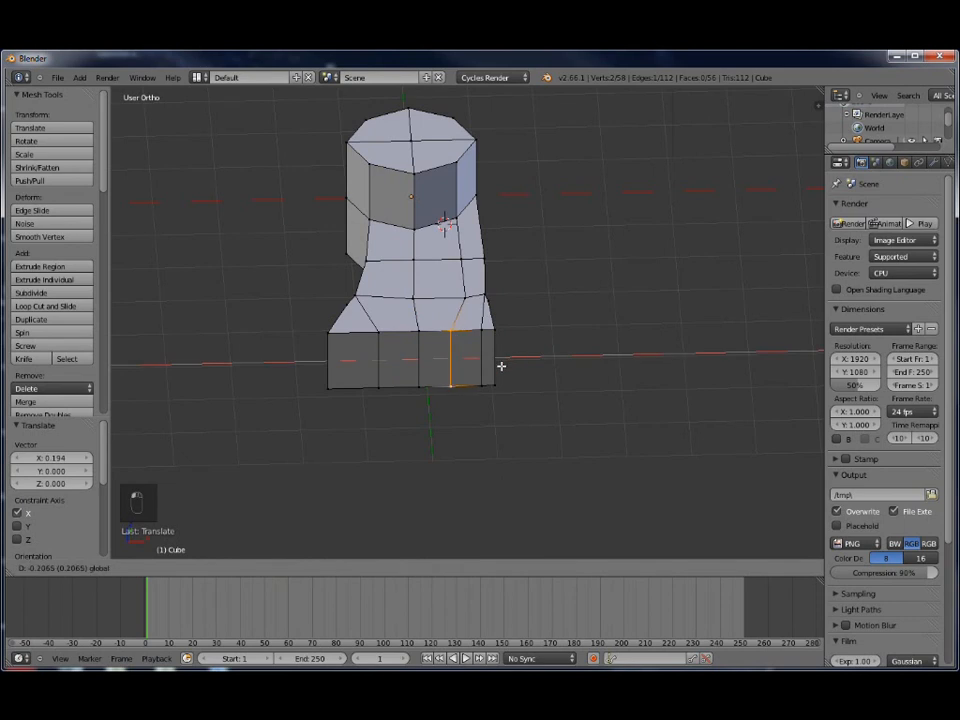
click(505, 367)
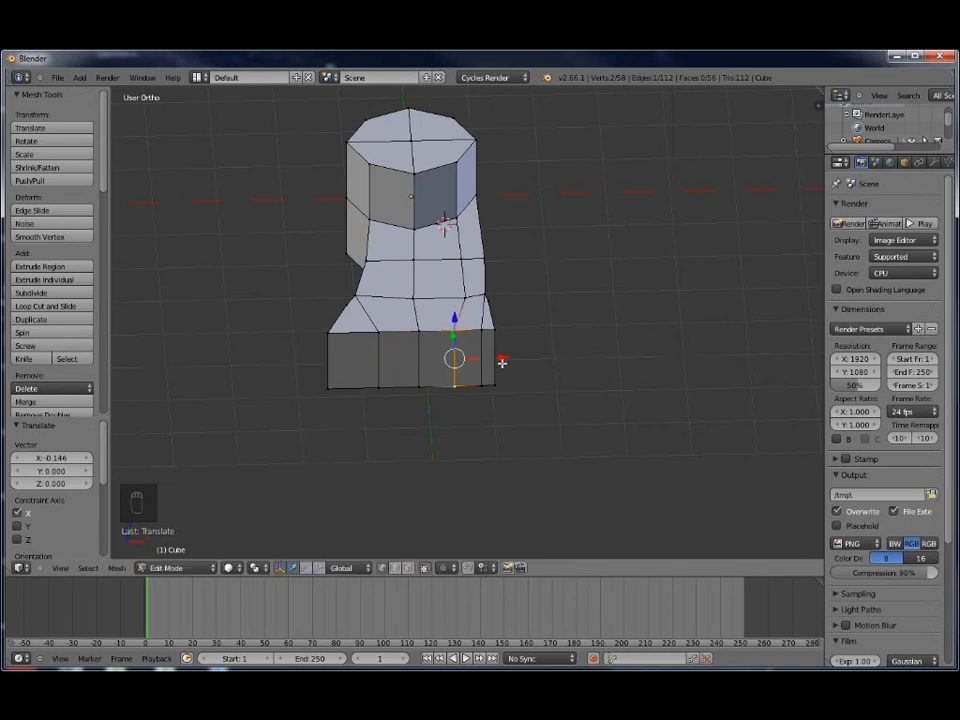
Move the front face's vertex pair nearest the positive-X corner about 0.043 units along negative X
right_click(482, 331)
shift+right_click(482, 386)
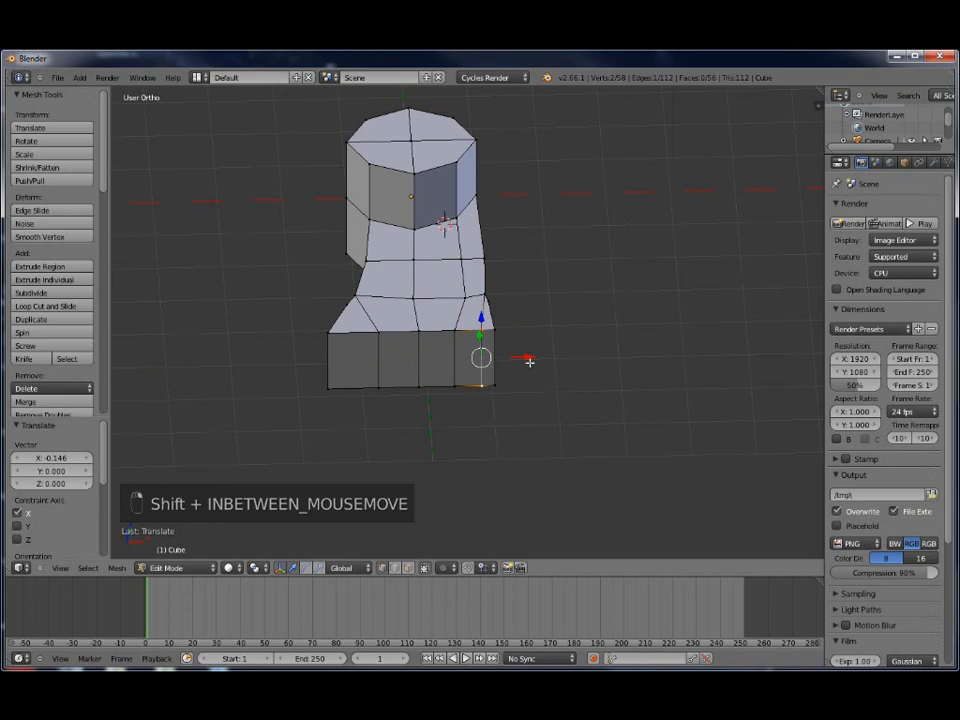
key(g)
key(x)
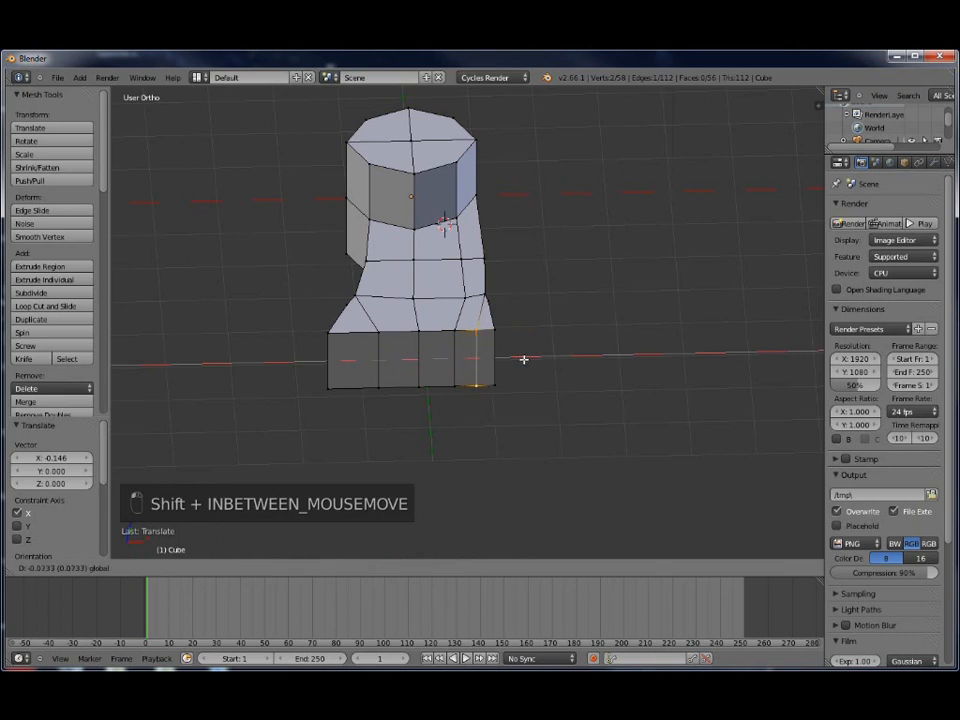
click(523, 359)
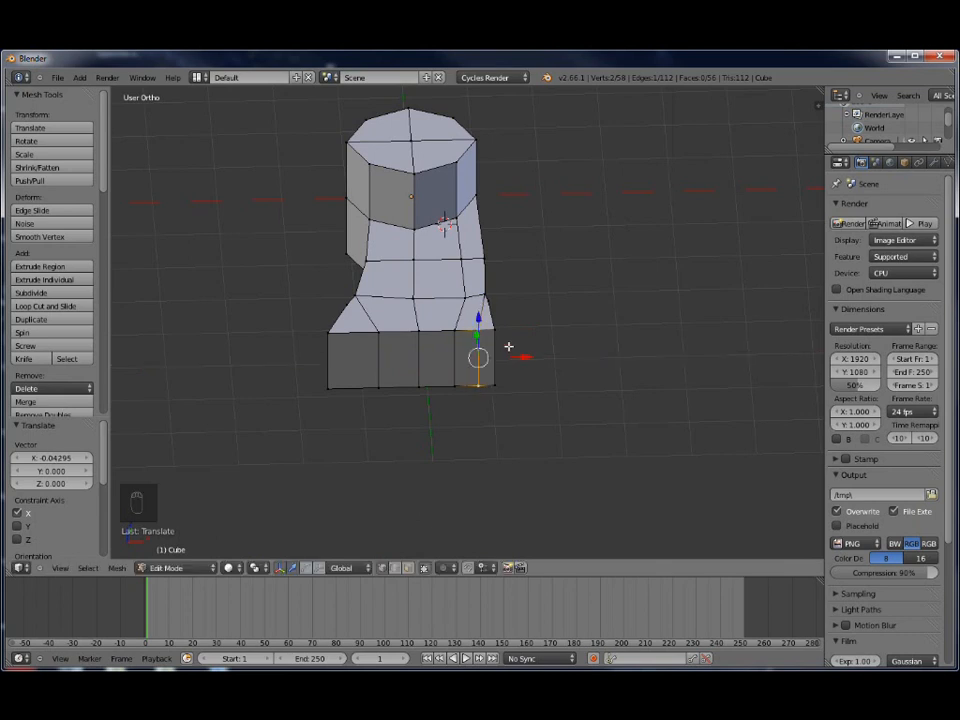
Move the front face's positive-X corner vertex pair outward about 0.124 units along X
right_click(497, 331)
shift+right_click(496, 386)
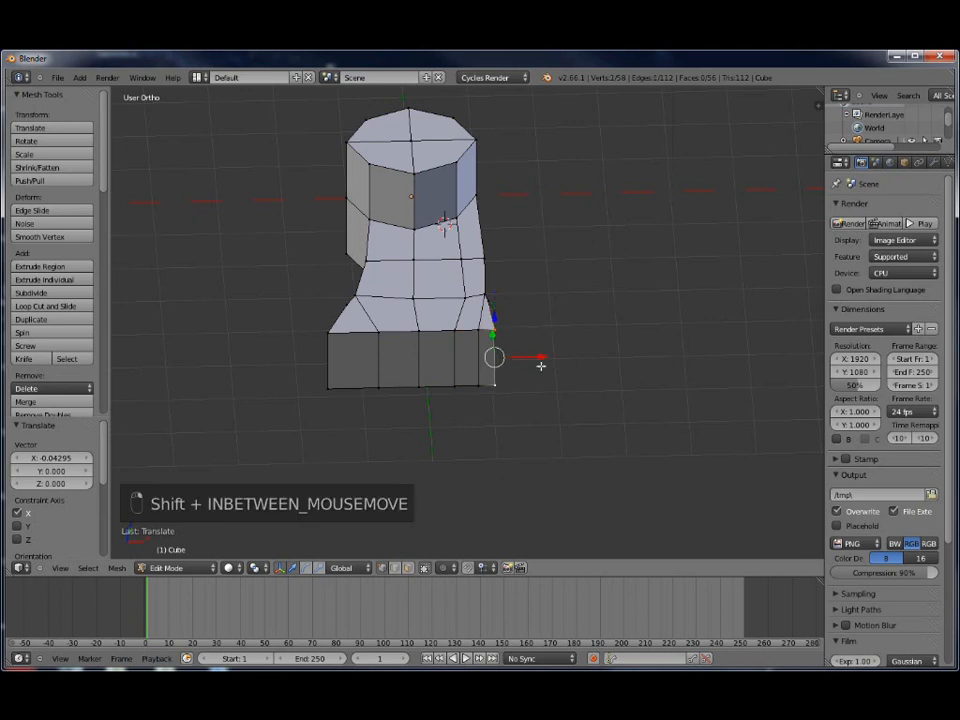
click(543, 357)
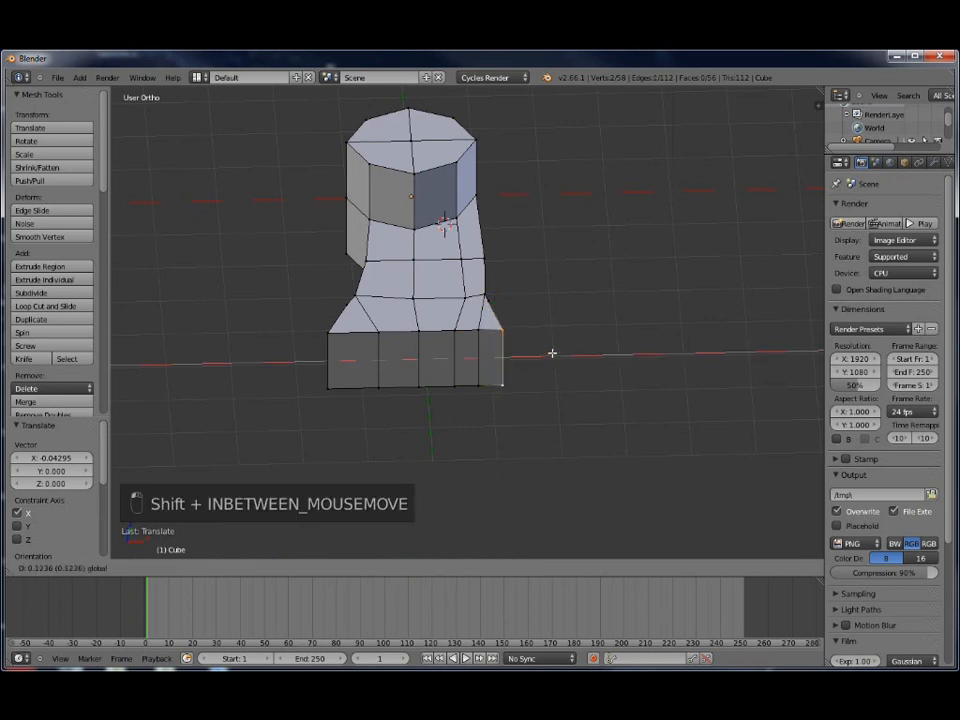
click(553, 354)
In face select mode, extrude the front face at the negative-X corner about 0.46 units along negative Y to start the big toe
middle_drag(510, 392, 440, 356)
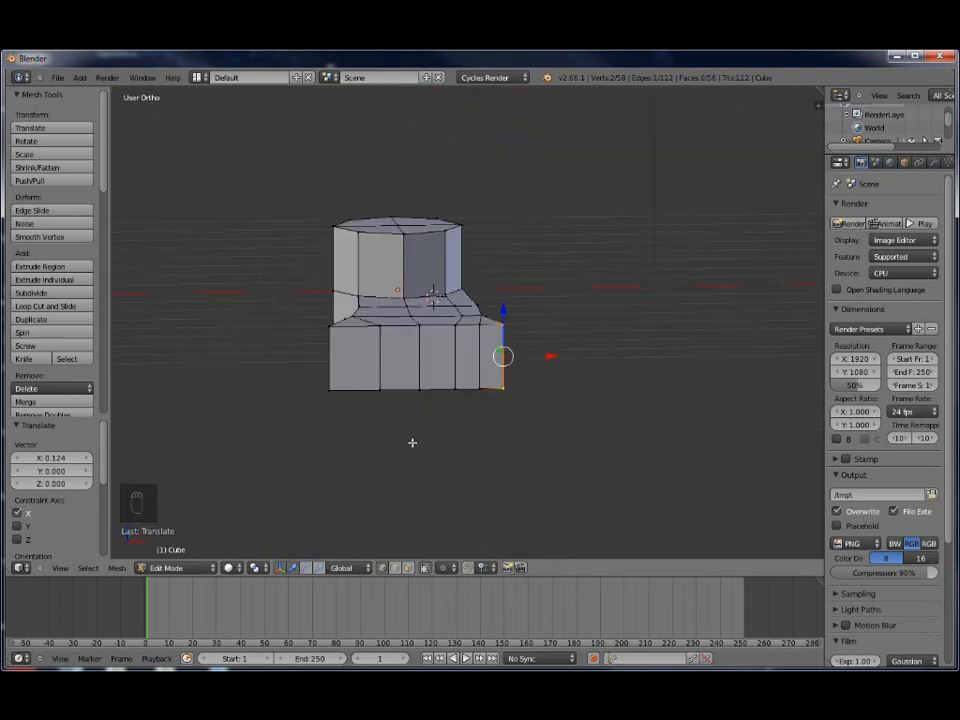
middle_drag(540, 422, 532, 428)
click(408, 569)
middle_drag(428, 422, 421, 466)
scroll(421, 466, up, 2)
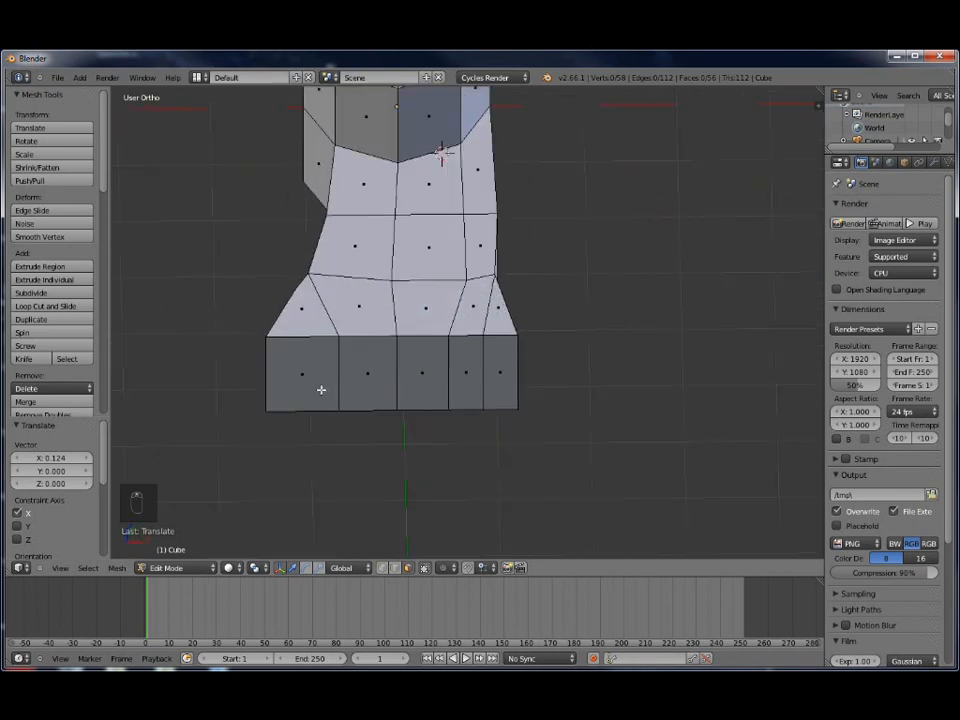
right_click(304, 398)
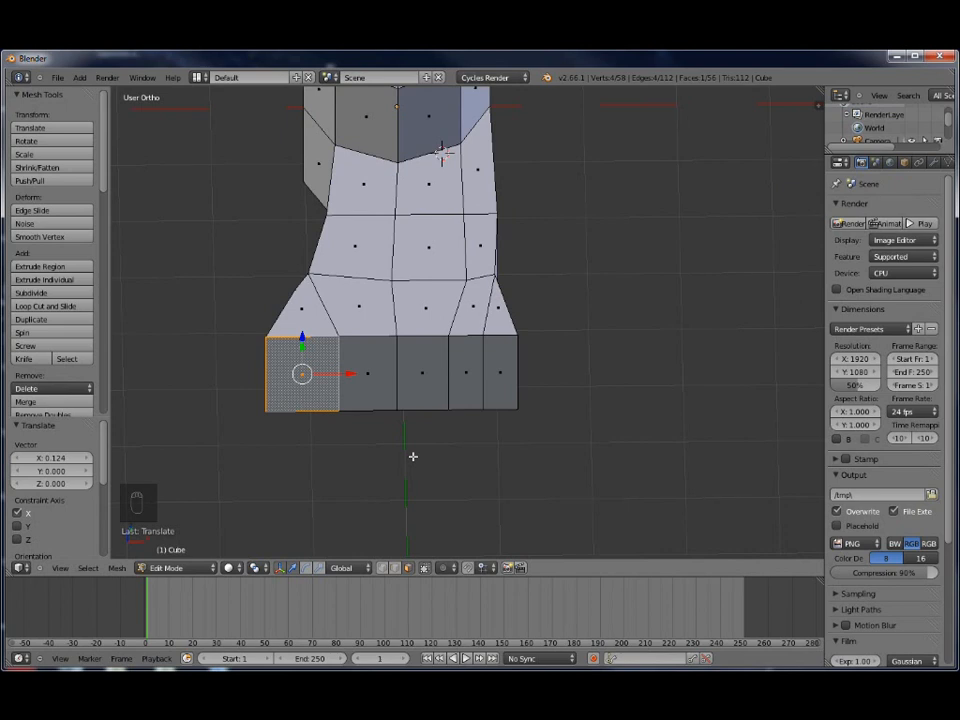
key(KP_7)
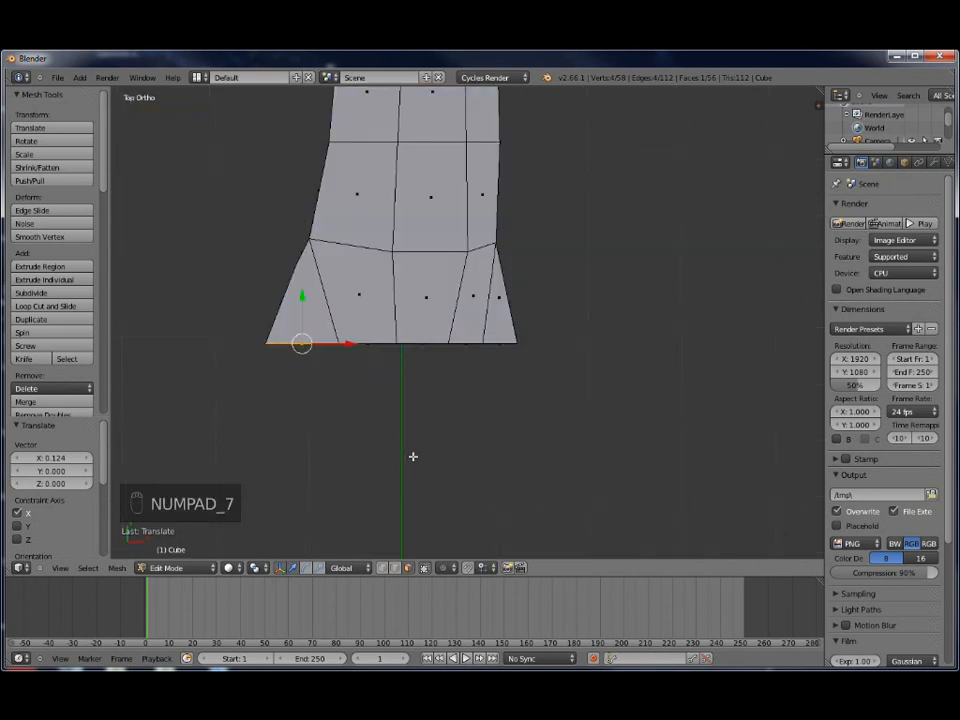
key(e)
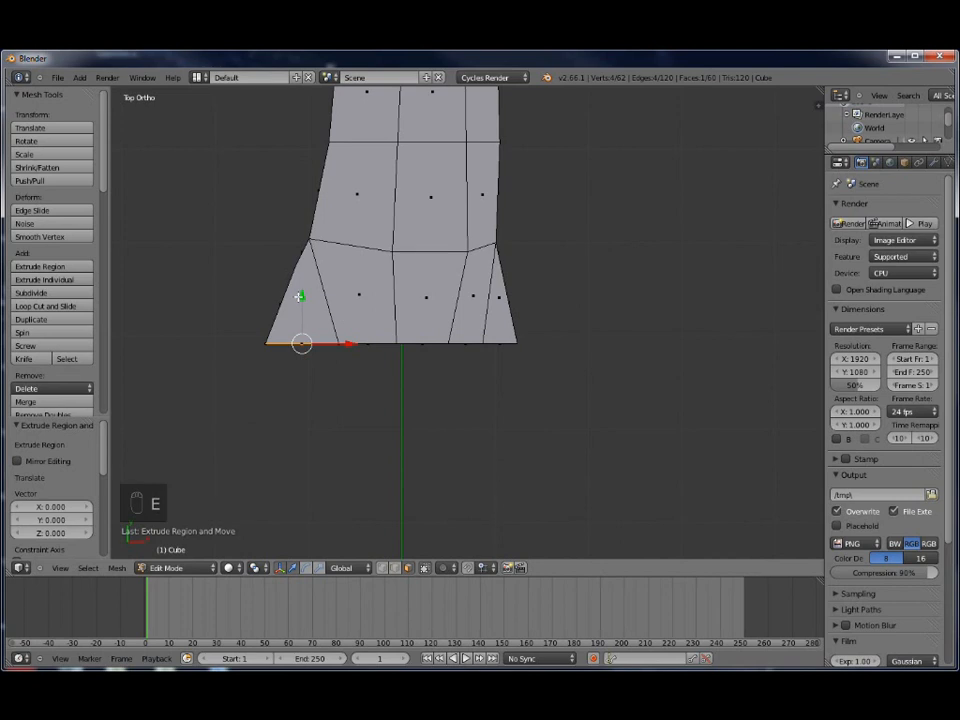
drag(302, 297, 307, 325)
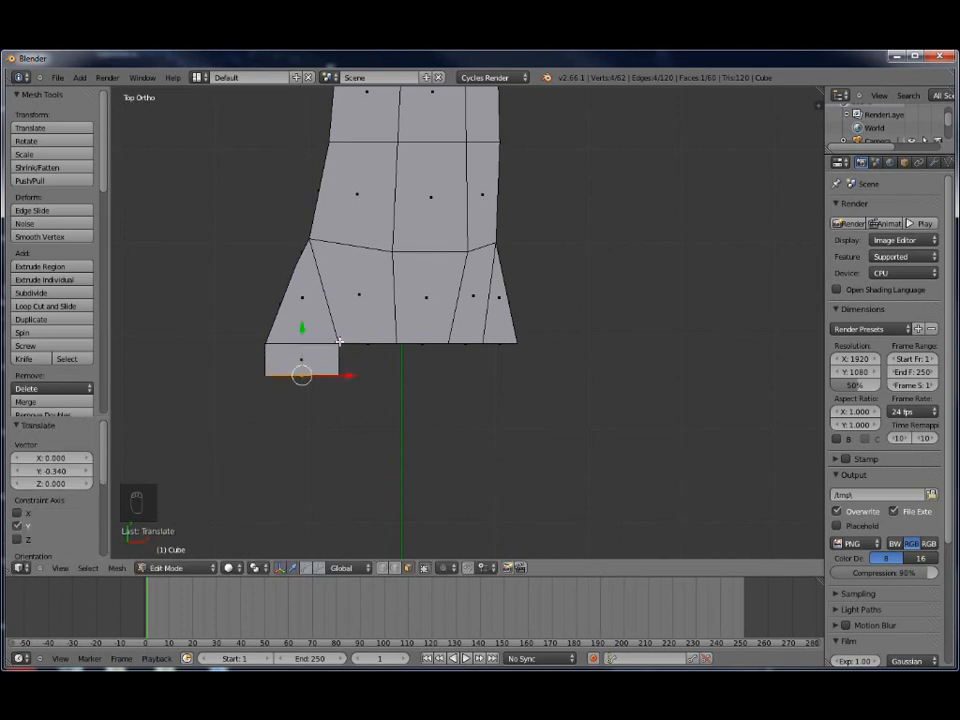
drag(298, 326, 301, 385)
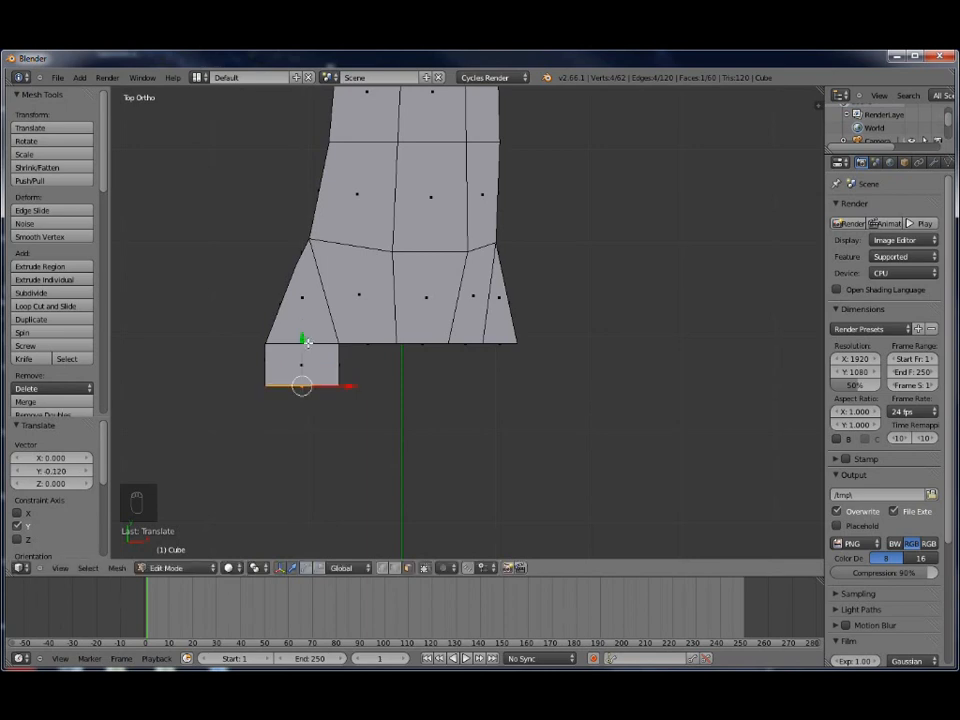
Scale the big toe's end face to about 0.833 along X and shift it about 0.035 units along negative X
key(s)
key(x)
click(418, 441)
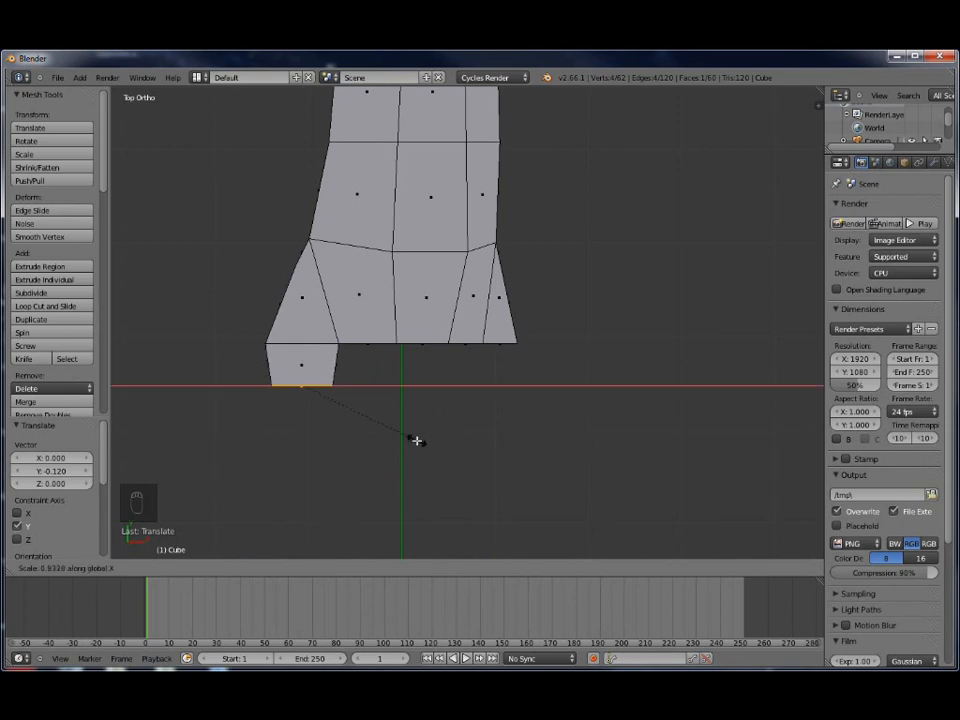
key(g)
key(x)
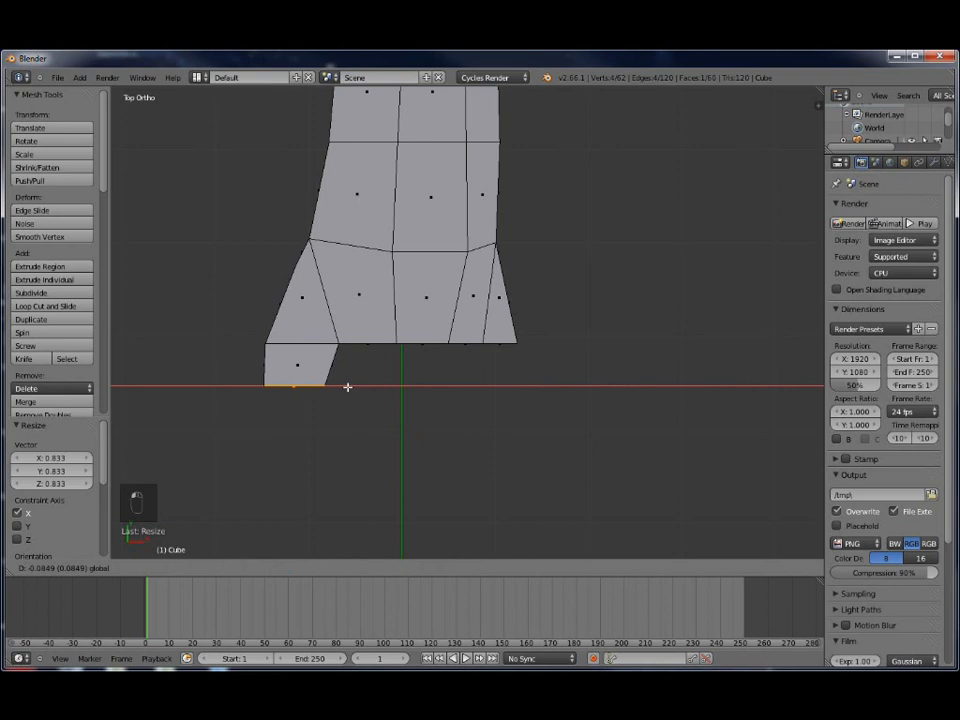
click(351, 386)
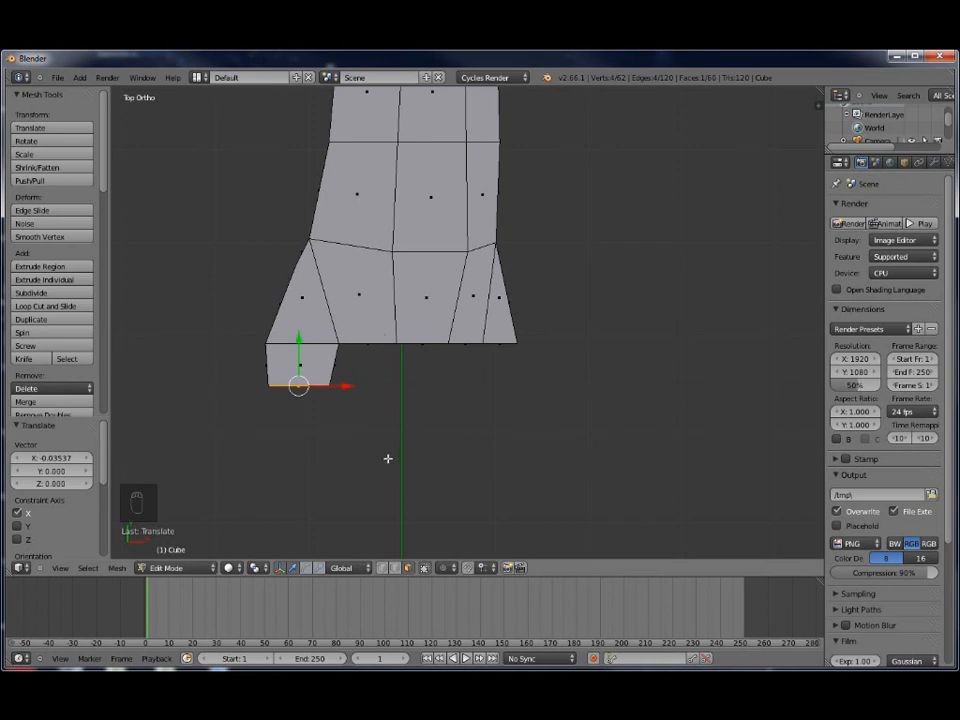
Extrude the big toe's end face about 0.375 units along negative Y and widen it slightly along X
key(e)
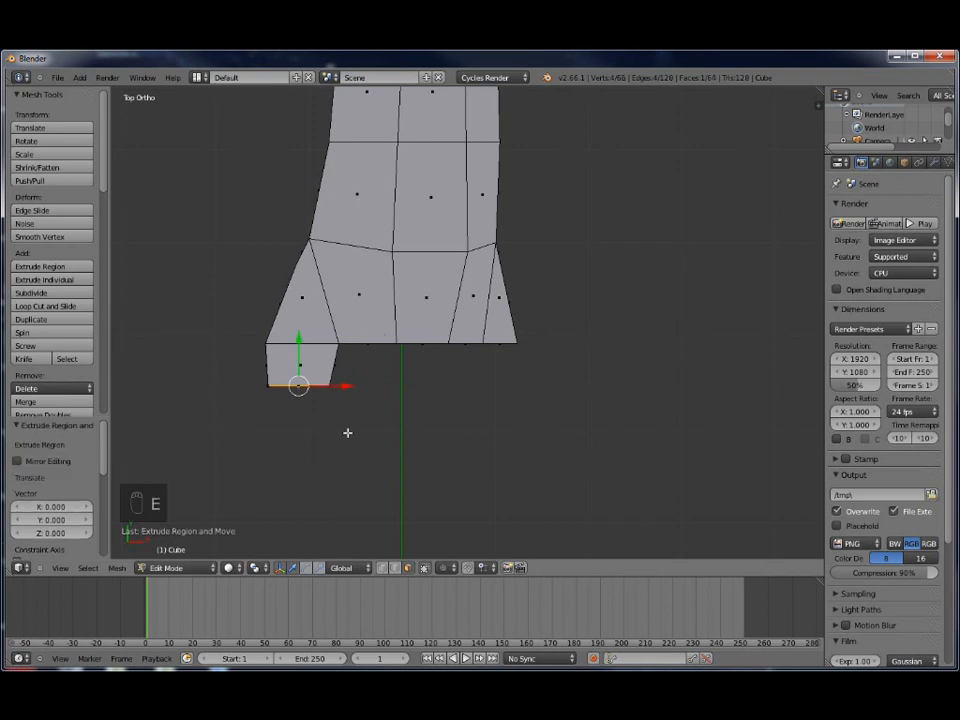
click(300, 376)
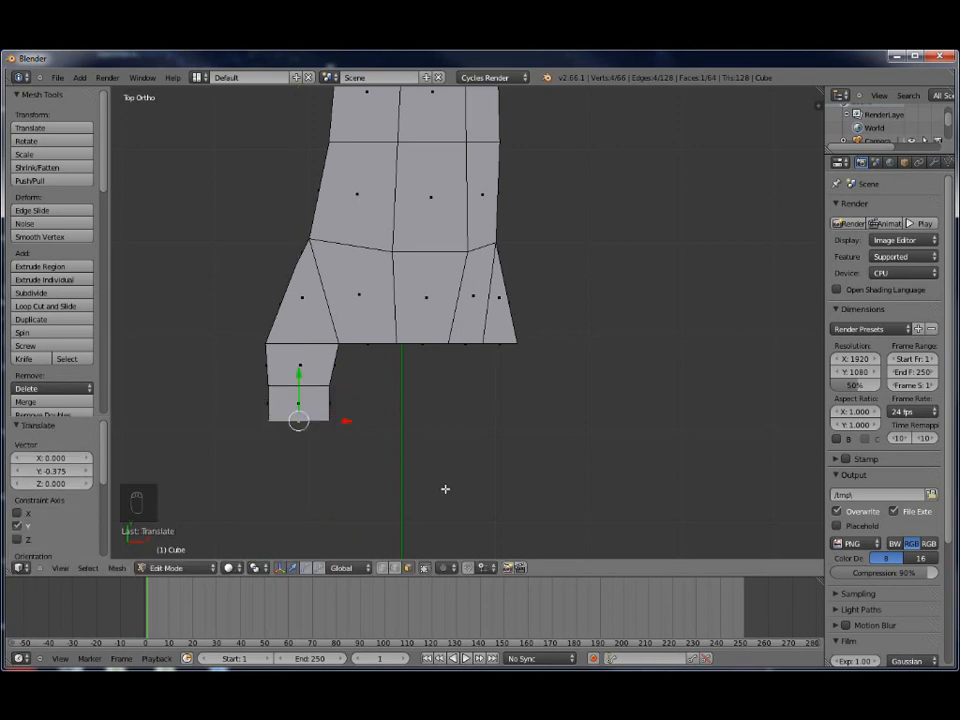
key(s)
key(x)
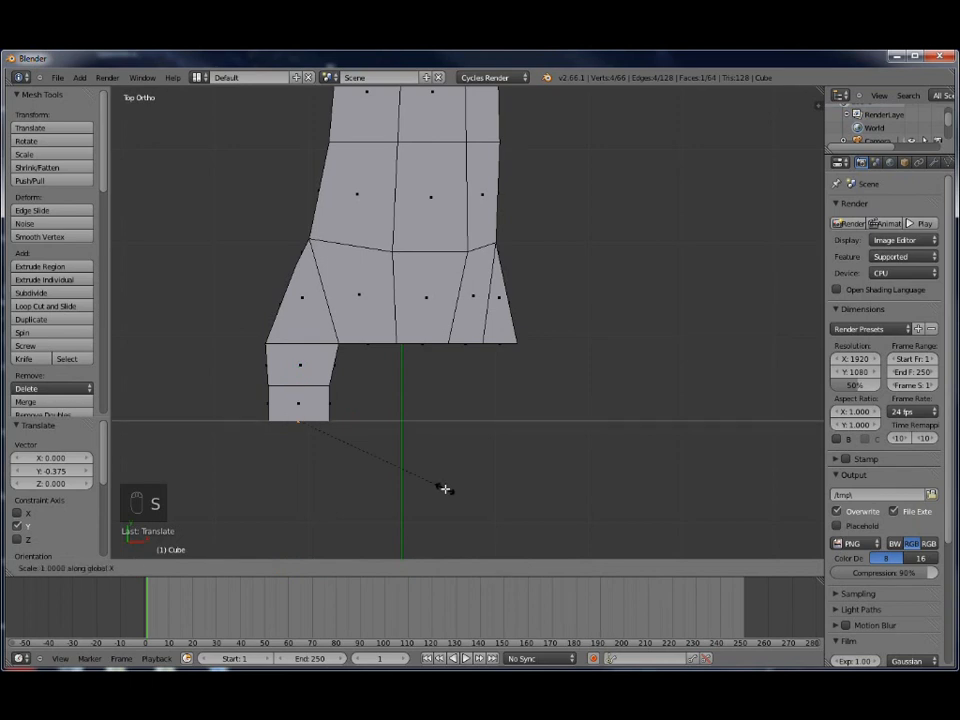
click(448, 492)
Extrude a third big toe segment about 0.375 units along negative Y and scale its end face uniformly to about 0.798
key(e)
right_click(435, 487)
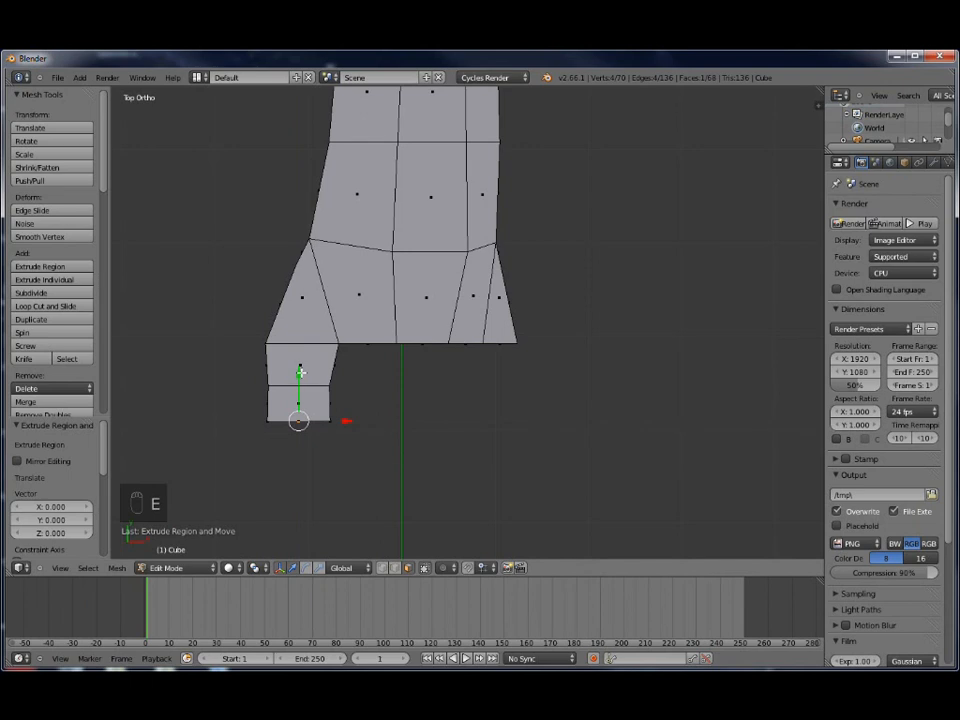
drag(300, 372, 300, 408)
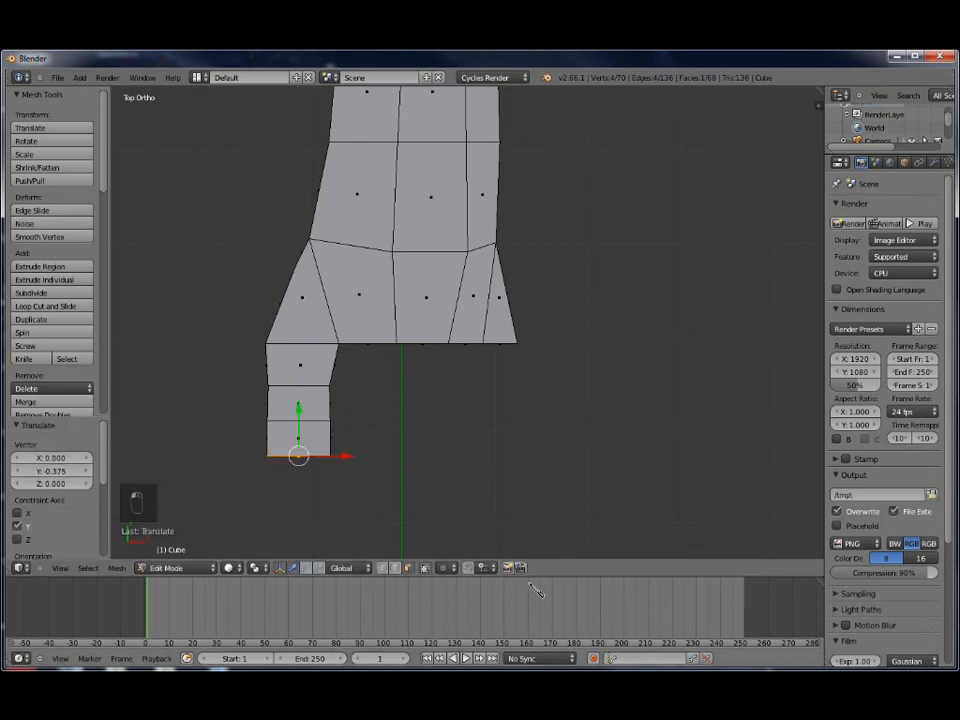
key(s)
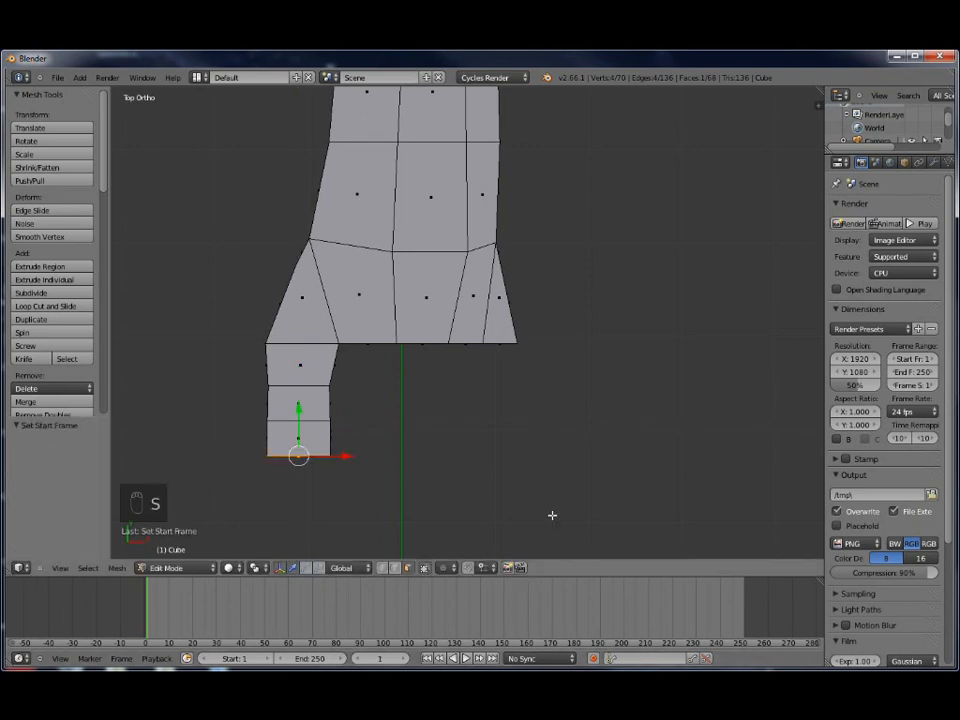
key(s)
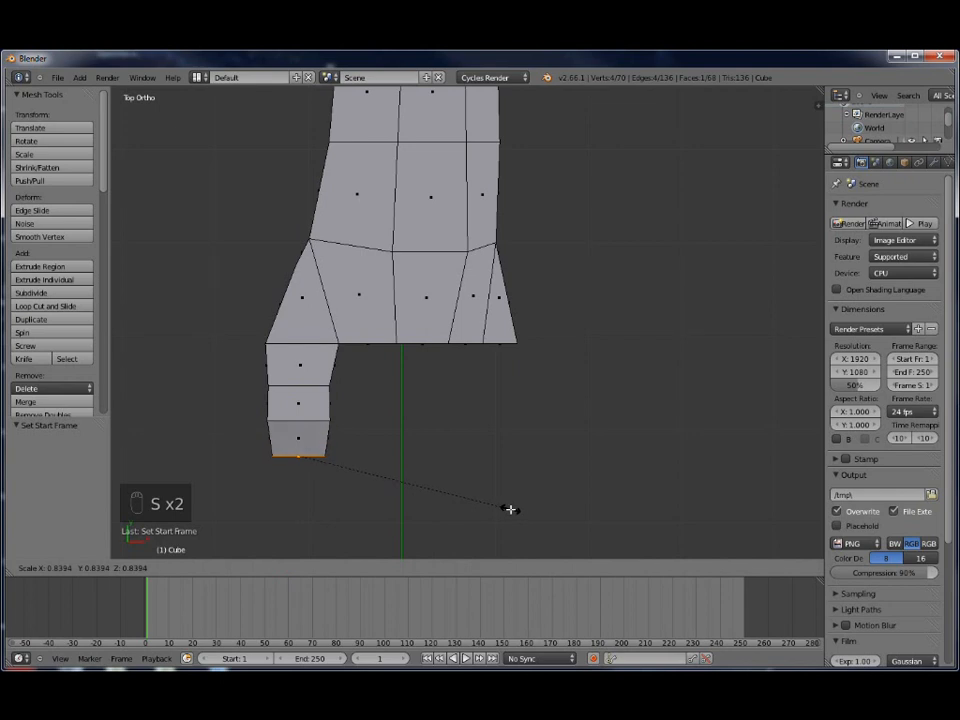
click(499, 506)
With hidden vertices selectable, select the vertex ring between the big toe's first and second segments and raise it about 0.096 units along Z
middle_drag(349, 520, 406, 562)
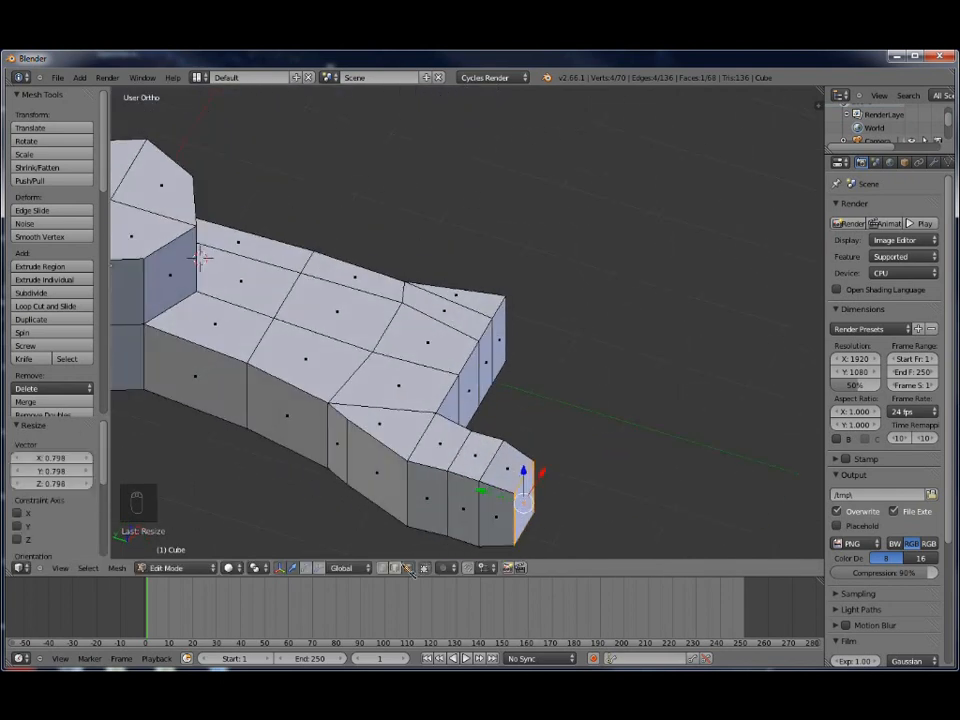
middle_drag(542, 497, 587, 435)
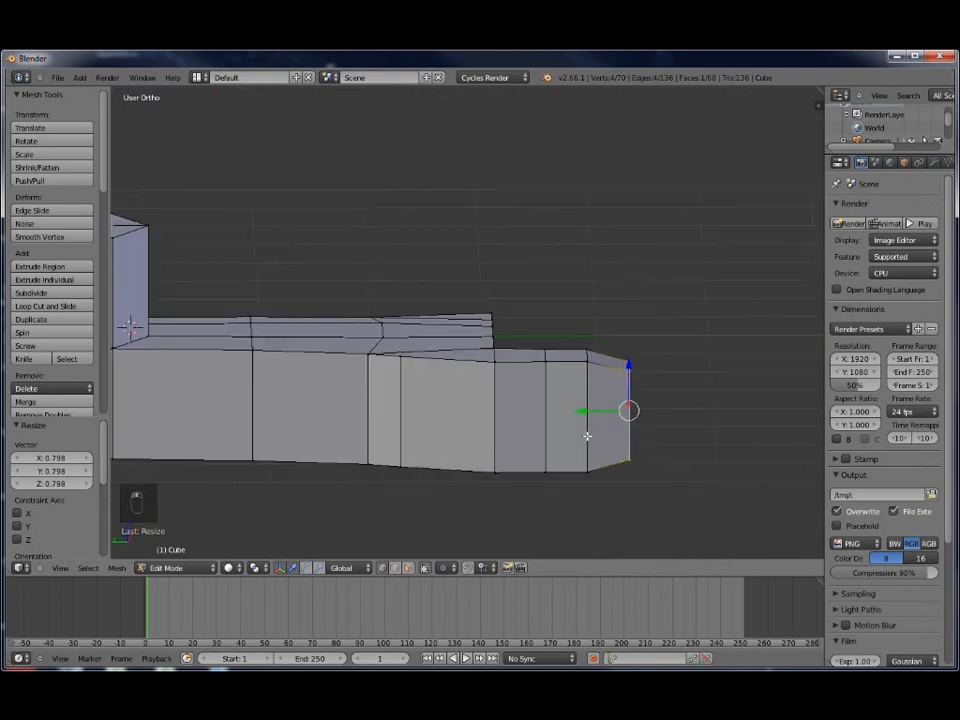
click(426, 568)
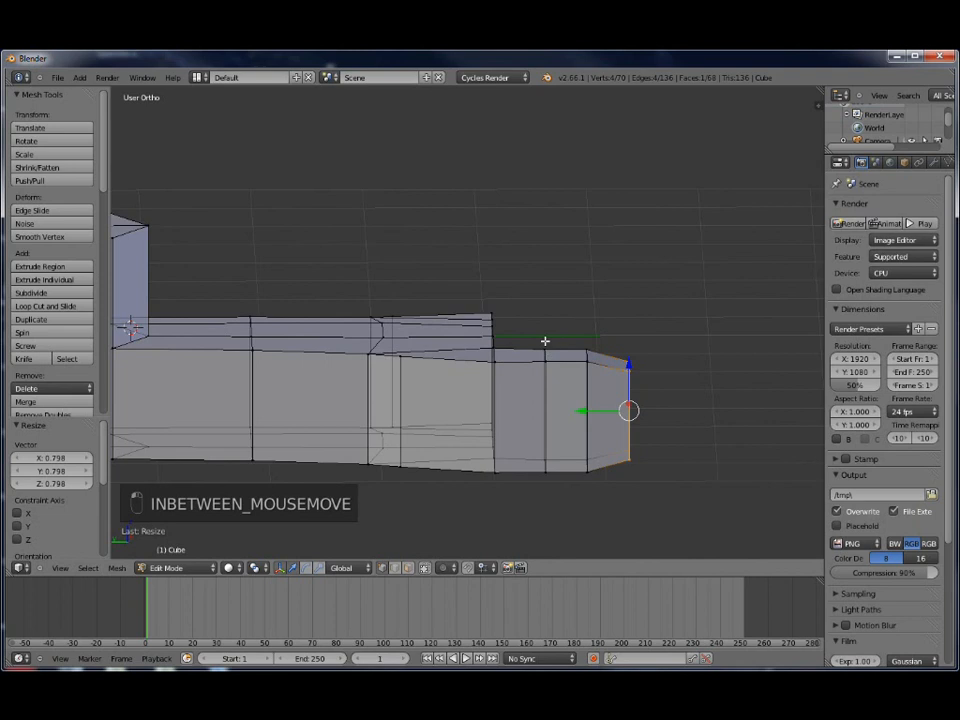
key(a)
key(b)
drag(536, 330, 552, 515)
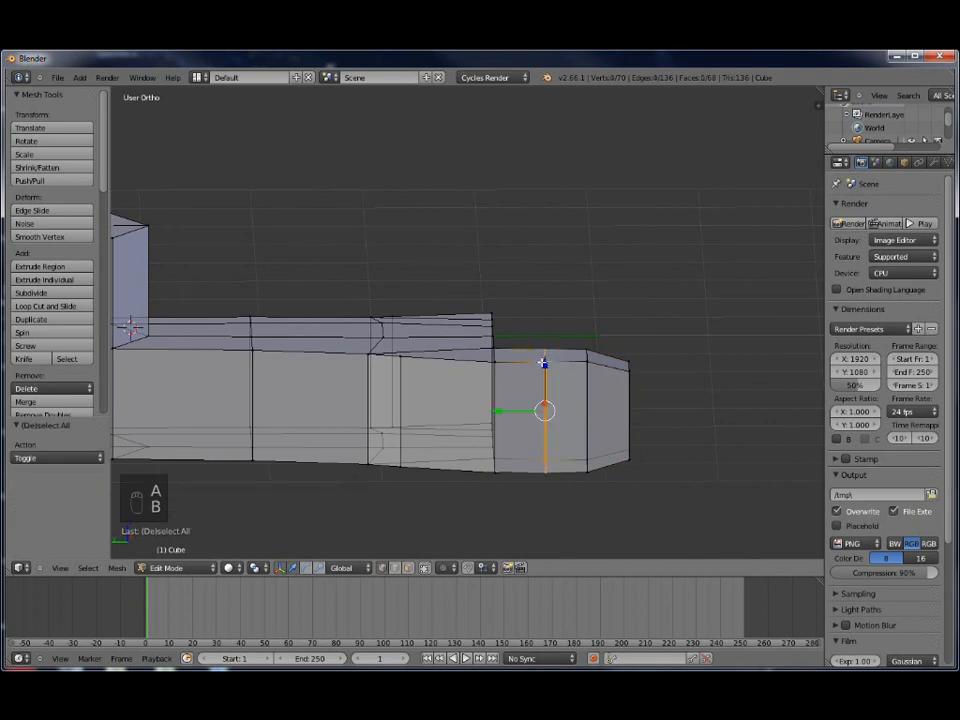
key(g)
key(z)
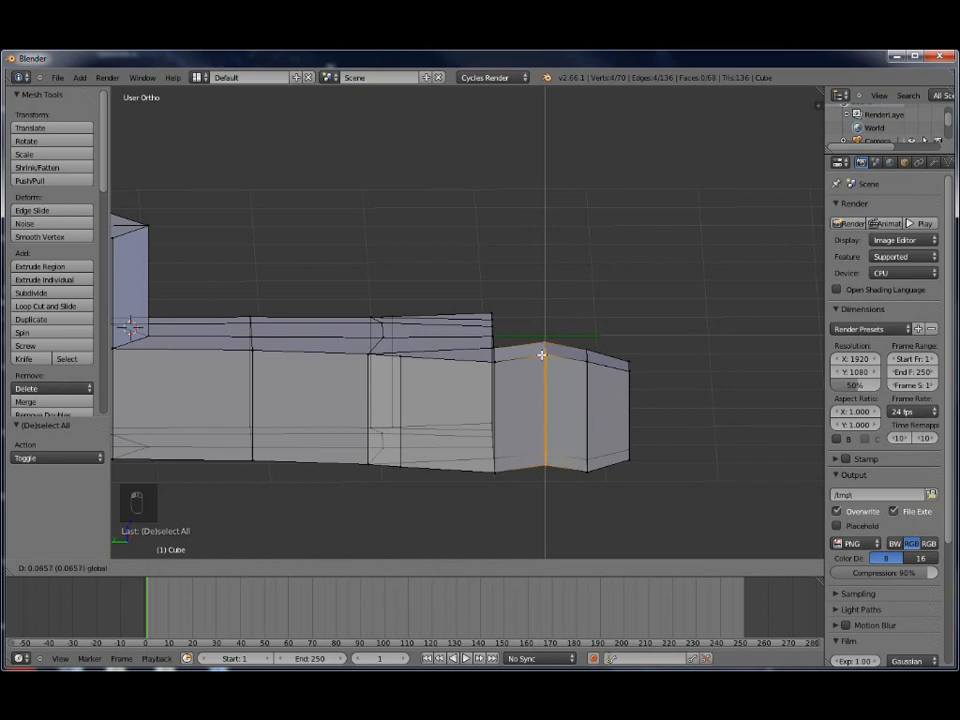
click(543, 346)
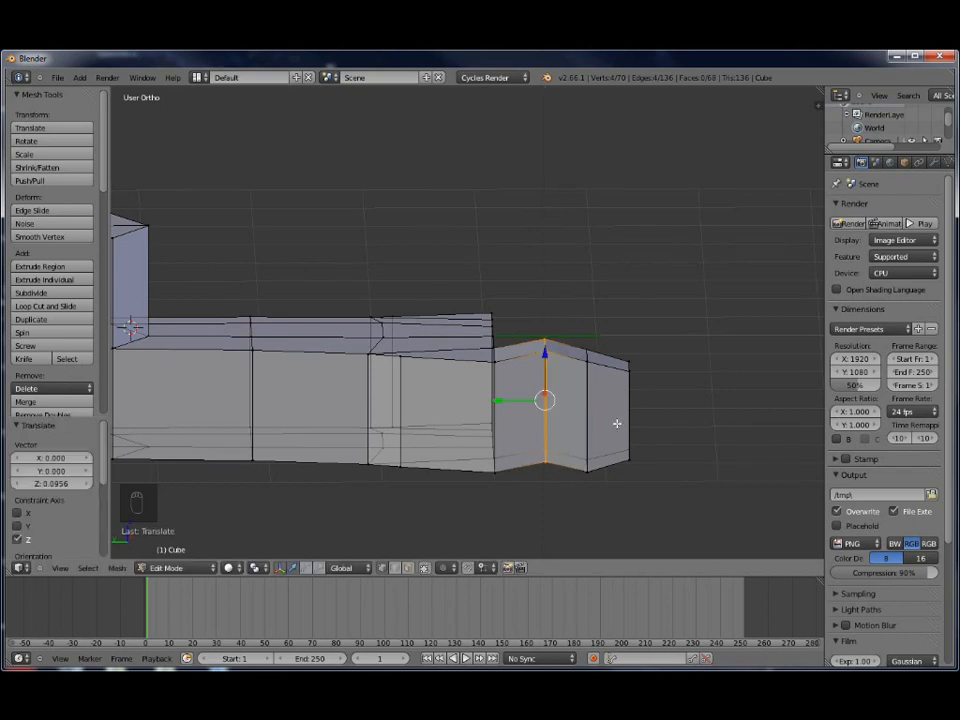
Extrude the front face beside the big toe about 0.383 units along negative Y and scale its end to about 0.823 along X
middle_drag(515, 459, 374, 512)
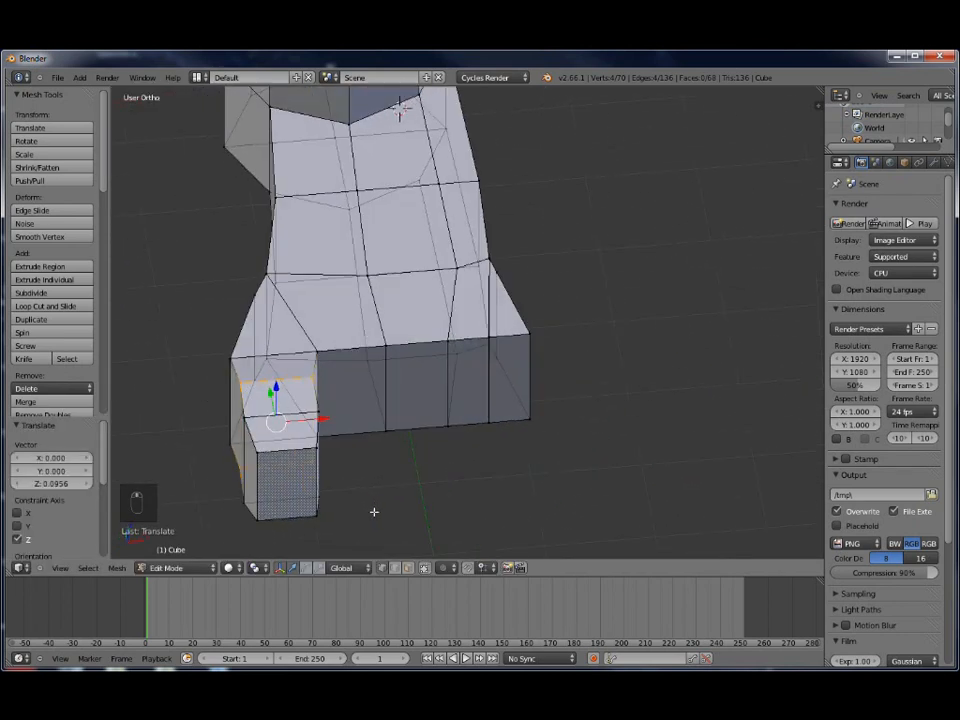
click(408, 567)
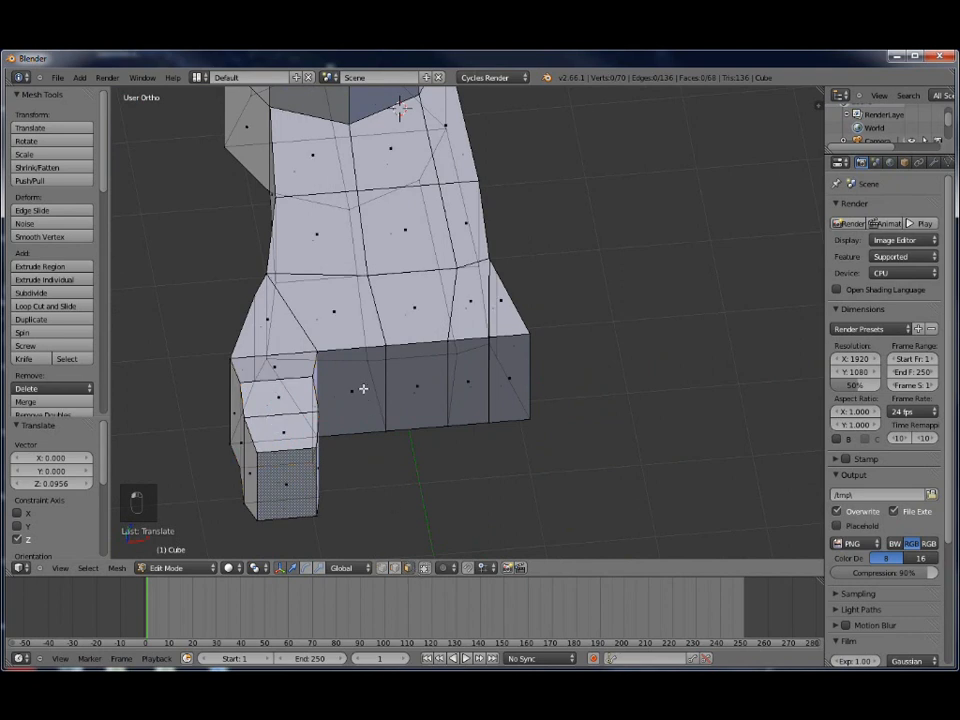
right_click(363, 389)
key(KP_7)
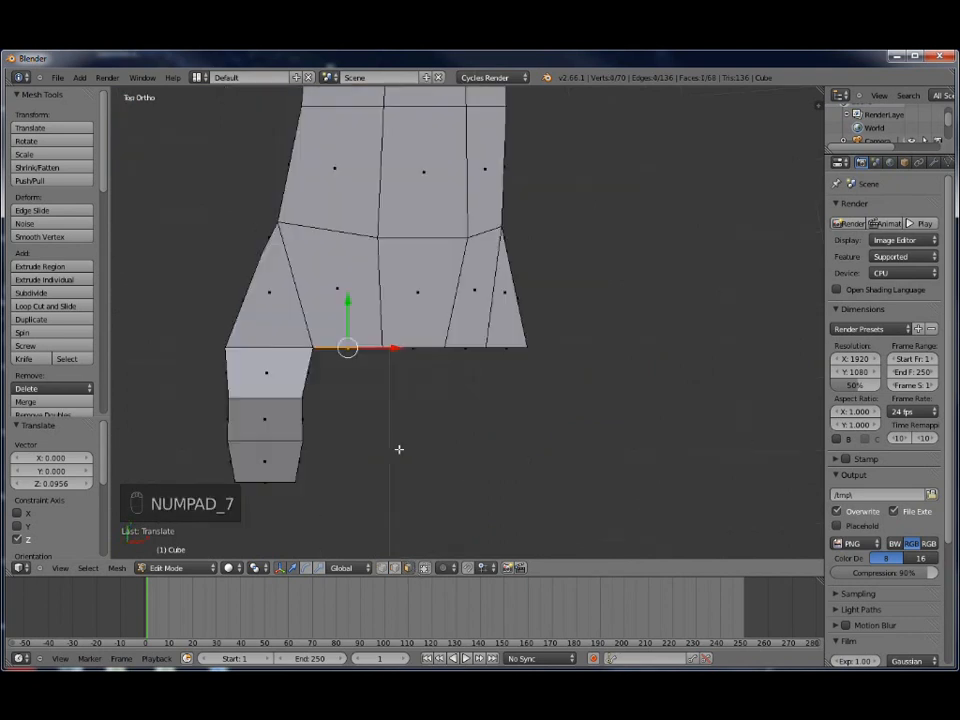
key(e)
right_click(399, 448)
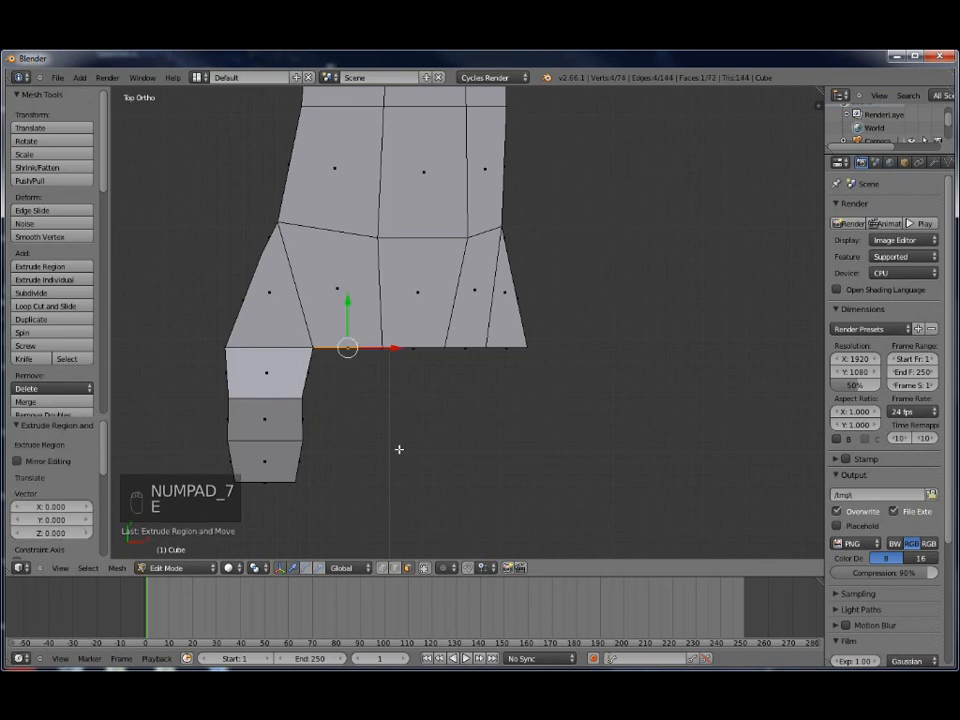
drag(350, 298, 355, 341)
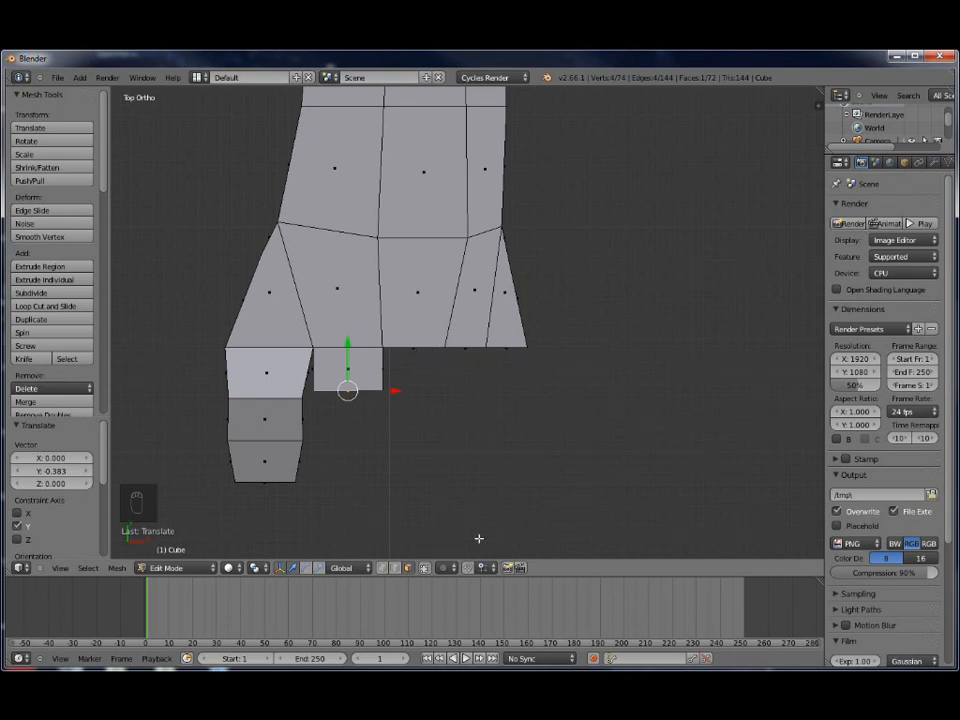
key(s)
key(x)
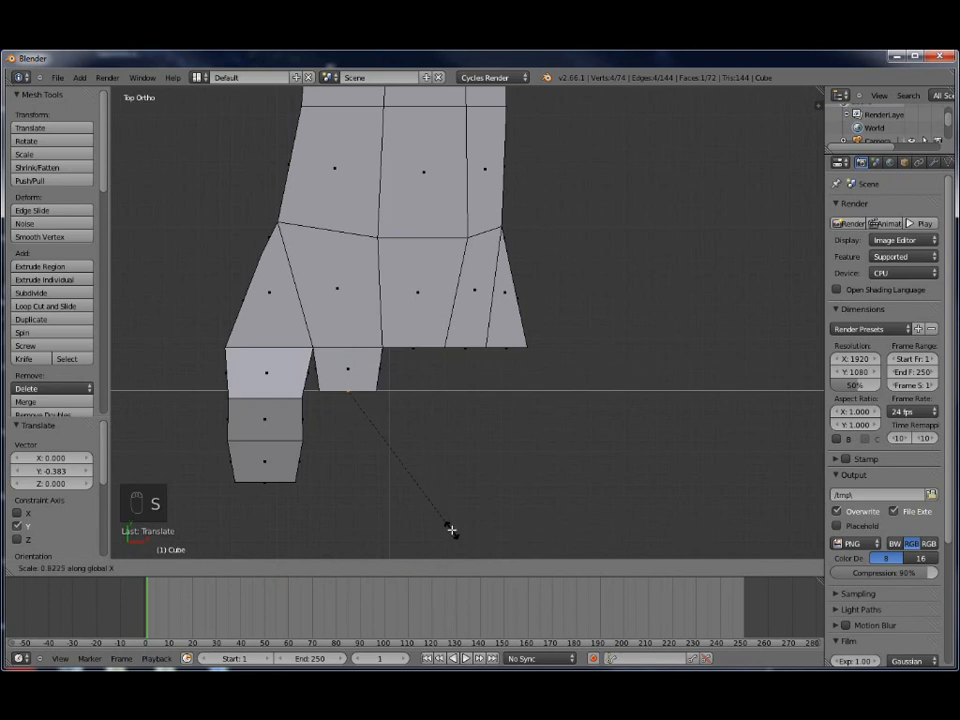
click(451, 530)
Extrude a second segment of the second toe about 0.366 units along negative Y and scale its end face to about 0.896 along X
key(e)
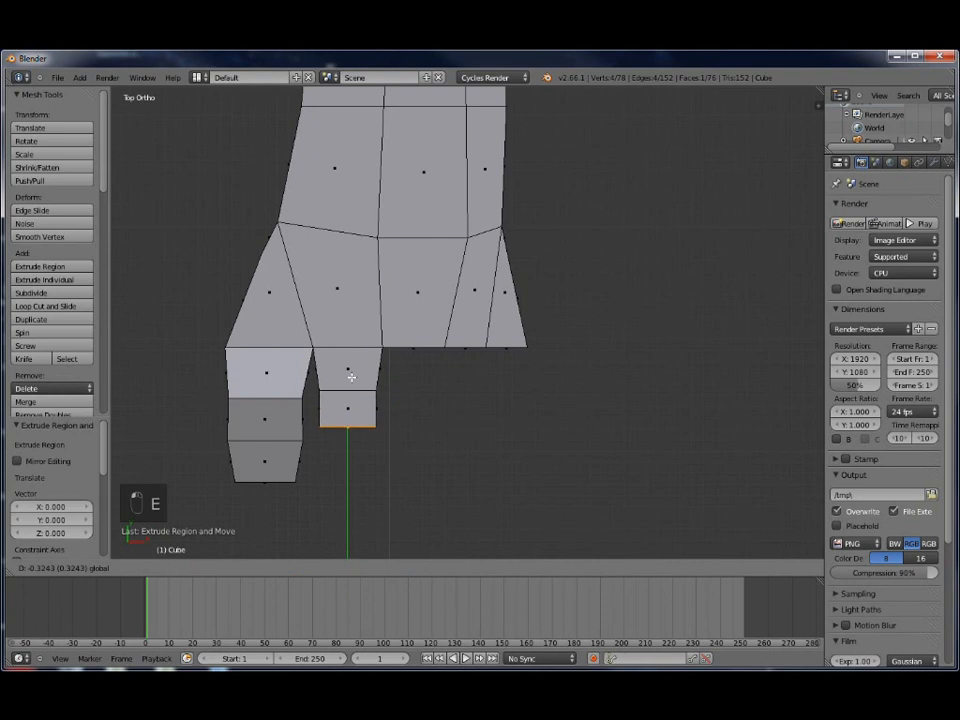
click(350, 395)
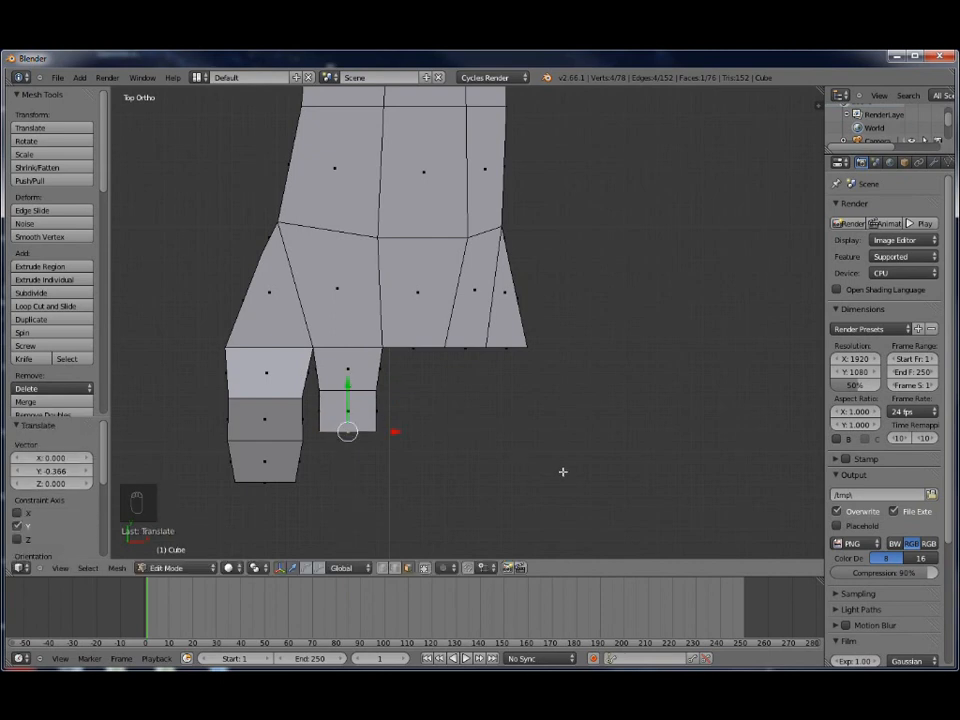
key(s)
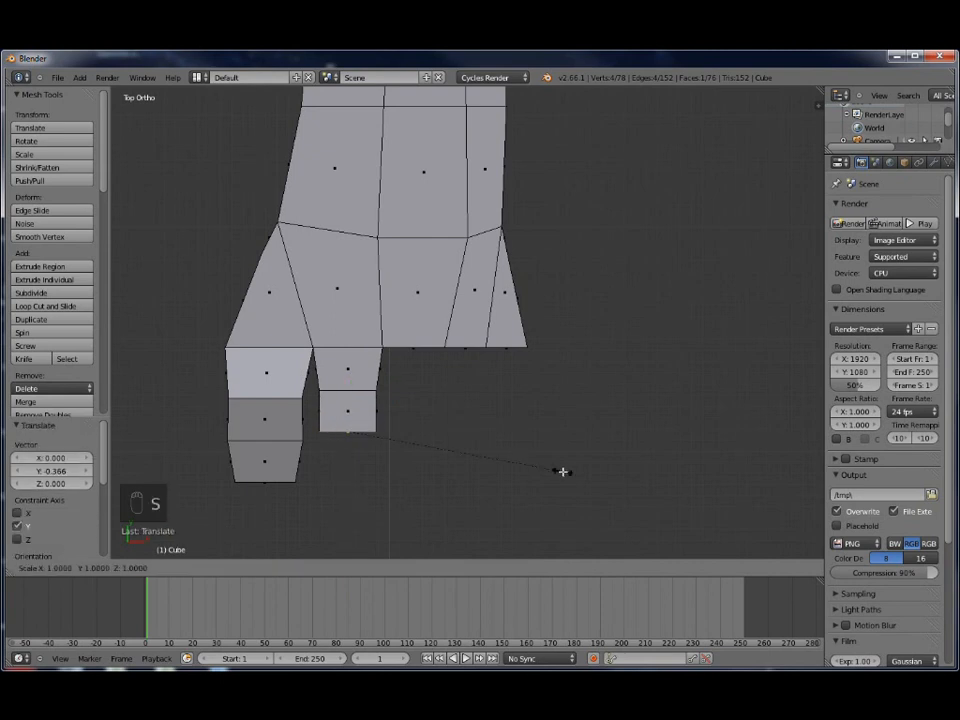
key(x)
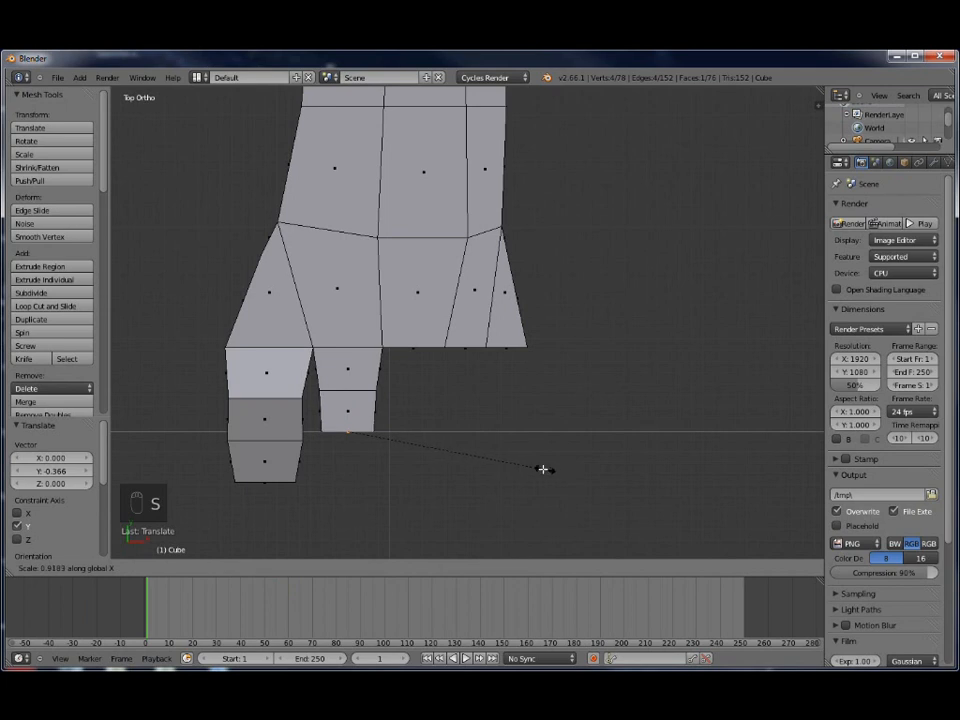
click(539, 467)
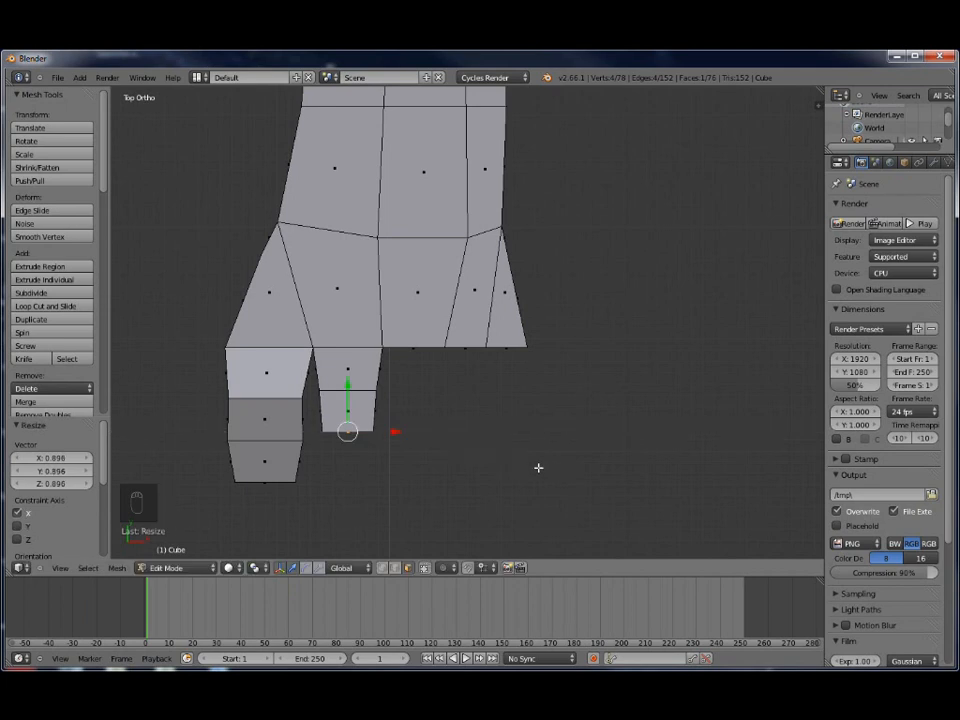
Extrude a third segment of the second toe about 0.377 units along negative Y and scale its end face uniformly to about 0.796
key(e)
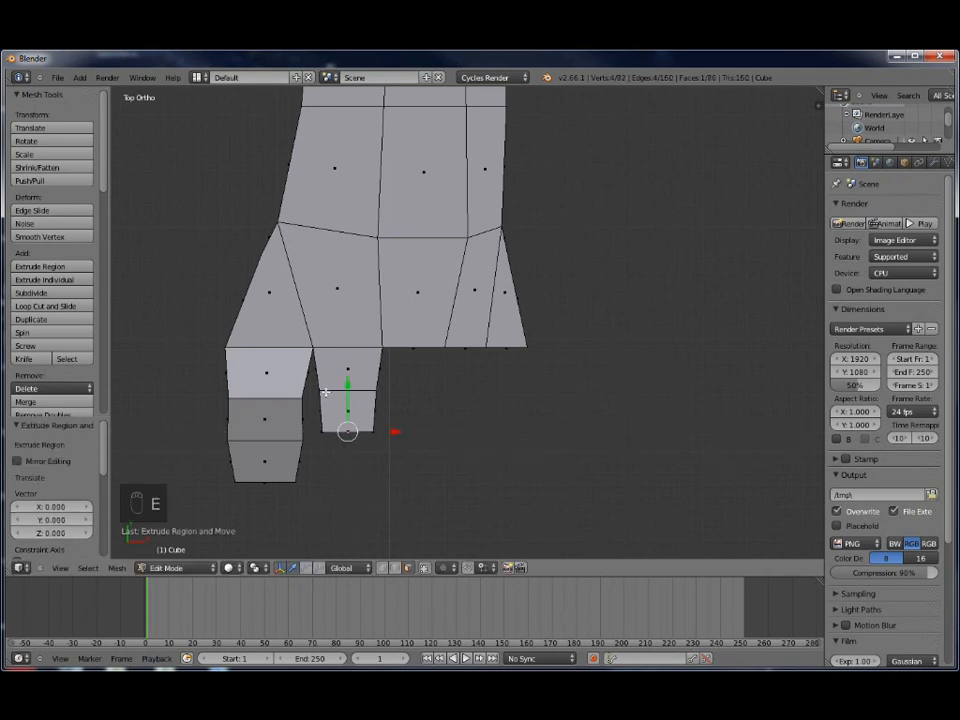
drag(347, 383, 350, 425)
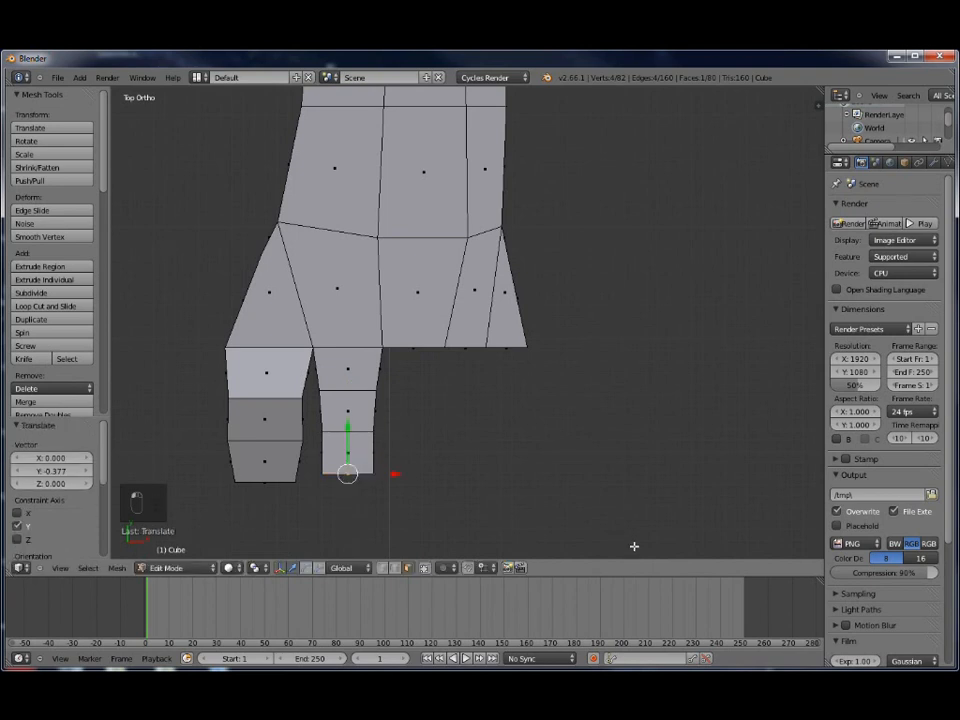
key(s)
key(s)
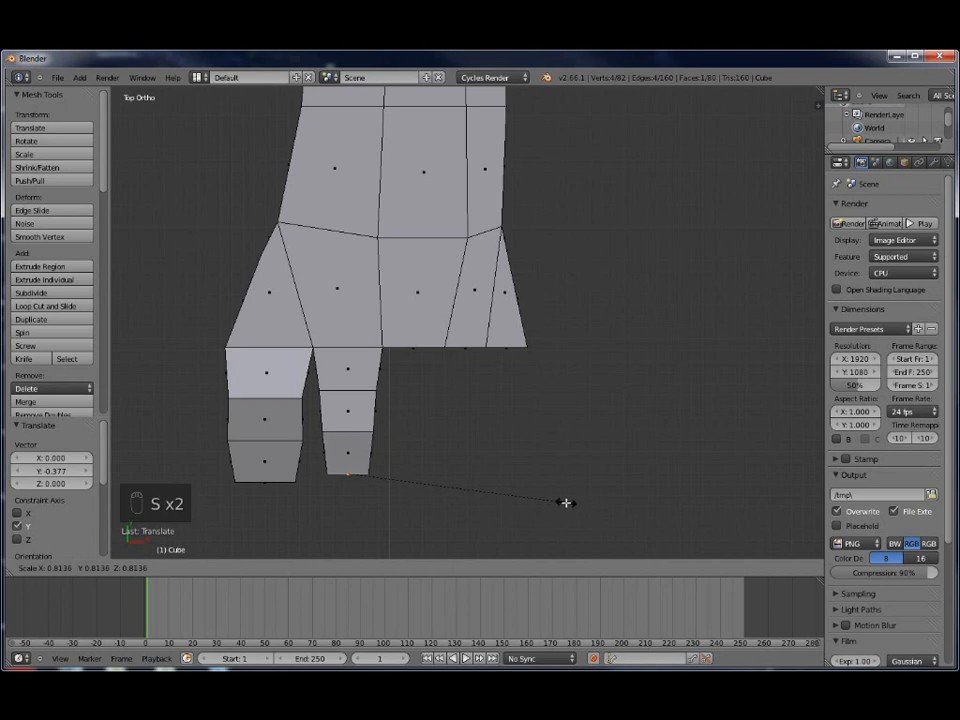
click(561, 501)
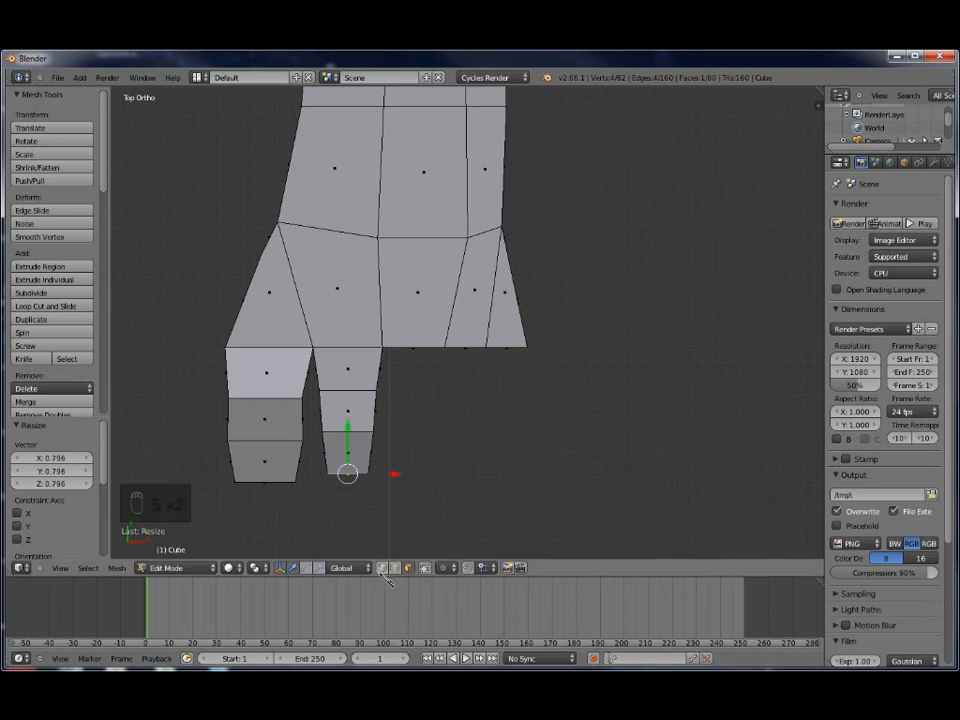
Select the vertex ring between the second toe's first and second segments and raise it about 0.086 units along Z
middle_drag(486, 461, 328, 309)
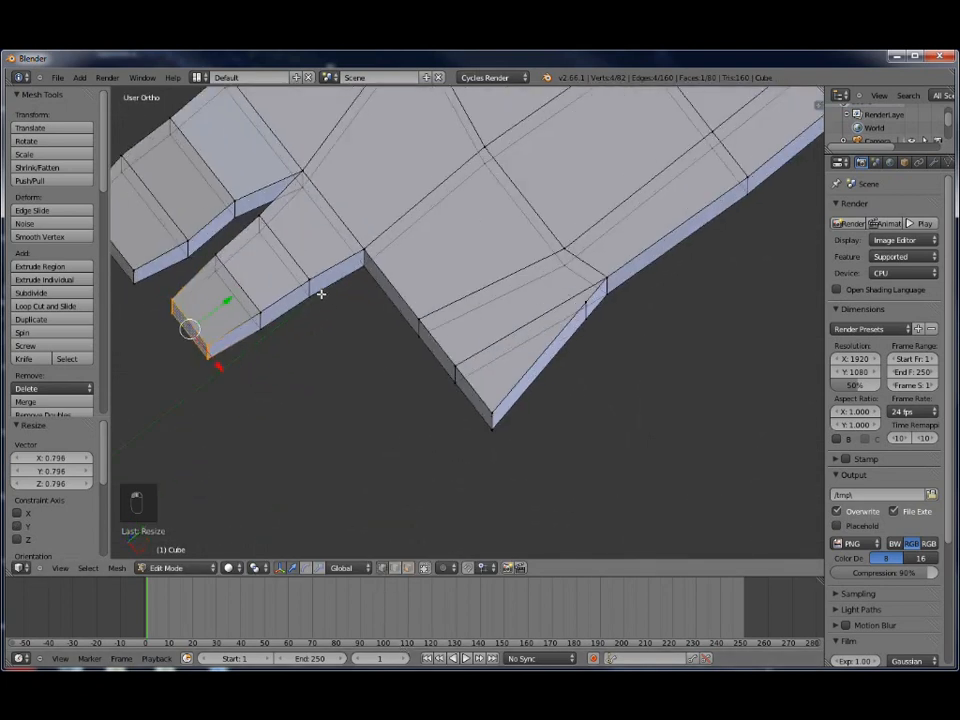
shift+right_click(259, 217)
shift+right_click(260, 231)
shift+right_click(302, 292)
shift+right_click(204, 354)
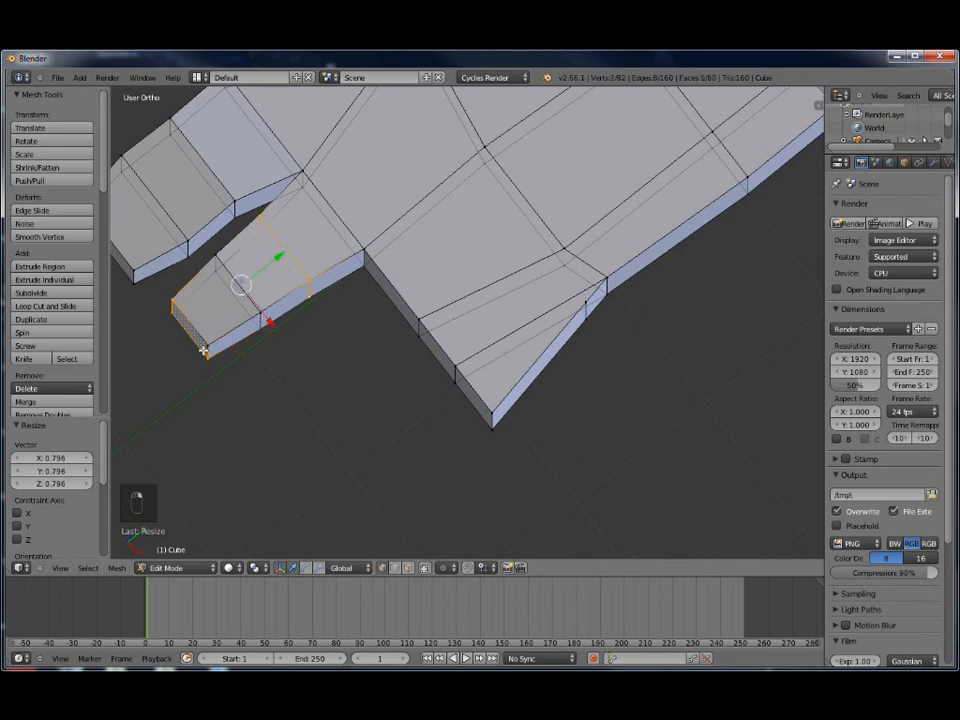
shift+right_click(176, 304)
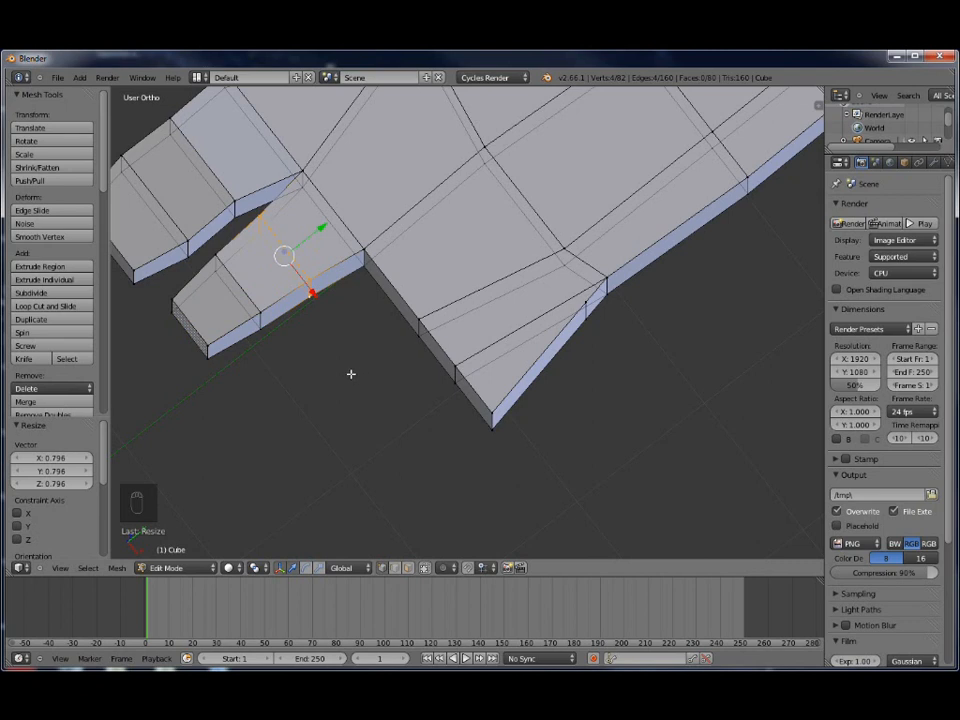
key(KP_3)
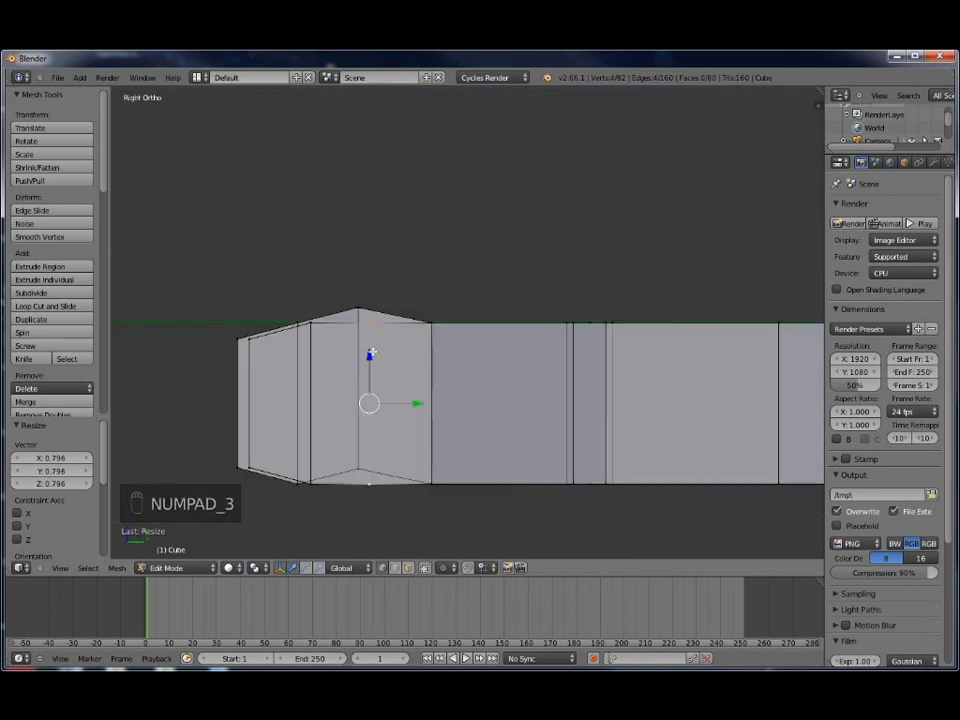
drag(367, 356, 369, 340)
Extrude the front face beside the second toe about 0.366 units along negative Y and scale its end to about 0.841 along X
scroll(336, 405, down, 3)
middle_drag(336, 405, 536, 474)
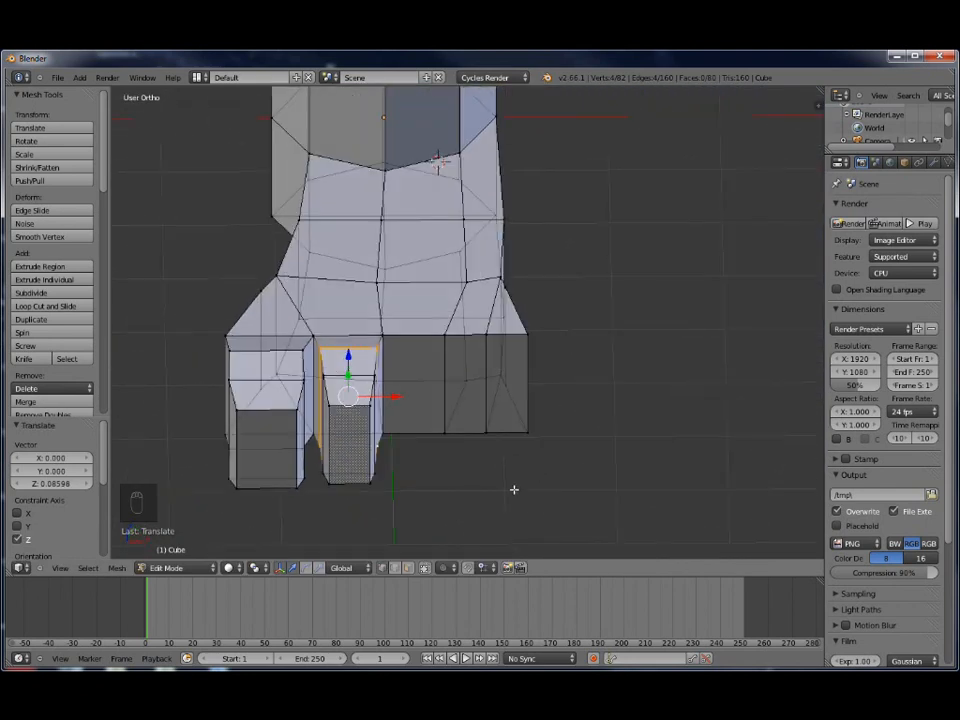
click(408, 568)
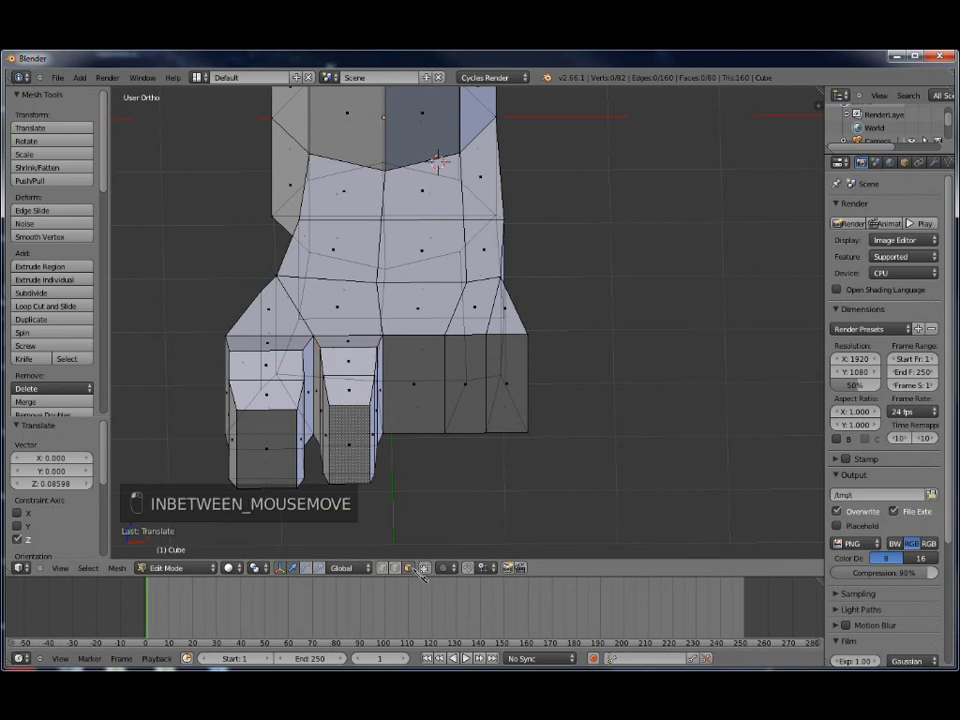
right_click(420, 385)
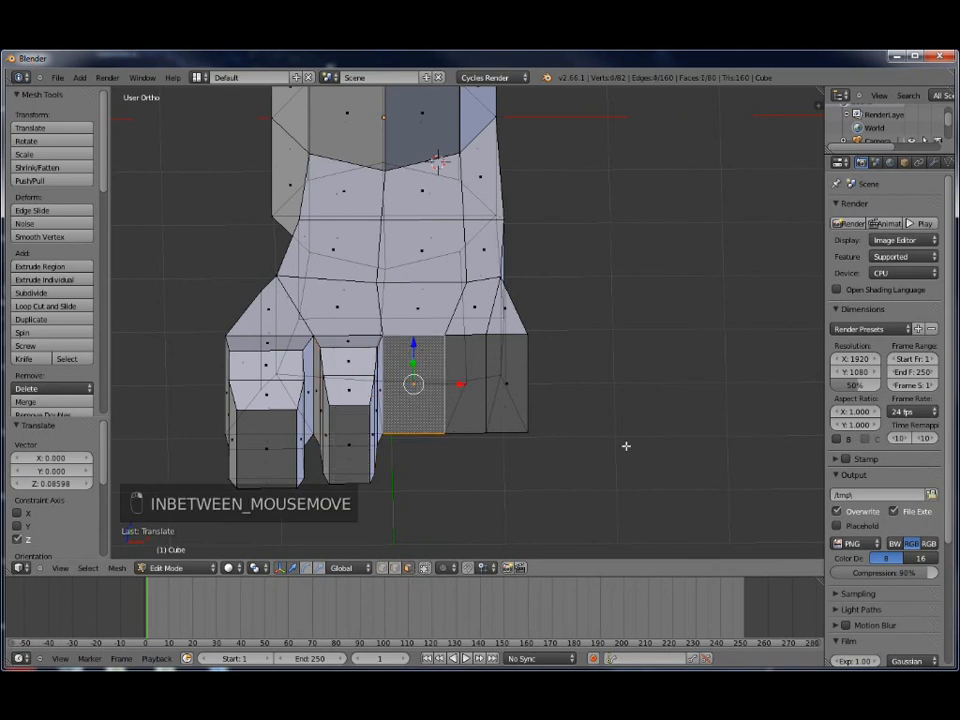
key(KP_7)
key(e)
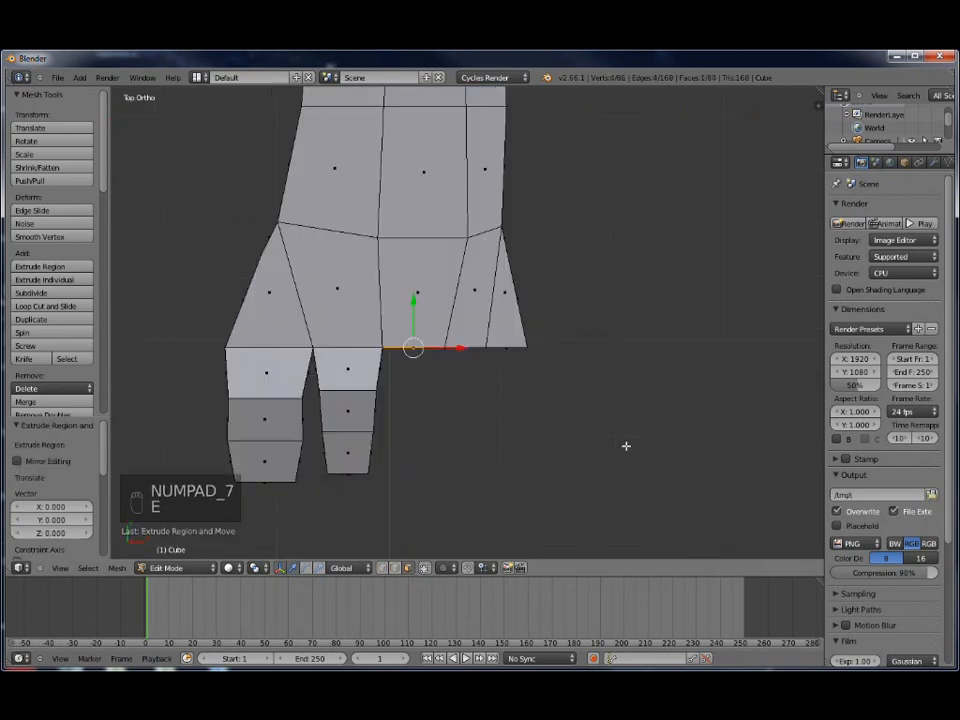
key(e)
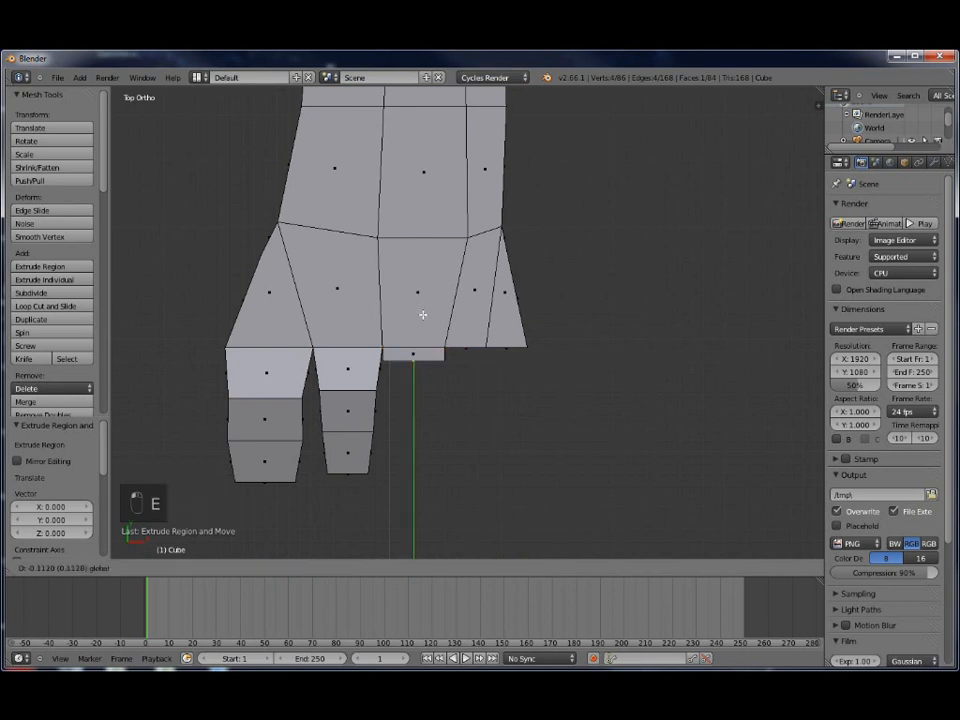
click(464, 396)
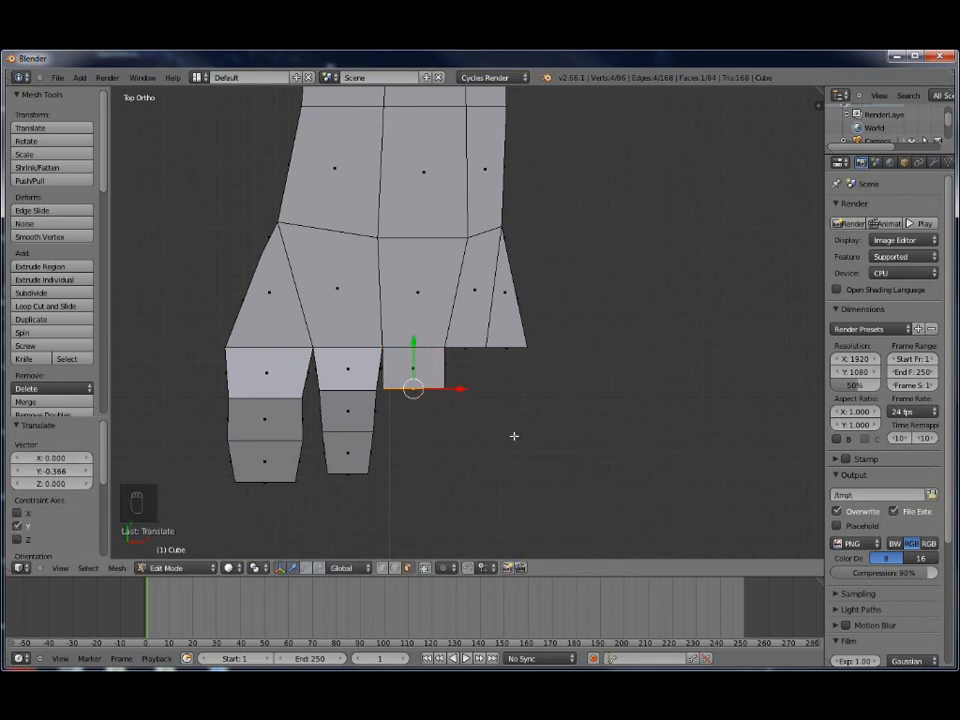
key(s)
key(x)
click(489, 424)
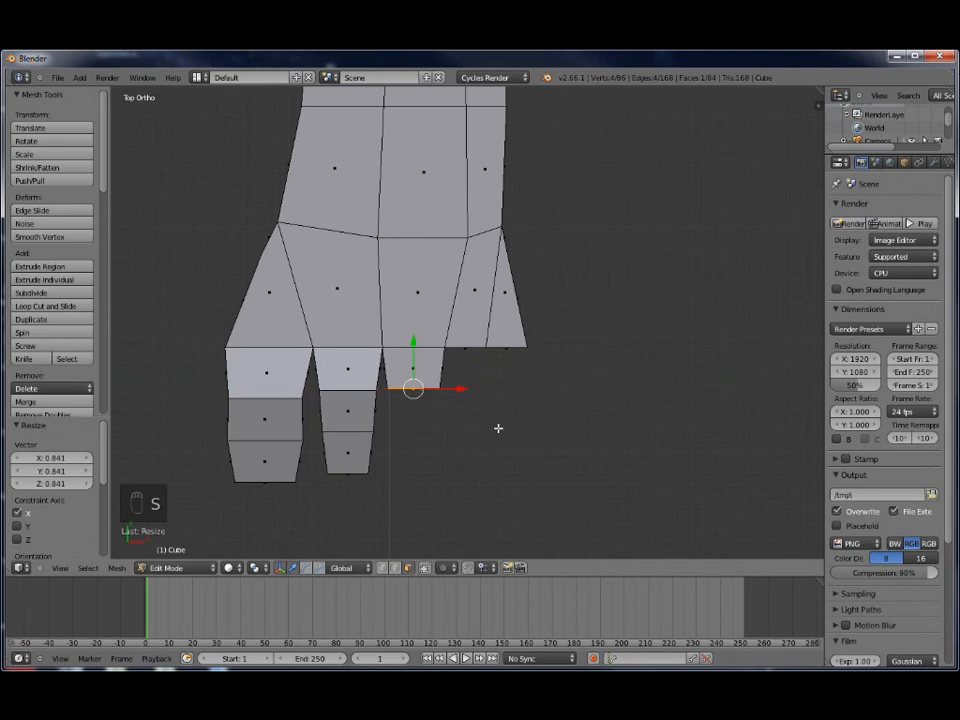
Raise the third toe's end face slightly along Z and extrude a second segment about 0.310 units along negative Y
middle_drag(489, 424, 730, 205)
drag(363, 347, 365, 336)
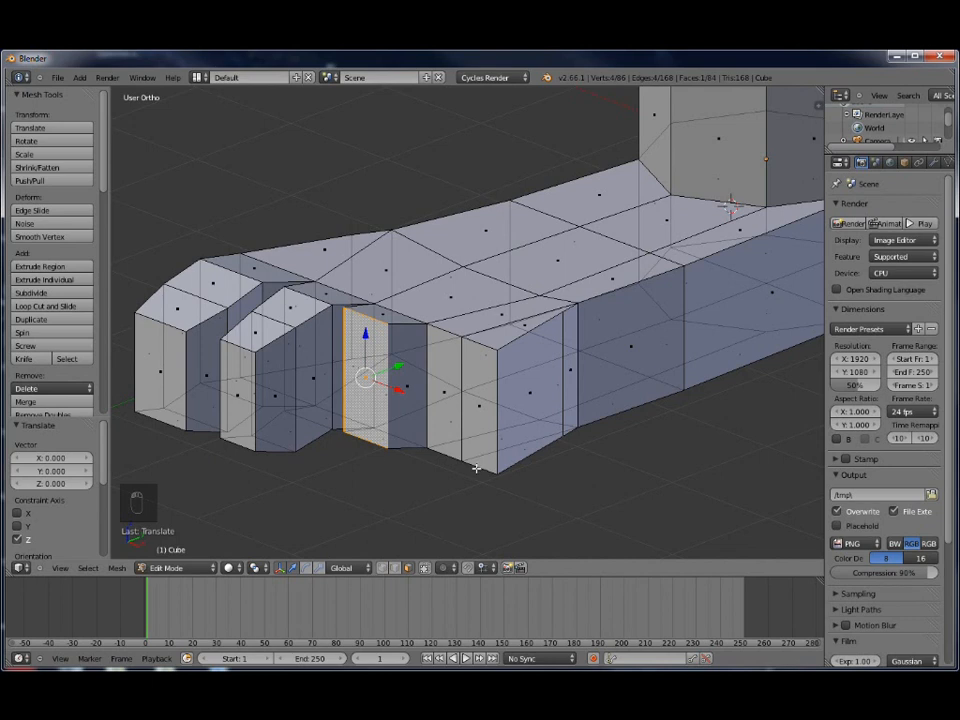
key(KP_7)
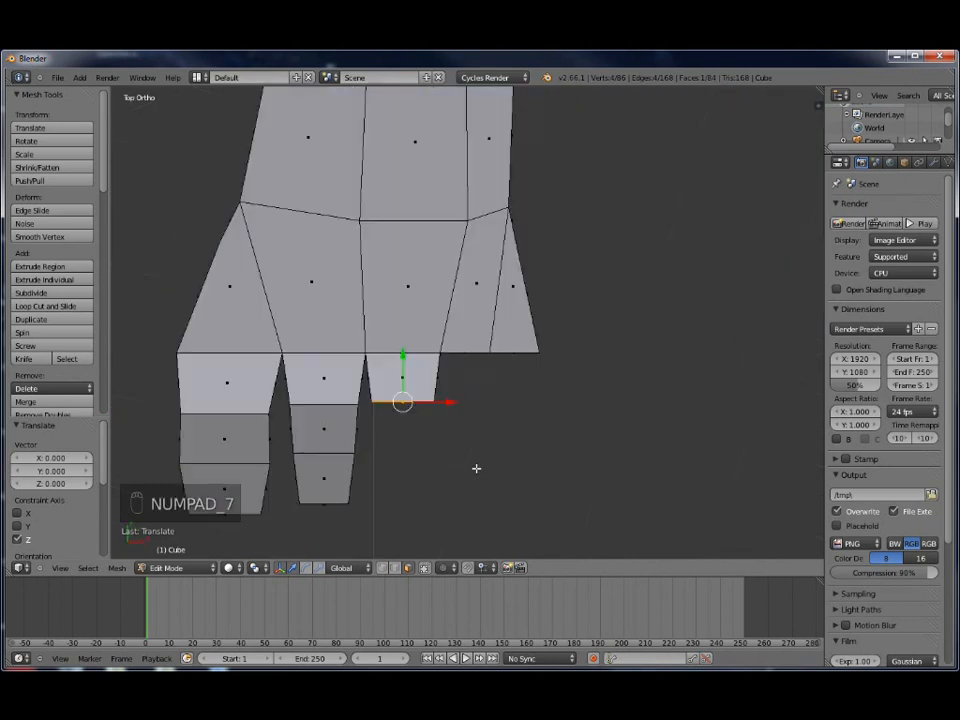
key(e)
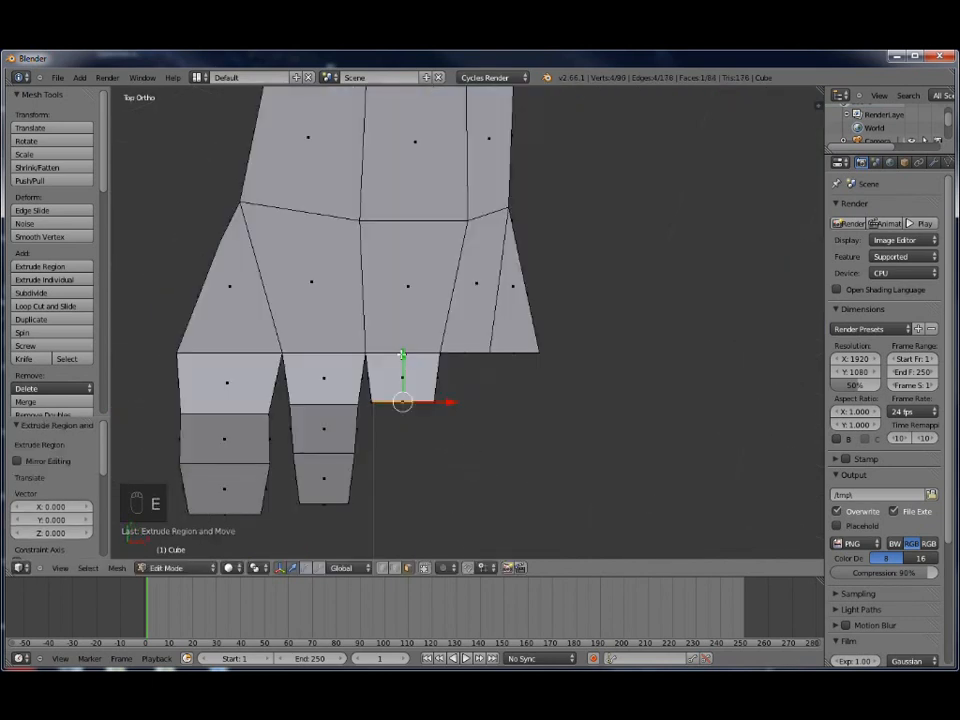
key(e)
click(411, 396)
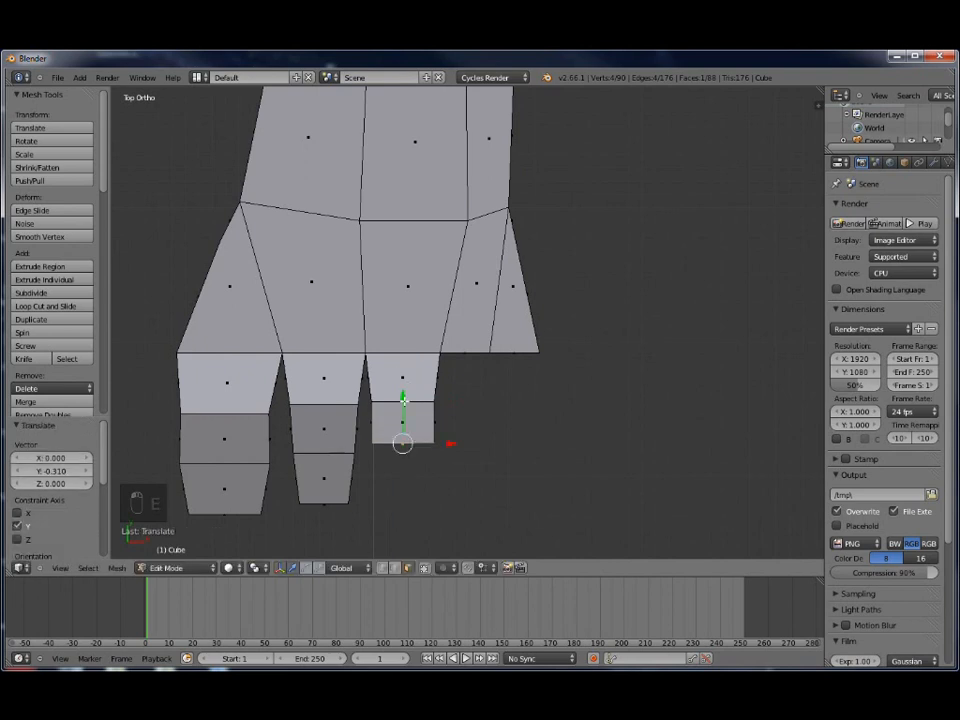
Lower the end face of the third toe's second segment slightly along Z
middle_drag(448, 474, 351, 343)
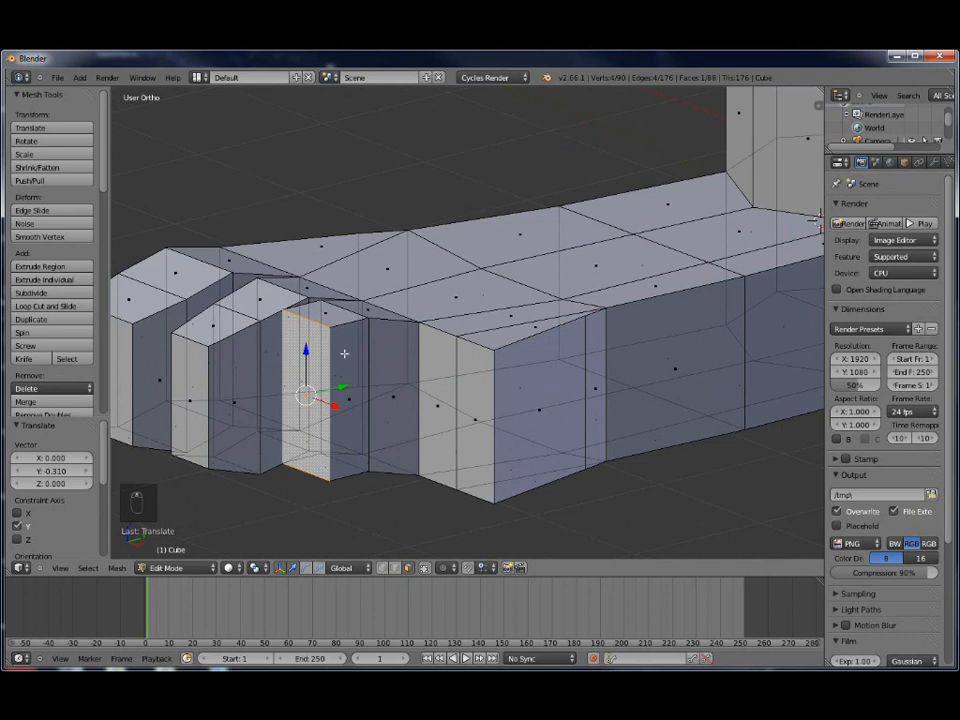
key(g)
key(z)
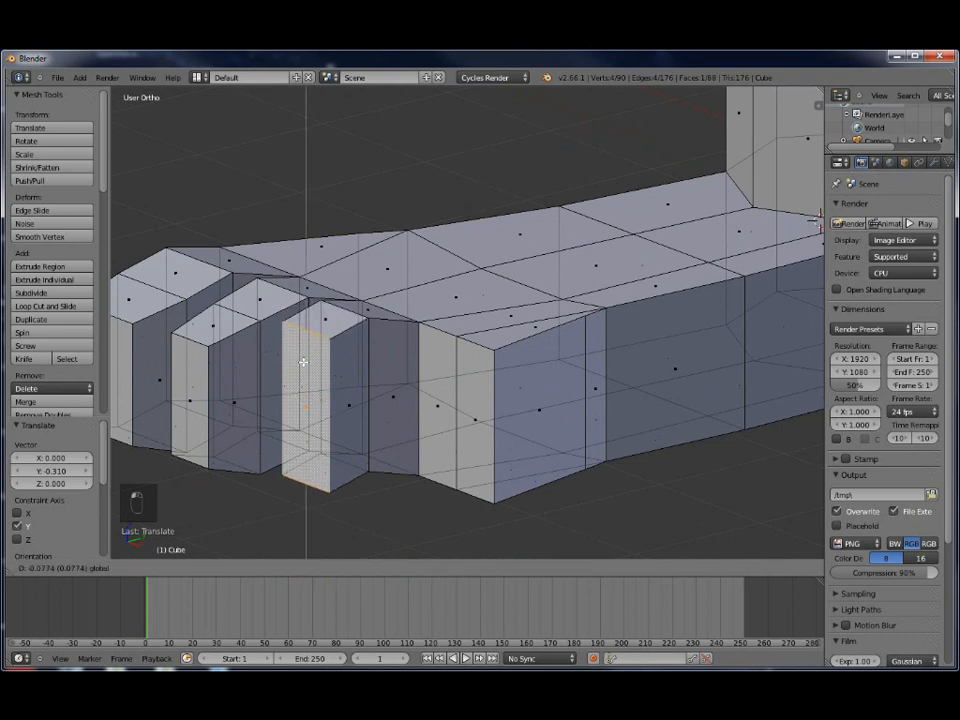
click(315, 390)
Extrude the third toe's third segment about 0.356 units along negative Y and scale its end face to about 0.817
key(KP_7)
key(e)
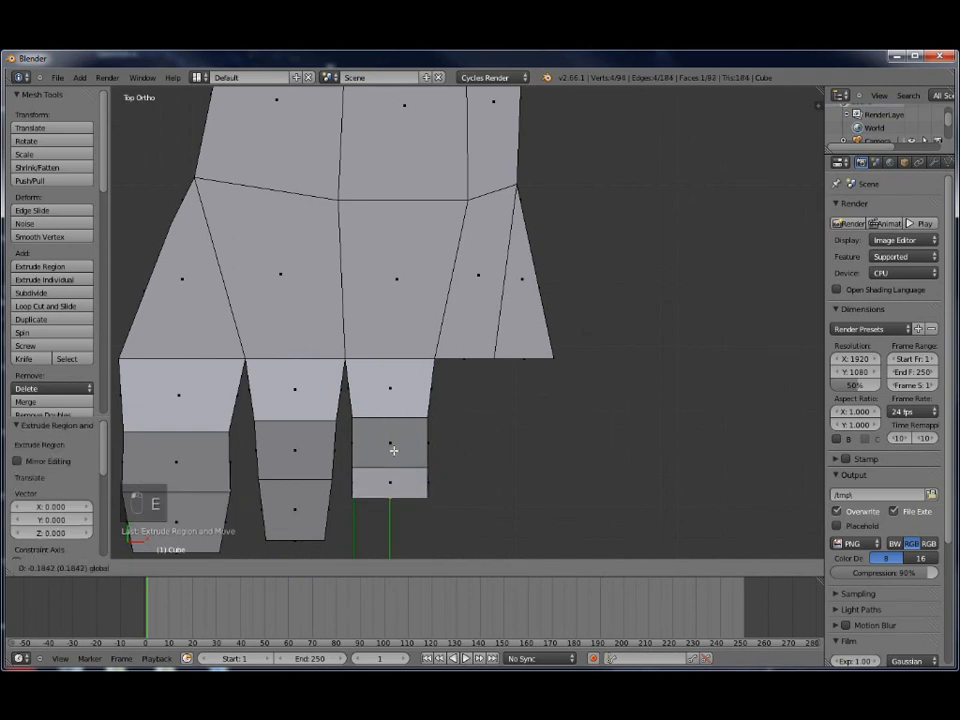
click(399, 474)
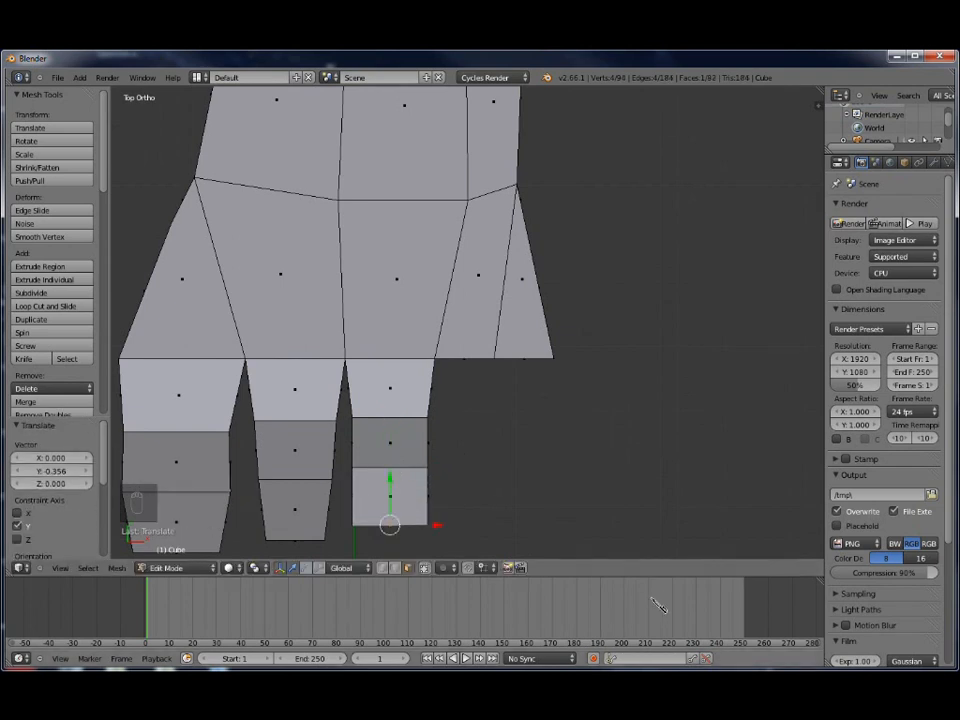
key(s)
key(s)
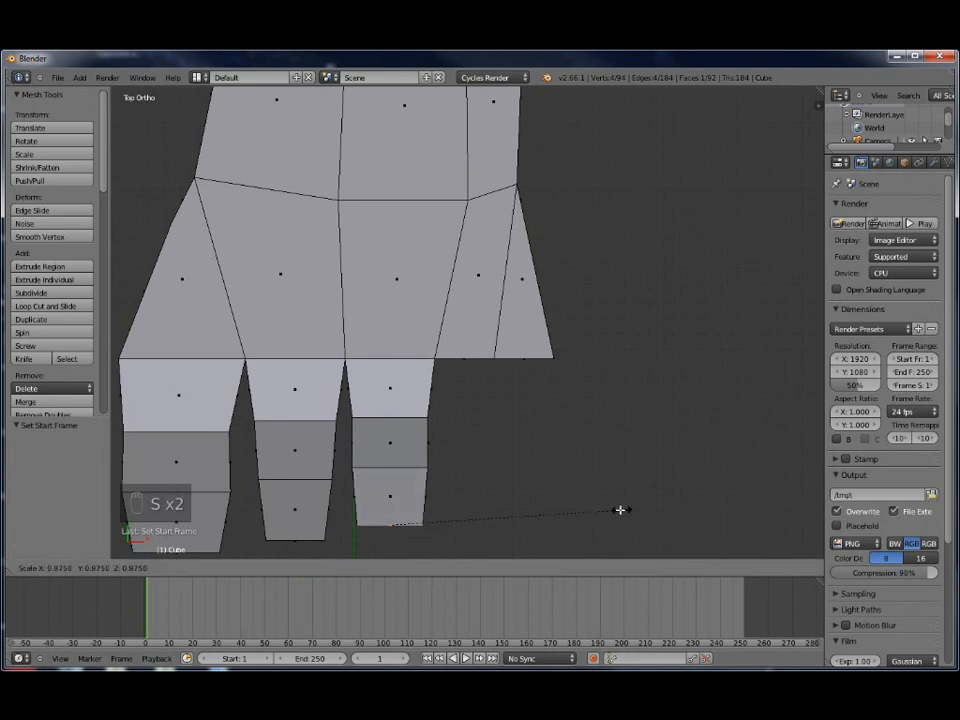
click(606, 506)
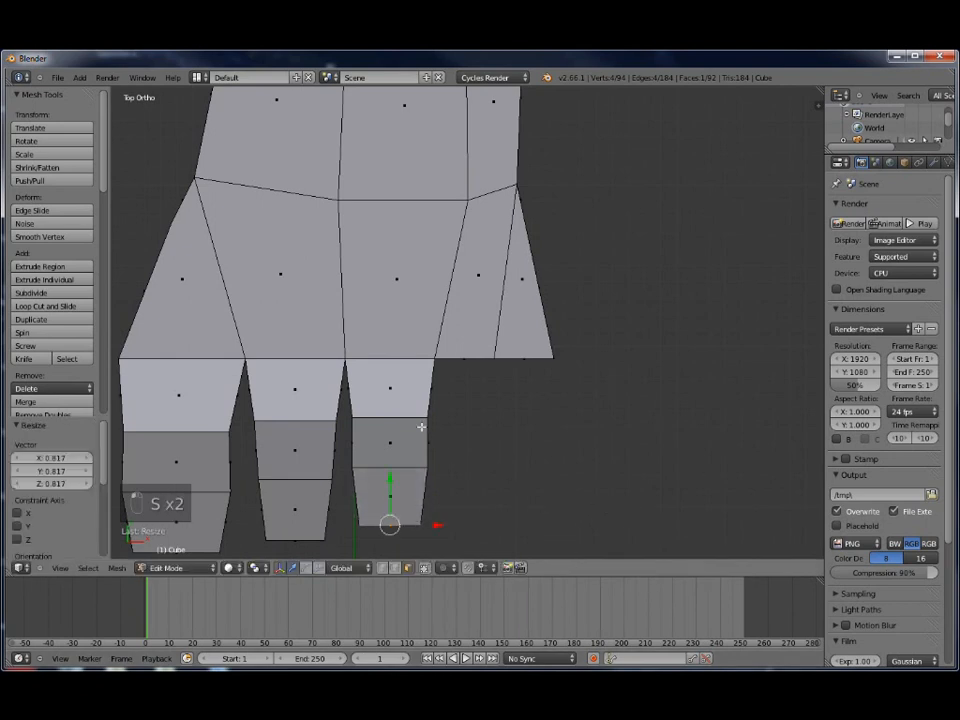
Extrude the front face beside the third toe about 0.341 units along negative Y and scale its end to about 0.852 along X
middle_drag(427, 434, 402, 356)
scroll(424, 452, up, 3)
right_click(453, 469)
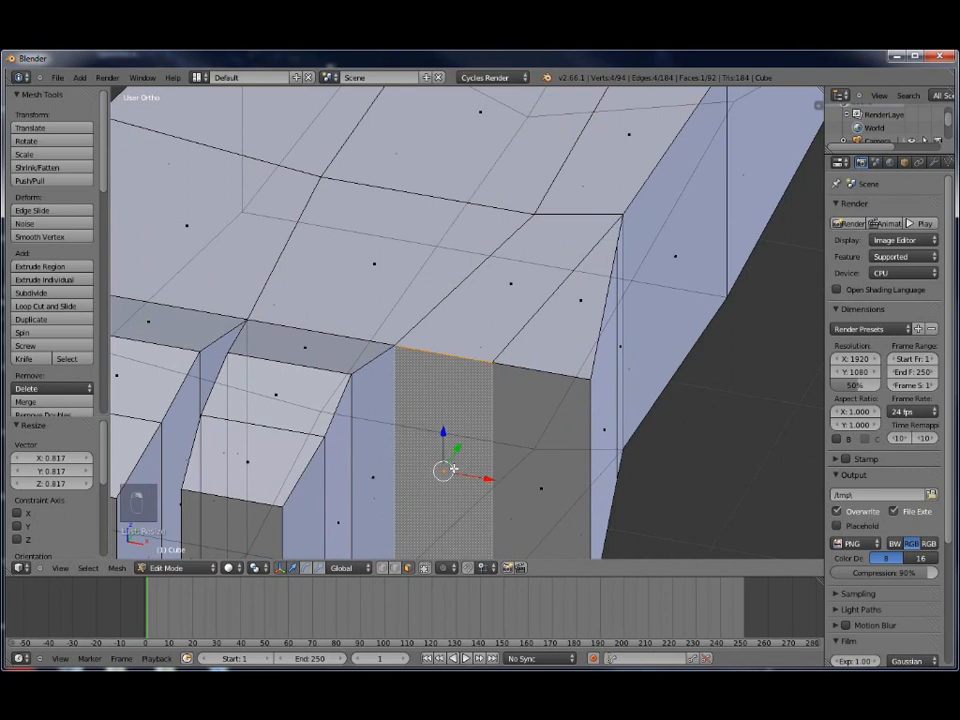
key(KP_7)
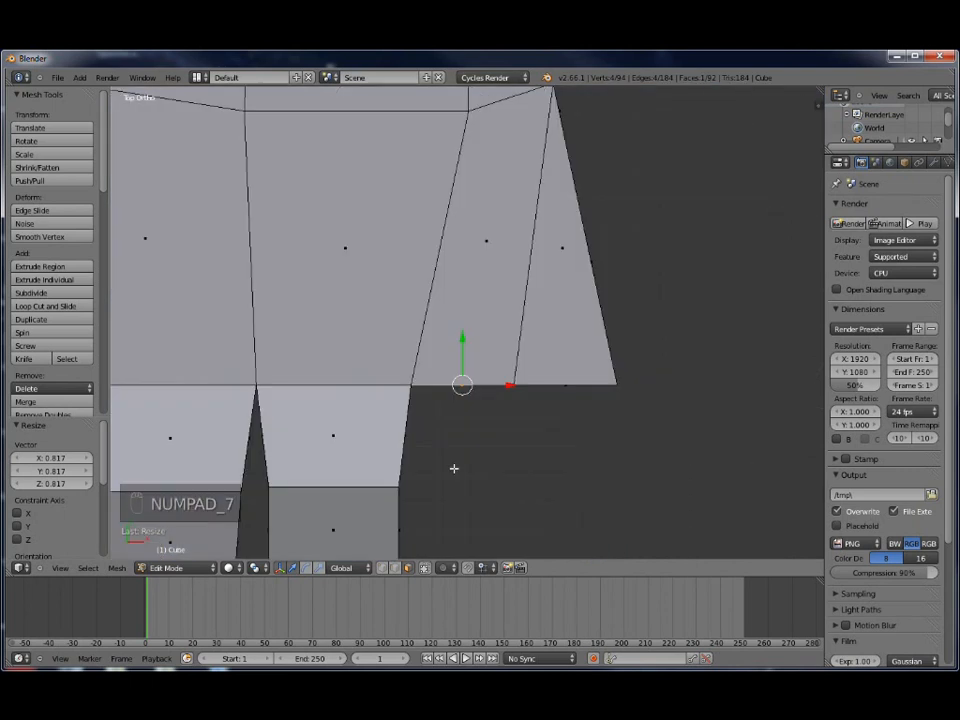
key(e)
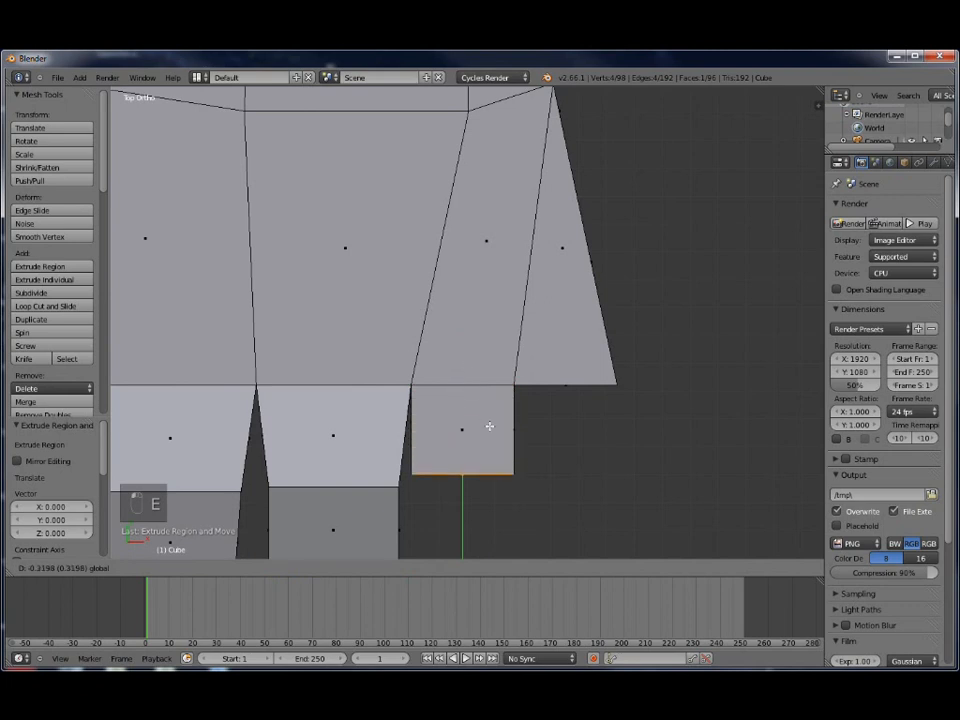
click(490, 431)
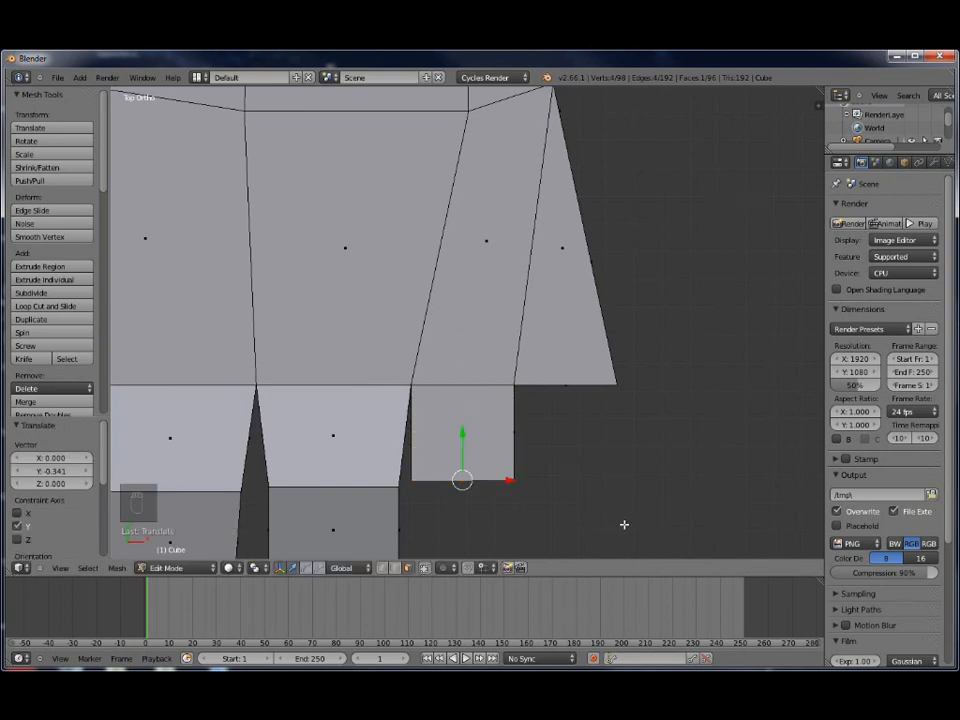
key(s)
key(x)
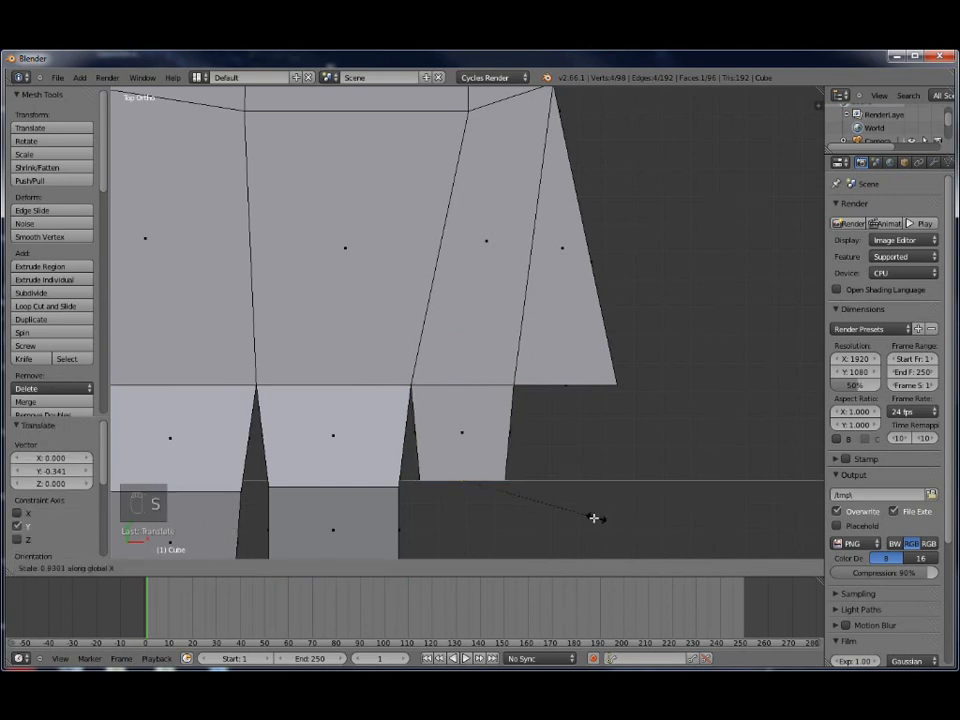
click(601, 516)
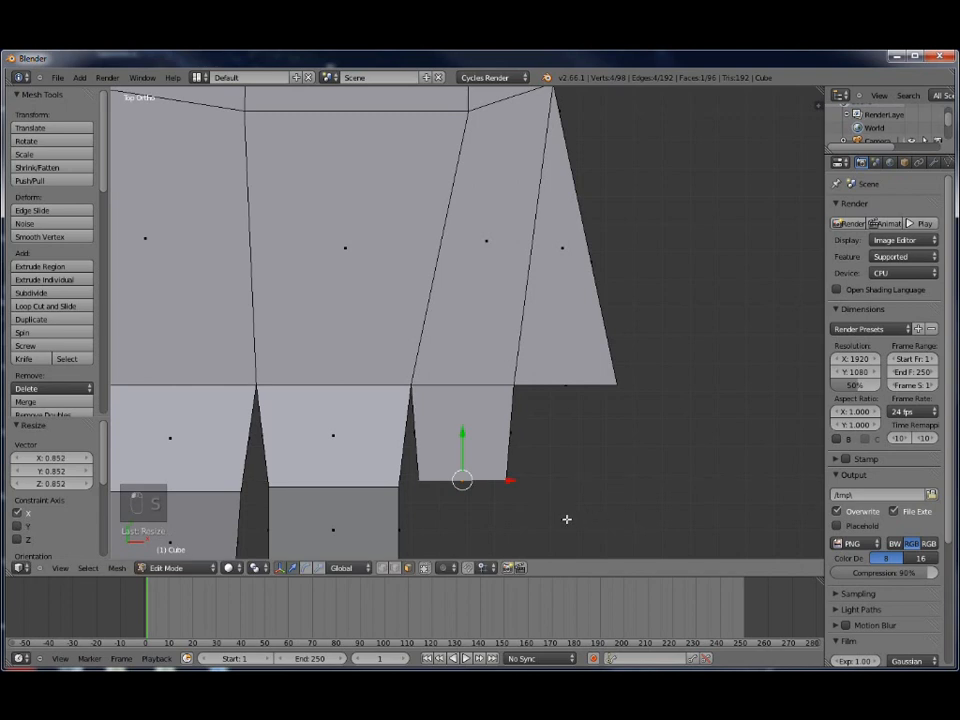
Extrude the fourth toe's second segment about 0.30 units along negative Y
key(e)
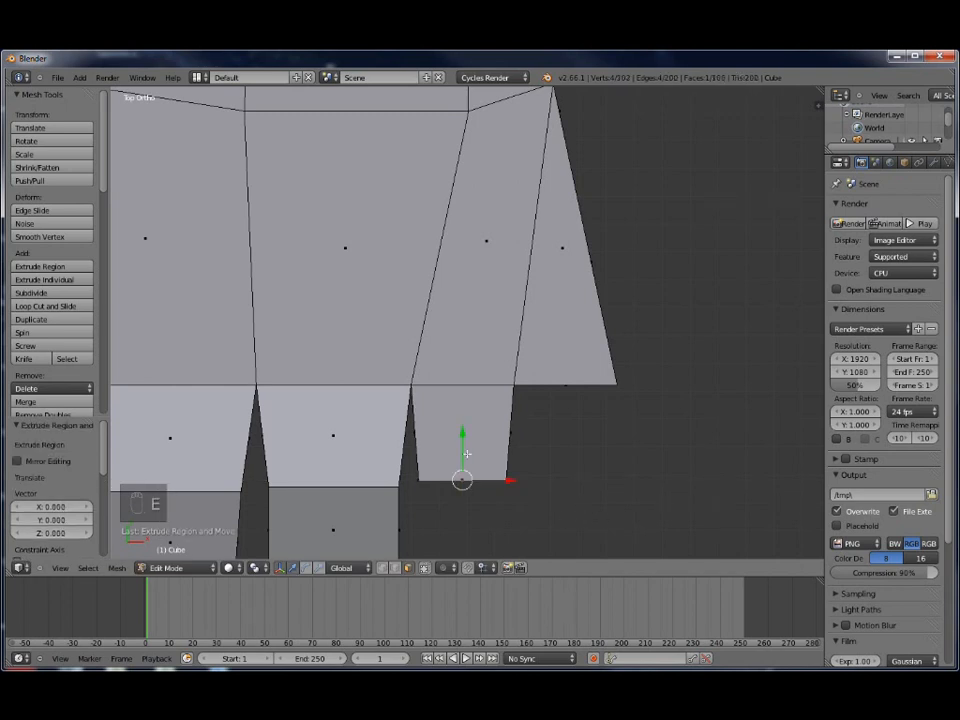
drag(462, 432, 467, 497)
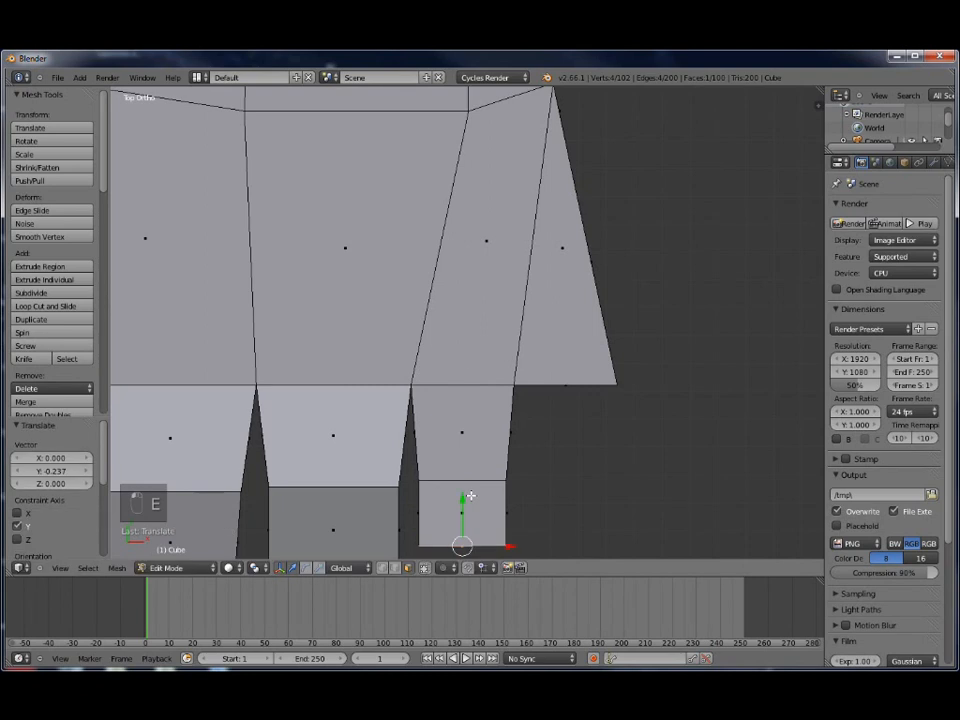
scroll(474, 490, down, 2)
drag(462, 428, 461, 438)
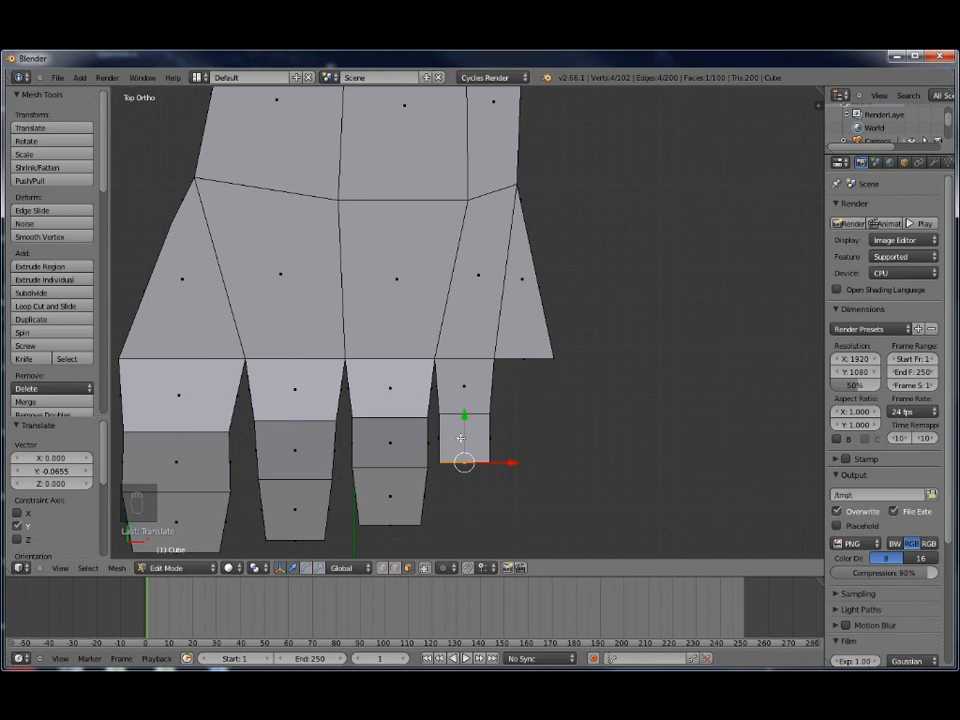
Extrude the fourth toe's third segment about 0.287 units along negative Y and scale its end face to about 0.822
key(e)
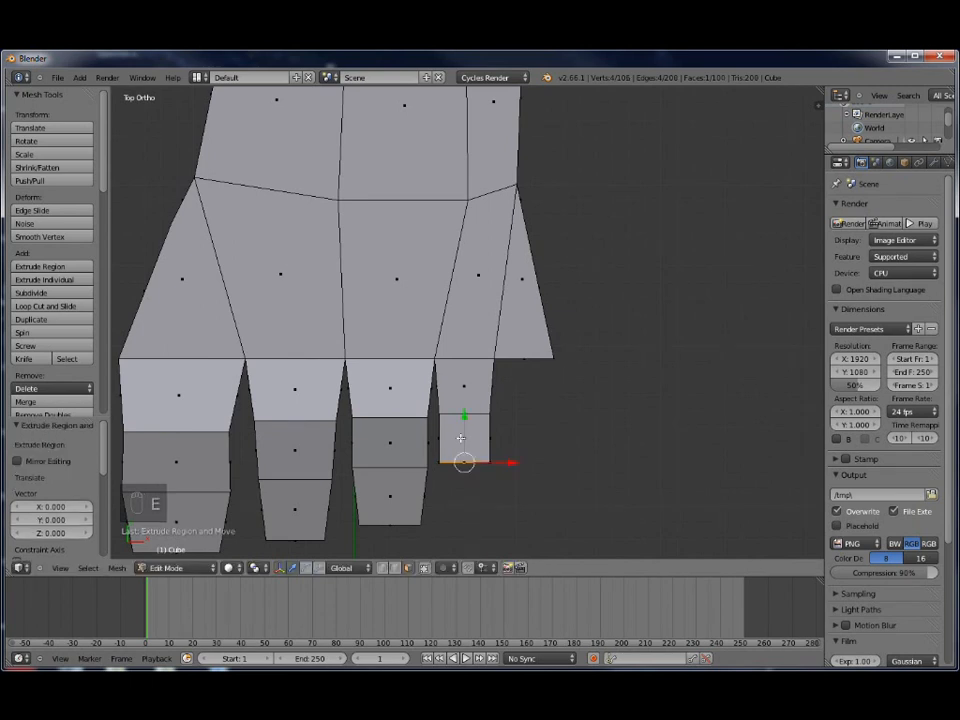
drag(466, 416, 473, 462)
key(s)
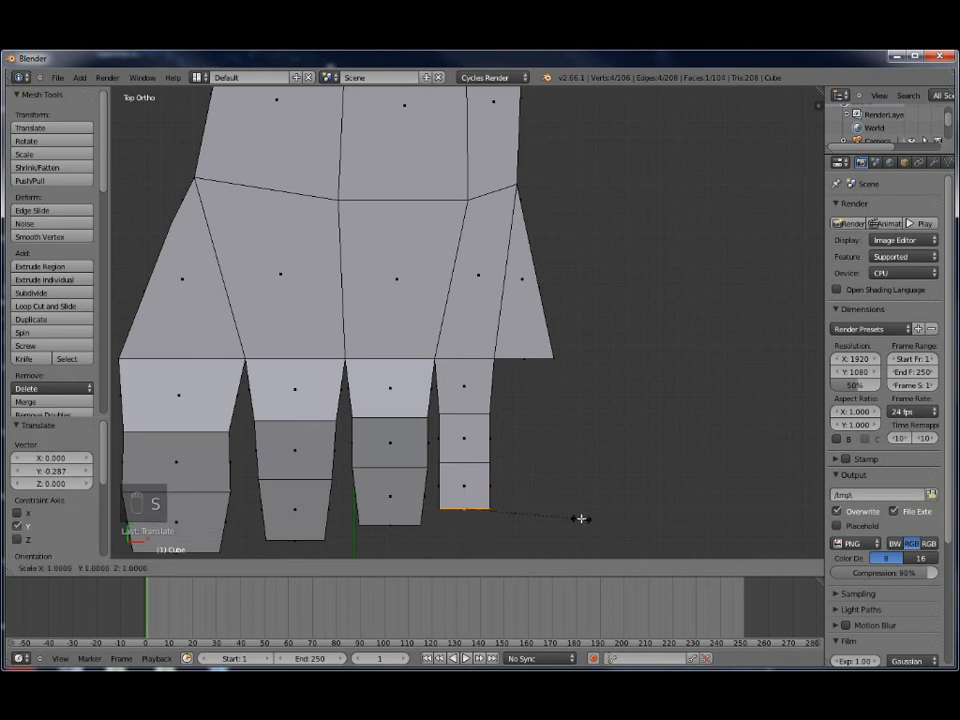
click(559, 510)
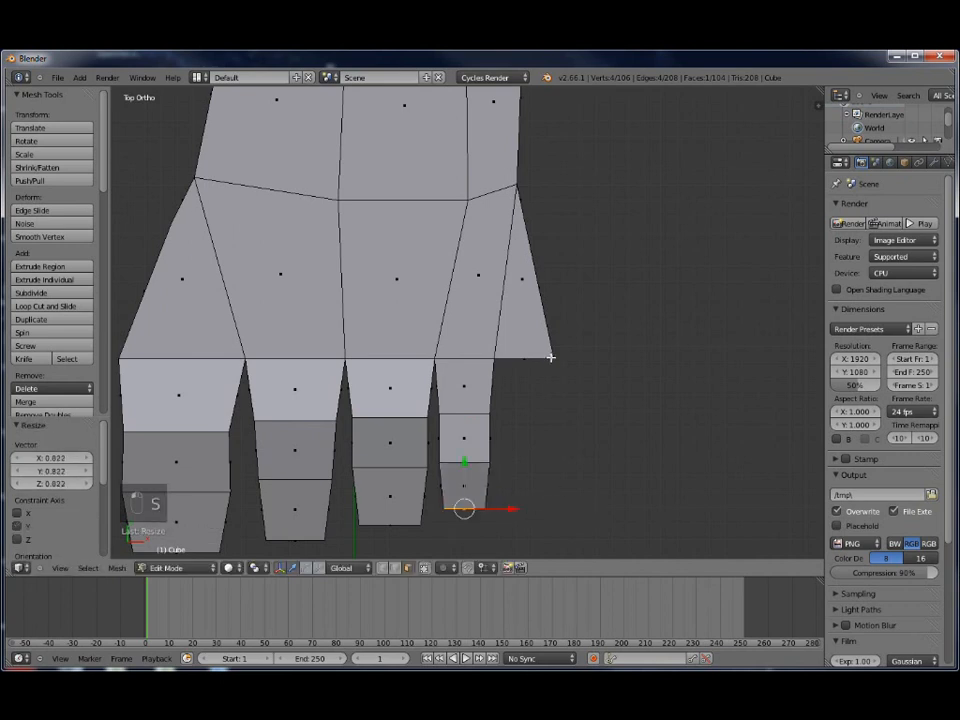
Extrude the remaining outermost front face about 0.331 units along negative Y to start the fifth toe
middle_drag(557, 420, 520, 402)
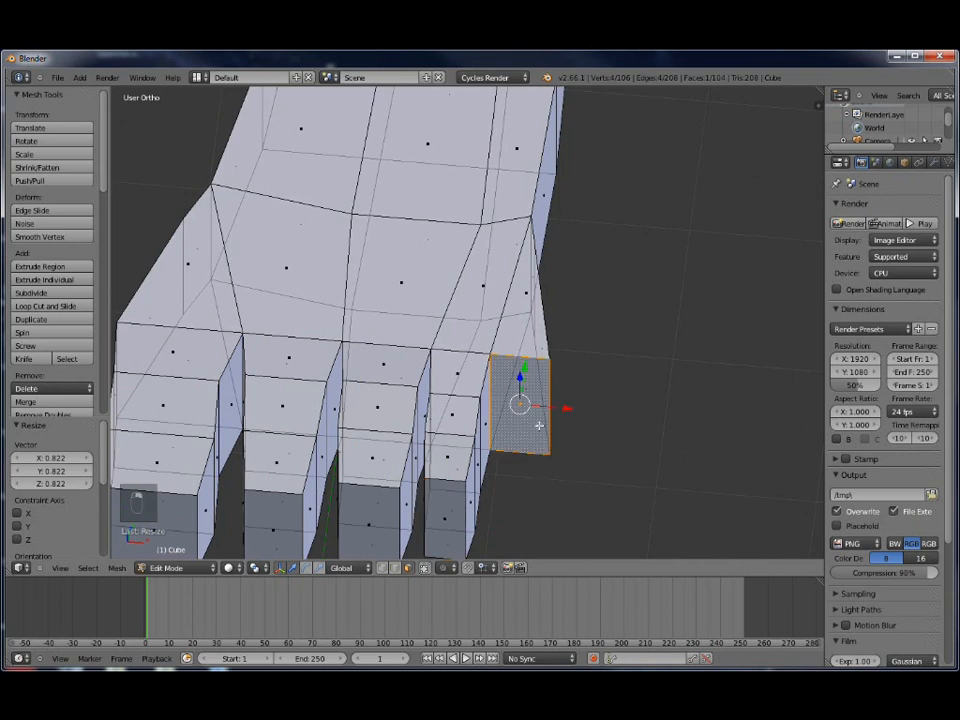
key(KP_7)
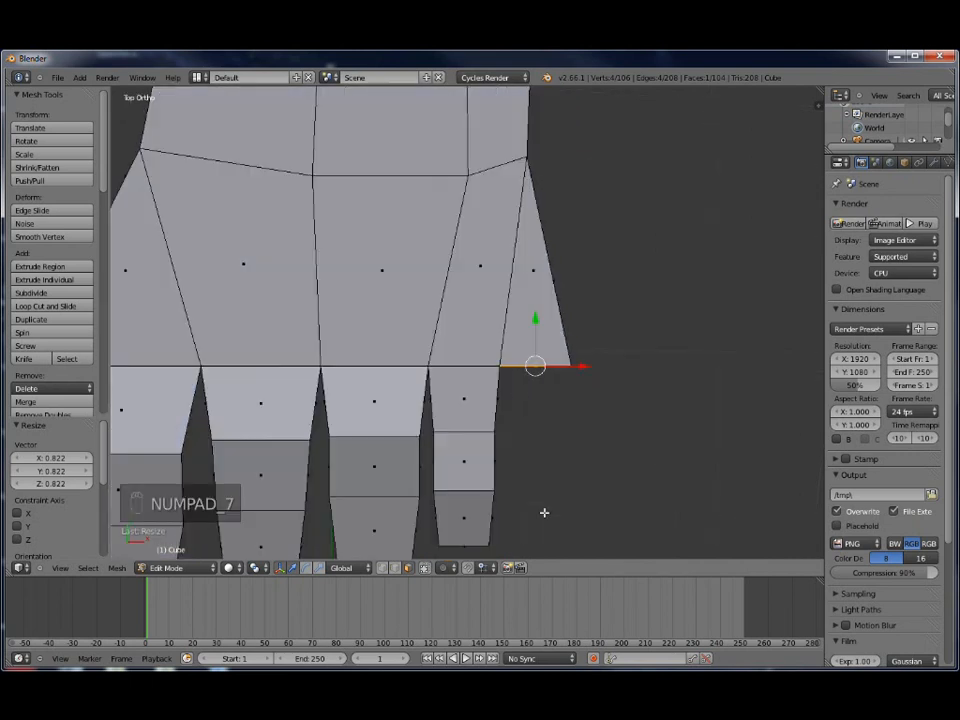
key(e)
click(537, 319)
drag(537, 319, 553, 390)
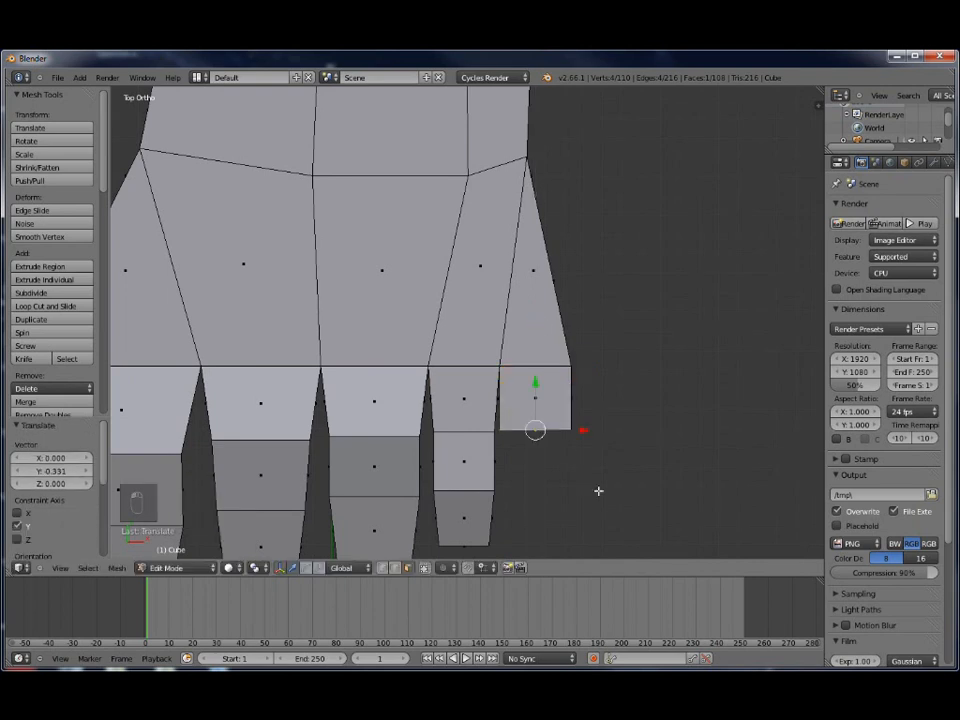
Scale the fifth toe's end face to about 0.731 along X and rotate it about 4.57° in top view
key(s)
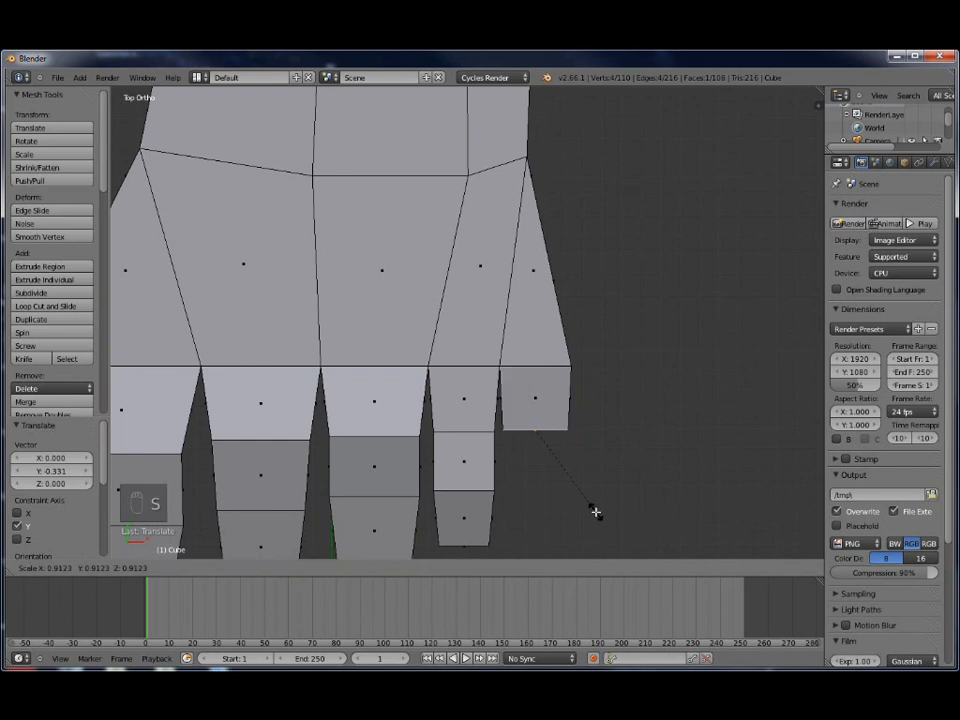
key(x)
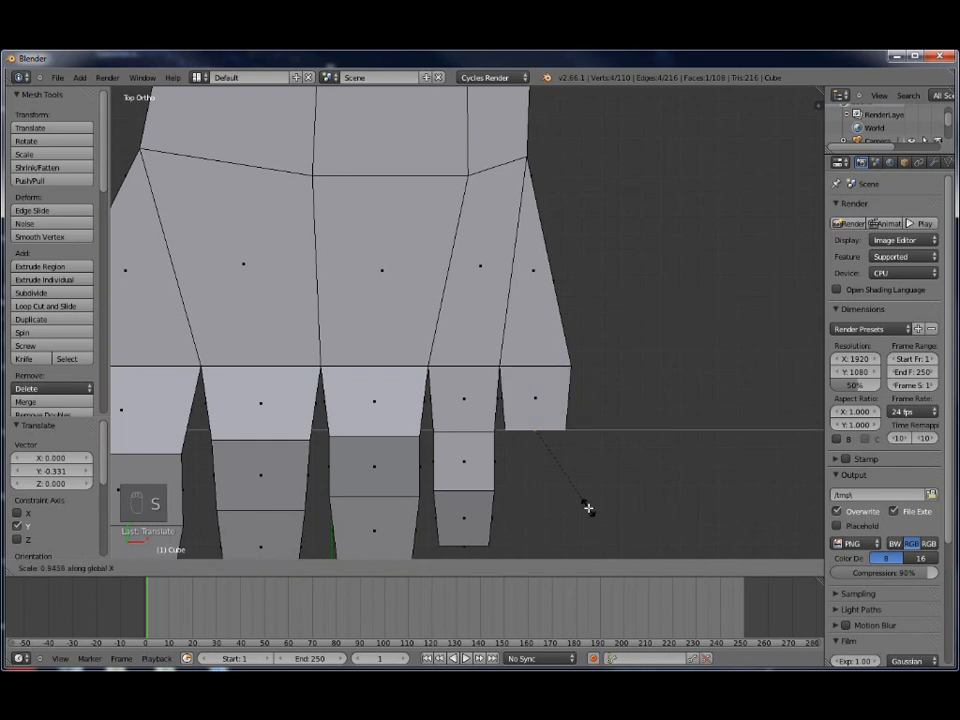
click(577, 500)
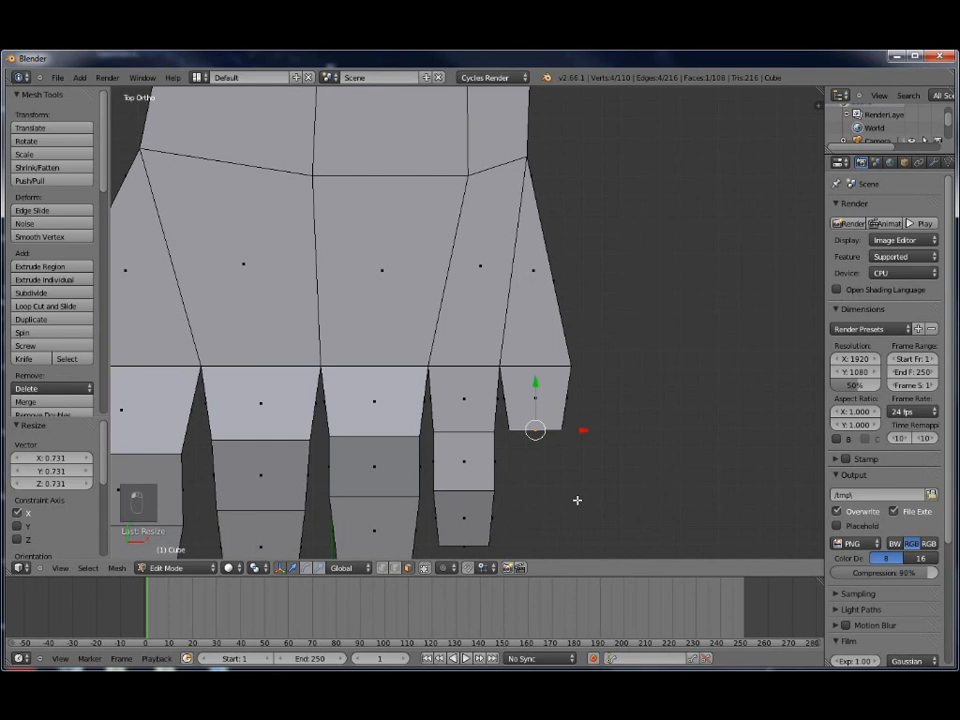
key(r)
click(570, 504)
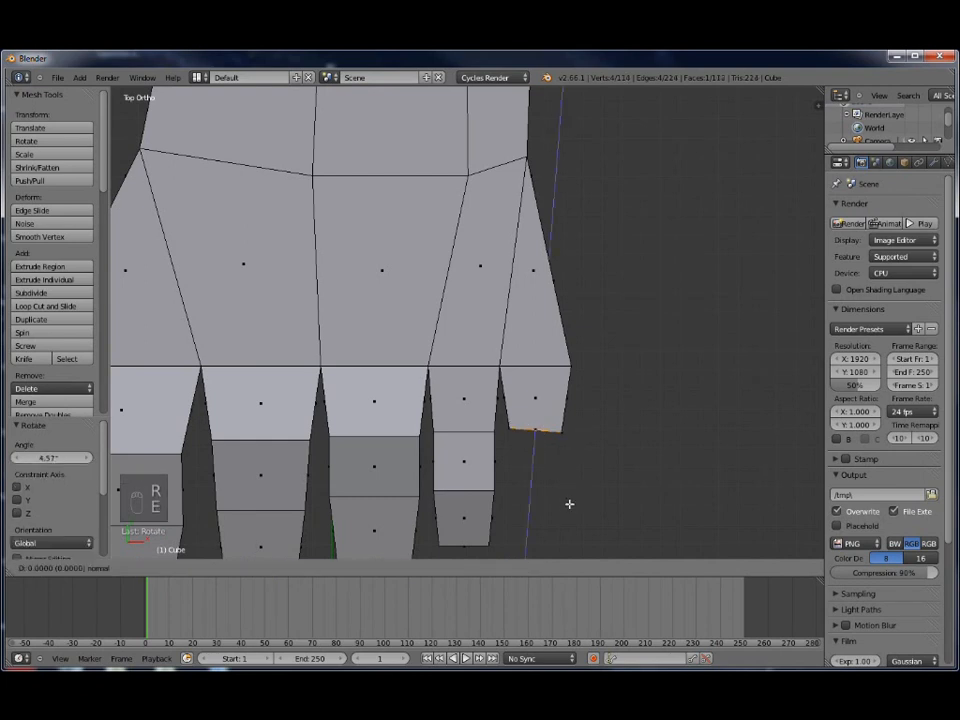
Extrude the fifth toe's second segment along negative Y and shift its end face about 0.020 units along negative X
key(e)
right_click(570, 504)
drag(534, 384, 532, 440)
click(532, 440)
drag(583, 488, 568, 497)
scroll(567, 498, down, 1)
scroll(567, 498, down, 1)
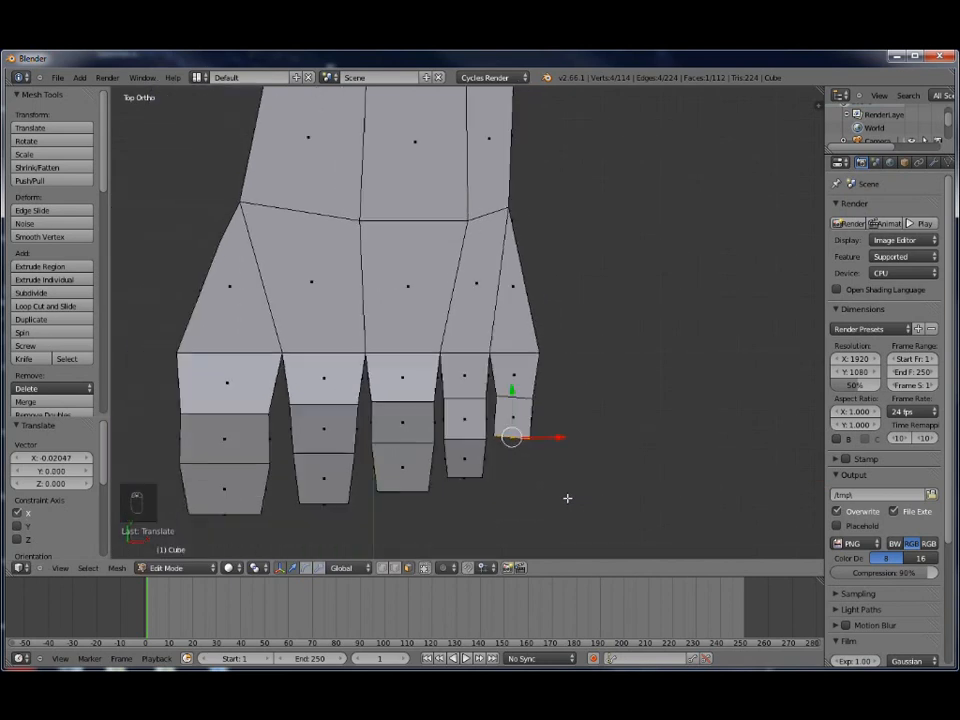
Extrude the fifth toe's third segment about 0.221 units along negative Y, with its end face rotated about -7.15° and scaled to about 0.820
key(e)
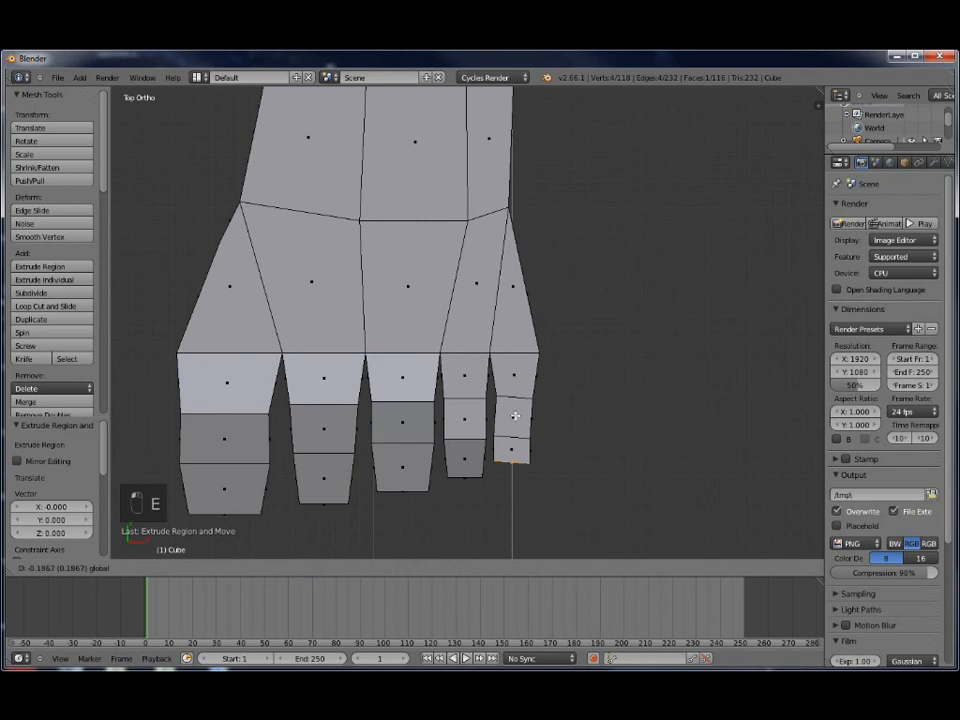
click(387, 318)
key(r)
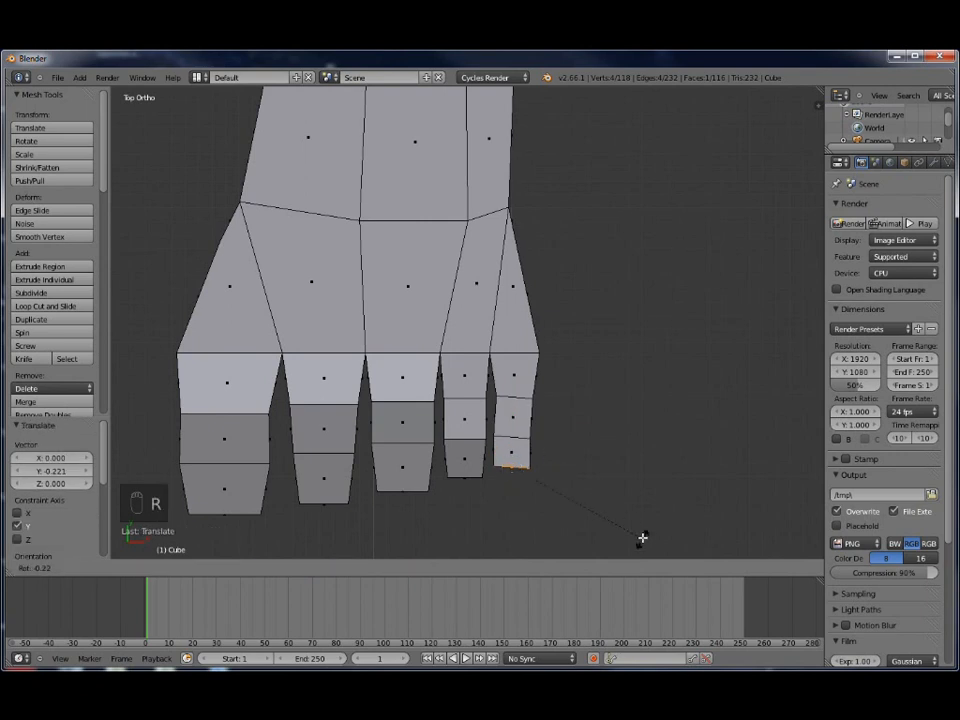
click(640, 518)
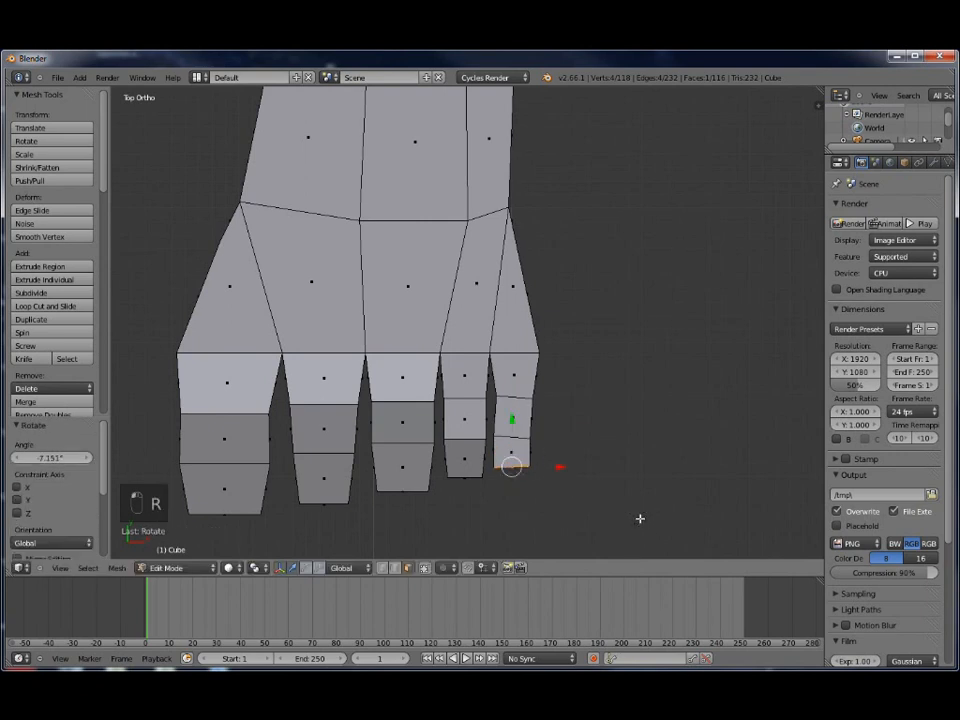
key(s)
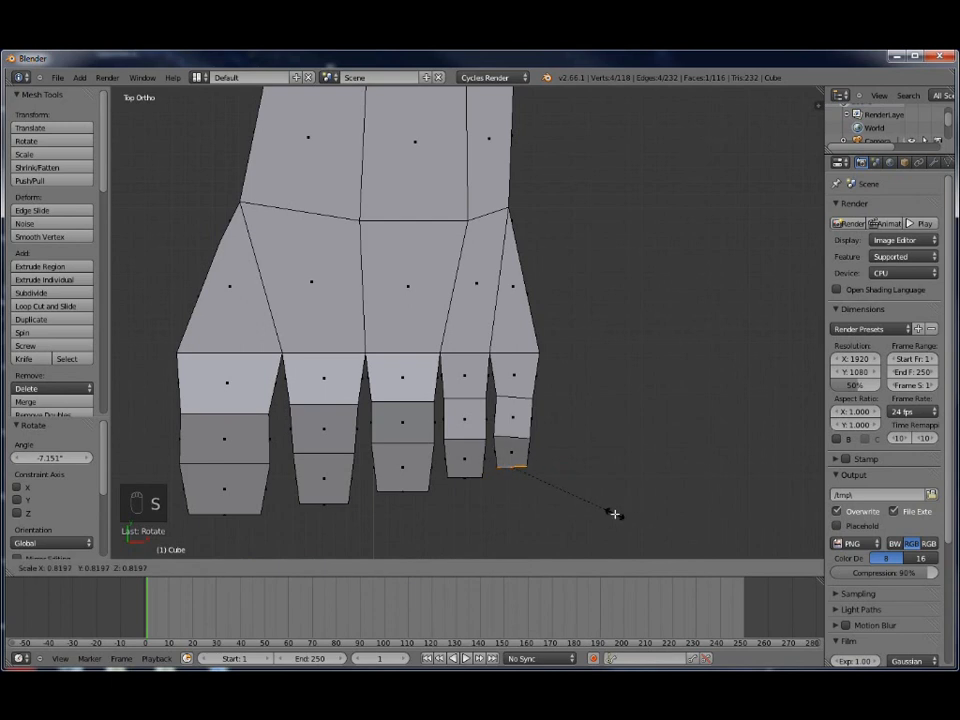
click(615, 512)
Select the top and bottom edges between the first and second segments of the fourth and fifth toes and raise them about 0.072 units along Z
scroll(605, 514, up, 1)
middle_drag(605, 514, 500, 410)
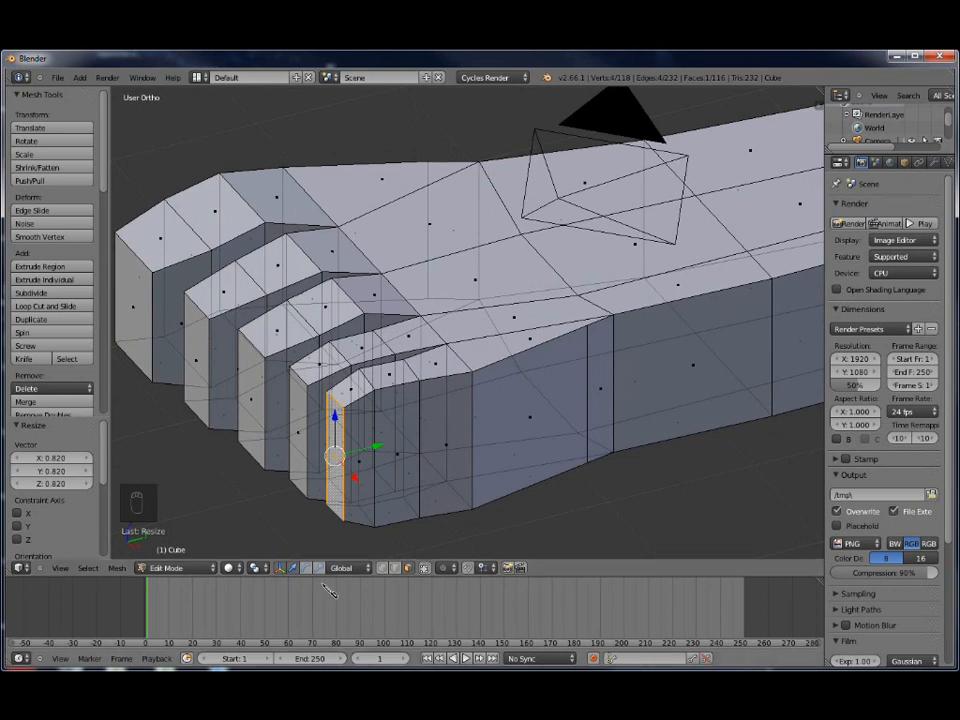
click(395, 570)
right_click(414, 370)
shift+right_click(388, 341)
shift+right_click(404, 517)
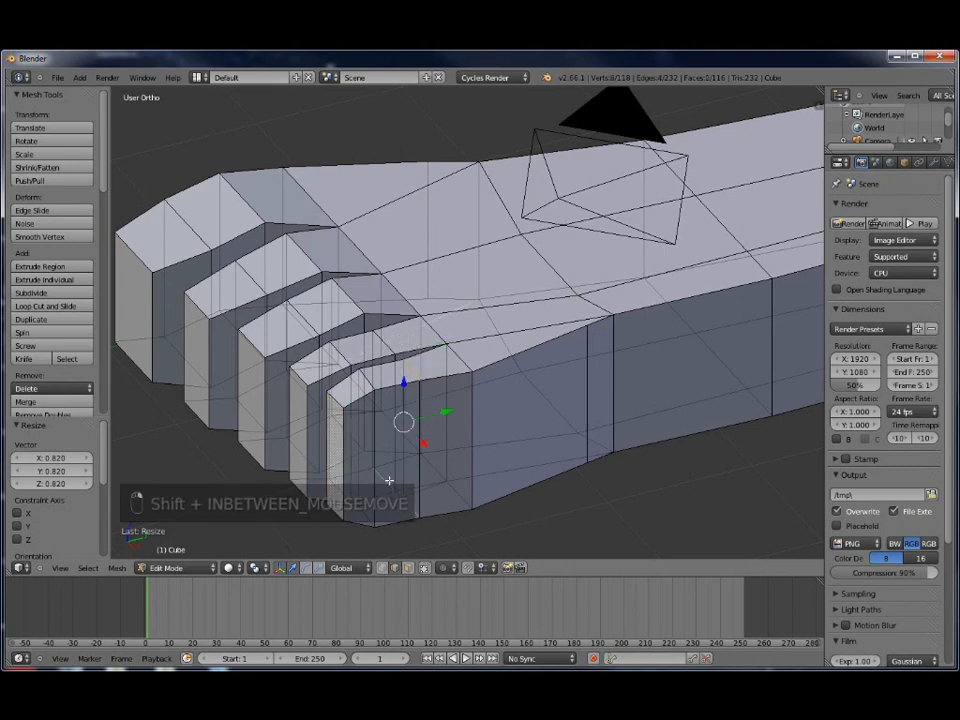
shift+right_click(420, 443)
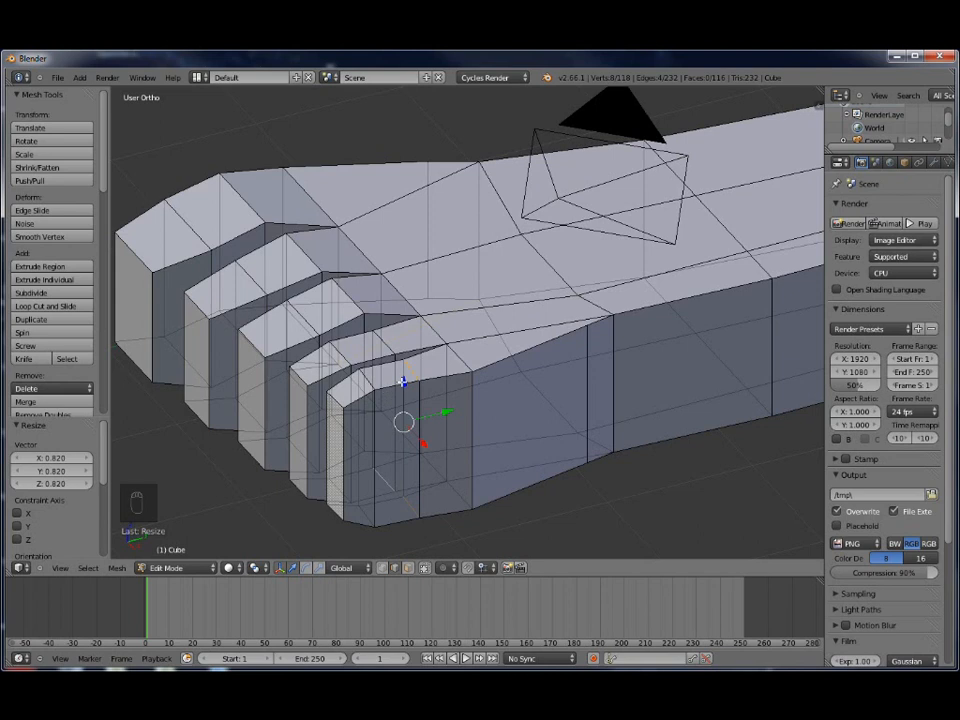
drag(403, 384, 403, 381)
shift+right_click(388, 340)
shift+right_click(391, 350)
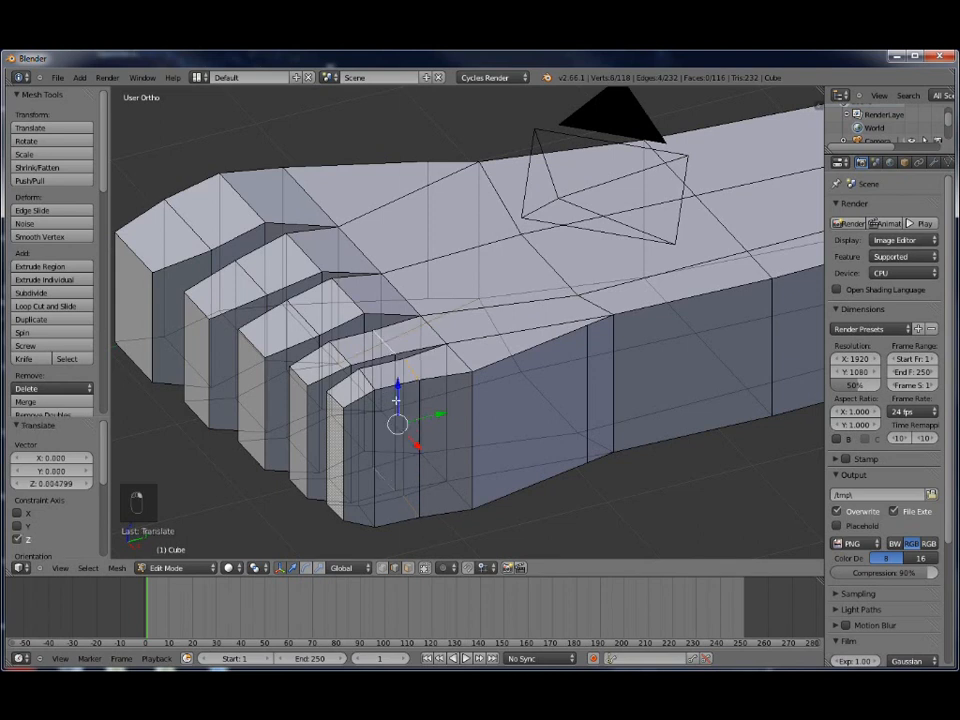
drag(396, 383, 396, 373)
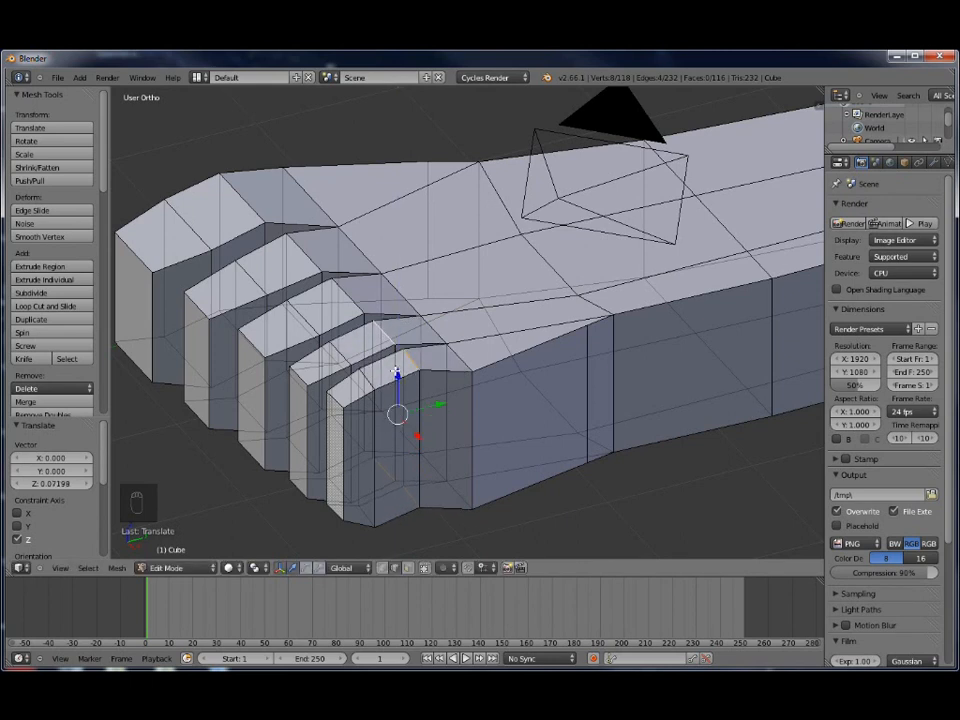
Move the outer vertical edge between the fifth toe's first and second segments about 0.076 units along X
scroll(391, 385, down, 2)
middle_drag(391, 385, 523, 479)
right_click(540, 407)
key(g)
key(x)
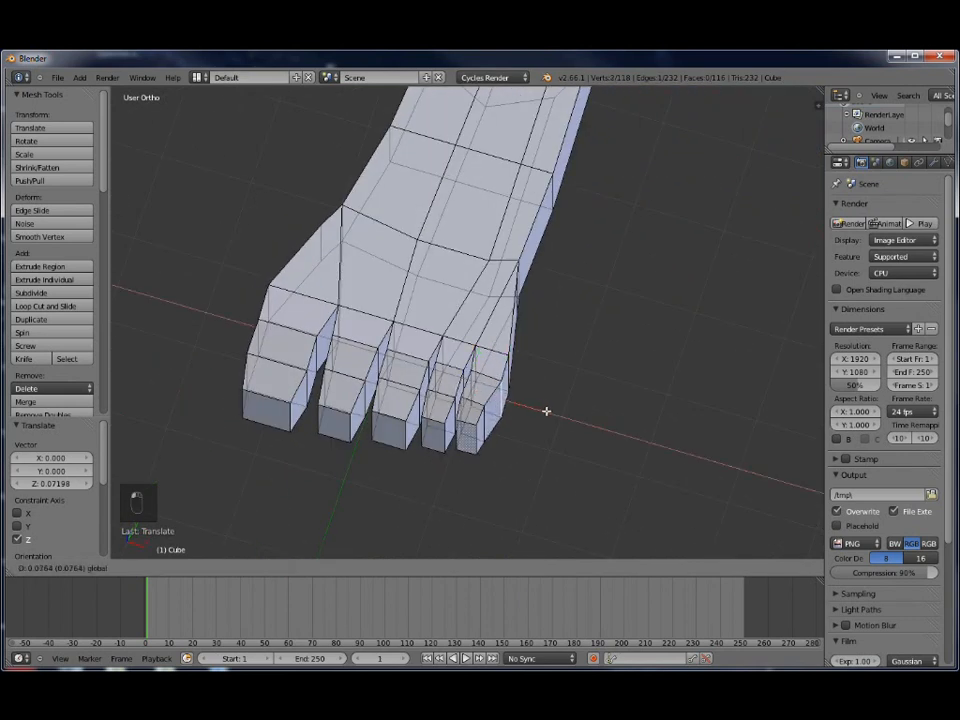
click(538, 417)
middle_drag(497, 452, 396, 370)
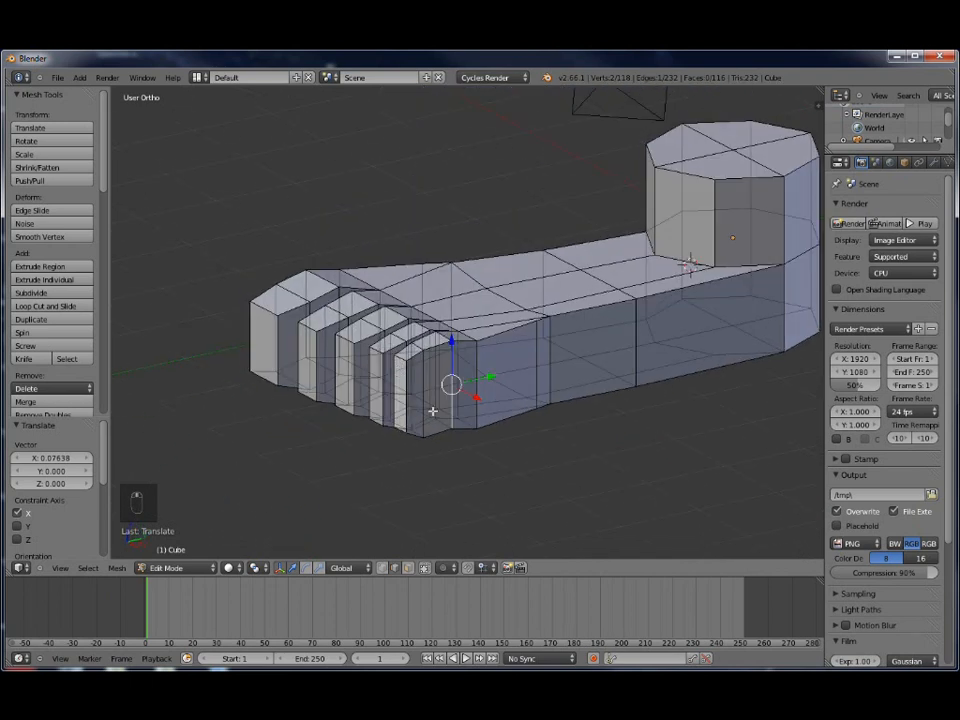
Limit selection to visible geometry and examine the toes, forefoot and ankle from several sides
middle_drag(516, 454, 610, 490)
click(424, 568)
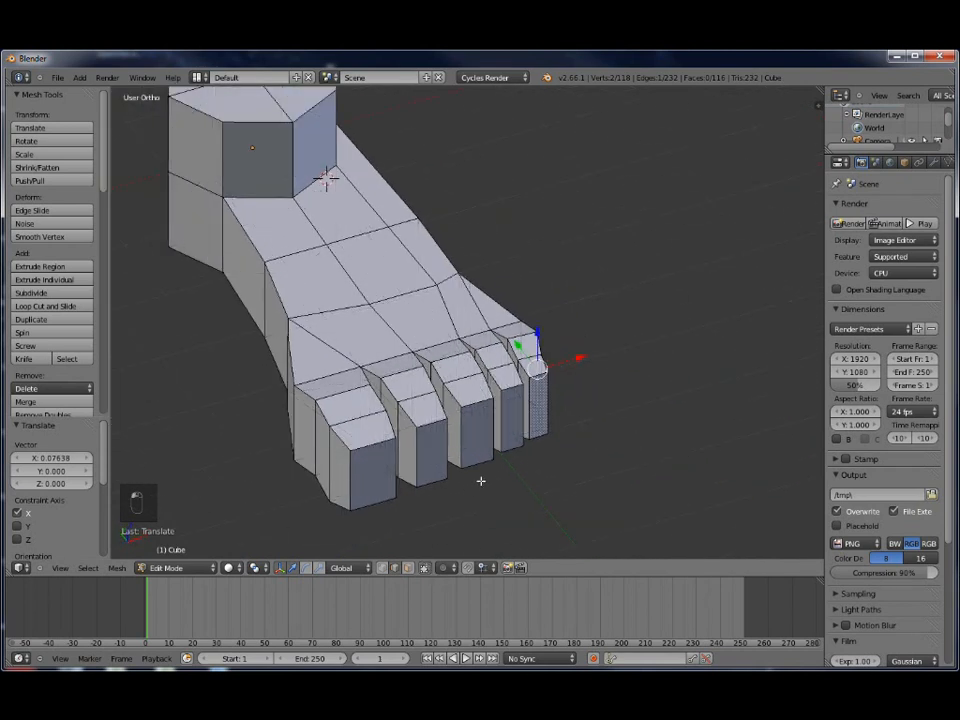
middle_drag(269, 495, 326, 503)
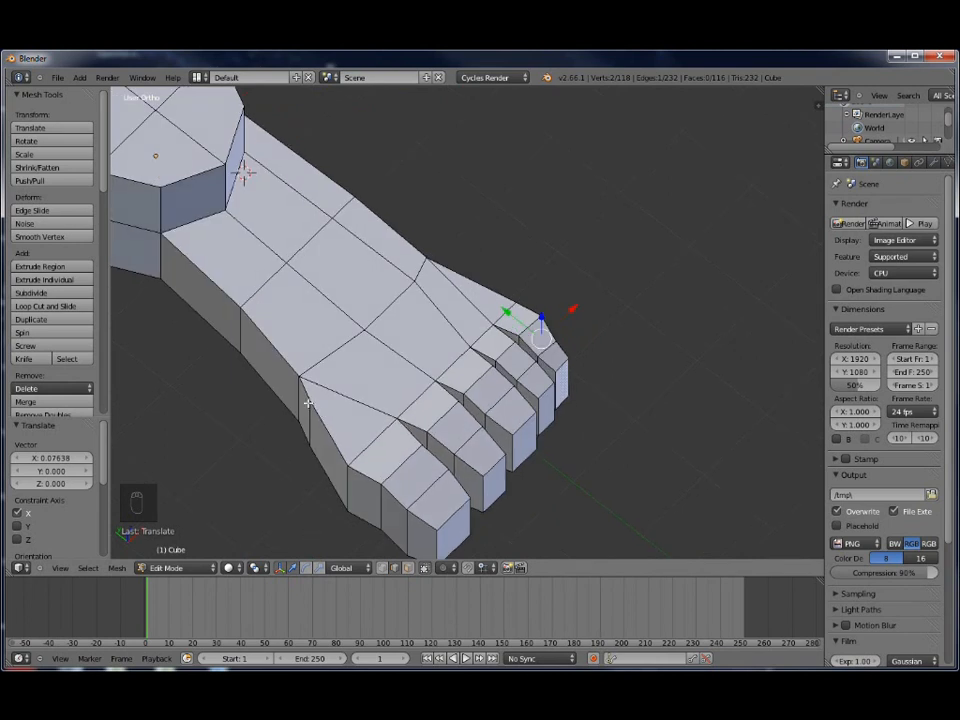
scroll(308, 430, up, 1)
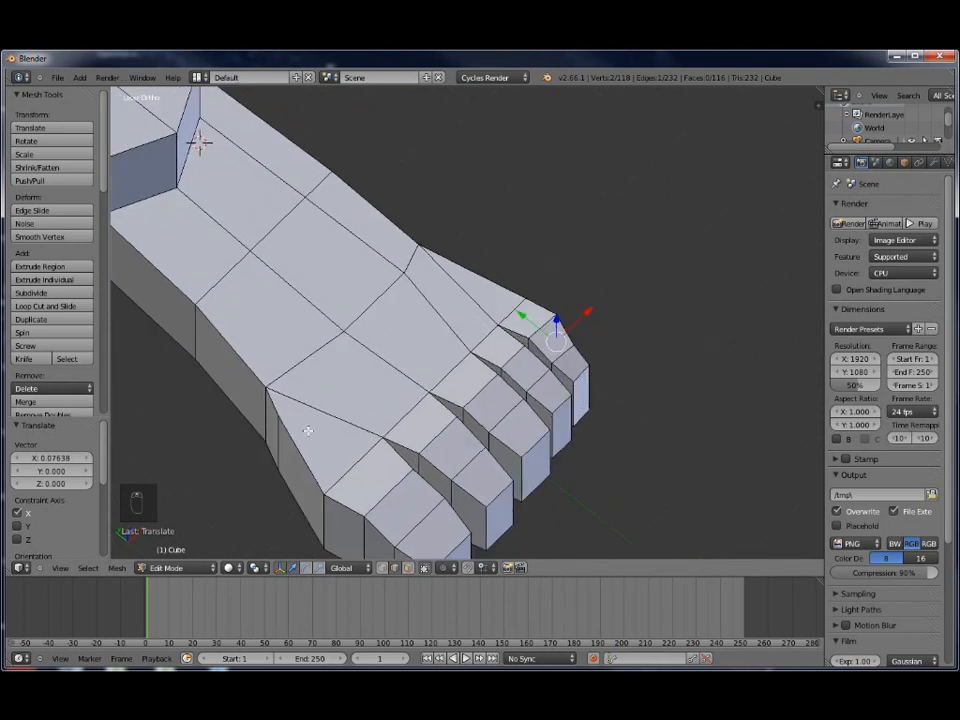
click(268, 387)
scroll(486, 444, down, 5)
middle_drag(362, 473, 435, 471)
scroll(512, 368, up, 4)
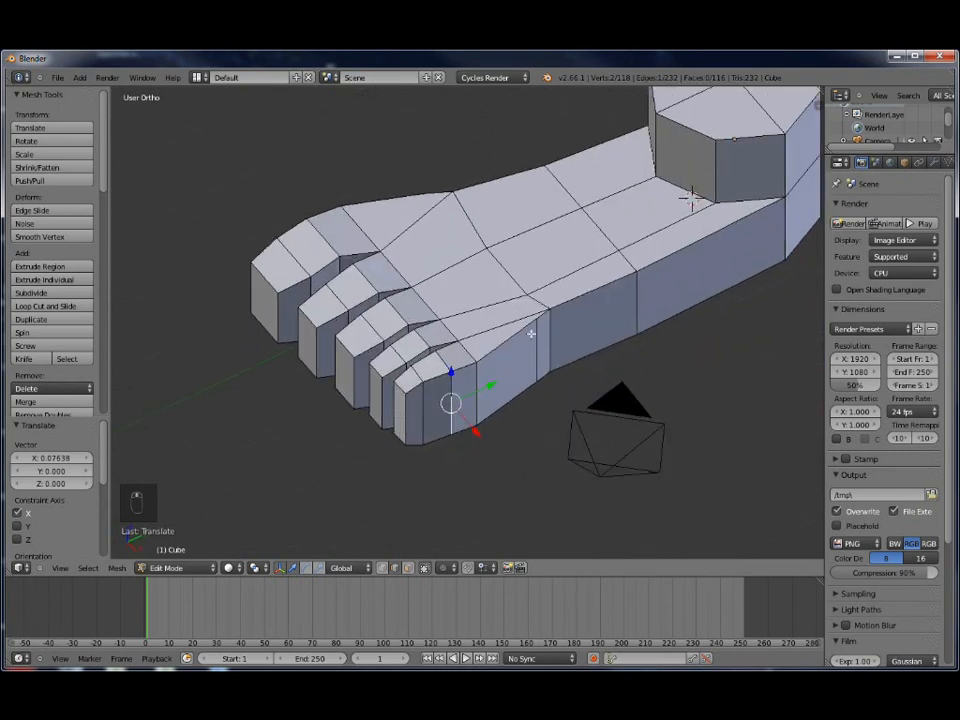
scroll(591, 284, down, 4)
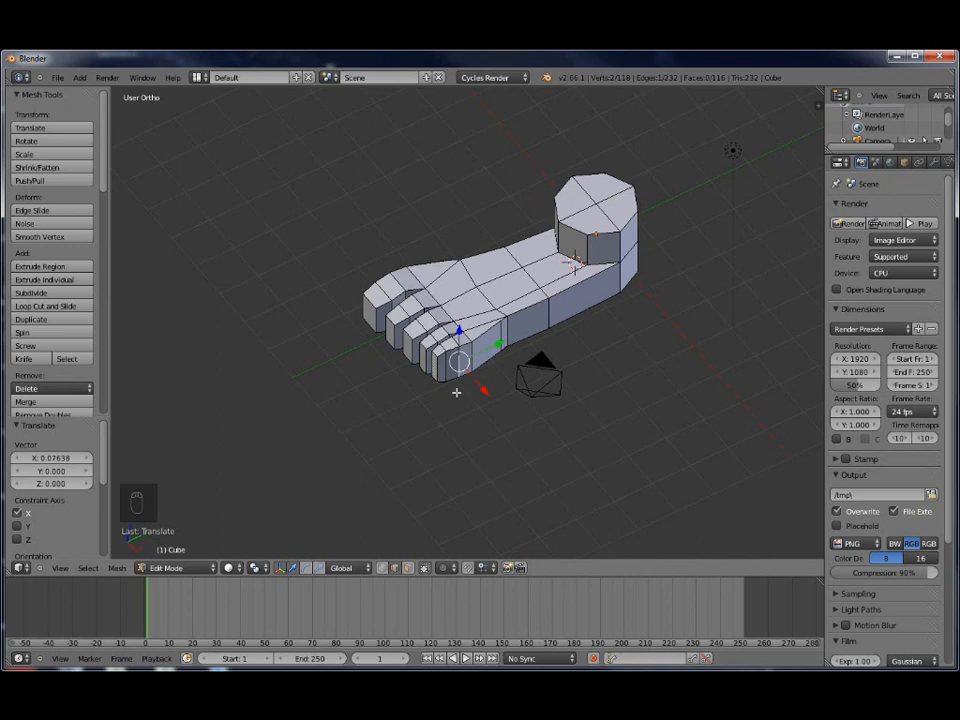
middle_drag(411, 422, 390, 381)
scroll(388, 384, up, 3)
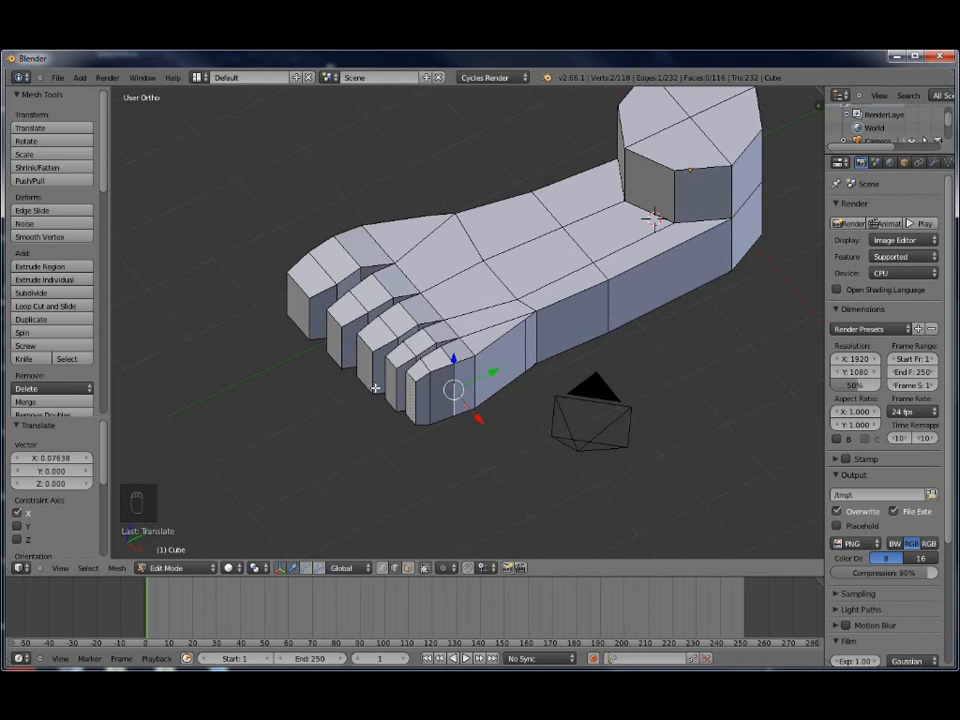
Add one lengthwise loop cut down the middle of the big toe
key(KP_1)
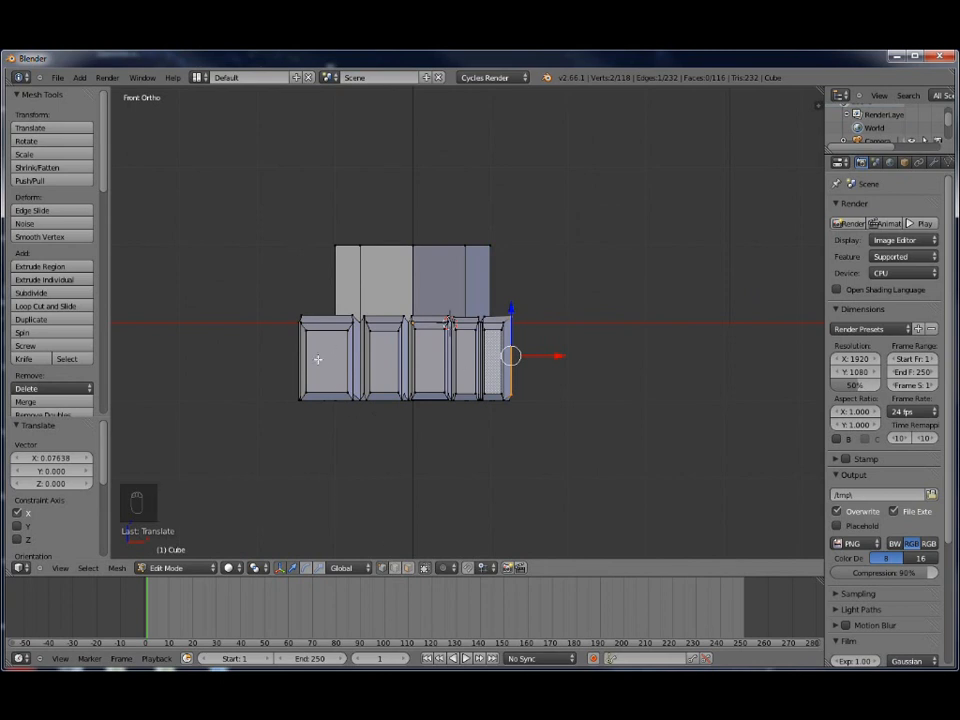
key(ctrl+r)
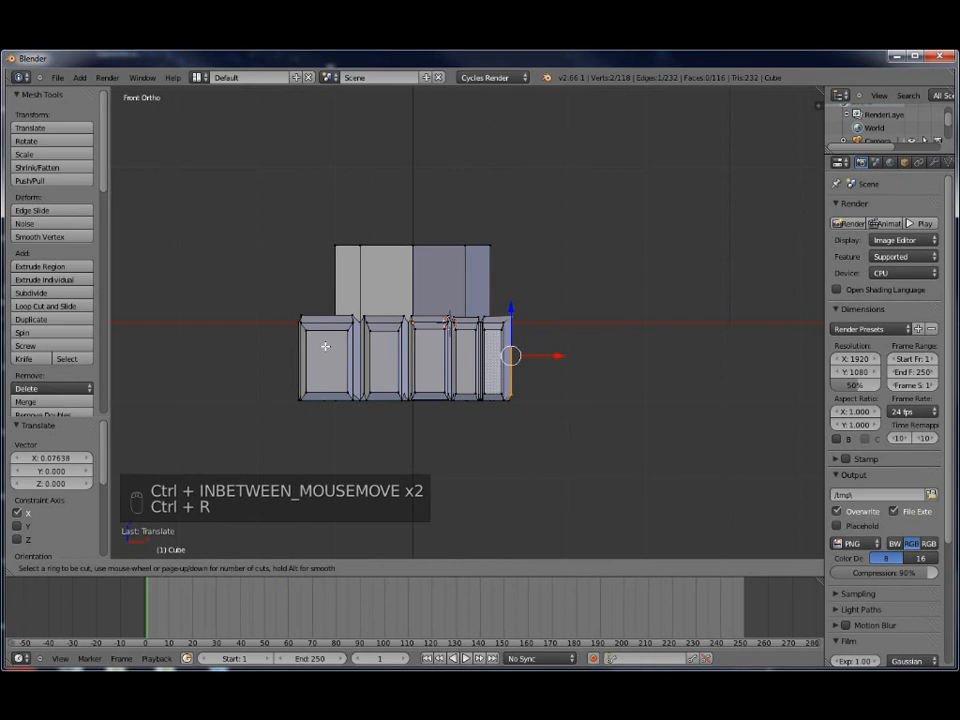
click(324, 345)
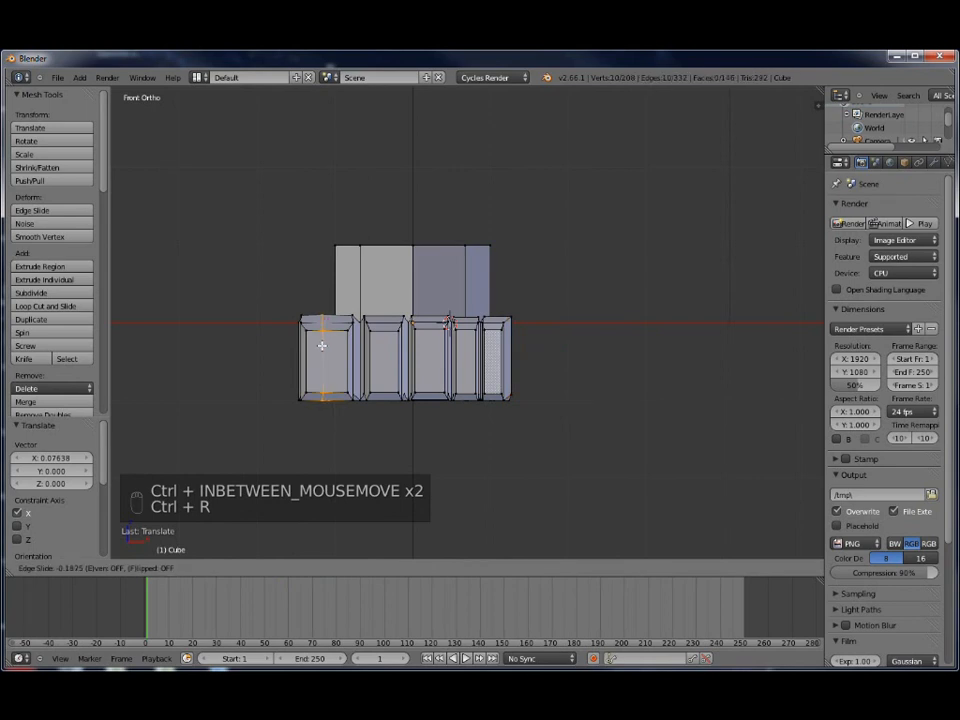
click(325, 352)
middle_drag(326, 354, 322, 400)
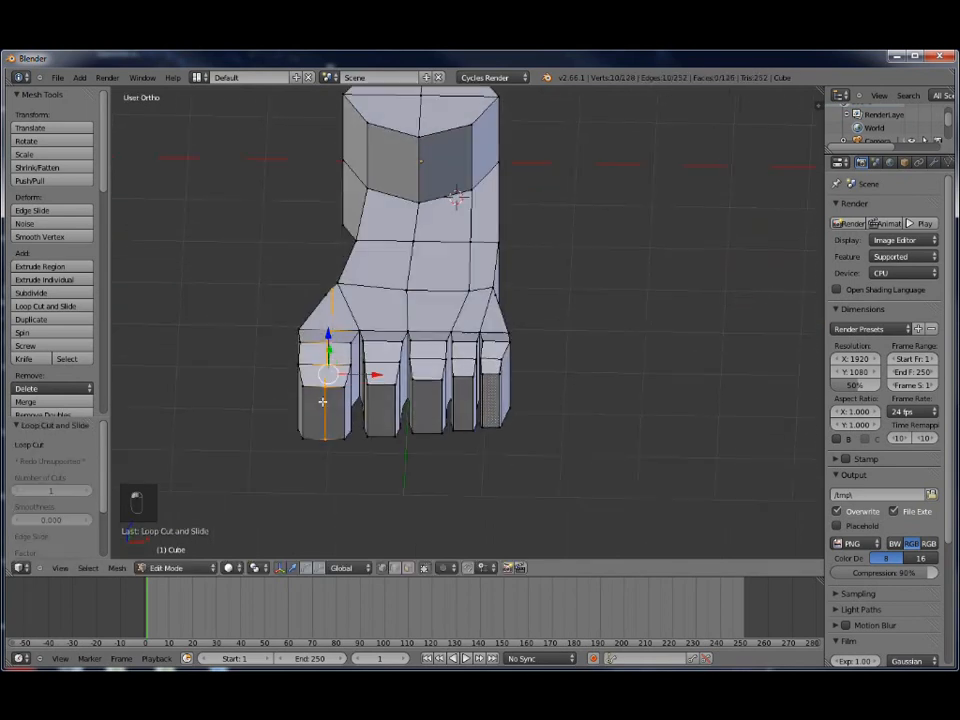
Add one centred lengthwise loop cut through each of the second and third toes, running along the foot
key(ctrl+r)
click(380, 391)
click(380, 391)
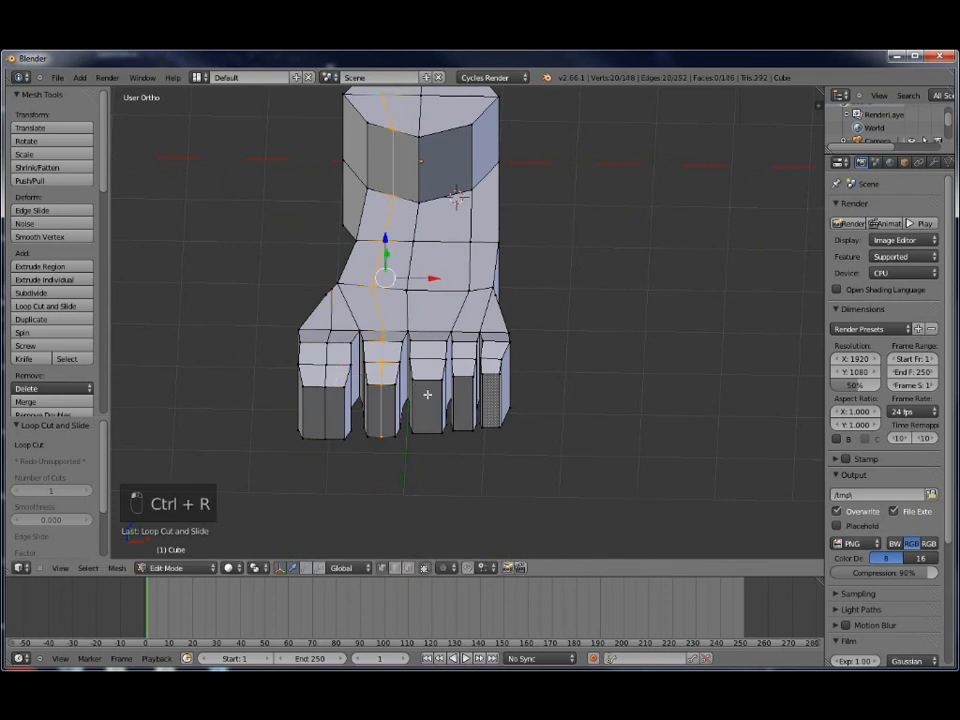
key(ctrl+e)
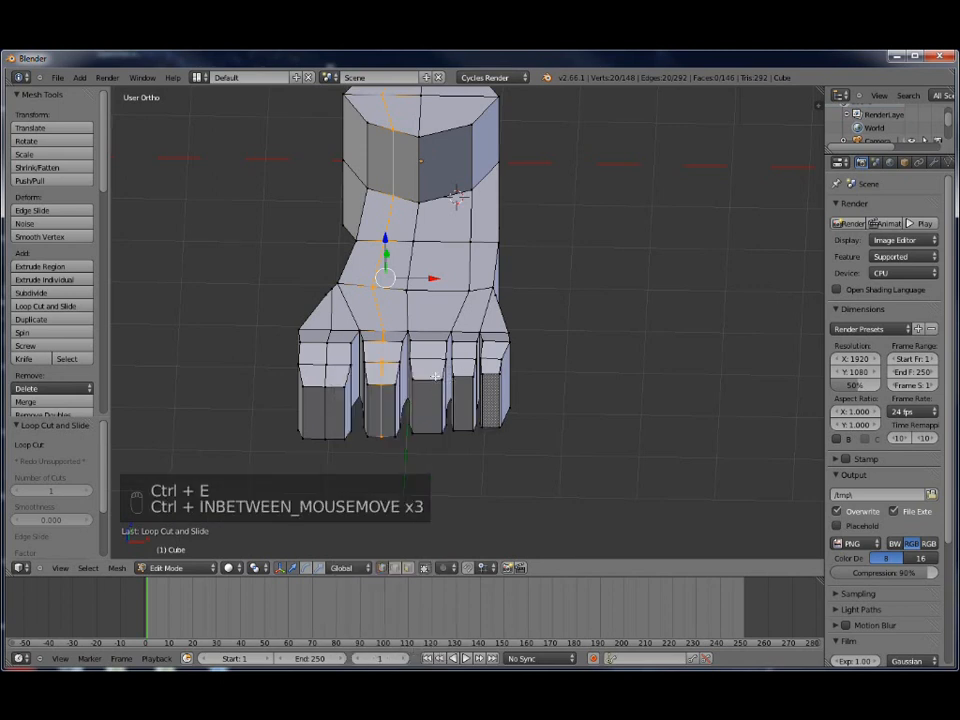
key(ctrl+r)
click(427, 364)
click(427, 364)
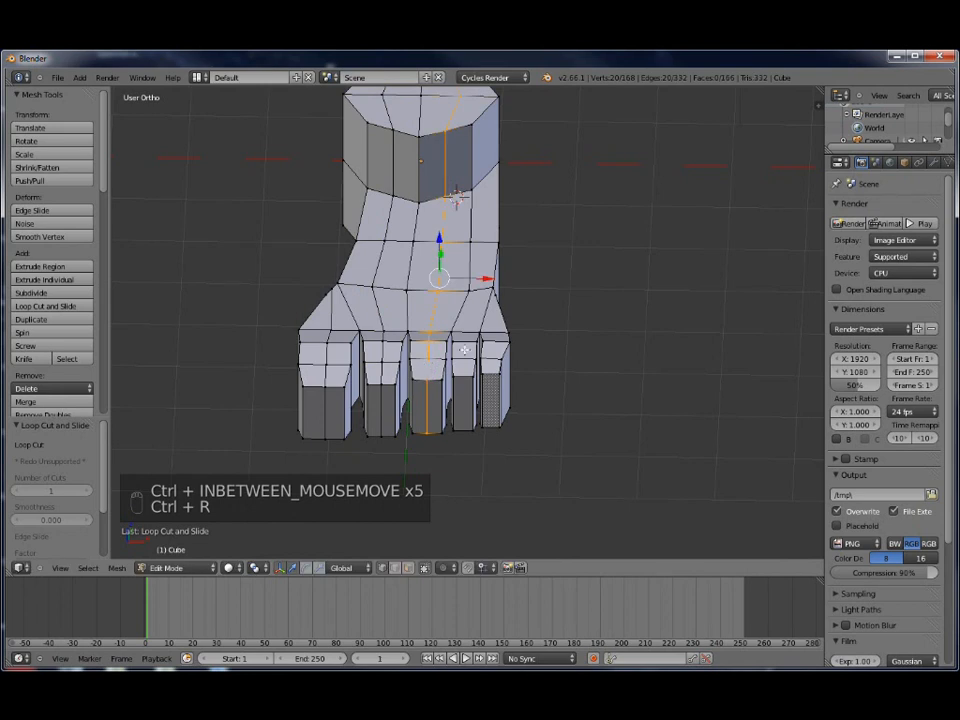
Add one centred lengthwise loop cut through each of the fourth and fifth toes
key(ctrl+r)
click(464, 350)
click(464, 350)
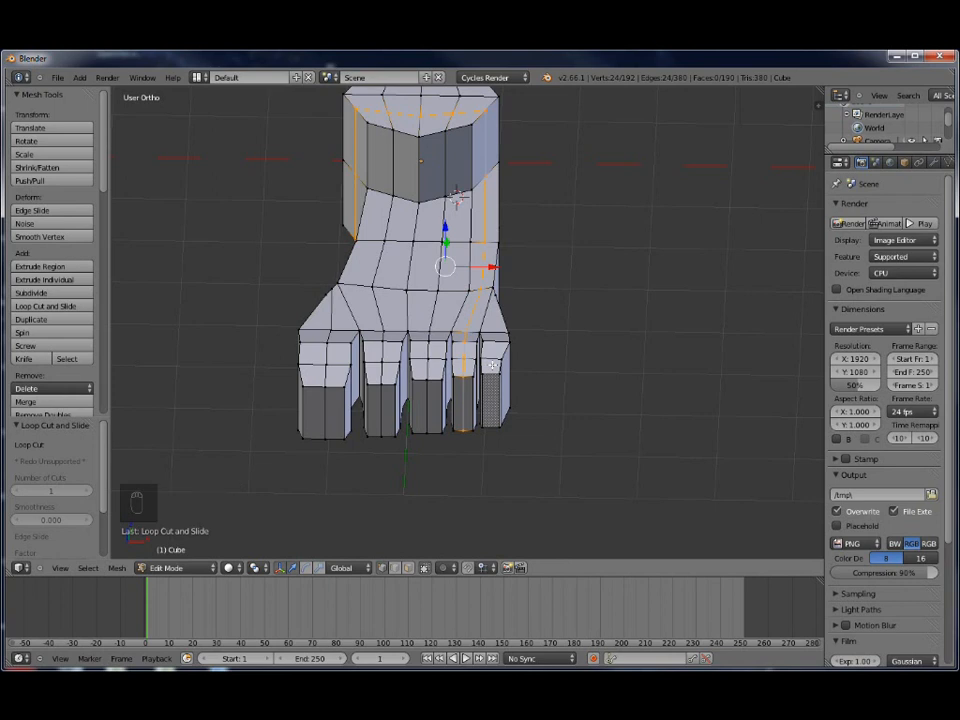
key(ctrl+r)
click(492, 366)
click(492, 366)
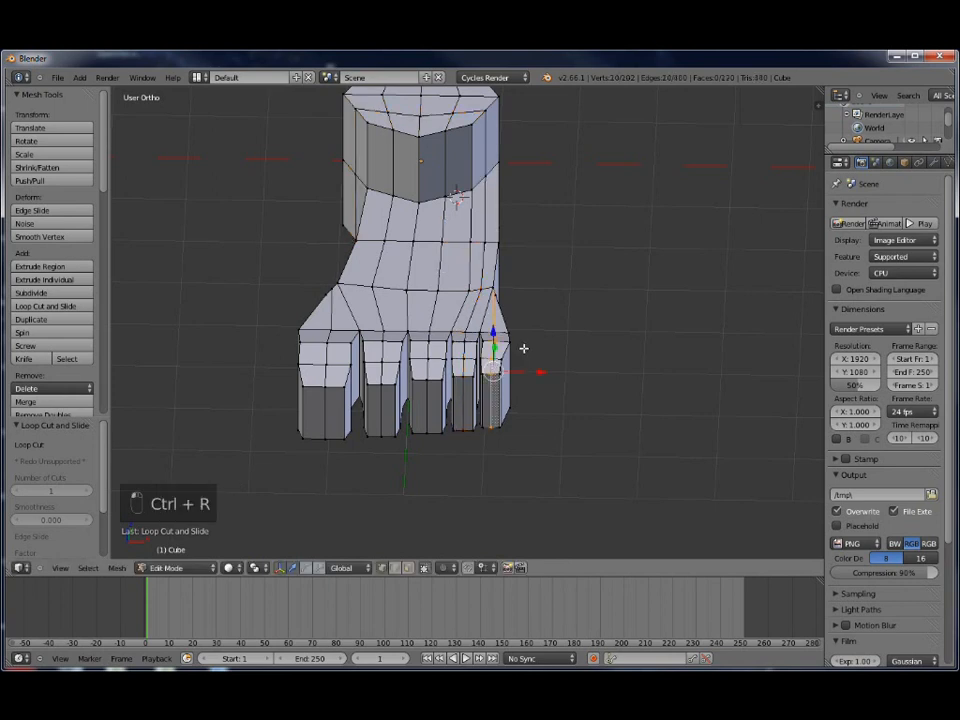
Select the interior vertices of the ankle's top cap and delete them to open the ankle
middle_drag(495, 410, 411, 415)
scroll(513, 248, down, 2)
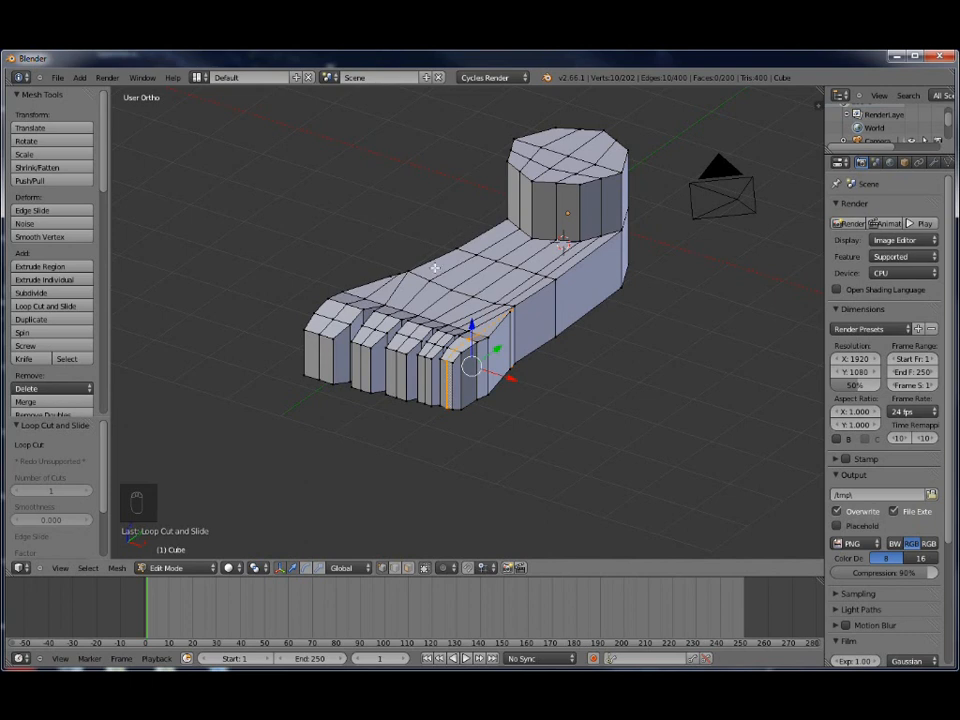
right_click(565, 152)
shift+right_click(539, 142)
shift+right_click(562, 168)
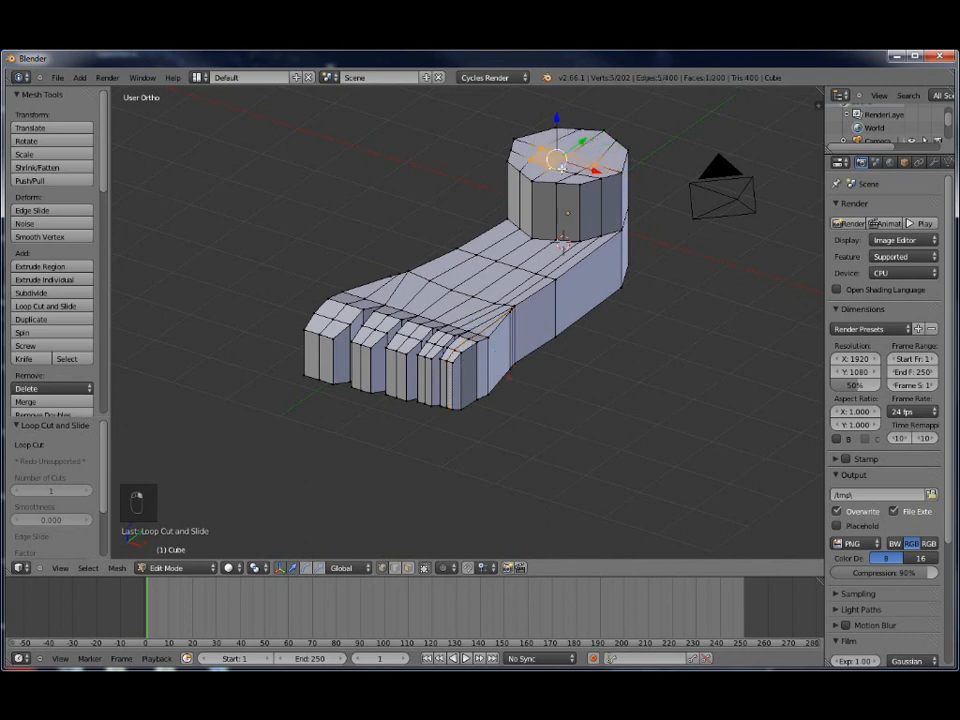
shift+right_click(573, 172)
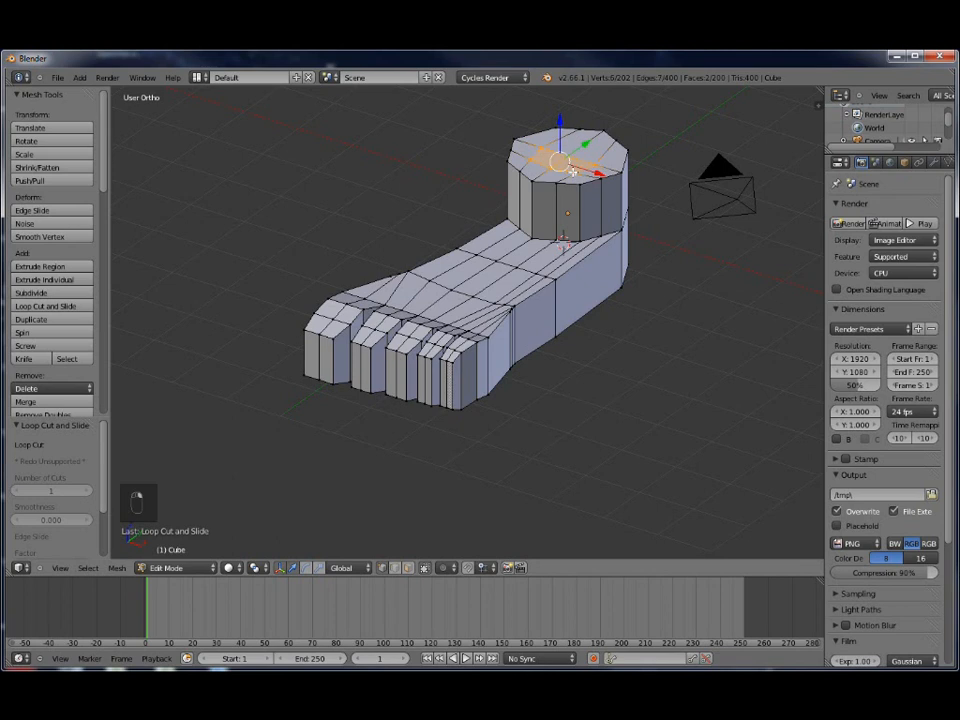
key(x)
click(535, 240)
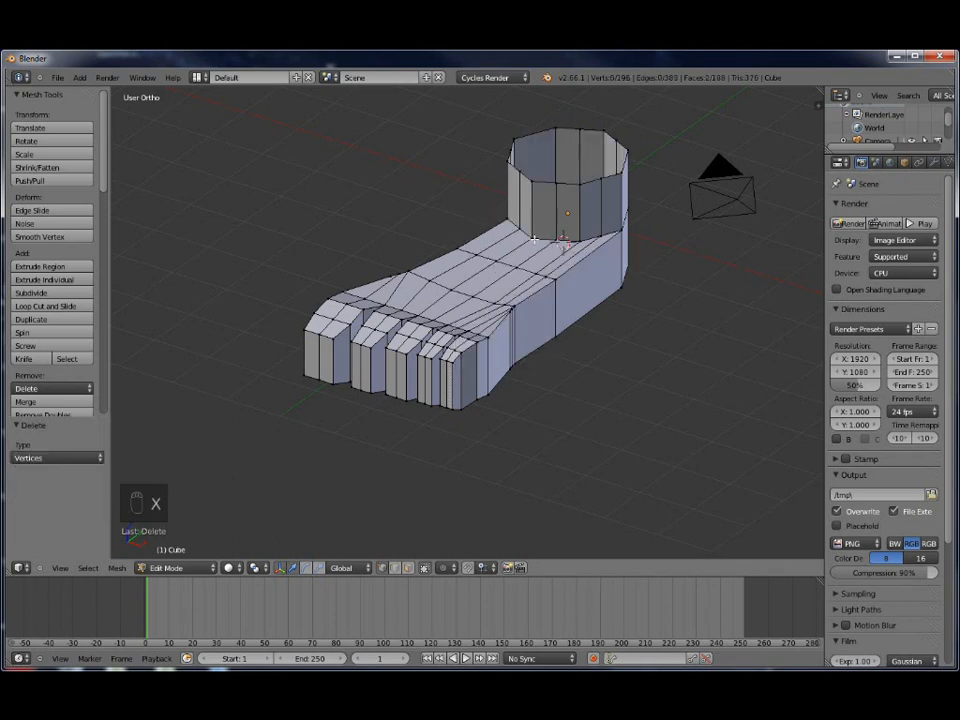
Select the edge loop around the ankle's open rim and round it with To Sphere at a factor of about 0.940
middle_drag(600, 193, 572, 213)
right_click(501, 190)
alt+right_click(520, 184)
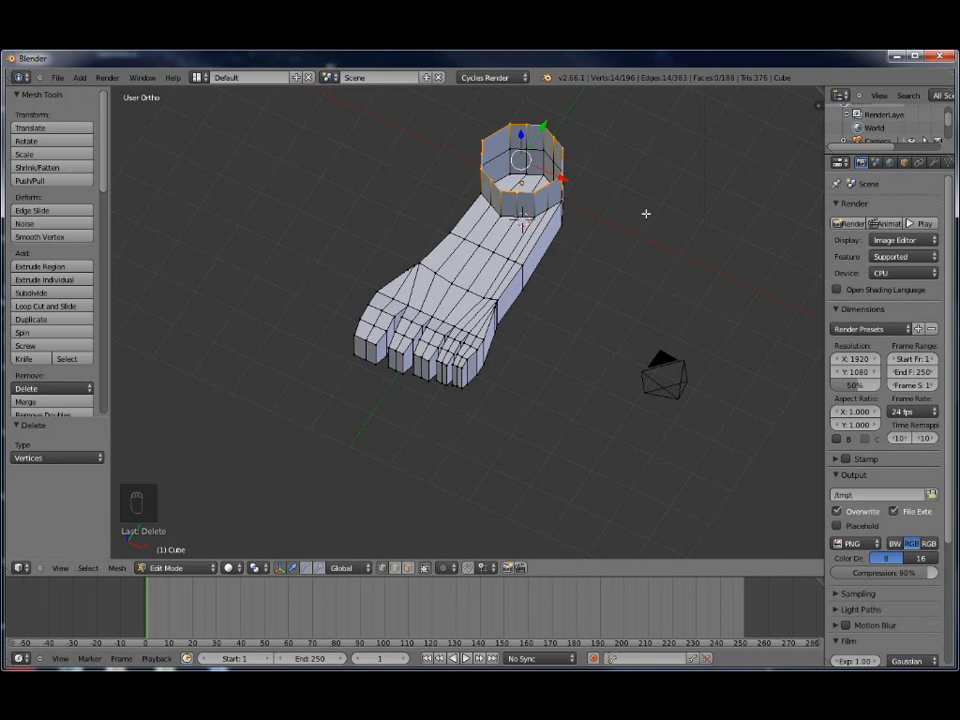
key(alt+shift+s)
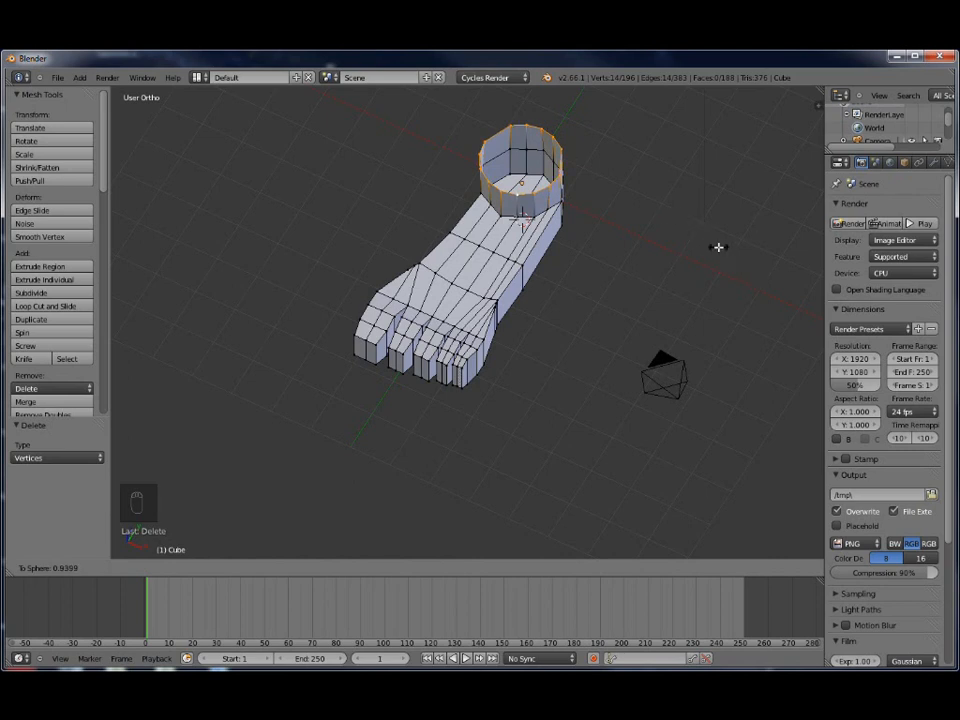
click(661, 250)
Add a horizontal loop cut at mid-height around the sides of the foot and through all five toes
middle_drag(578, 320, 528, 272)
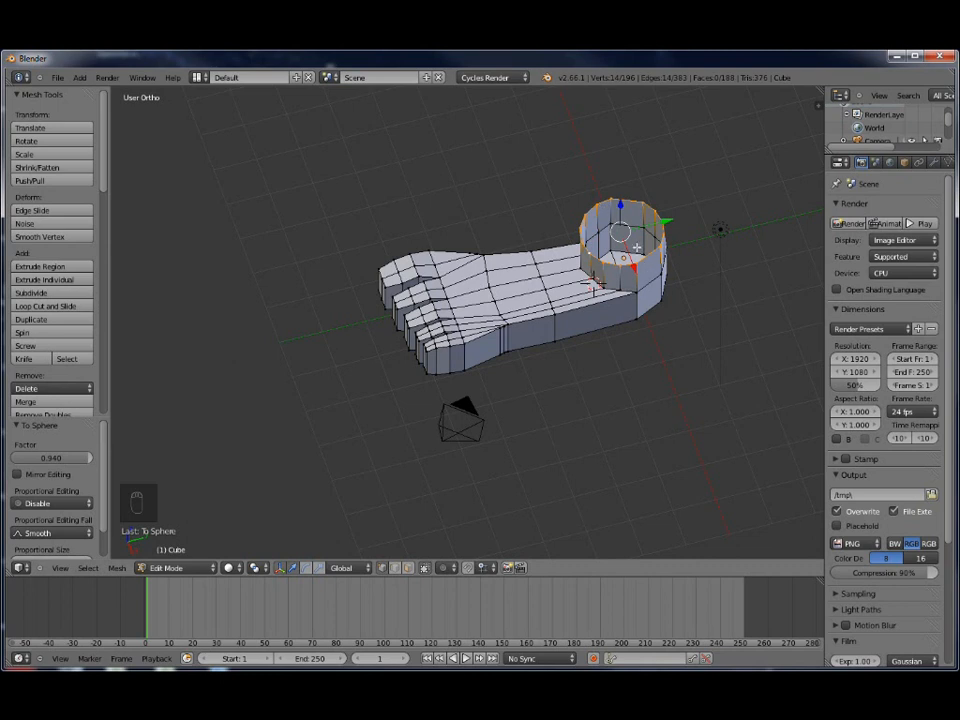
middle_drag(529, 386, 602, 339)
scroll(503, 388, up, 5)
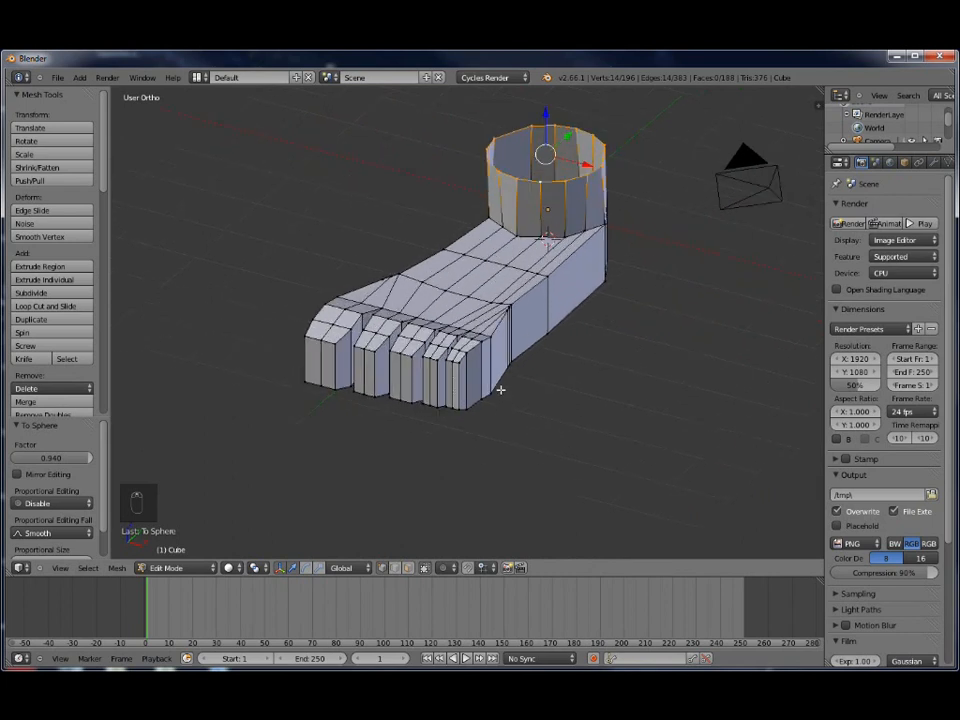
scroll(492, 421, down, 4)
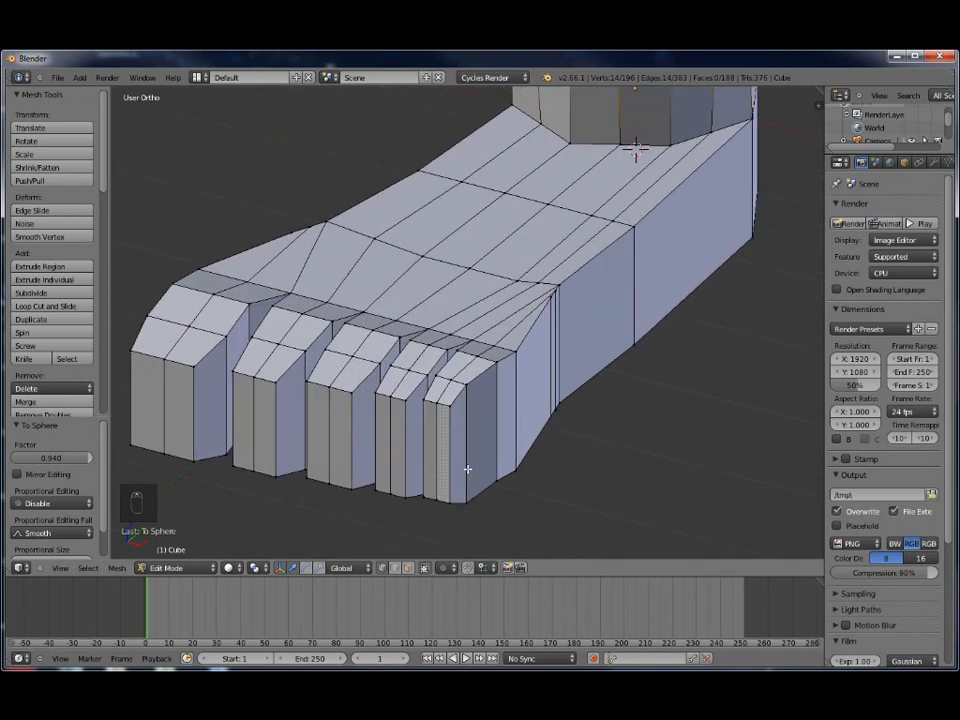
middle_drag(450, 459, 477, 433)
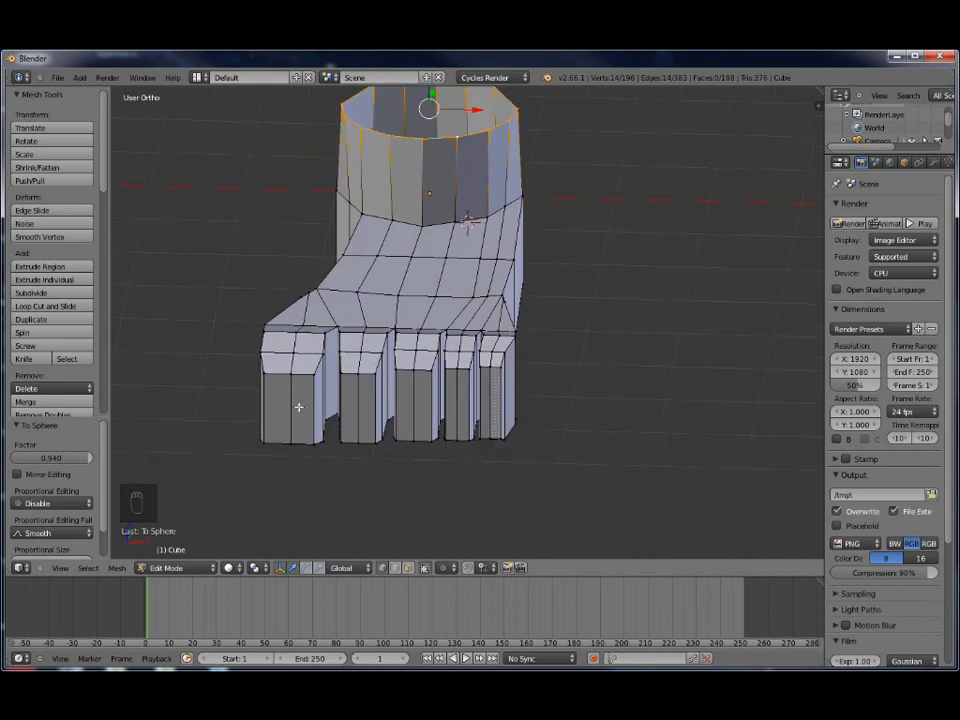
middle_drag(540, 407, 457, 393)
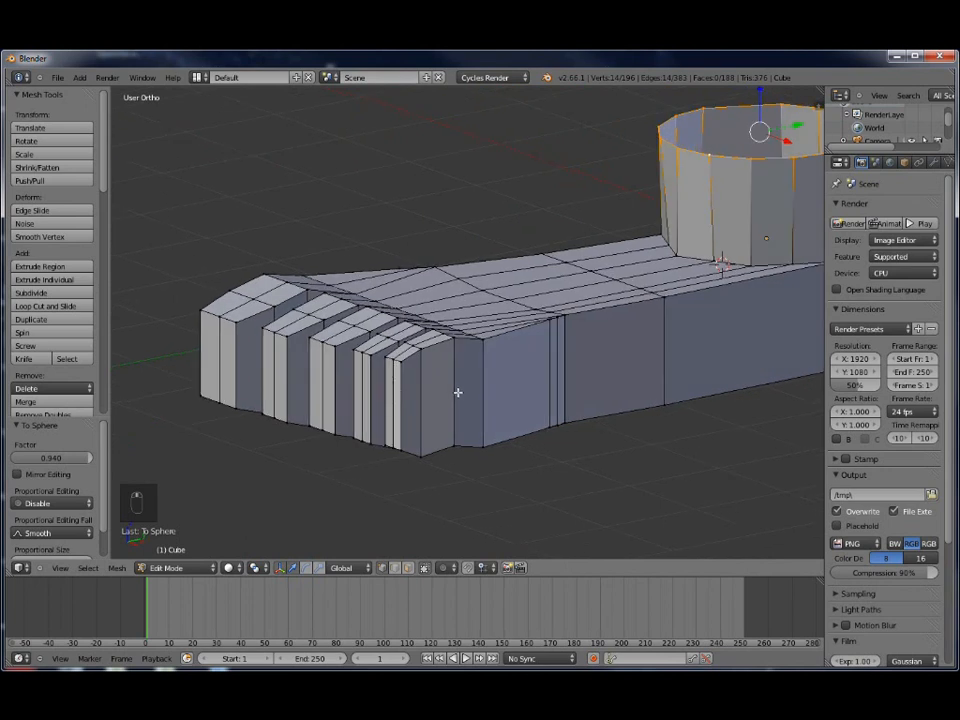
key(ctrl+r)
click(553, 368)
click(553, 368)
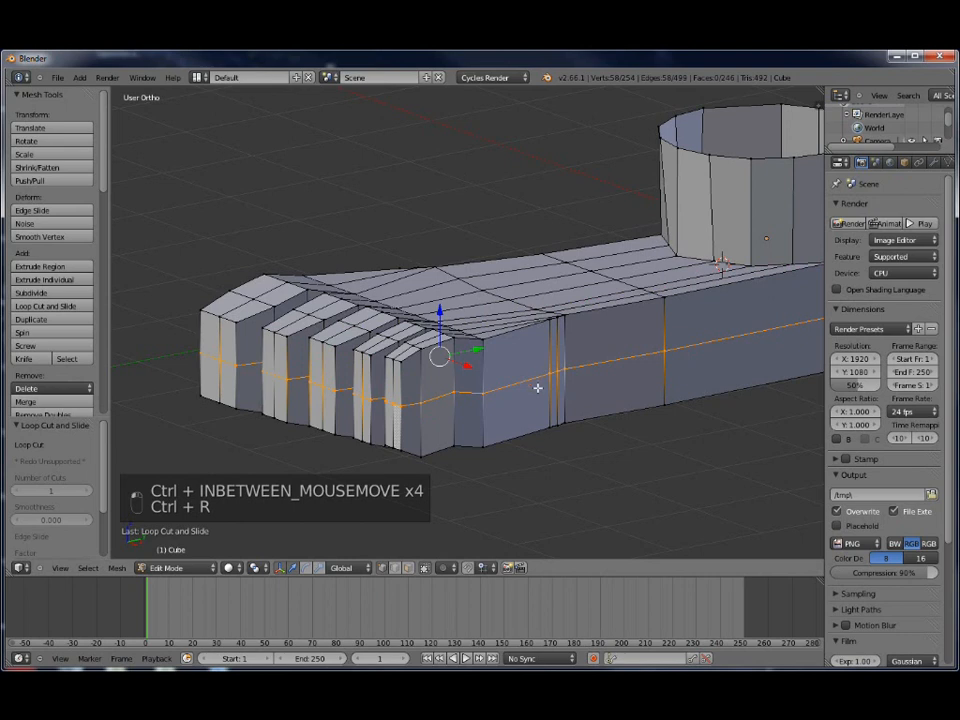
Scale the horizontal mid-height loop outward to about 1.032 so the foot's sides and toe tips bulge
middle_drag(531, 429, 542, 462)
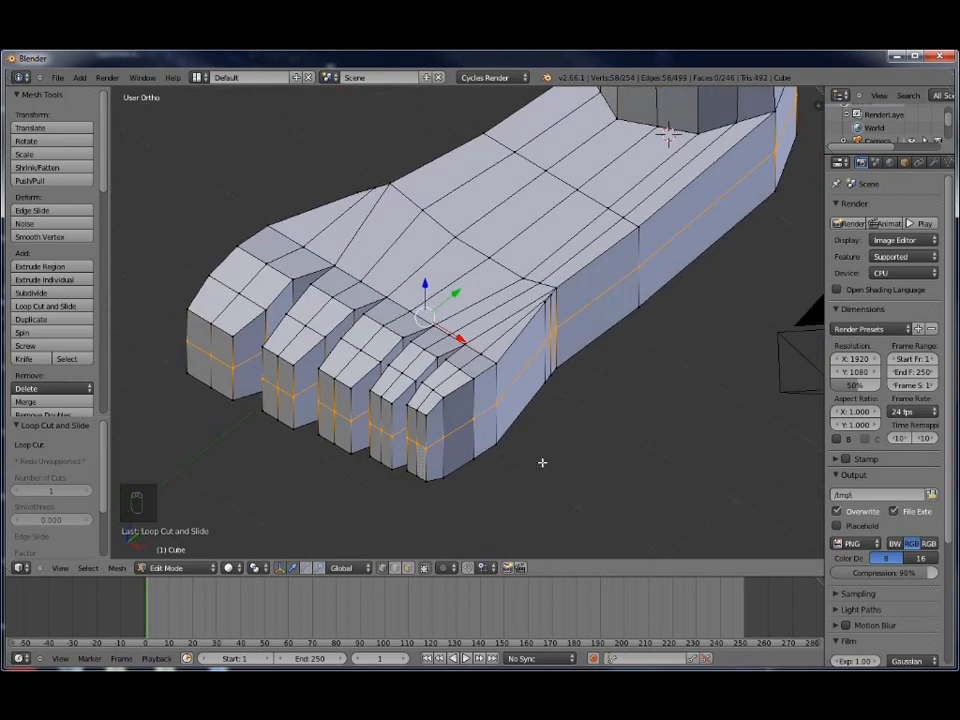
key(KP_7)
scroll(542, 462, down, 5)
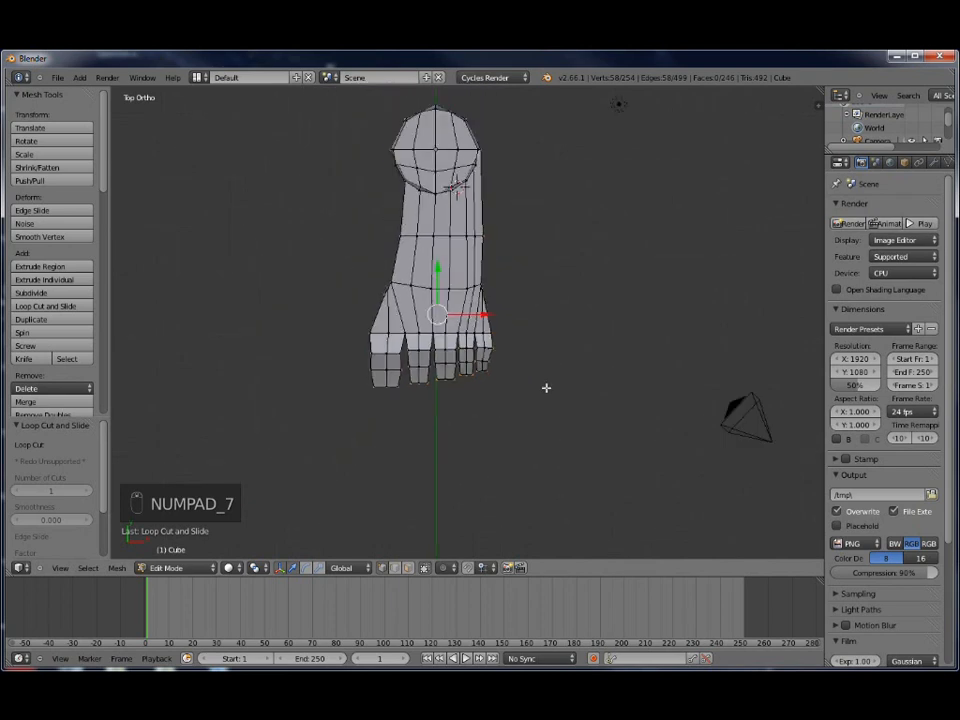
key(s)
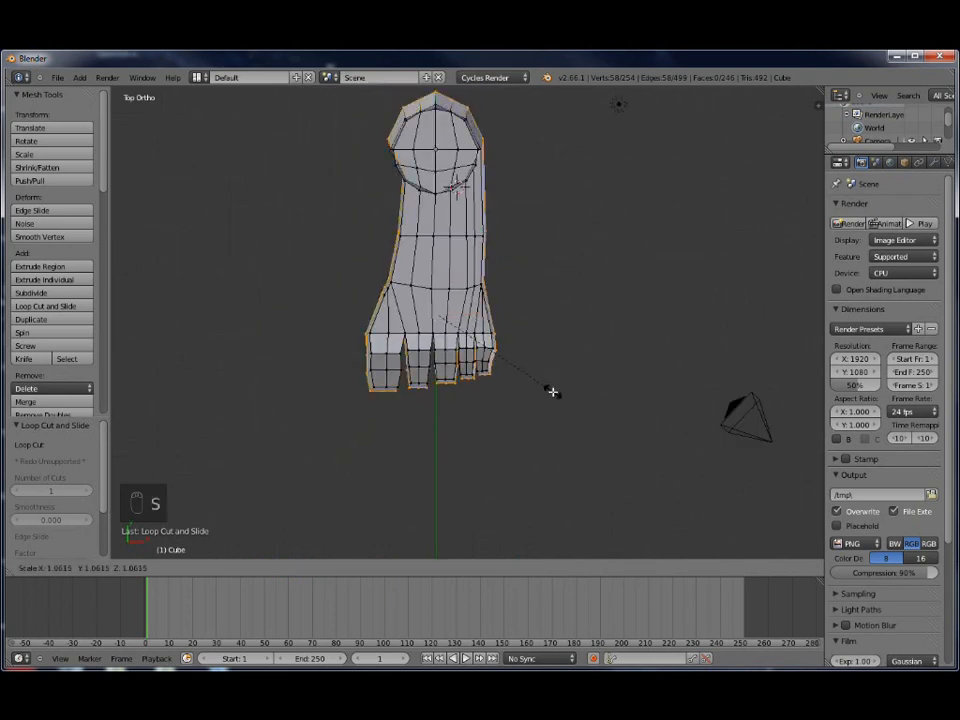
click(549, 388)
middle_drag(533, 394, 550, 382)
scroll(510, 378, up, 3)
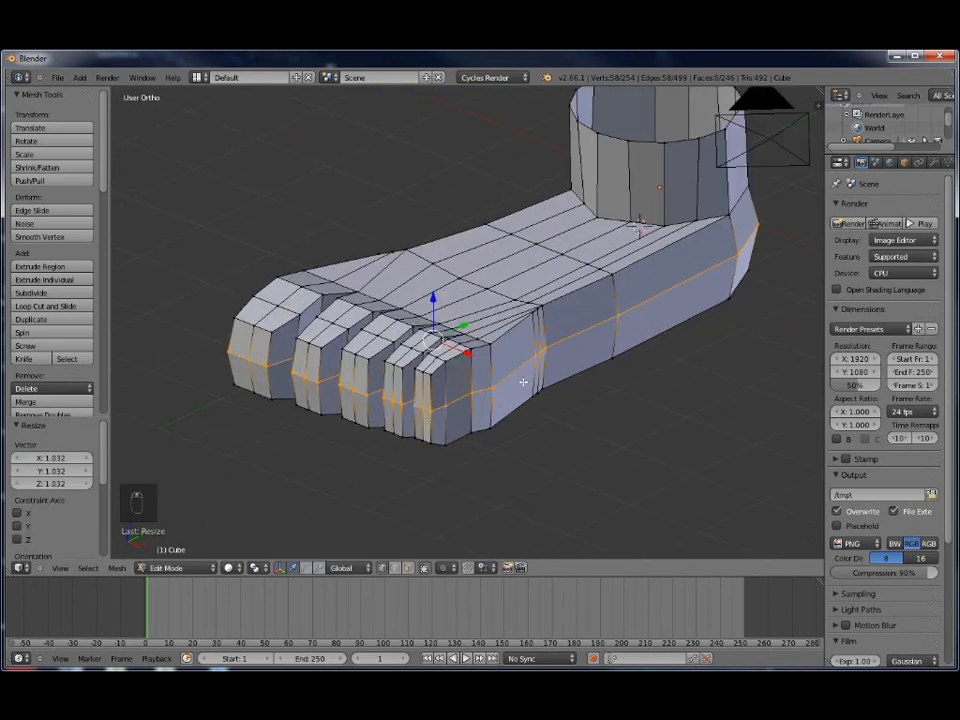
Add a Subdivision Surface modifier to the foot in Object Mode
key(Tab)
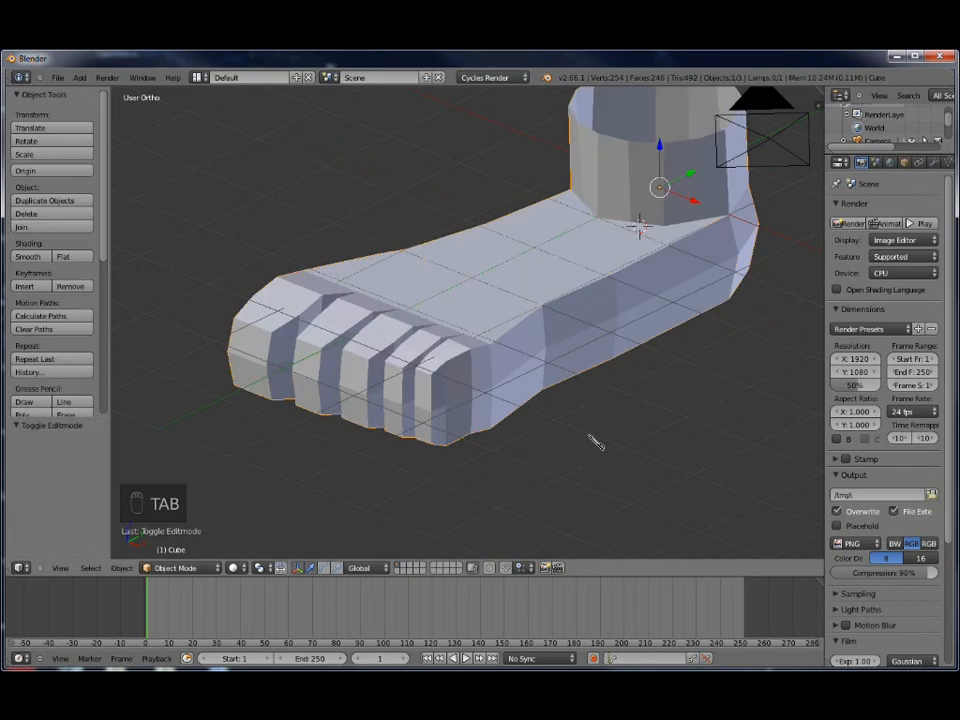
scroll(596, 443, down, 3)
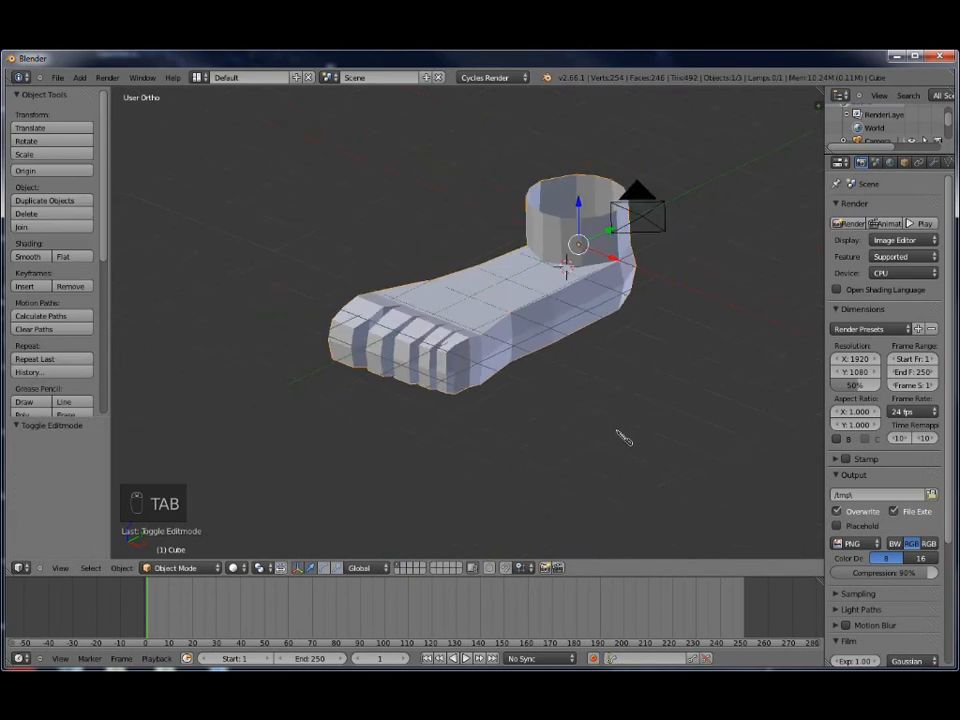
middle_drag(553, 384, 600, 370)
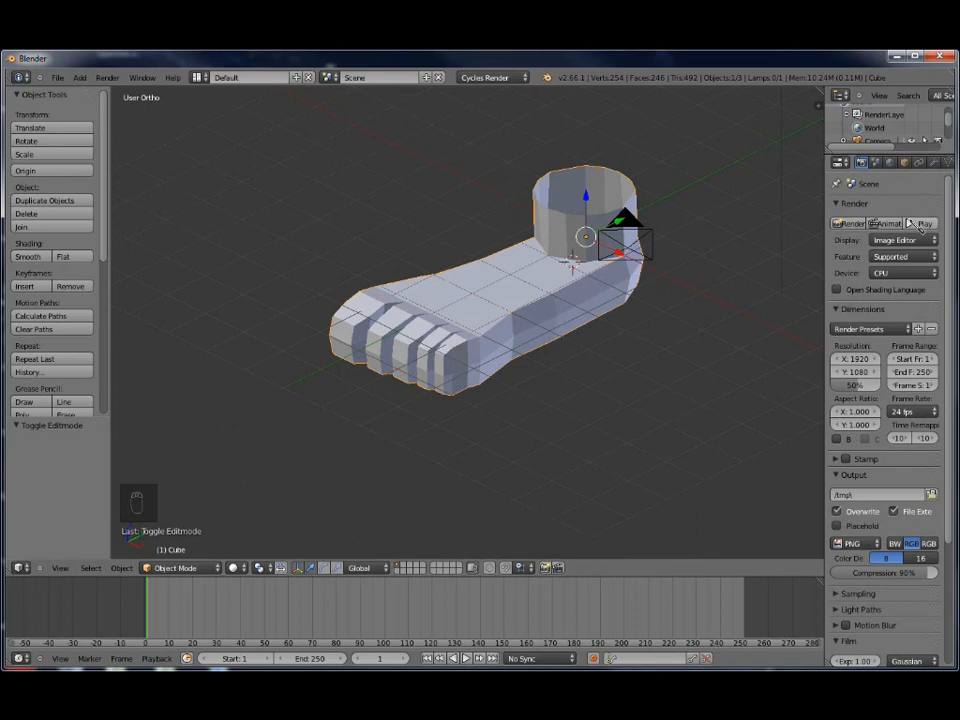
click(933, 162)
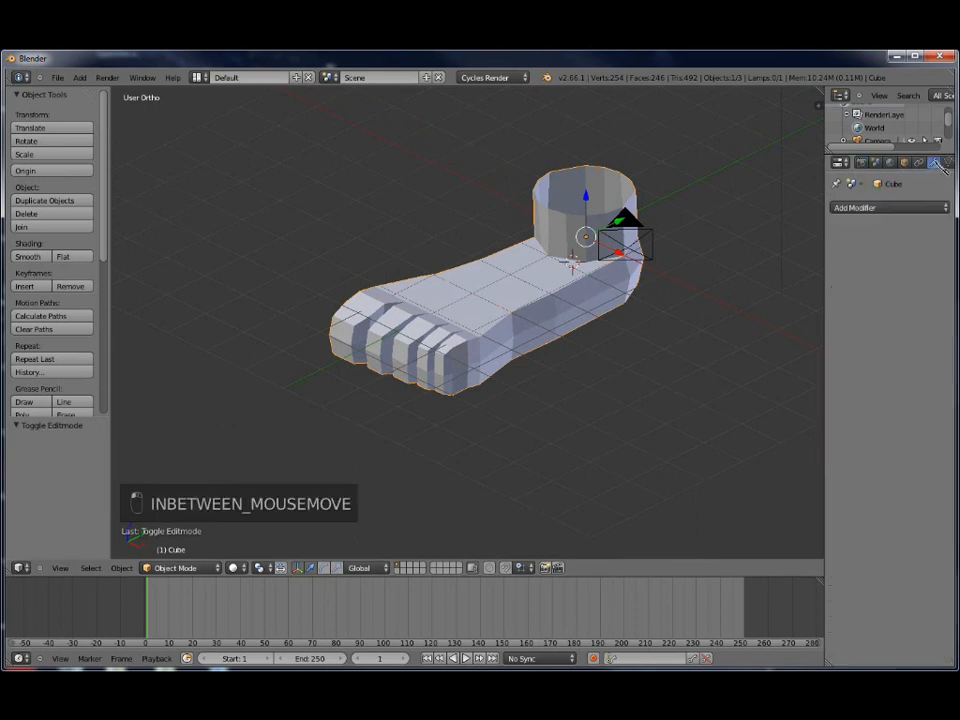
click(880, 209)
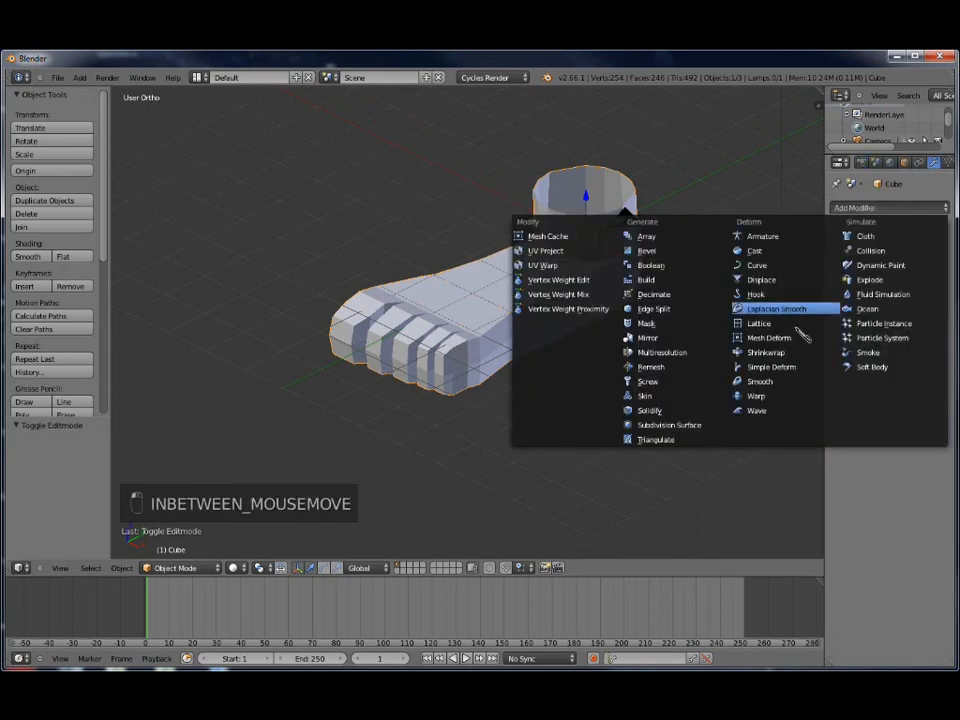
click(670, 425)
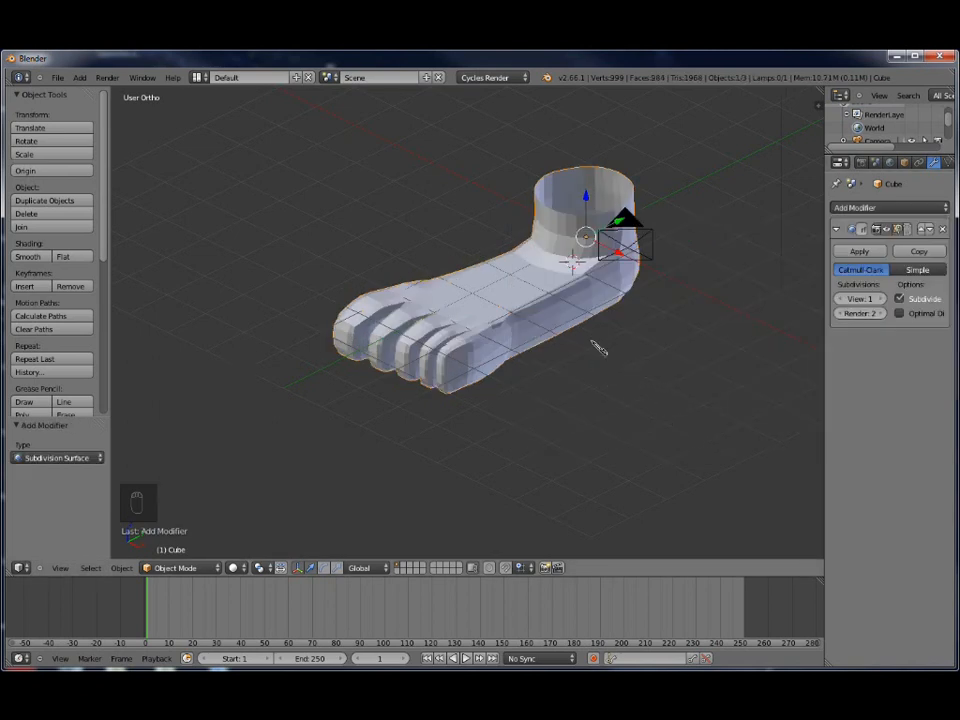
Select the foot's entire mesh in Edit Mode and apply smooth shading to it
key(Tab)
key(a)
key(a)
key(a)
key(a)
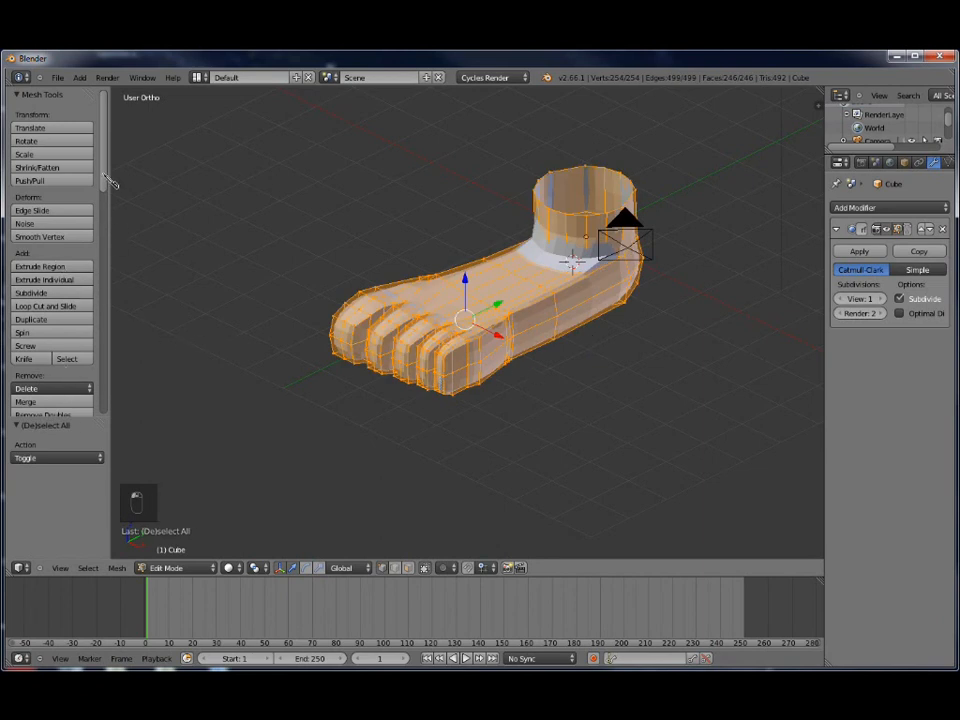
scroll(105, 220, down, 5)
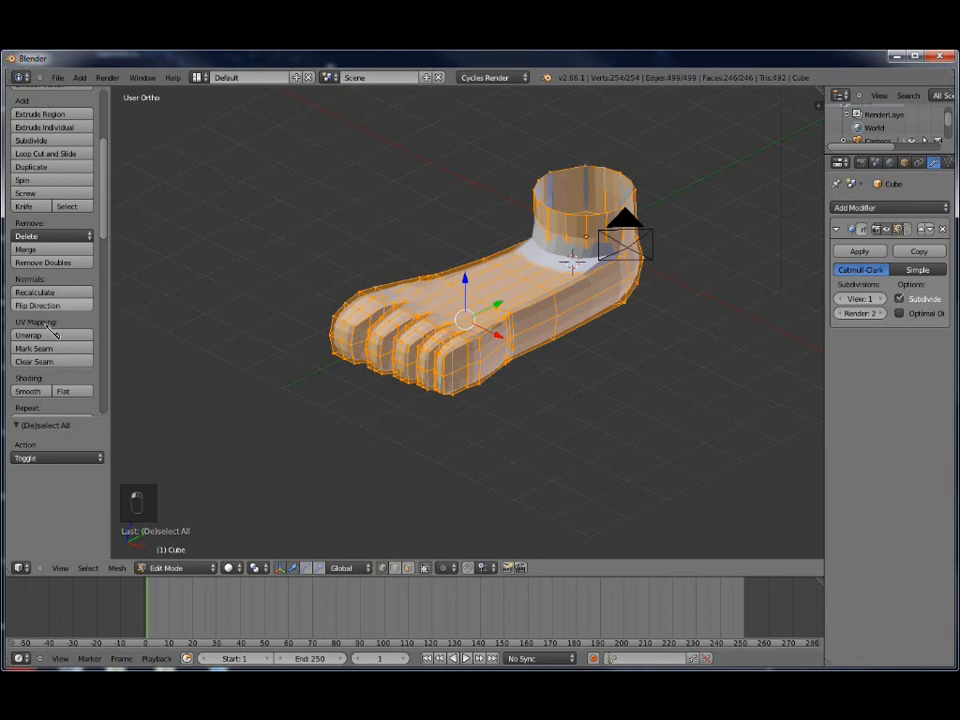
click(36, 390)
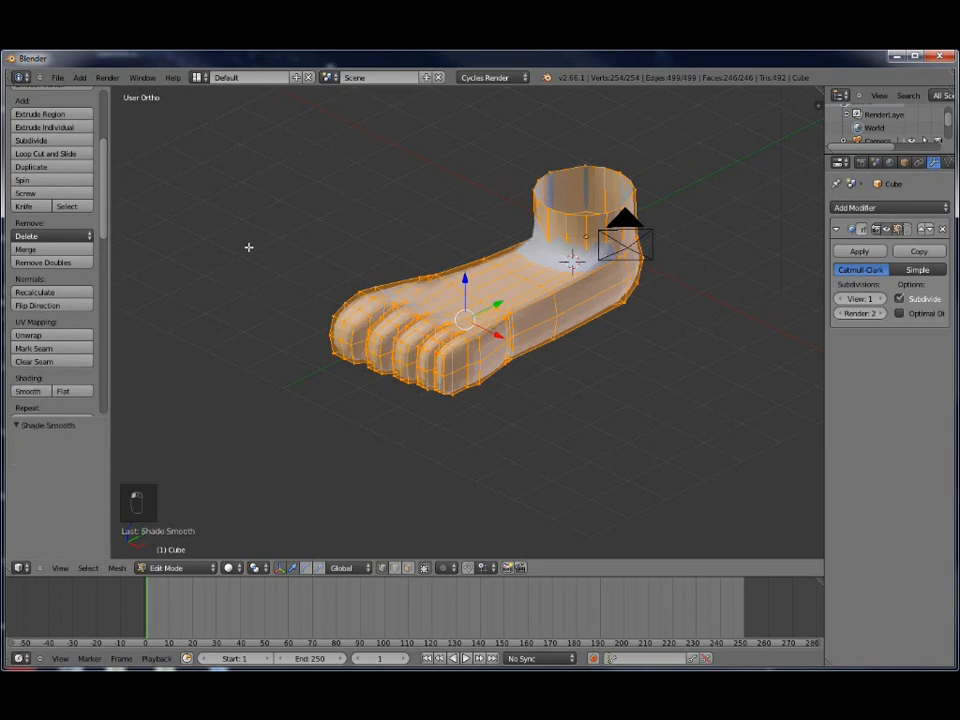
Deselect the whole mesh and limit selection to visible geometry for working on the tops of the toes
middle_drag(249, 251, 302, 266)
scroll(300, 264, up, 3)
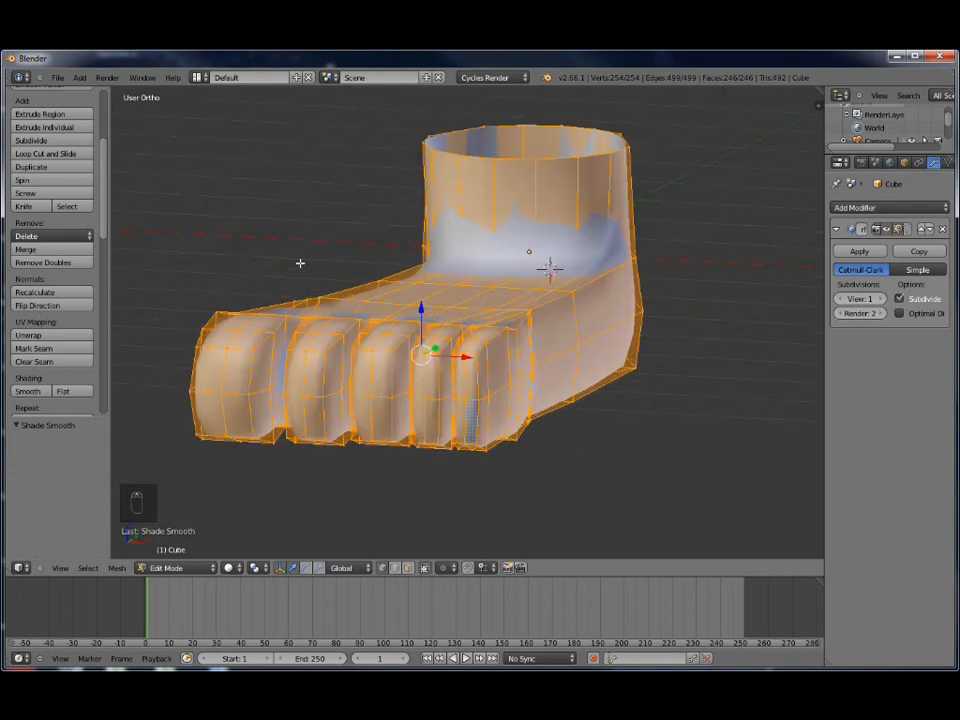
scroll(307, 341, up, 2)
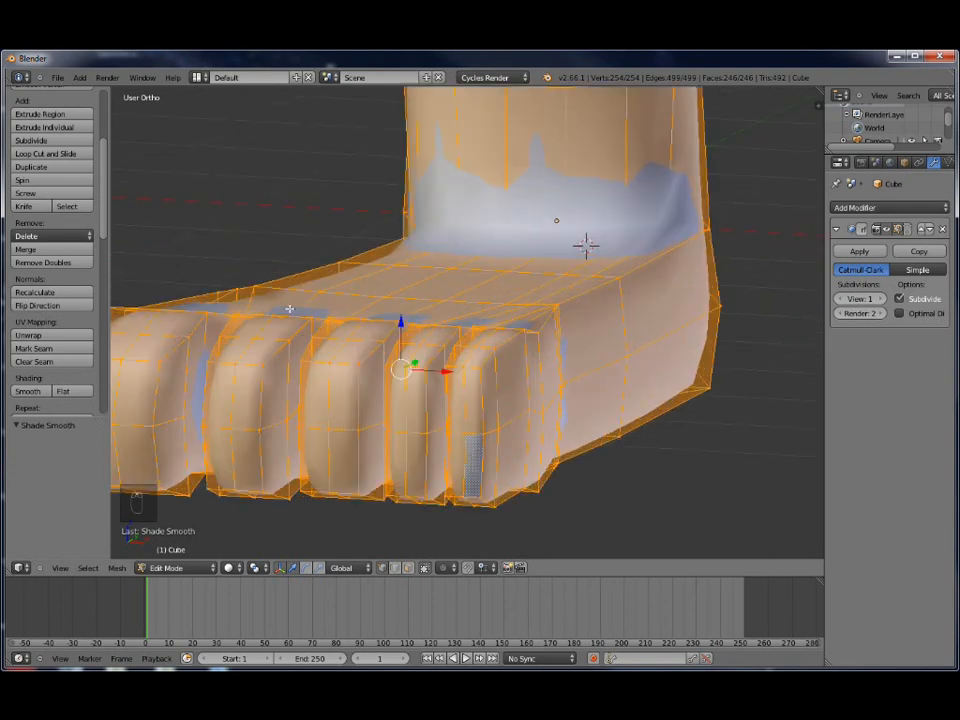
key(a)
middle_drag(228, 381, 335, 476)
click(425, 568)
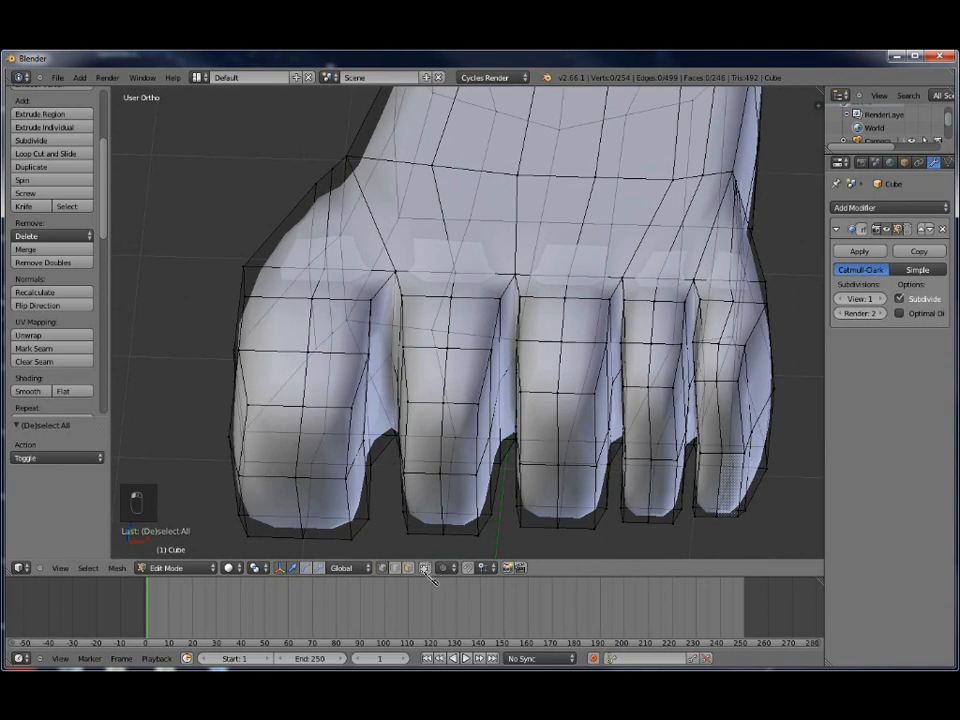
click(426, 569)
scroll(365, 464, up, 1)
middle_drag(364, 463, 355, 461)
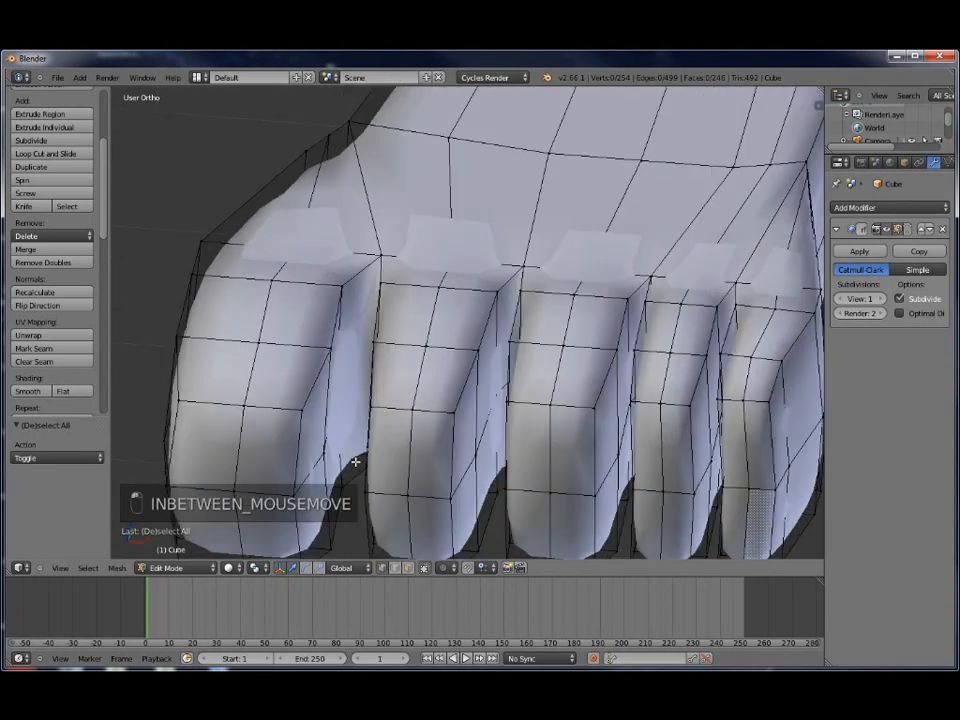
Select the nine vertices bounding the four faces on top of the big toe
shift+right_click(301, 411)
shift+right_click(333, 346)
shift+right_click(322, 278)
shift+right_click(268, 276)
shift+right_click(193, 274)
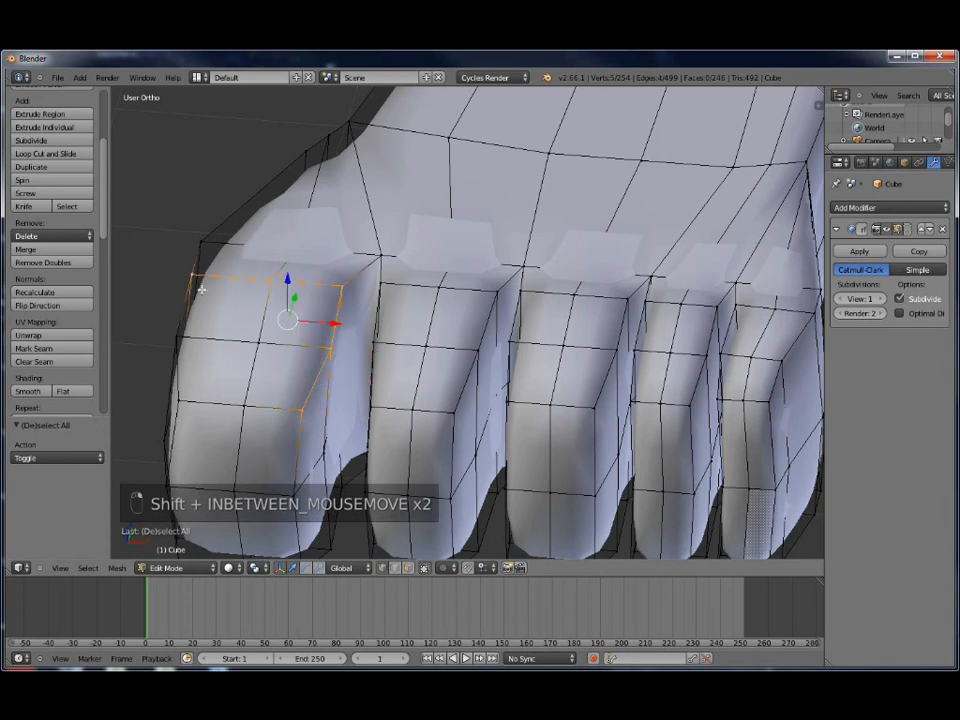
shift+right_click(257, 340)
shift+right_click(178, 338)
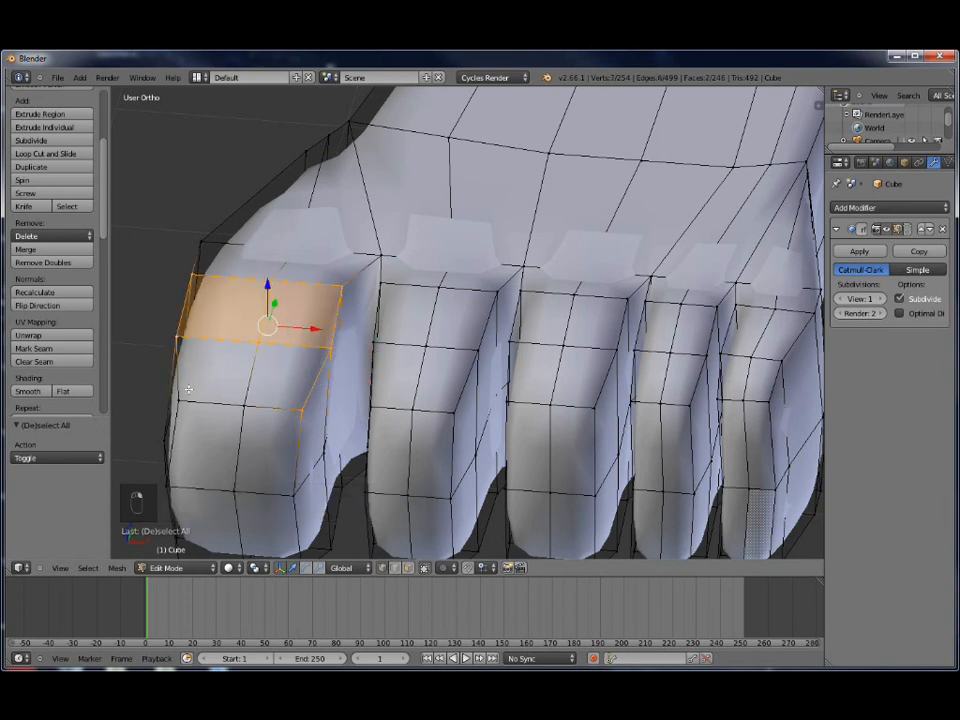
shift+right_click(239, 399)
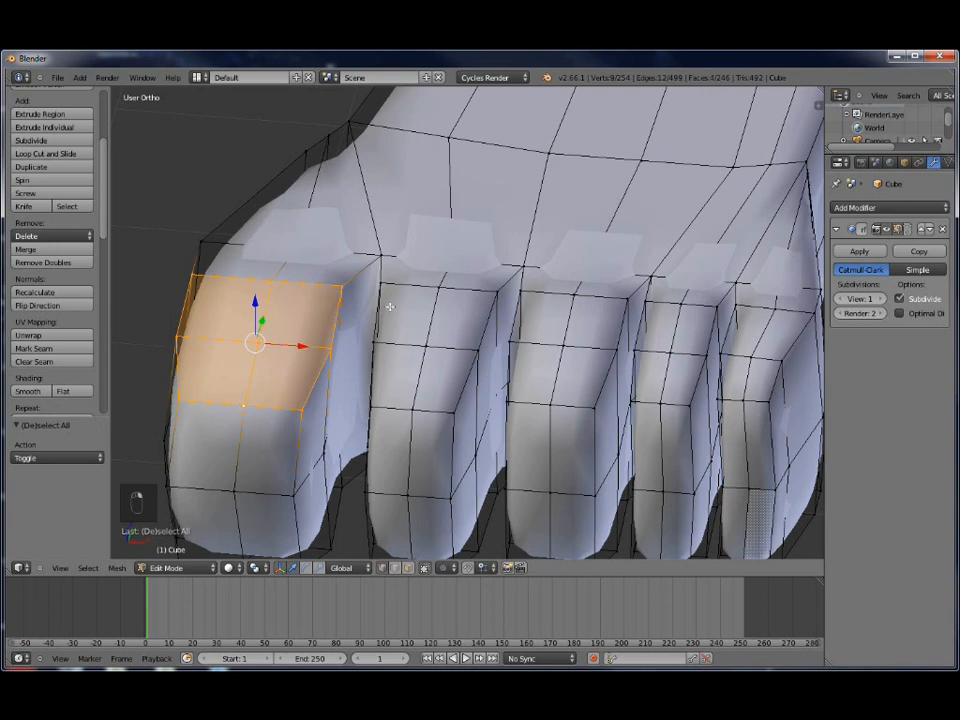
Try to inset the big toe's four top faces with a thickness of 0.0100 and select the inner faces
key(i)
click(345, 346)
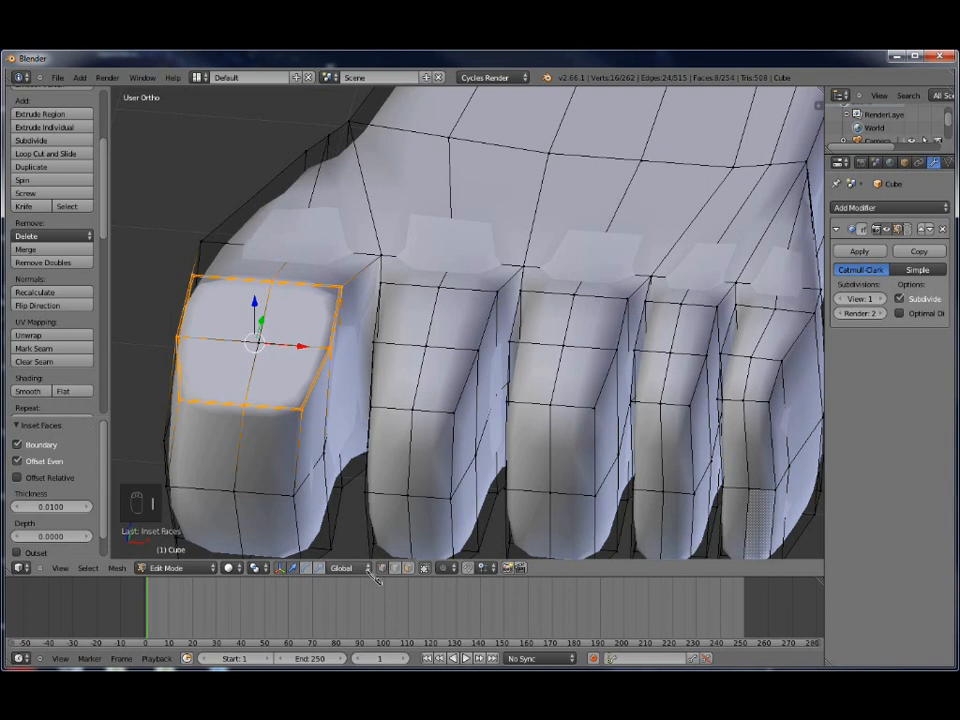
click(408, 567)
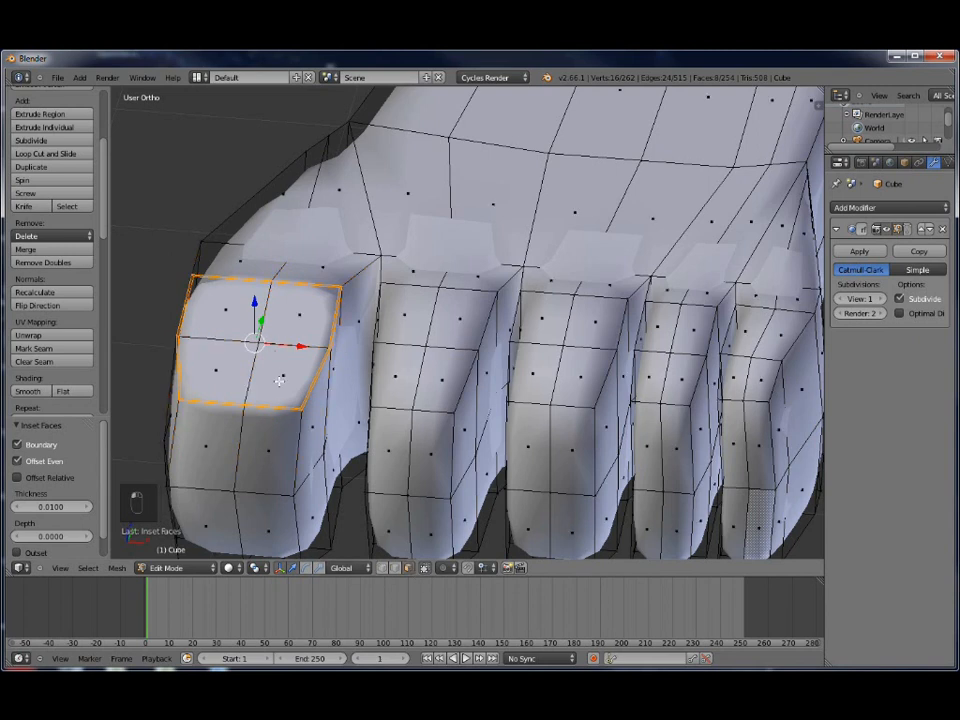
right_click(277, 373)
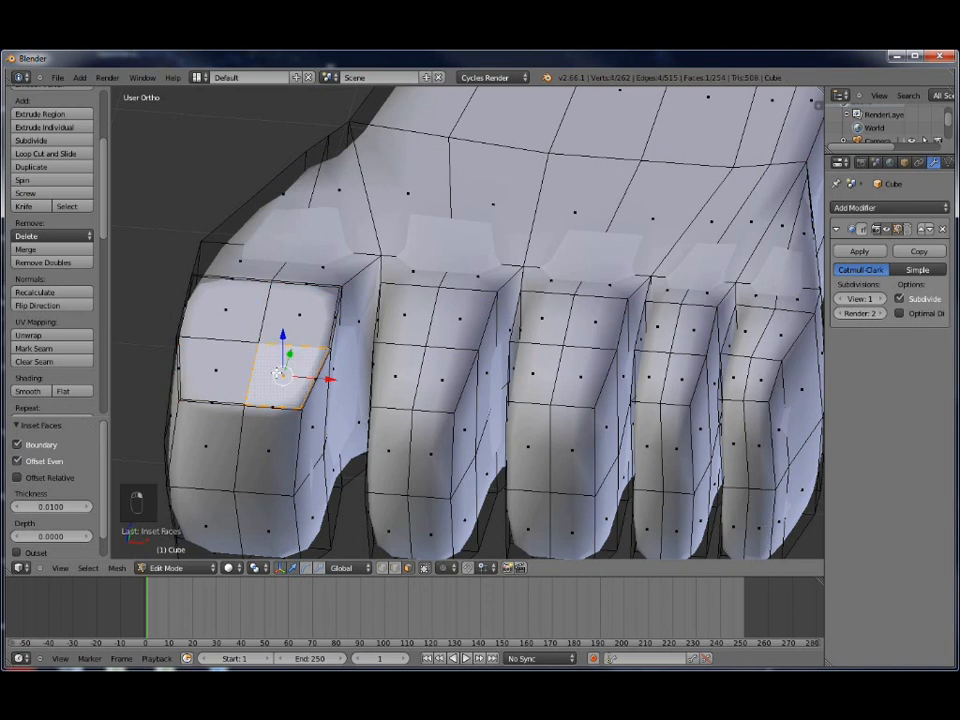
shift+right_click(290, 305)
shift+right_click(229, 310)
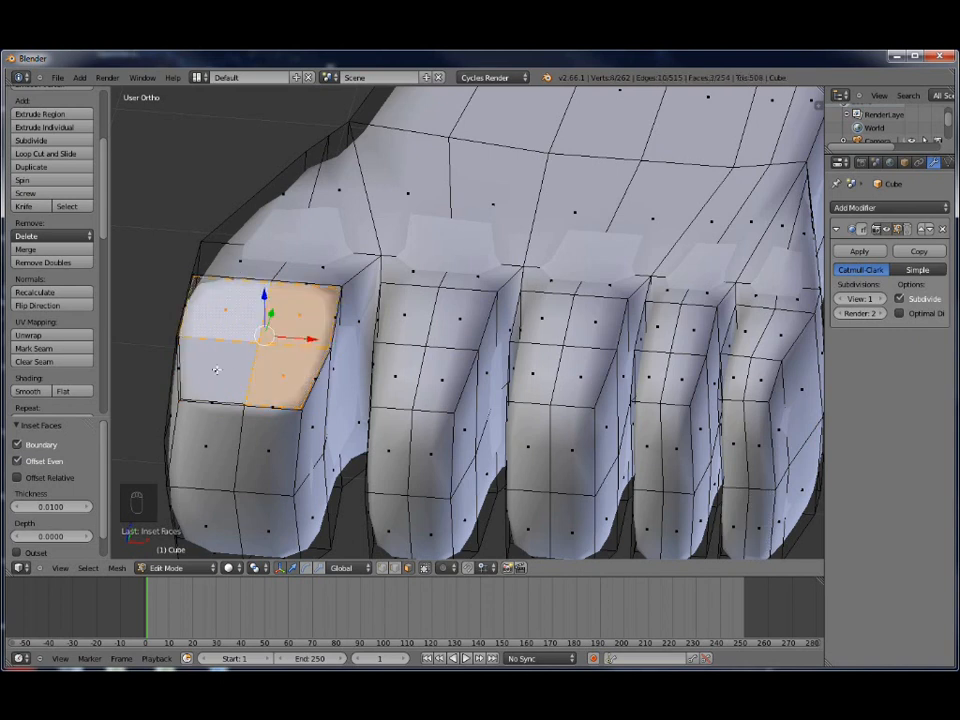
Undo the inner face selections and the inset on the big toe's four top faces
key(ctrl+z)
key(ctrl+z)
key(ctrl+z)
key(ctrl+z)
key(ctrl+z)
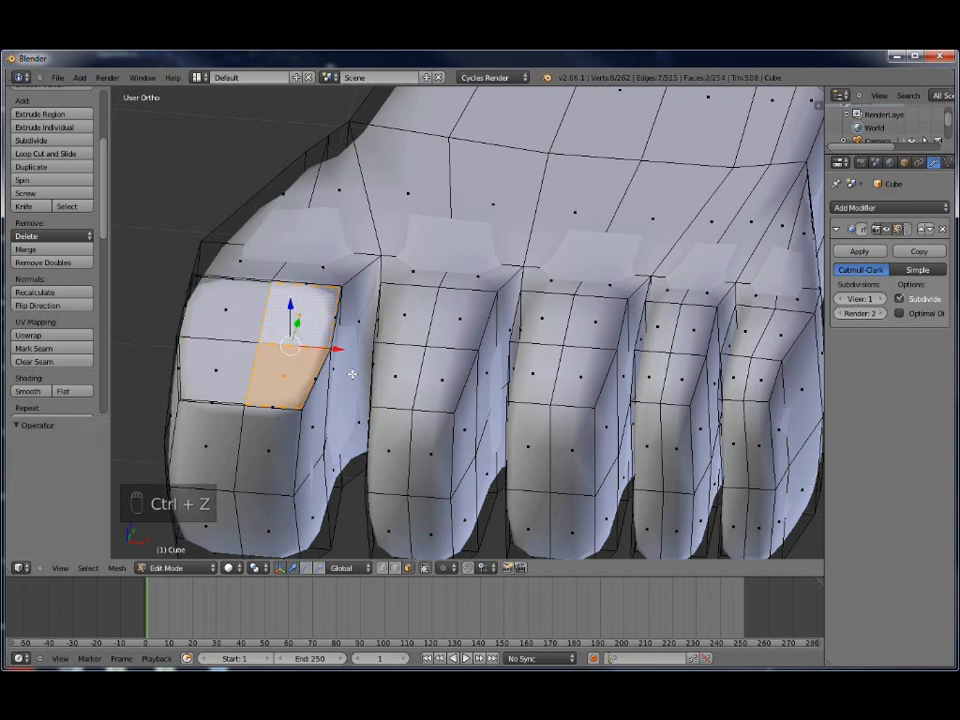
key(ctrl+z)
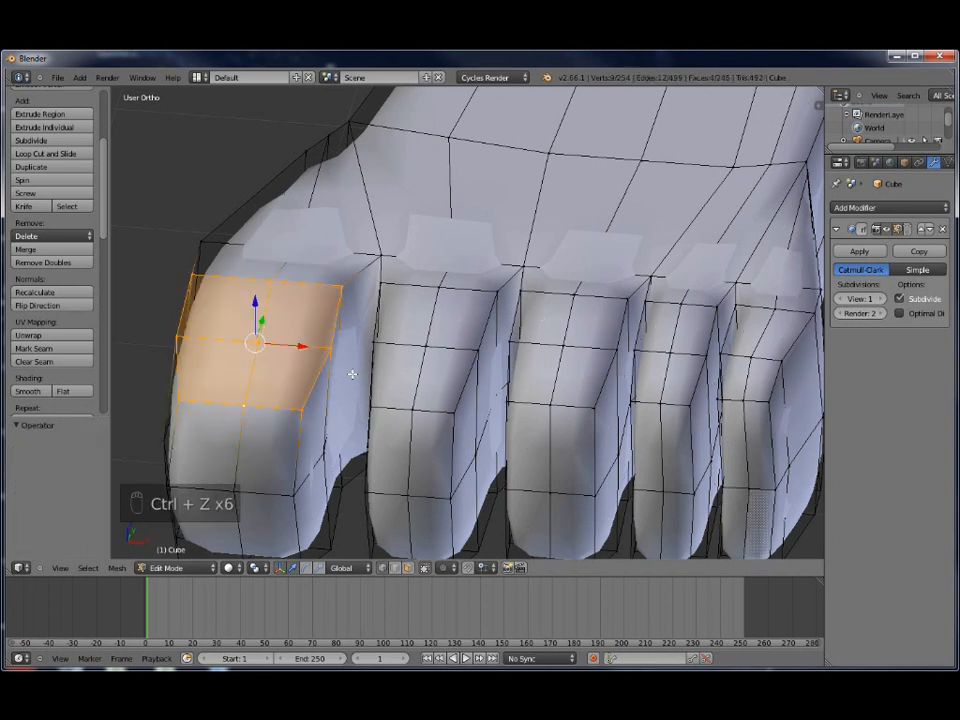
Reduce the selection to the big toe's front two top faces and inset them with a thickness of 0.0100
shift+right_click(340, 286)
shift+right_click(270, 276)
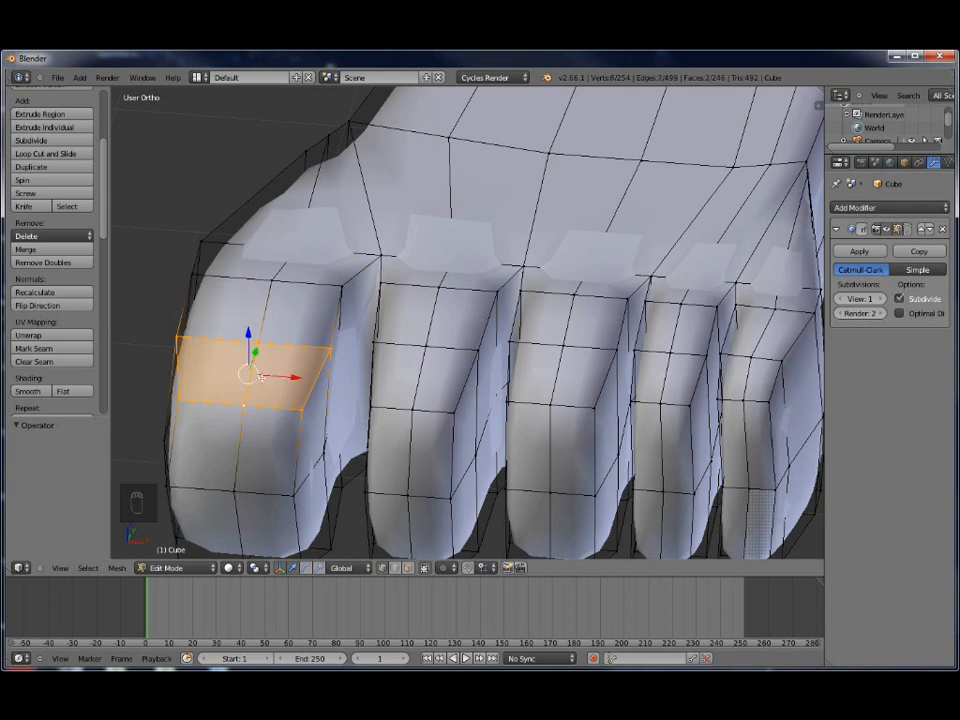
key(i)
click(328, 430)
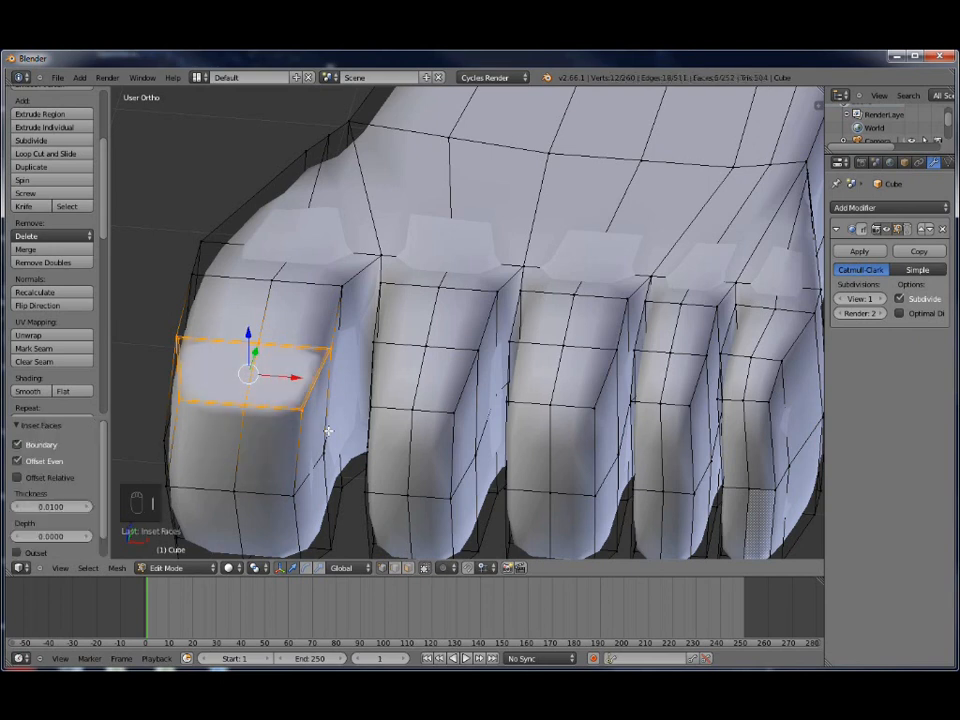
Extrude the two inner nail faces of the big toe and raise them about 0.023 along Z
click(408, 569)
right_click(205, 377)
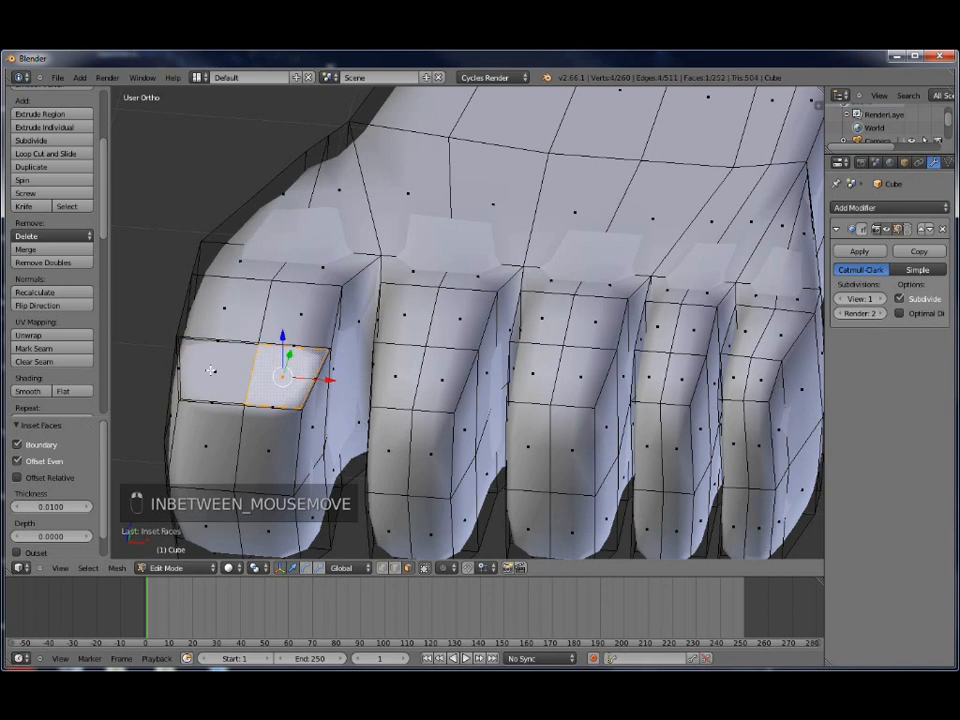
key(e)
key(e)
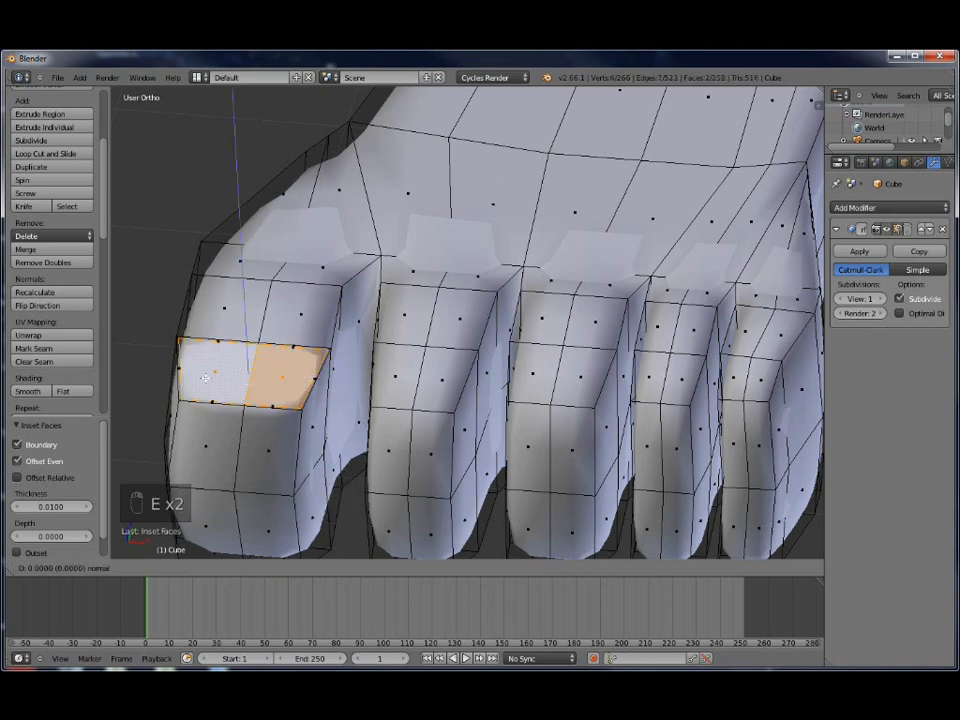
drag(246, 334, 247, 325)
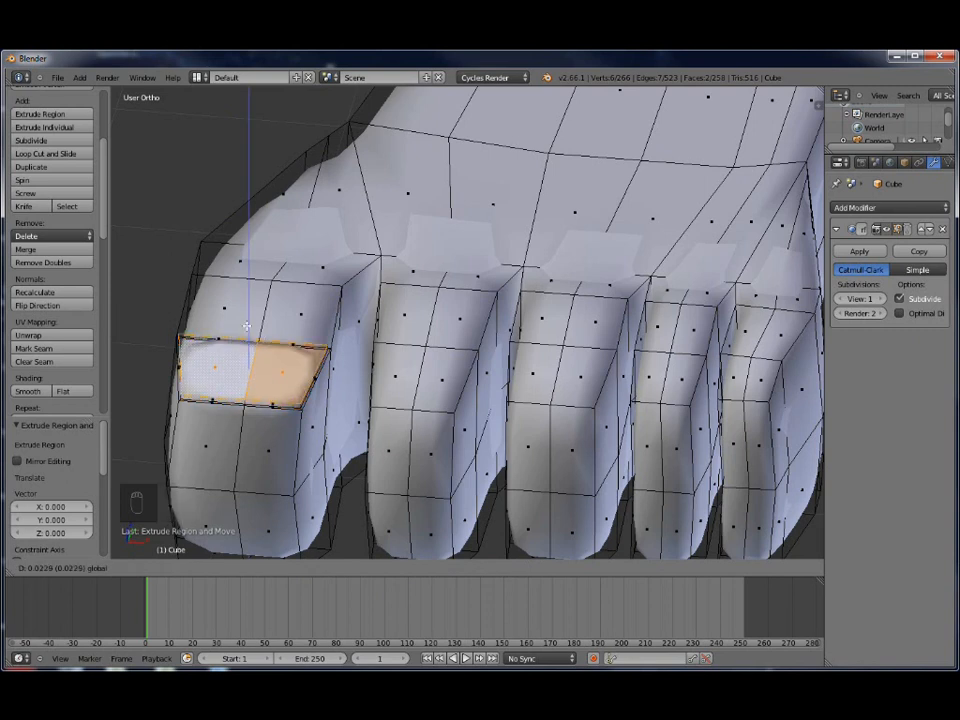
click(247, 325)
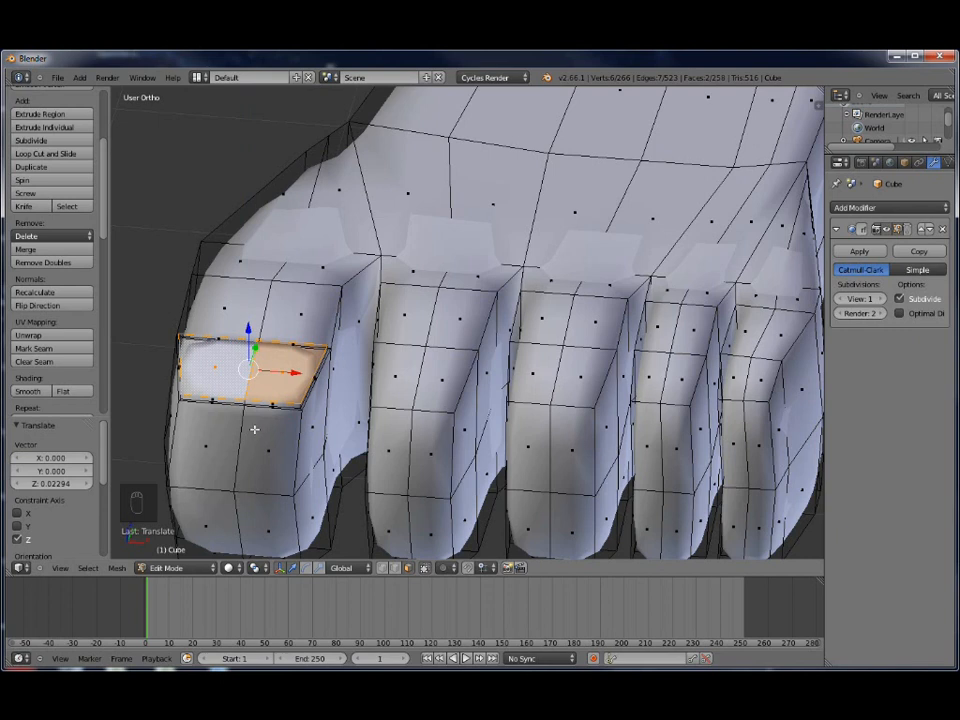
Extrude the two narrow faces along the toenail's front edge and move them about -0.046 along Y
right_click(272, 404)
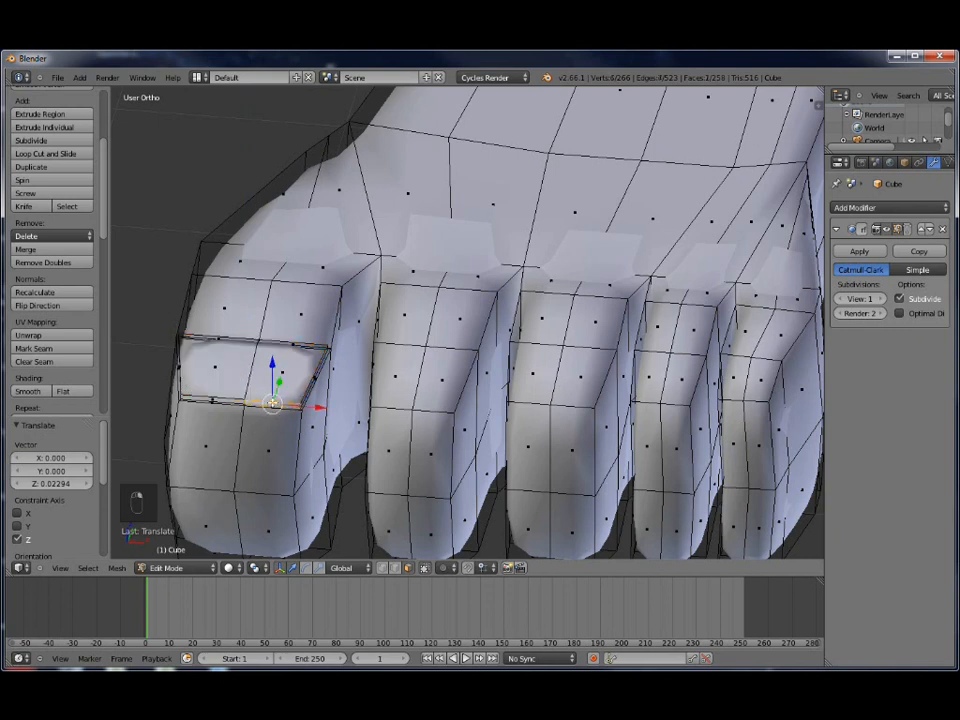
shift+right_click(217, 399)
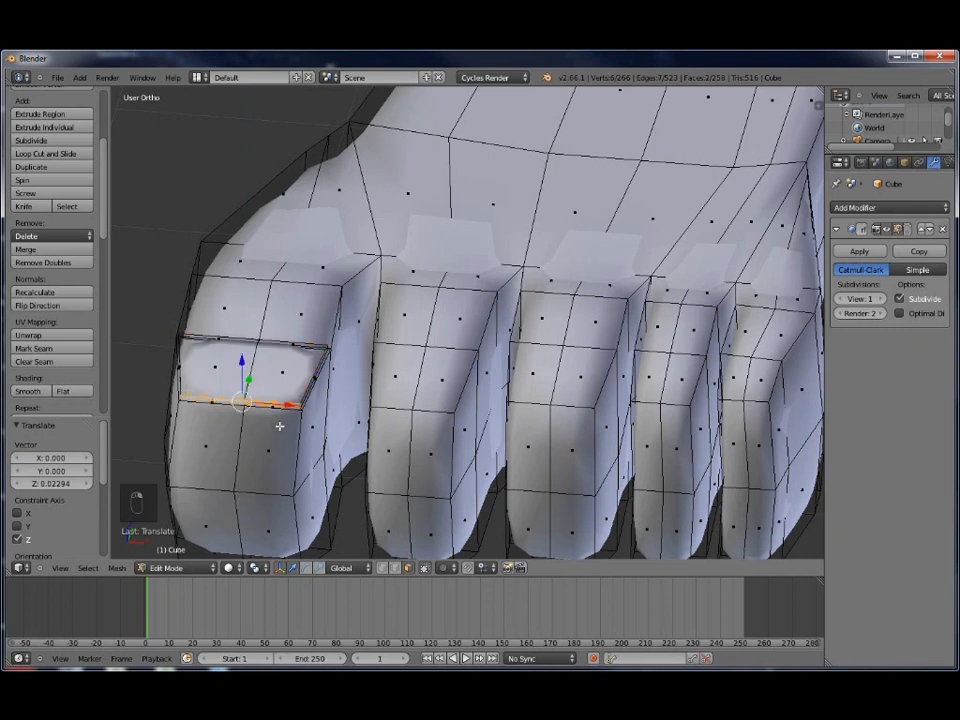
key(e)
drag(249, 378, 247, 386)
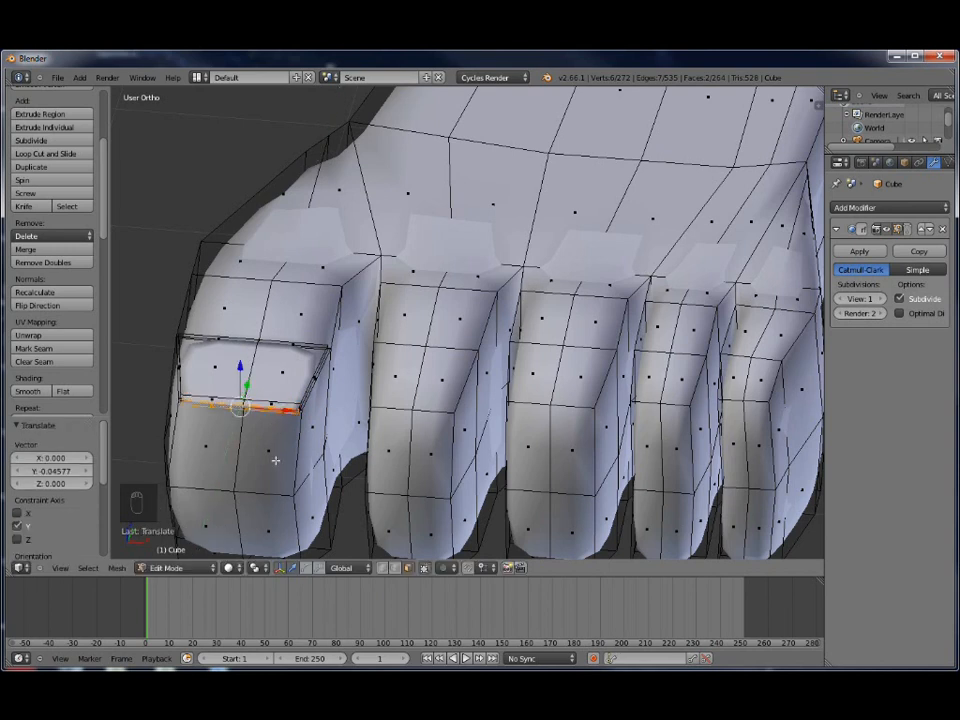
Select the two middle vertices of the toenail's front edge and move them -0.120 along Y
middle_drag(227, 446, 230, 485)
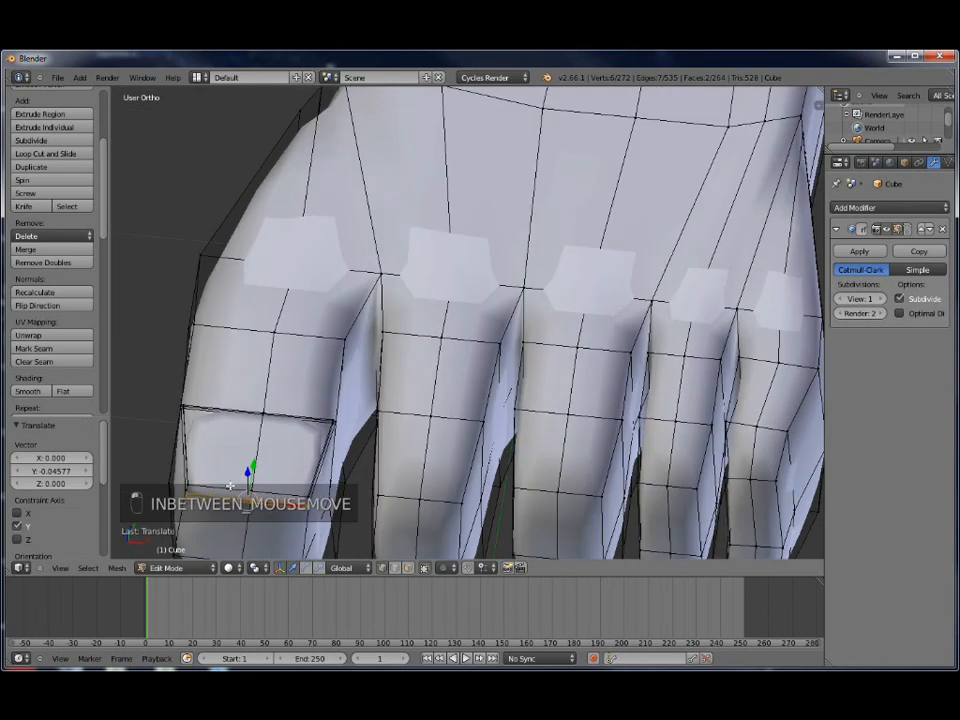
scroll(358, 341, down, 4)
middle_drag(377, 316, 385, 387)
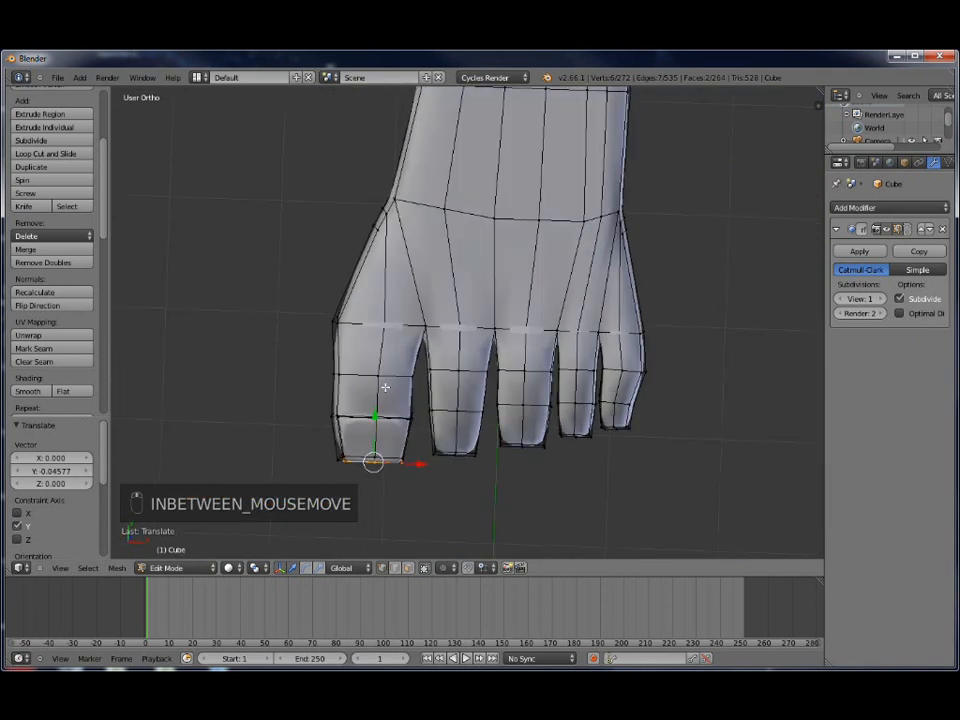
middle_drag(391, 502, 485, 192)
scroll(399, 463, up, 4)
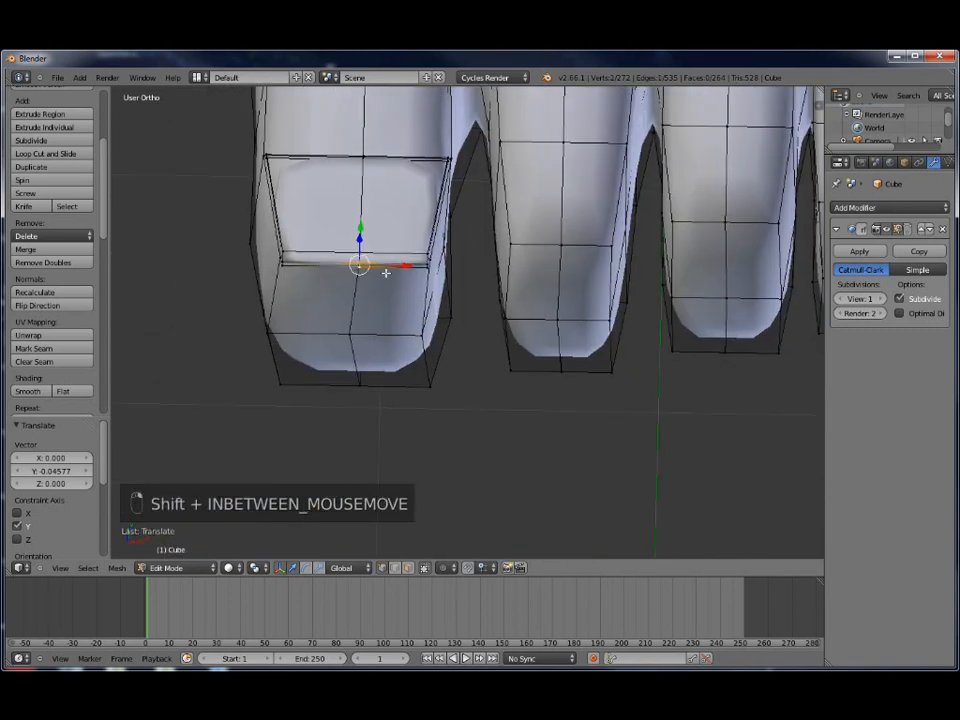
middle_drag(374, 243, 342, 147)
drag(351, 141, 330, 160)
scroll(311, 259, down, 5)
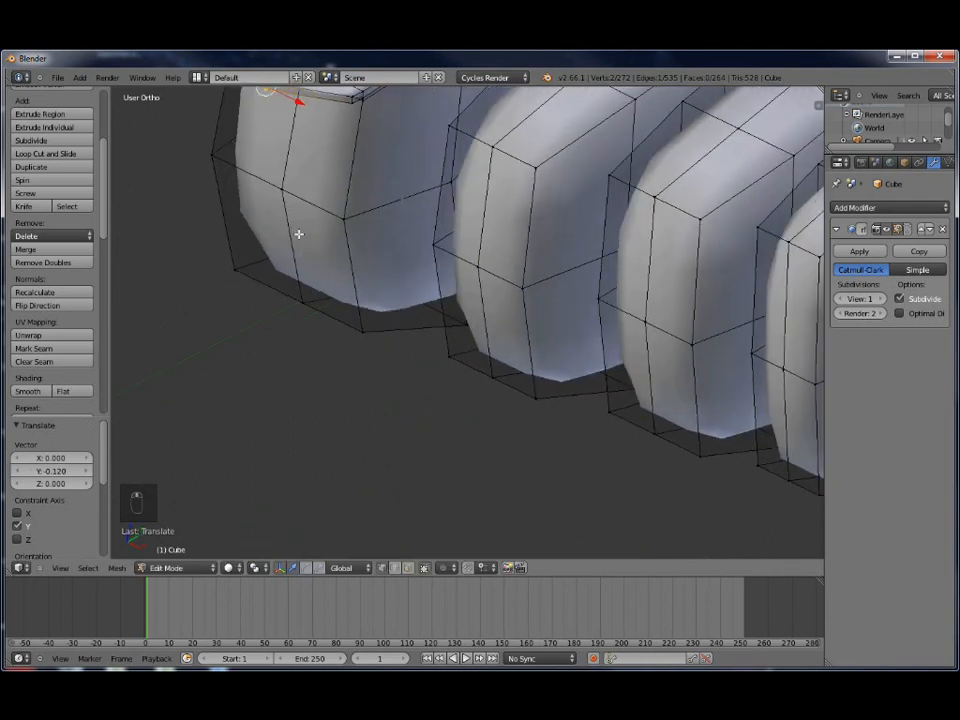
Lower the two middle vertices of the toenail's front edge about 0.045 along Z and check the nail outside Edit Mode
middle_drag(425, 276, 381, 259)
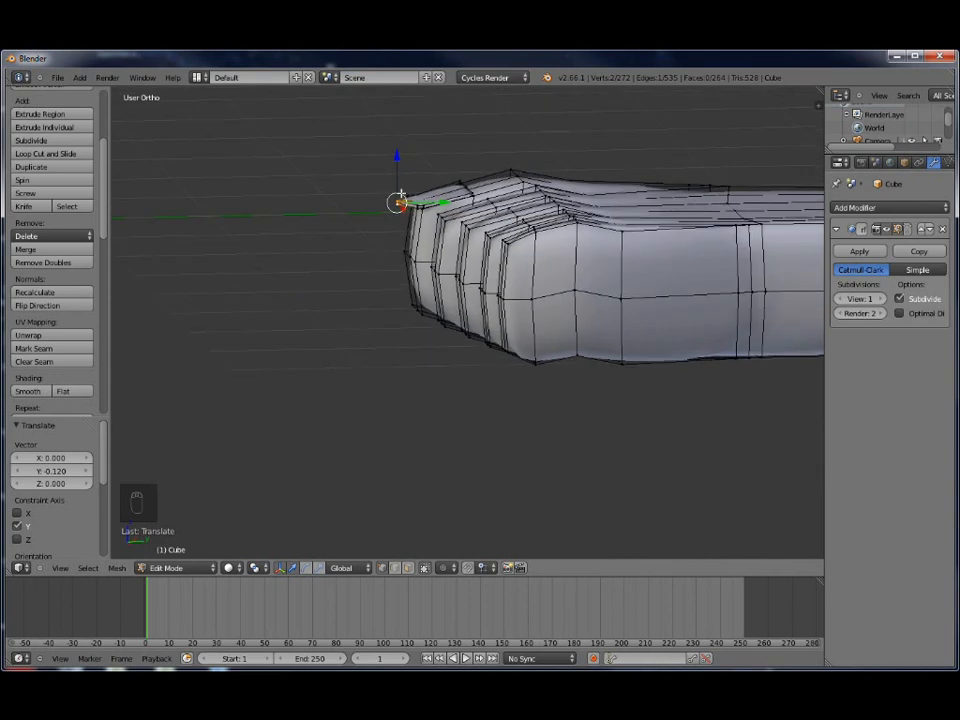
drag(397, 156, 397, 161)
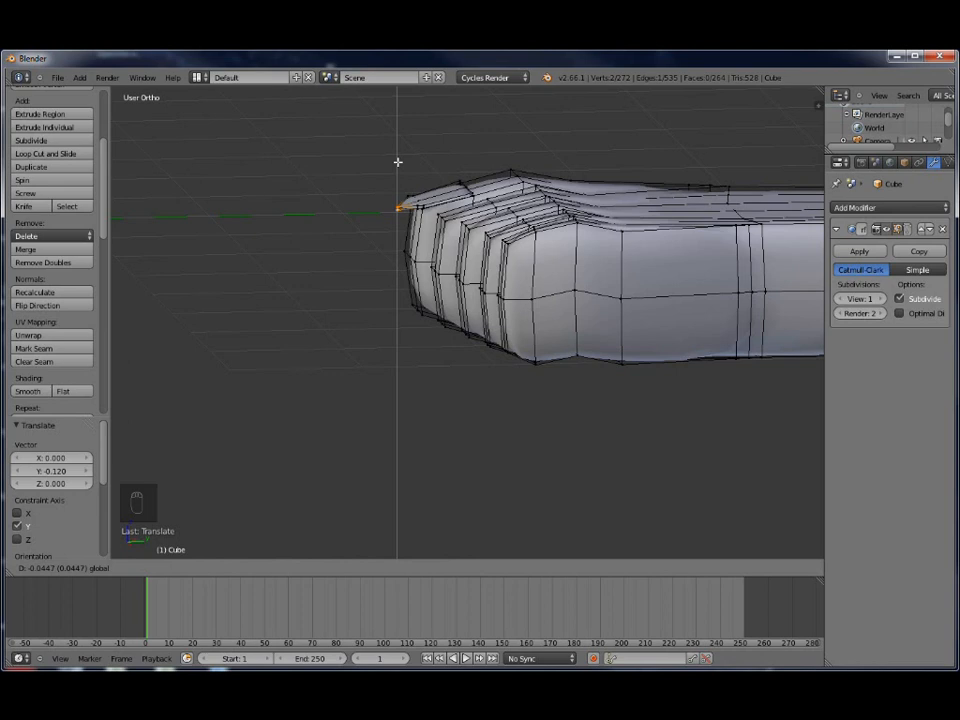
drag(397, 161, 397, 161)
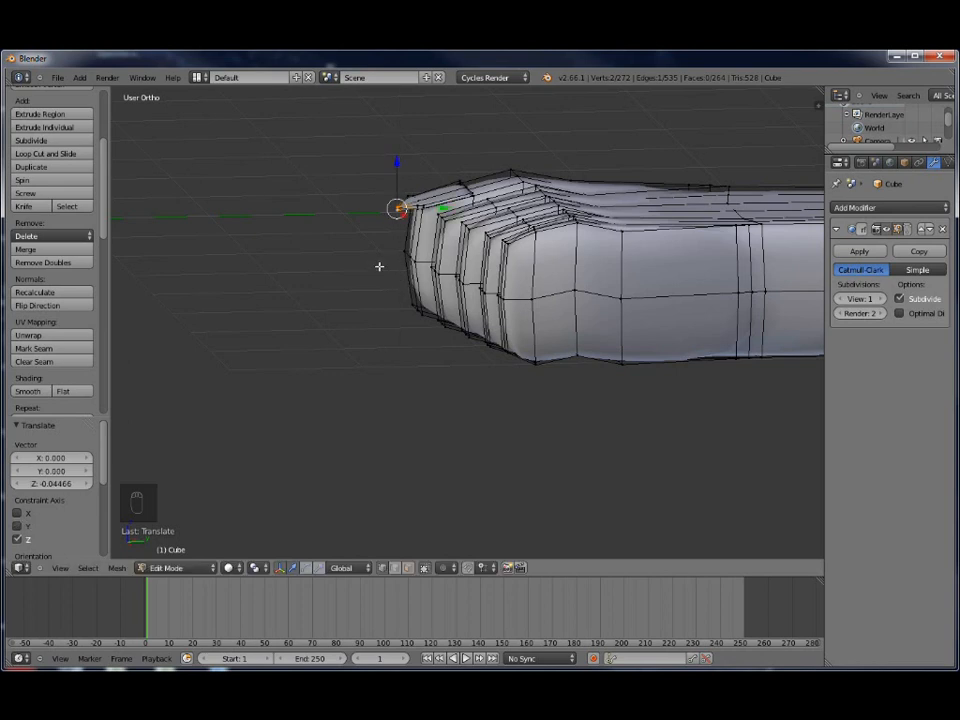
key(Tab)
middle_drag(375, 257, 424, 339)
key(Tab)
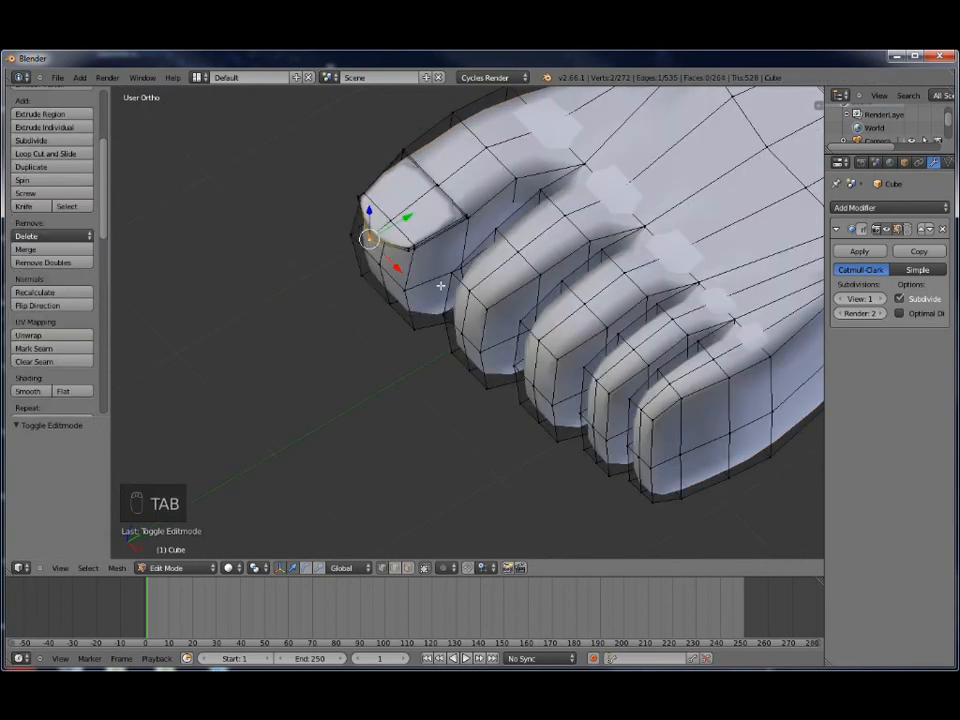
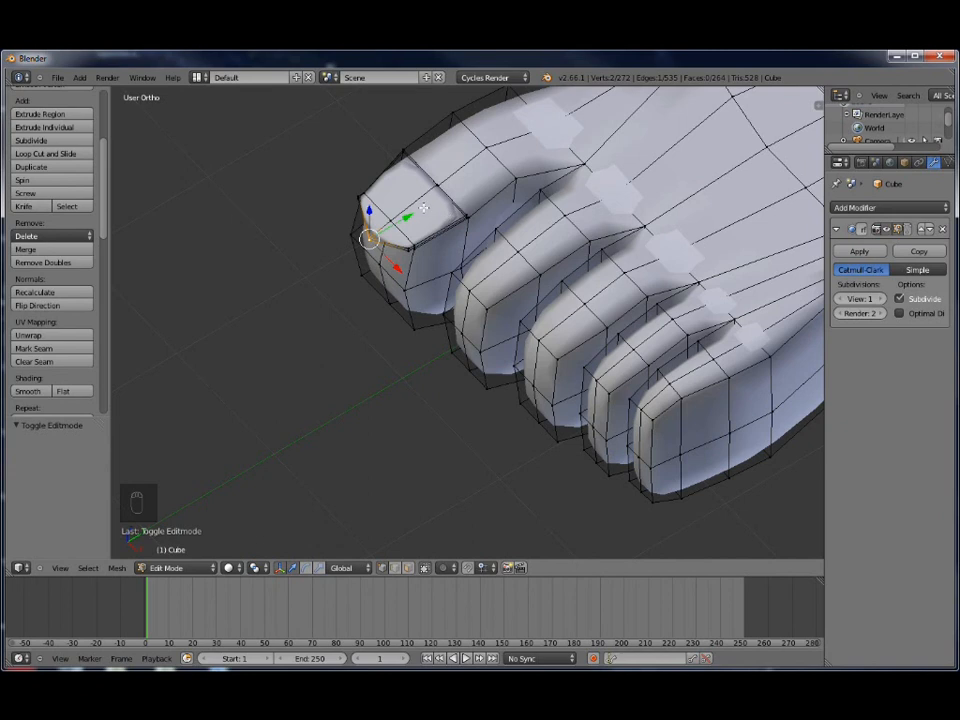
Move the middle top vertex of the toenail's rear edge about -0.052 along Y
scroll(426, 205, up, 5)
shift+middle_drag(422, 197, 502, 540)
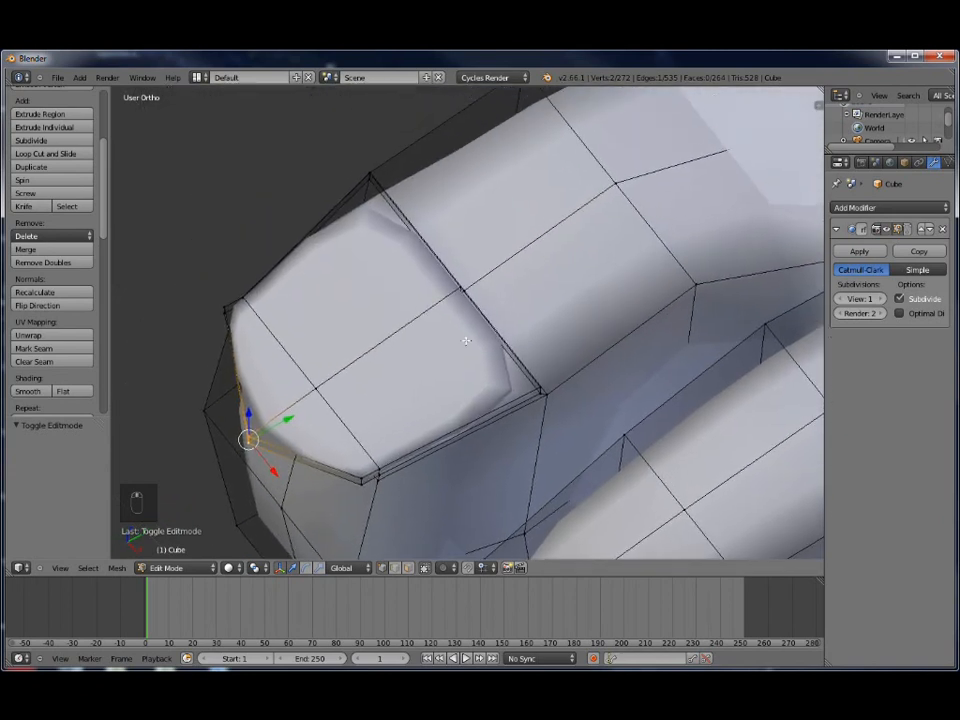
shift+right_click(462, 286)
drag(509, 265, 390, 232)
shift+right_click(368, 174)
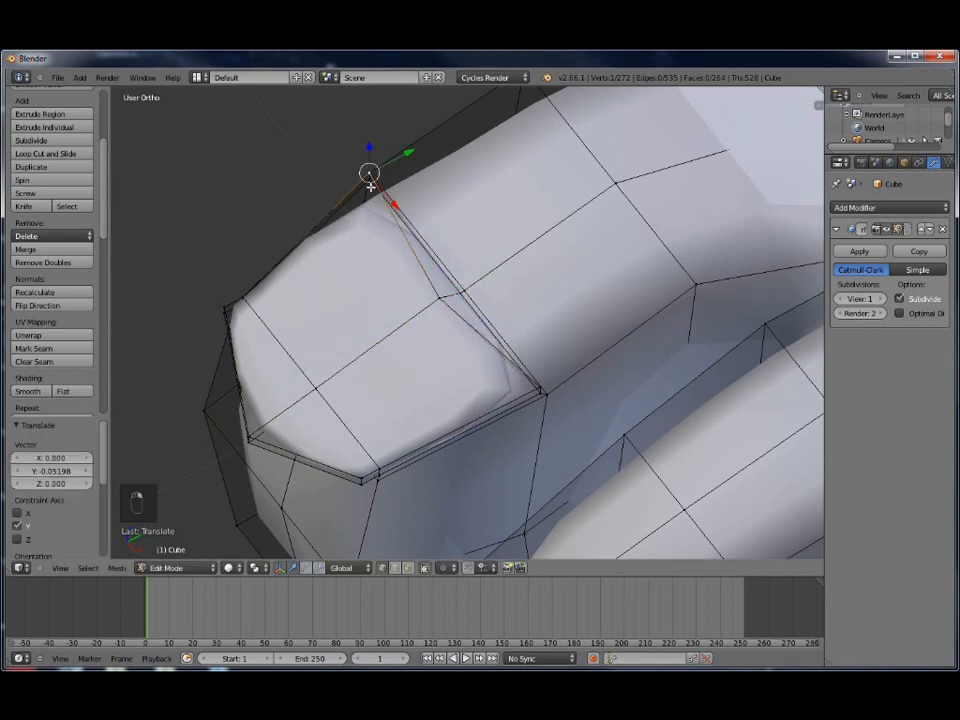
Move the toenail's top rear corner vertex beside the second toe about -0.055 along Y and -0.045 along X
right_click(538, 385)
key(g)
key(y)
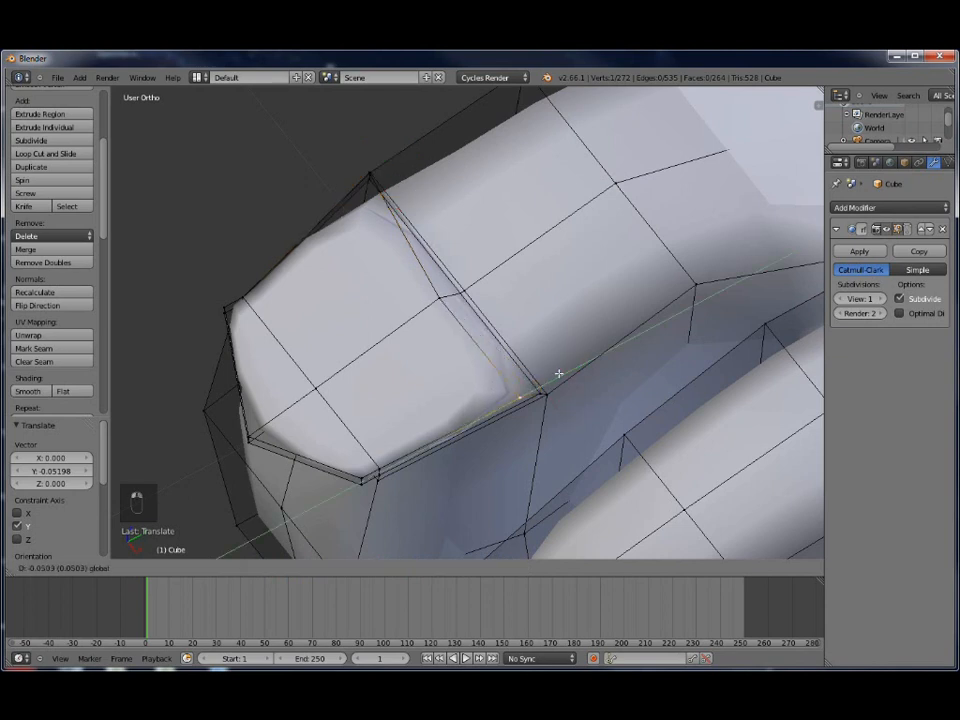
click(555, 381)
key(g)
key(x)
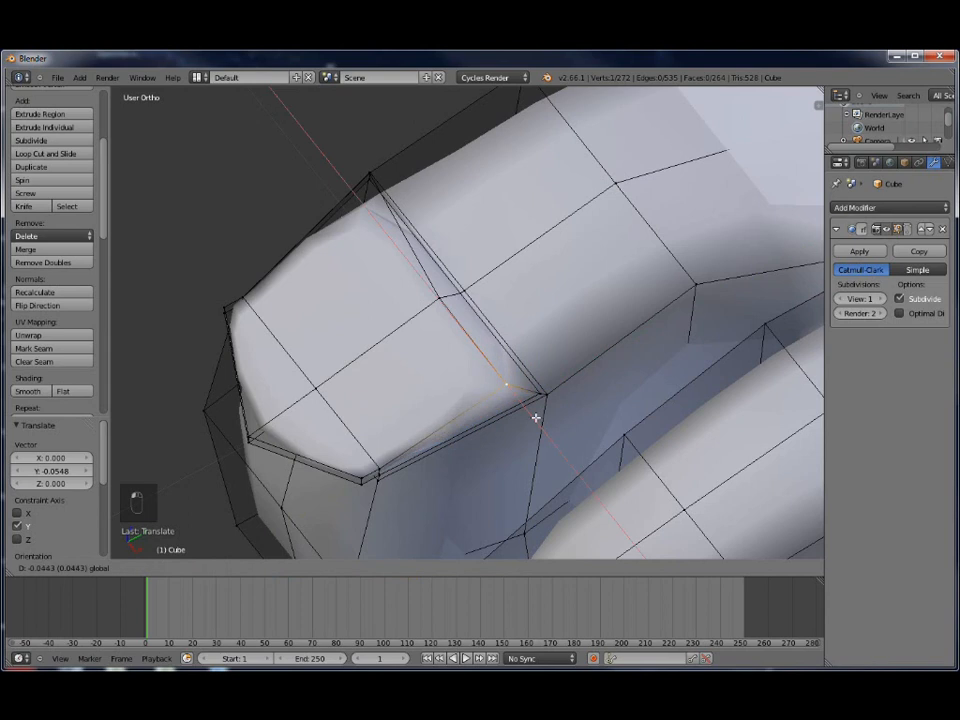
click(535, 418)
Move the two top front-corner vertices beside the second toe inward along X, by about -0.064 and -0.086
right_click(379, 467)
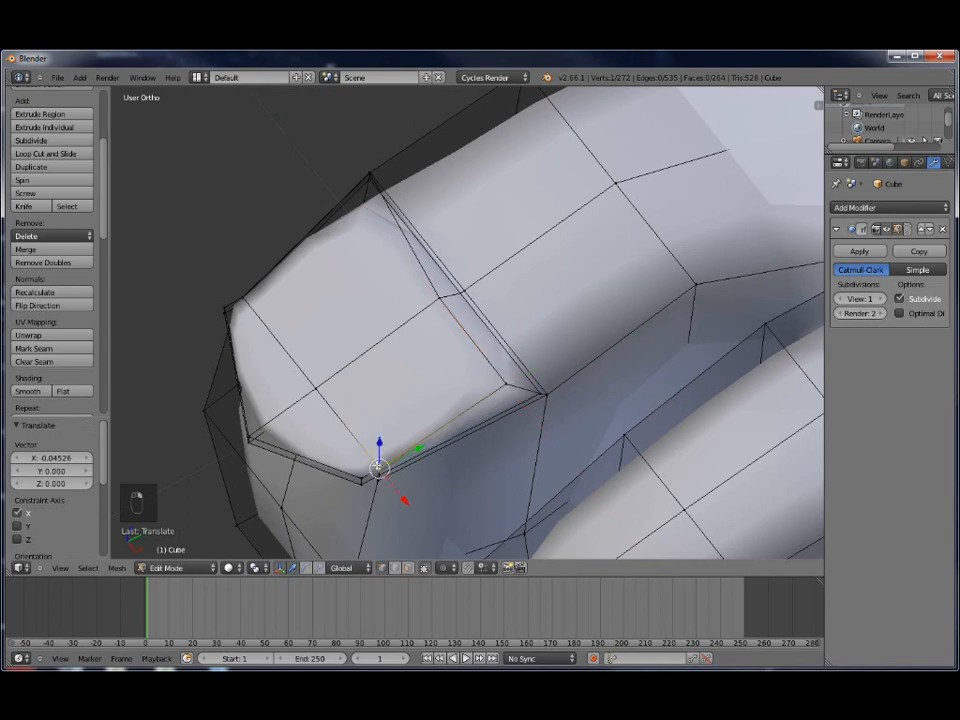
key(g)
key(x)
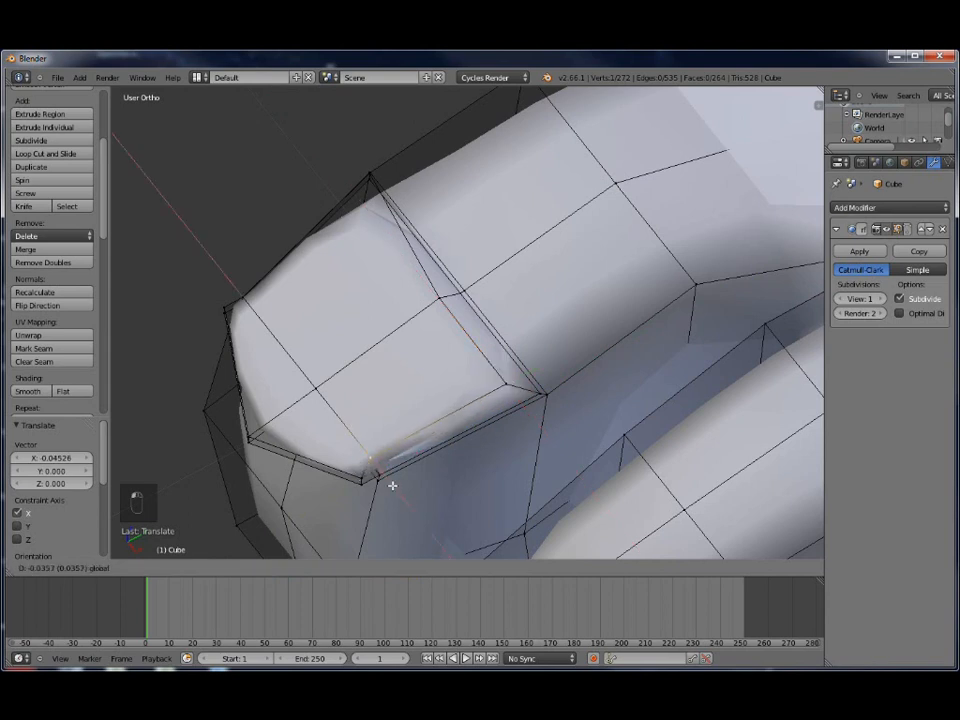
click(378, 492)
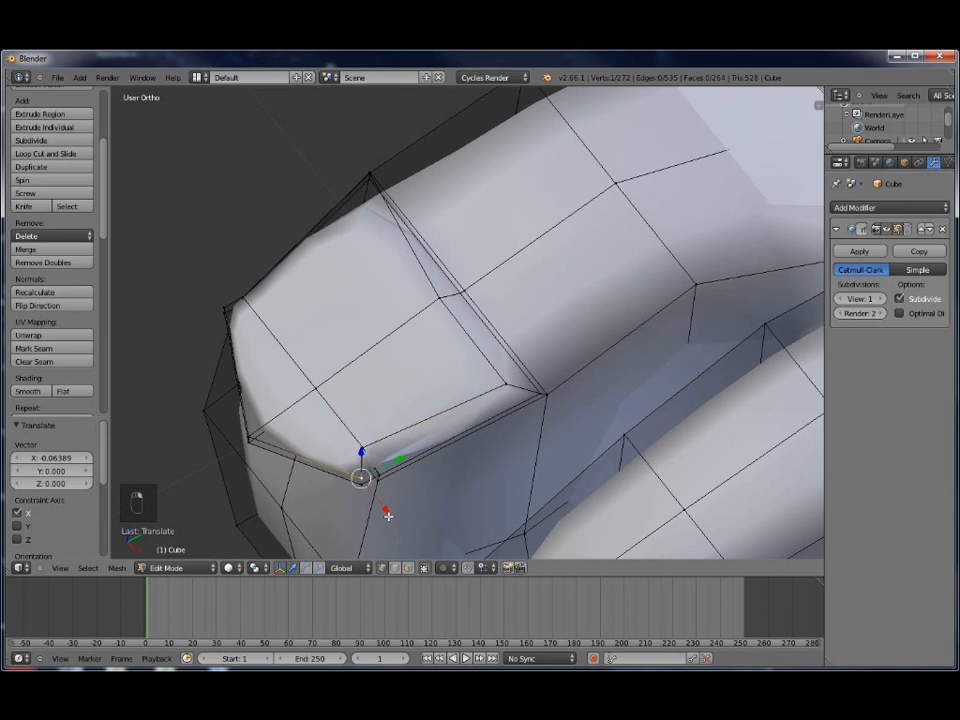
key(g)
key(x)
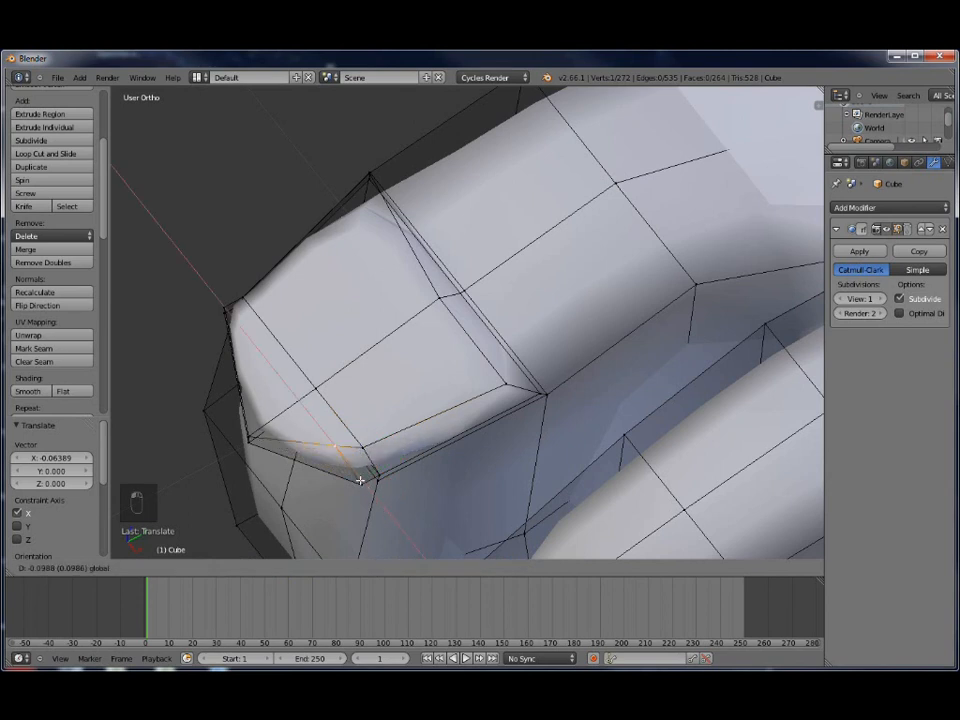
click(364, 484)
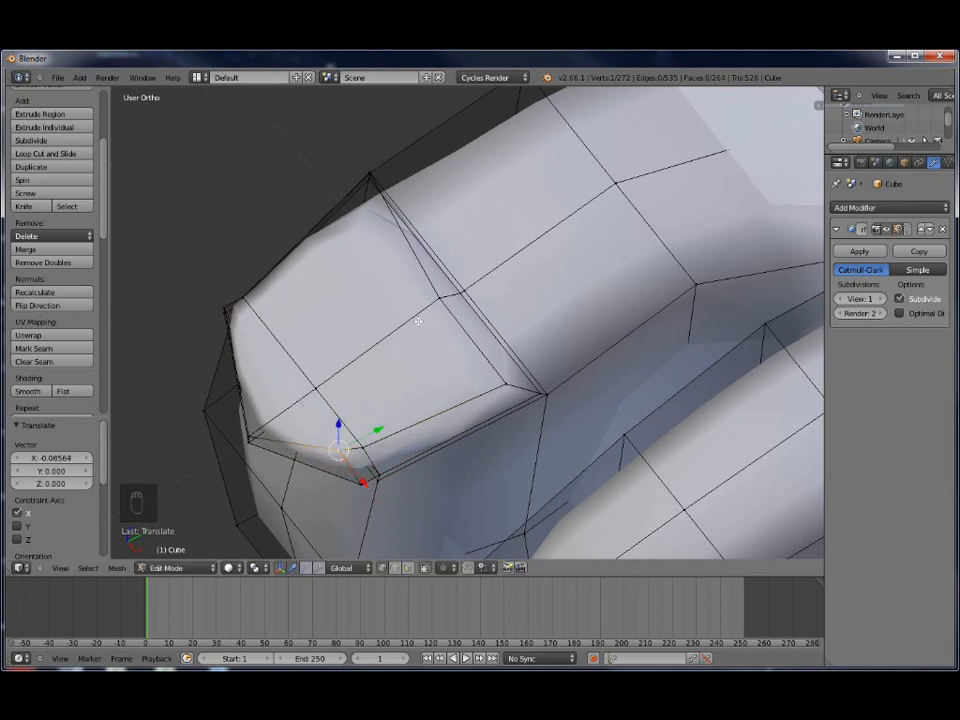
Move the two top front-corner vertices on the toenail's outer side inward along X, by about 0.050 and 0.034
middle_drag(317, 311, 388, 416)
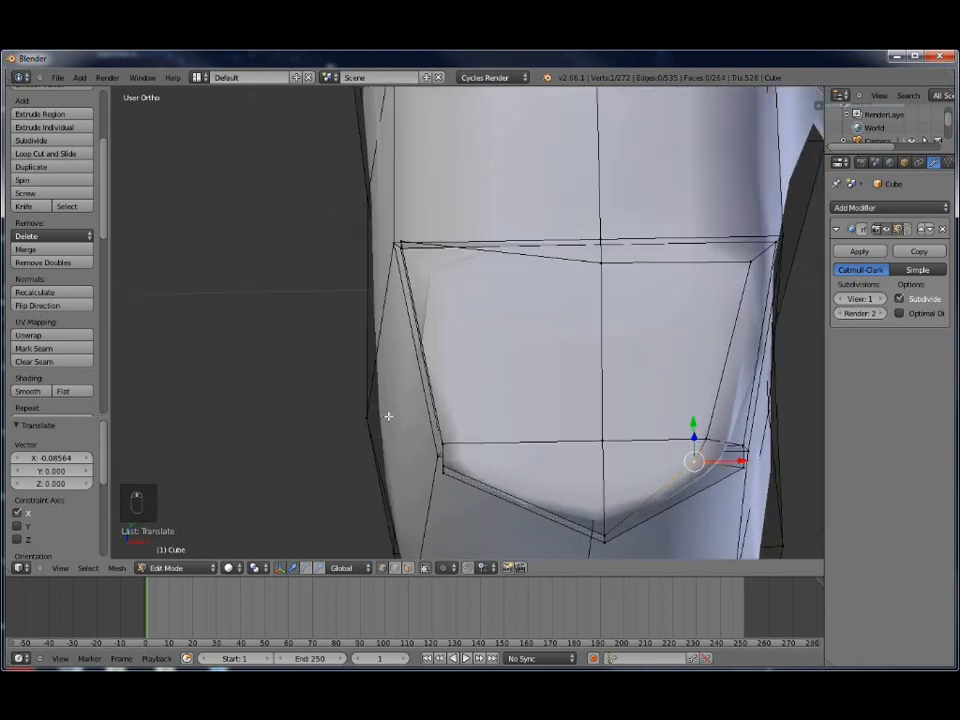
right_click(450, 465)
key(g)
key(x)
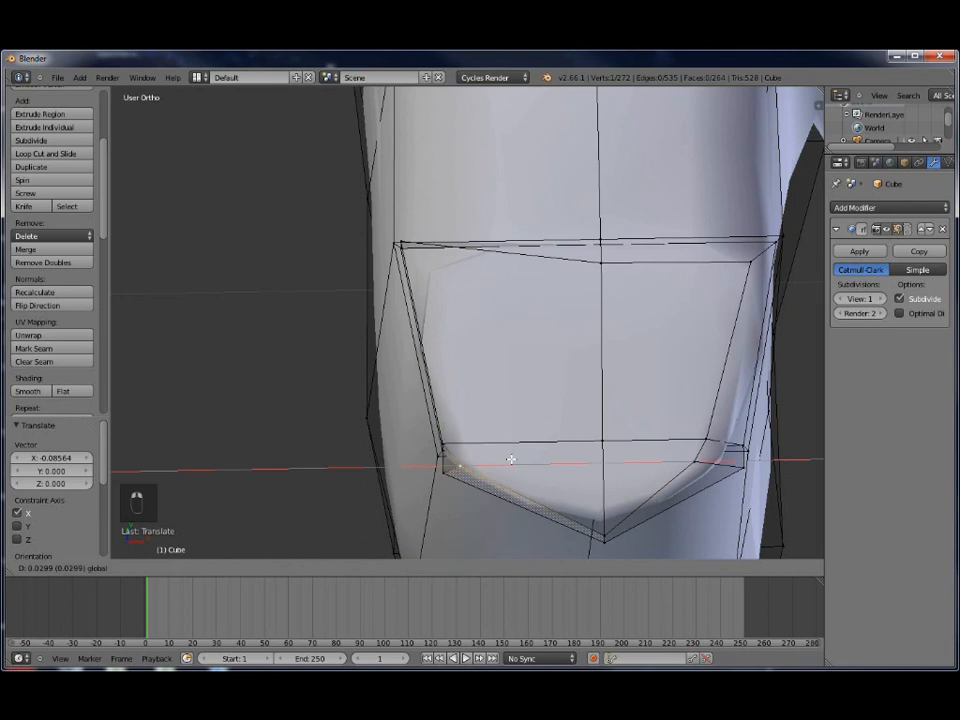
click(519, 453)
right_click(446, 442)
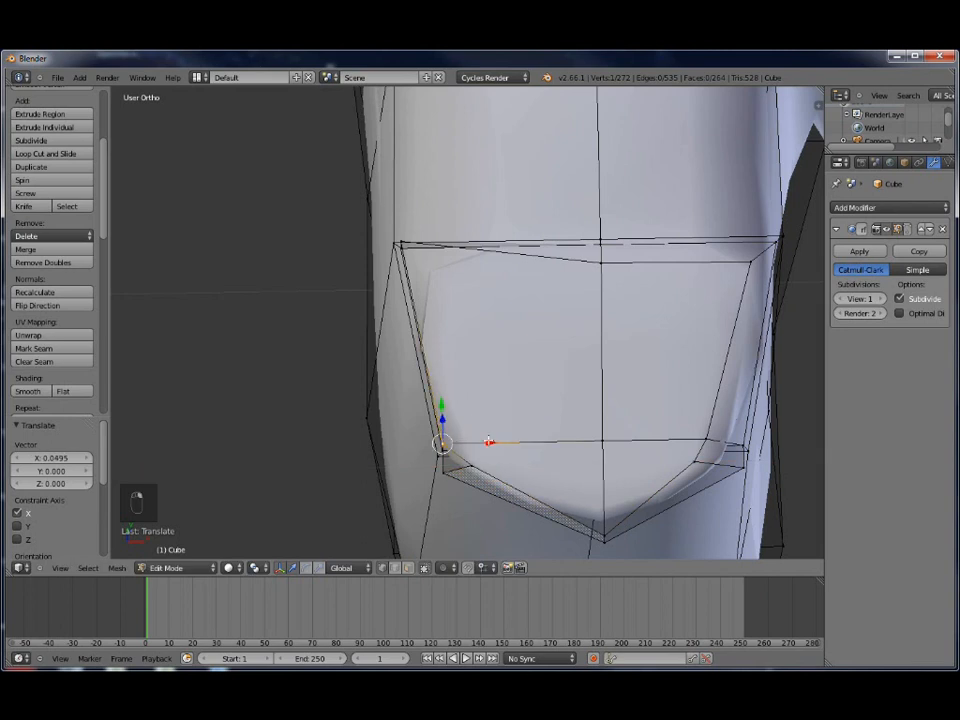
key(g)
key(x)
click(508, 429)
Move the outer top rear corner vertex of the toenail inward along X and lower it about 0.015 along Z
right_click(402, 242)
key(g)
key(x)
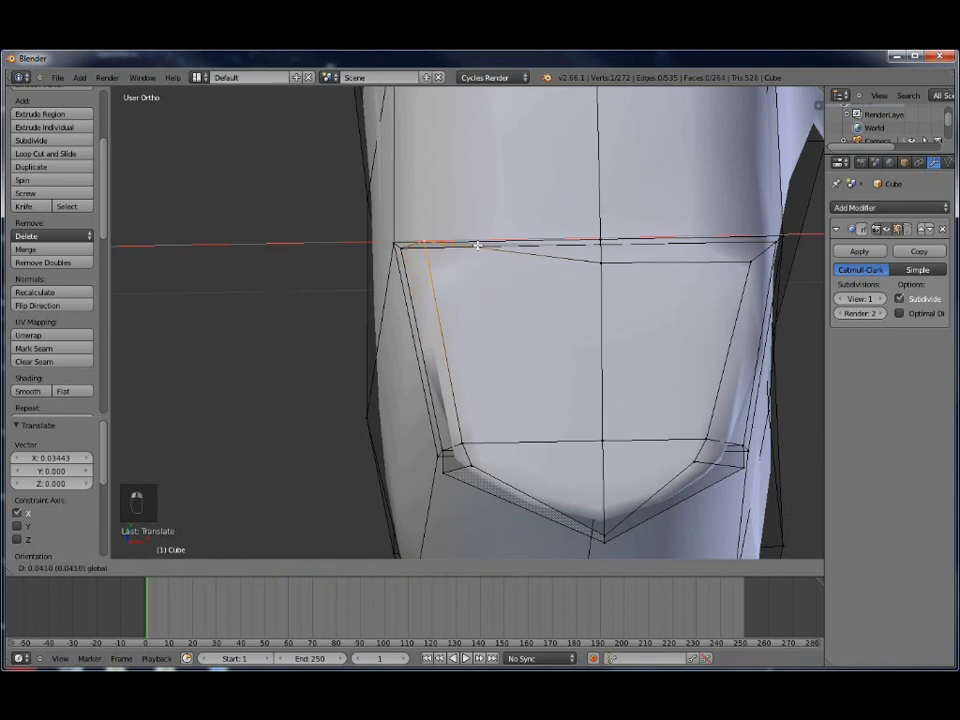
click(452, 241)
click(427, 207)
middle_drag(439, 243, 439, 213)
middle_drag(507, 156, 415, 184)
drag(368, 134, 368, 139)
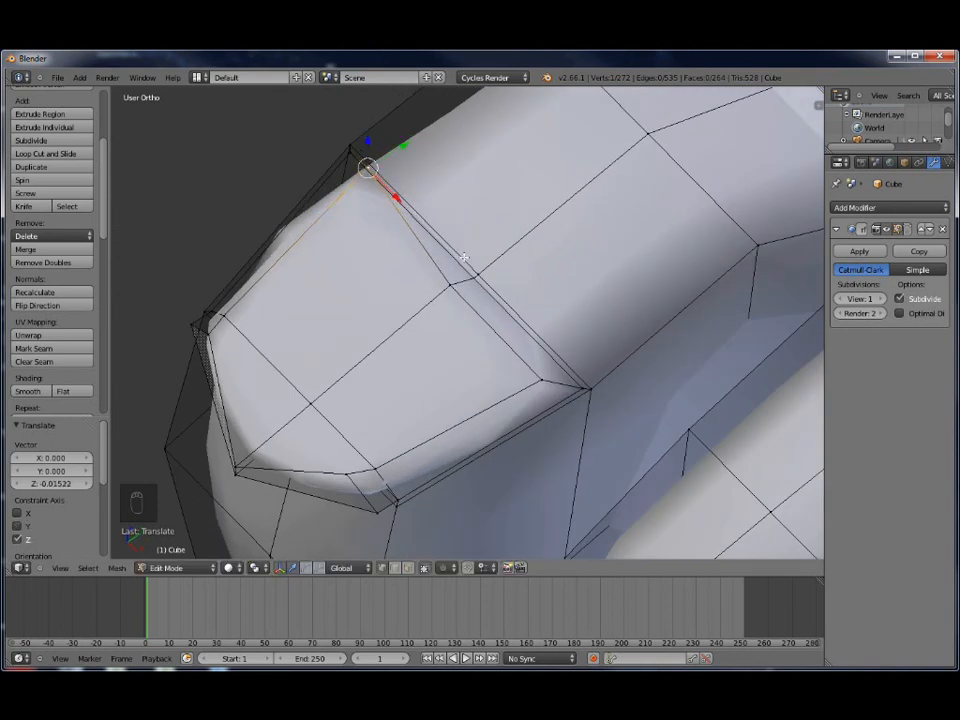
Select the three top vertices of the toenail's rear edge and move them about -0.088 along Y
shift+right_click(544, 383)
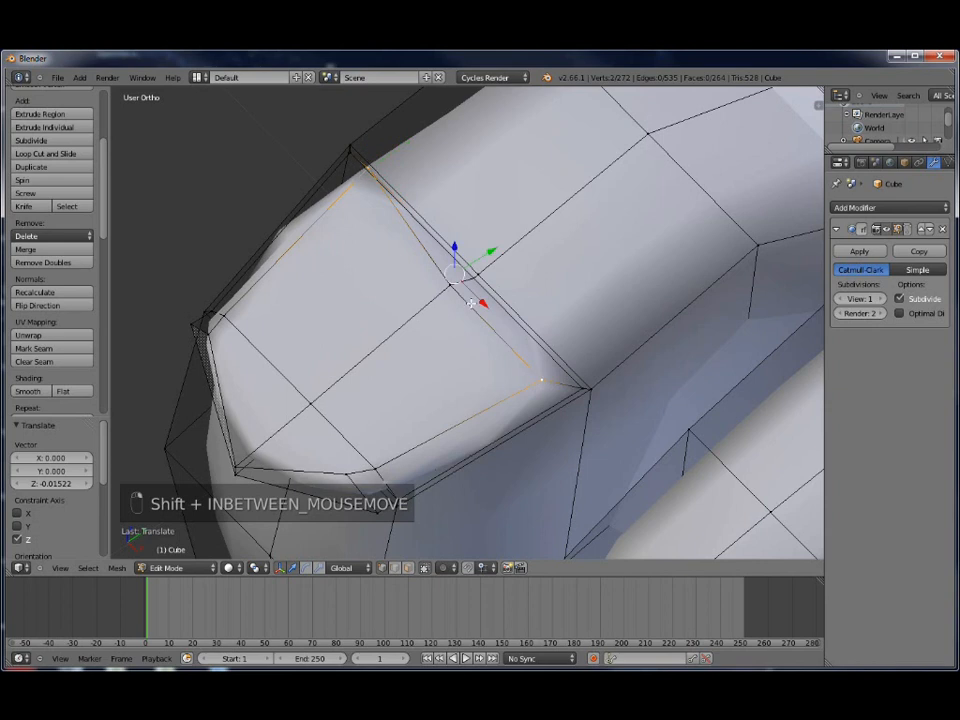
shift+right_click(449, 280)
drag(487, 258, 455, 293)
Lower the front-corner vertices beside the second toe about 0.033 along Z and fine-tune the corner upward by about 0.013
middle_drag(433, 372, 414, 315)
scroll(416, 313, down, 3)
middle_drag(512, 332, 517, 419)
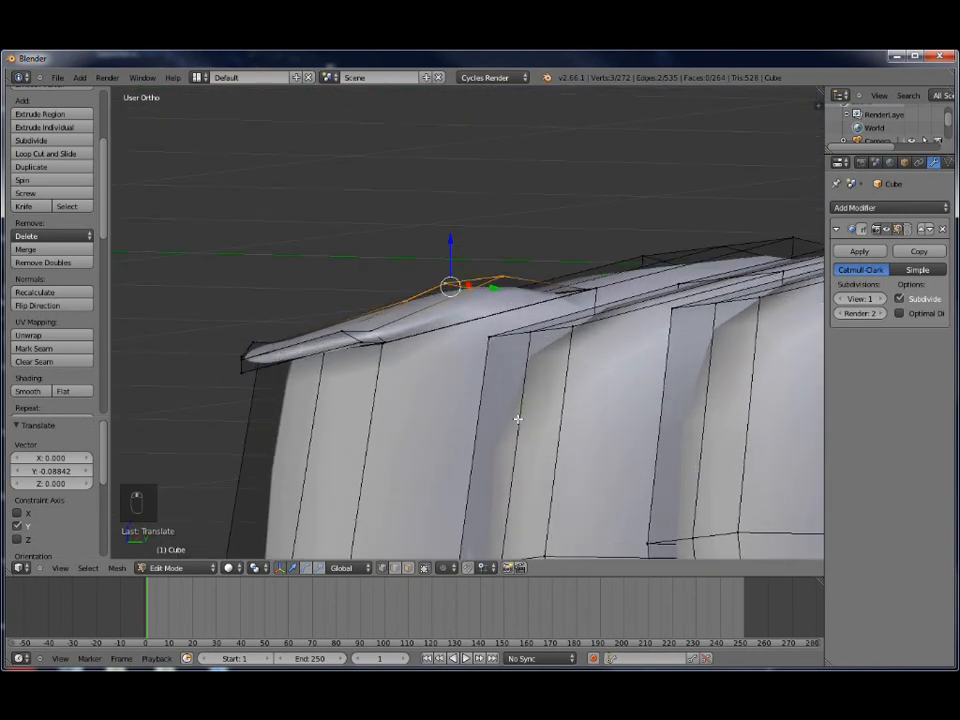
right_click(340, 328)
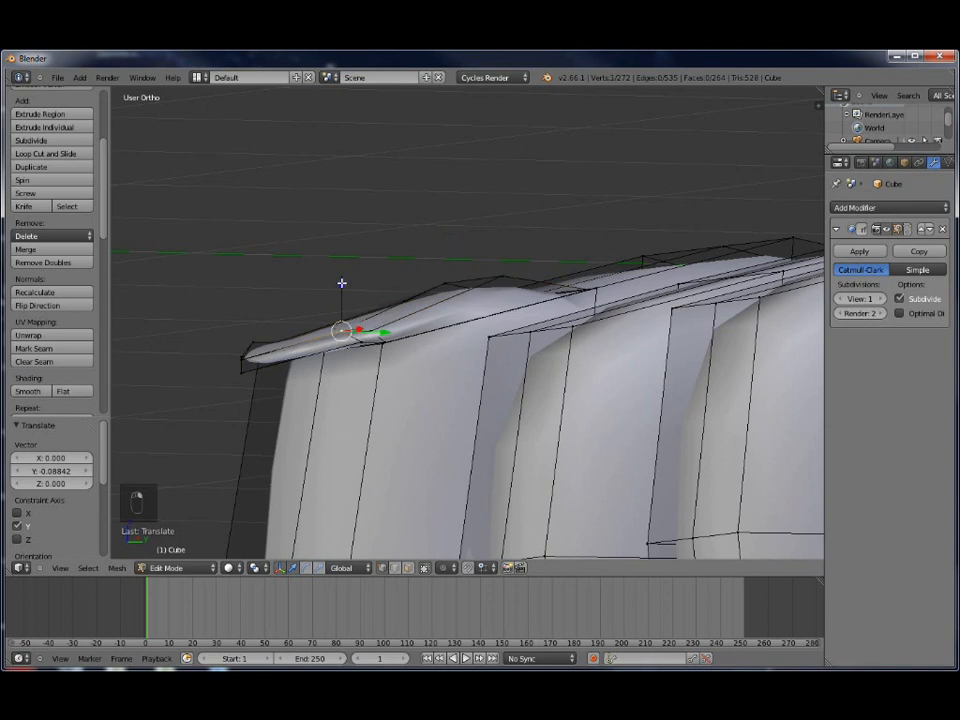
shift+right_click(362, 344)
key(g)
key(z)
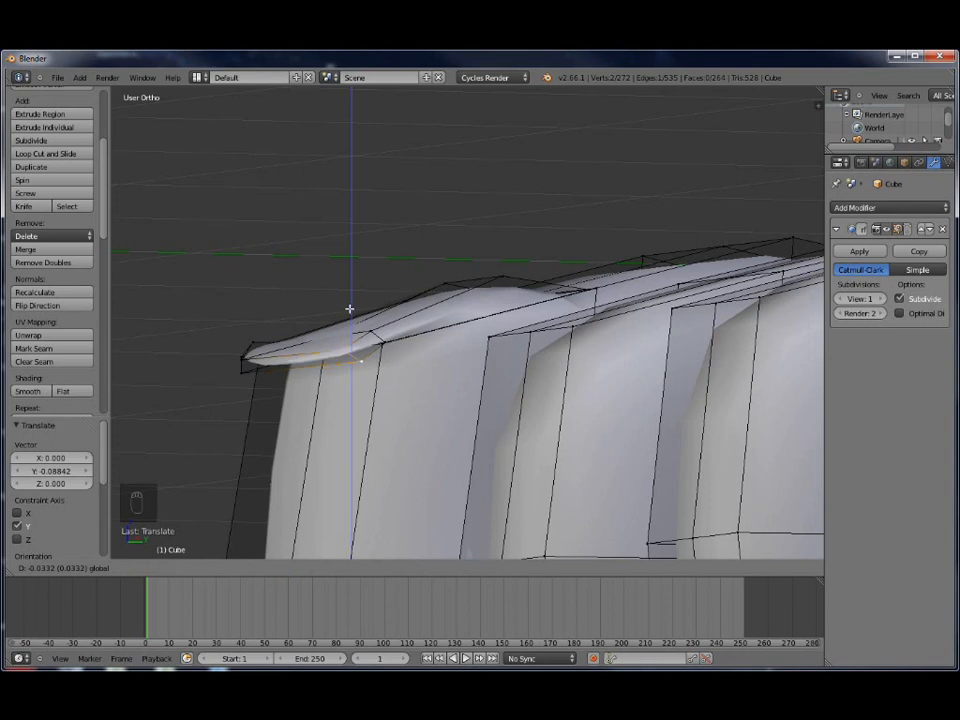
click(351, 317)
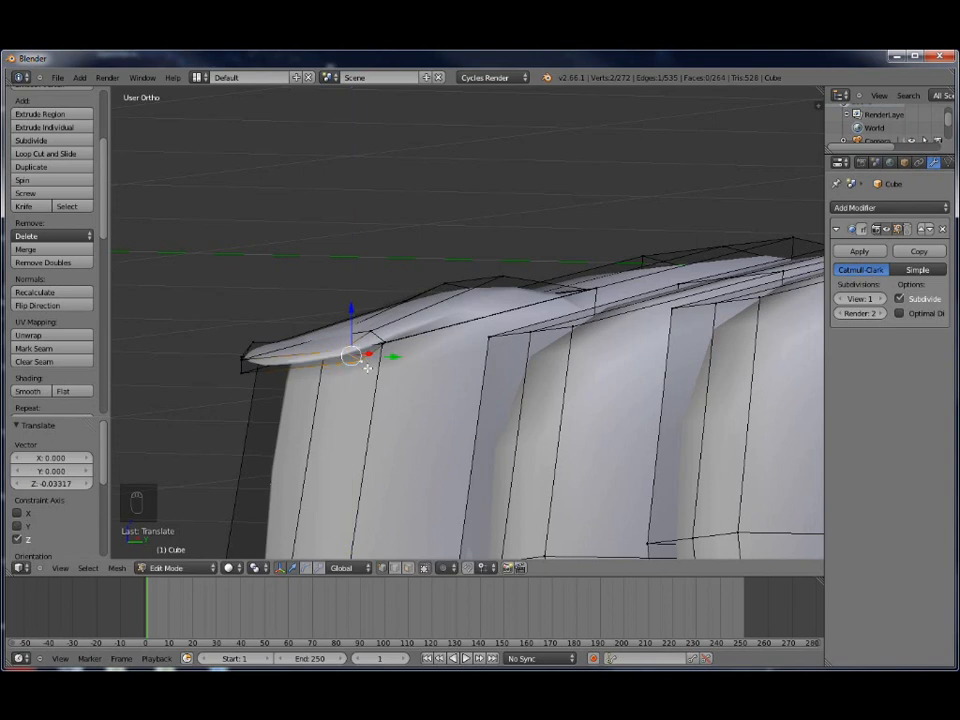
key(g)
key(z)
click(361, 309)
Lower the two front-corner vertices on the toenail's outer side about 0.018 along Z
middle_drag(345, 375, 595, 378)
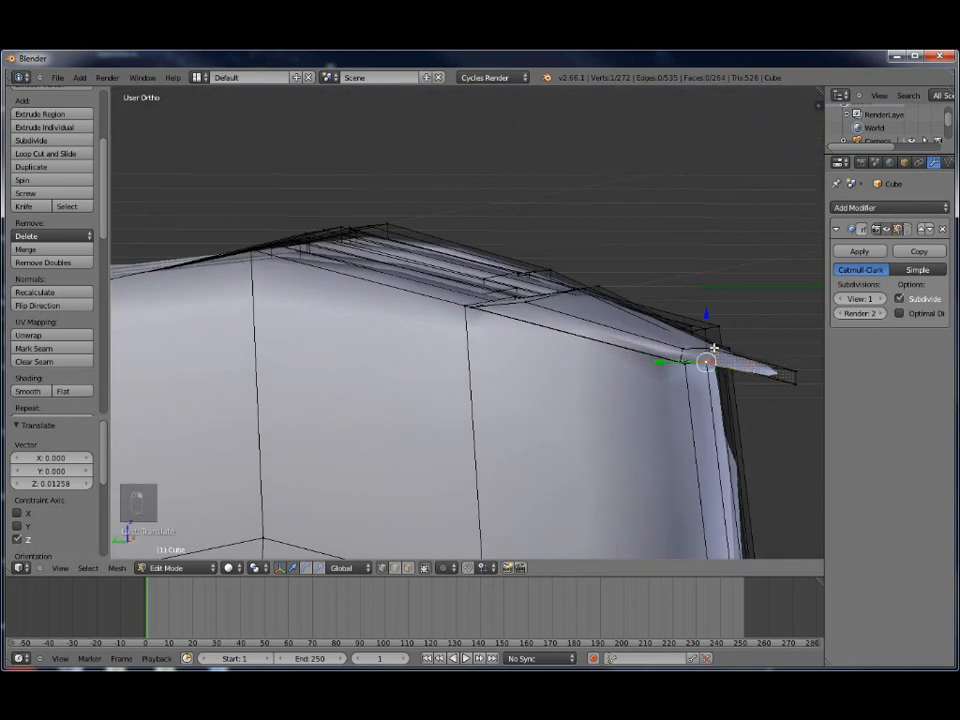
key(g)
key(z)
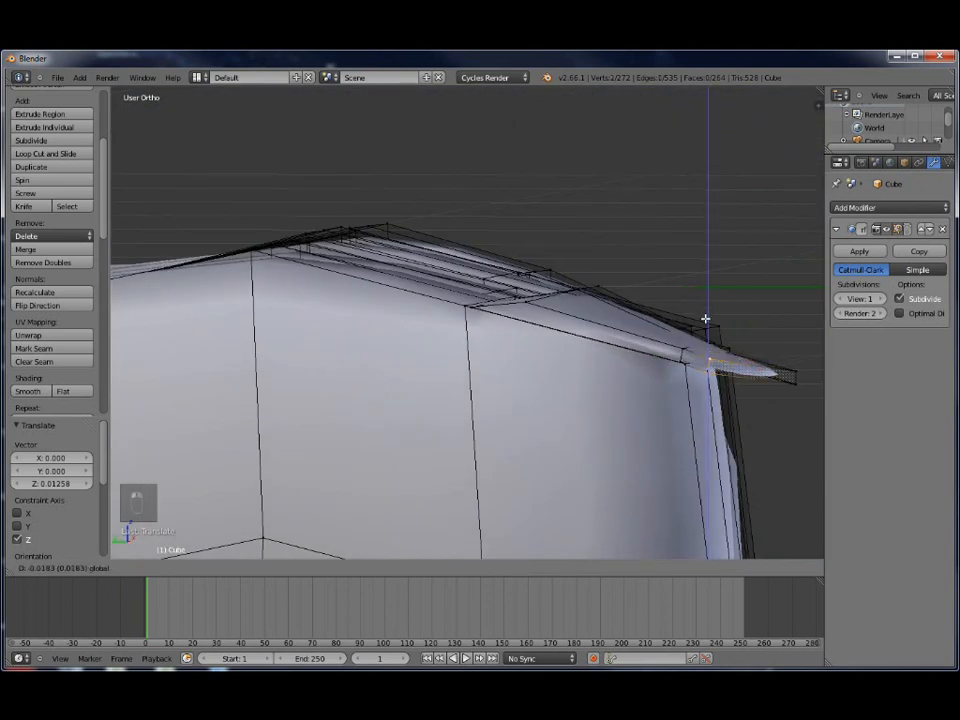
click(705, 319)
Pull the nail base's outer rear corner vertex inward along Y and X, and move the opposite rear corner vertex about -0.028 along X
middle_drag(679, 404, 630, 440)
right_click(440, 322)
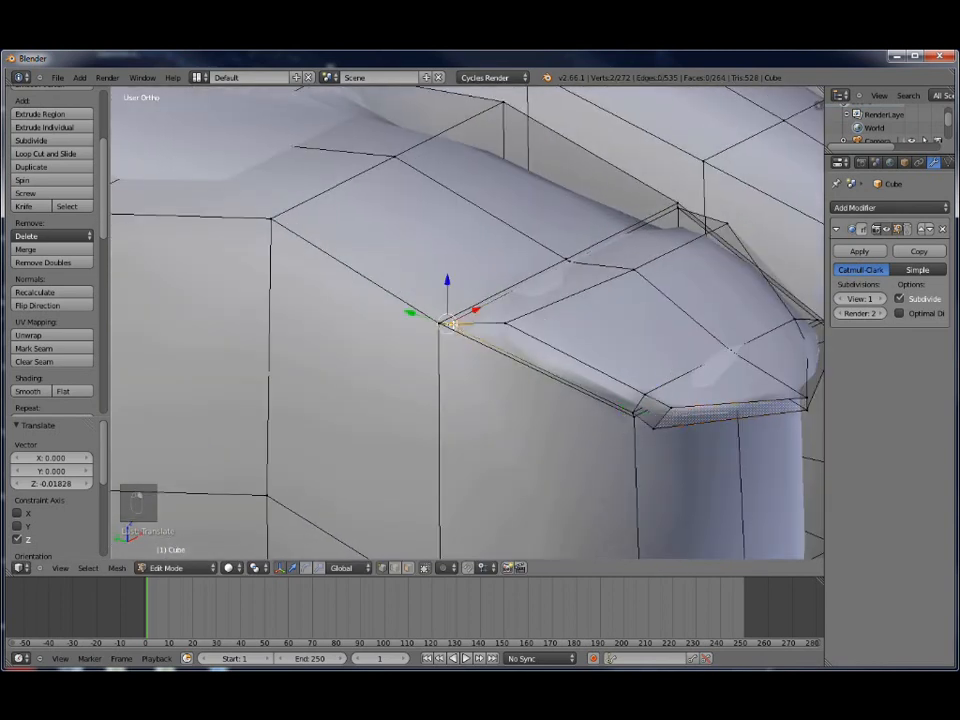
key(g)
key(y)
click(418, 316)
drag(487, 313, 495, 305)
middle_drag(512, 399, 351, 390)
right_click(690, 380)
drag(725, 373, 706, 394)
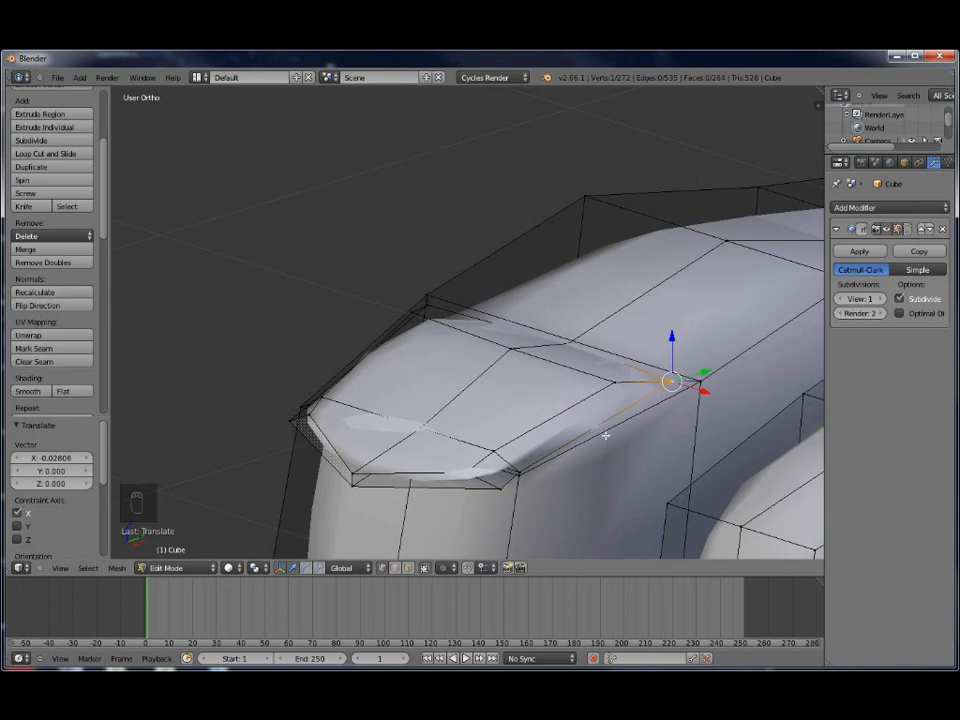
Select the vertices of the big toenail's rear strip and top faces
middle_drag(540, 439, 511, 453)
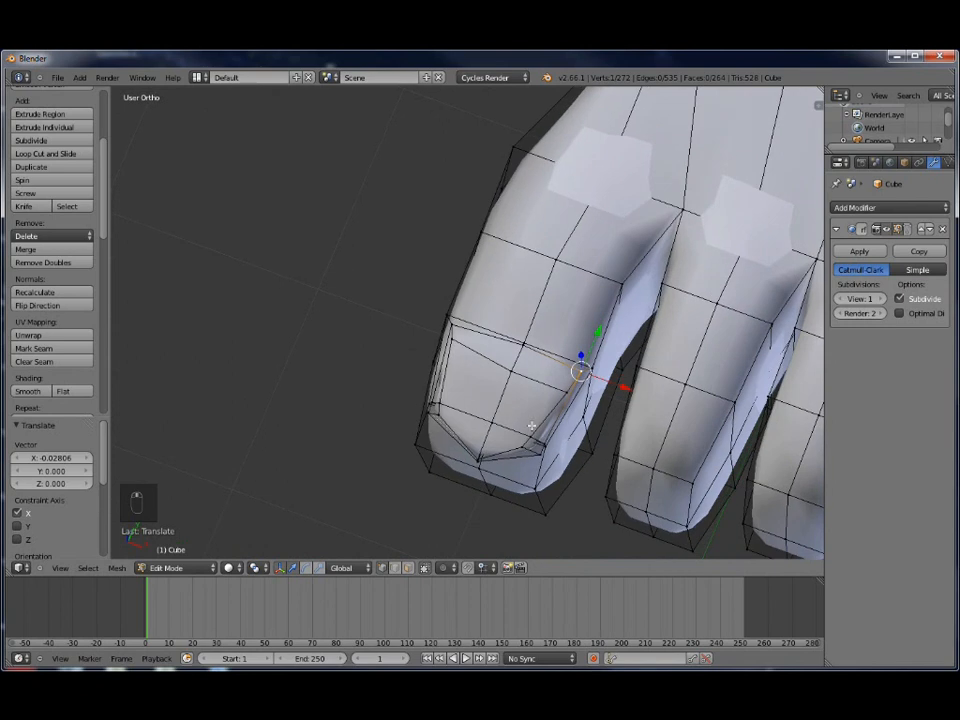
shift+right_click(519, 344)
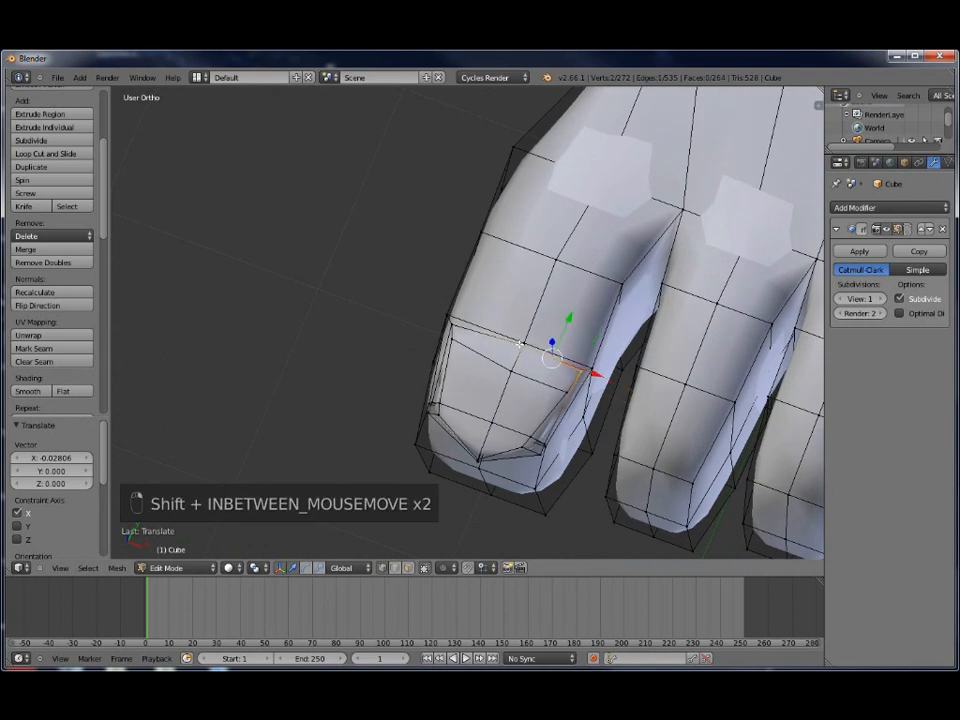
shift+right_click(567, 391)
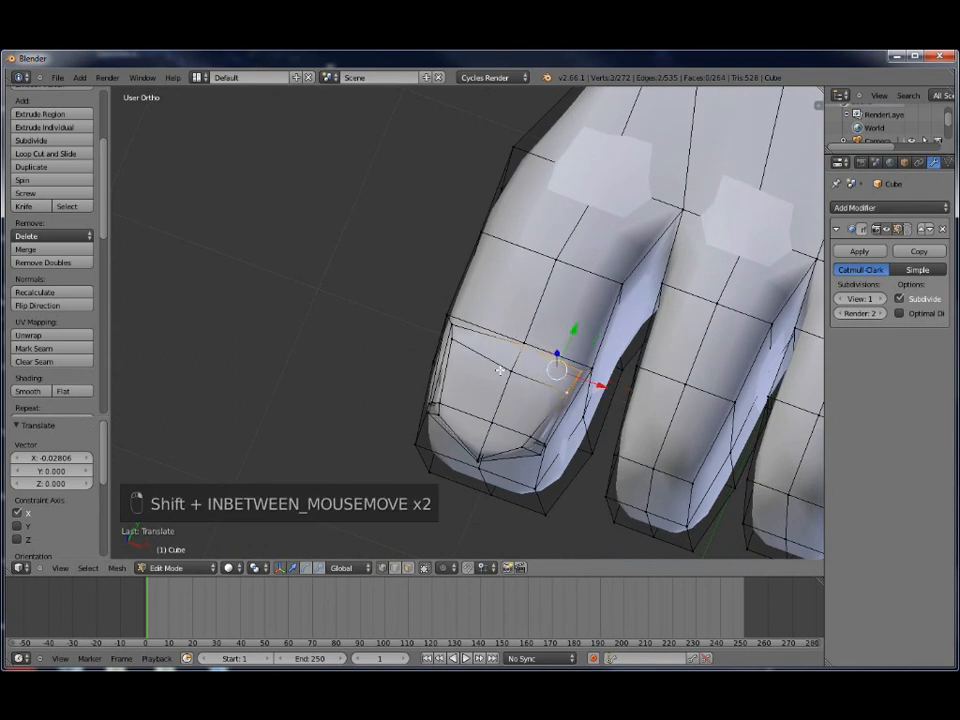
shift+right_click(458, 340)
shift+right_click(469, 414)
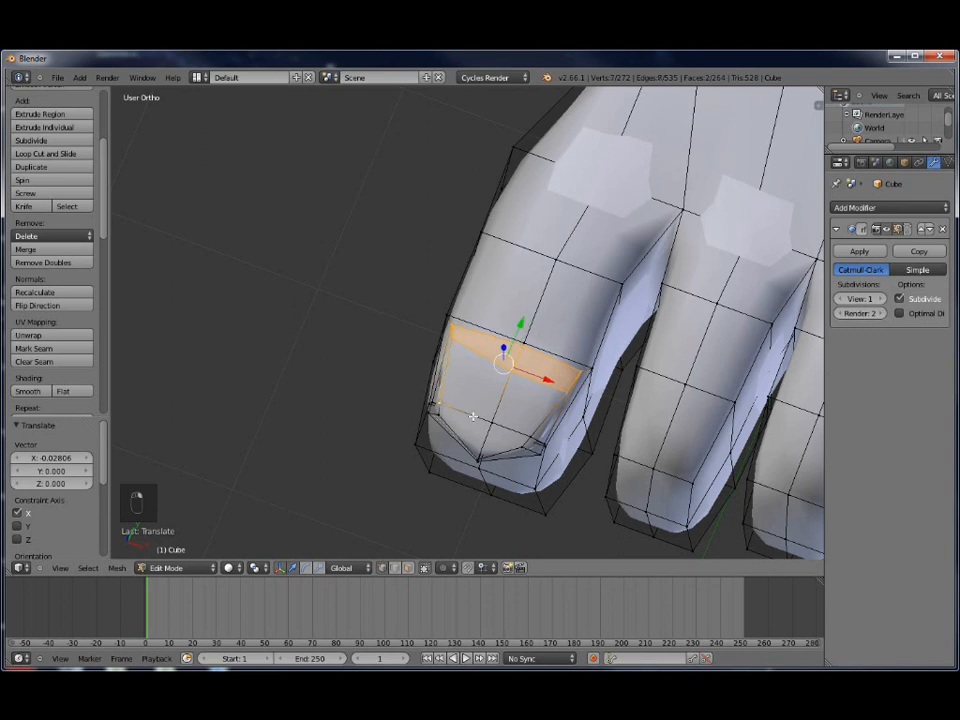
shift+right_click(490, 423)
shift+right_click(531, 438)
shift+right_click(521, 447)
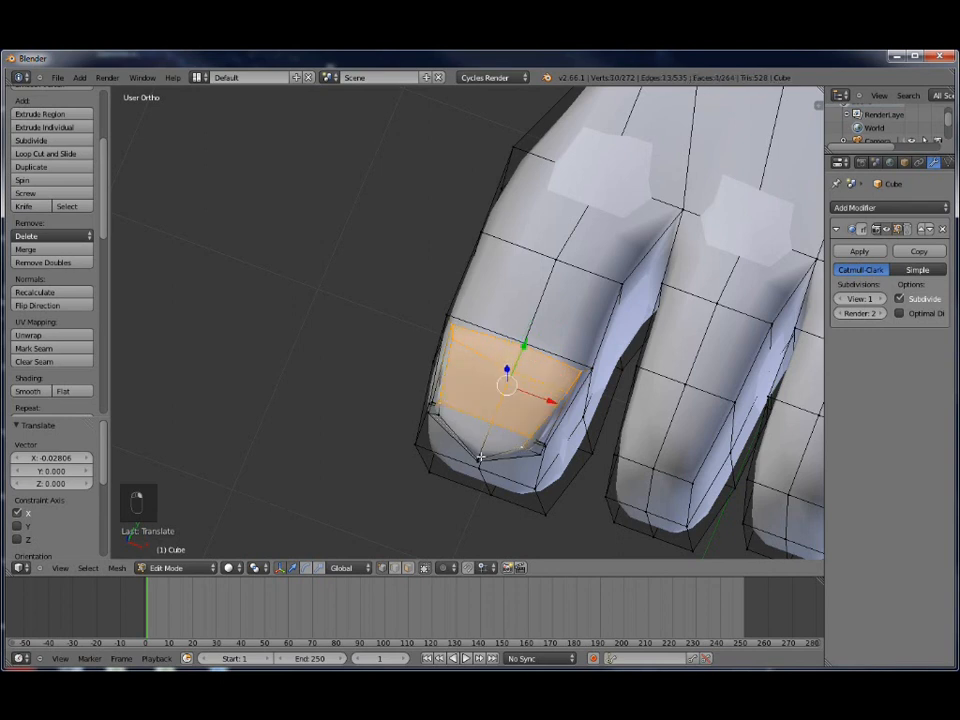
Extend the selection with the big toenail's front-edge and side vertices on the side away from the second toe
middle_drag(467, 424, 443, 365)
shift+right_click(488, 384)
shift+right_click(422, 382)
shift+right_click(422, 383)
middle_drag(422, 383, 544, 407)
shift+right_click(533, 358)
shift+right_click(522, 367)
scroll(458, 430, up, 5)
shift+right_click(605, 429)
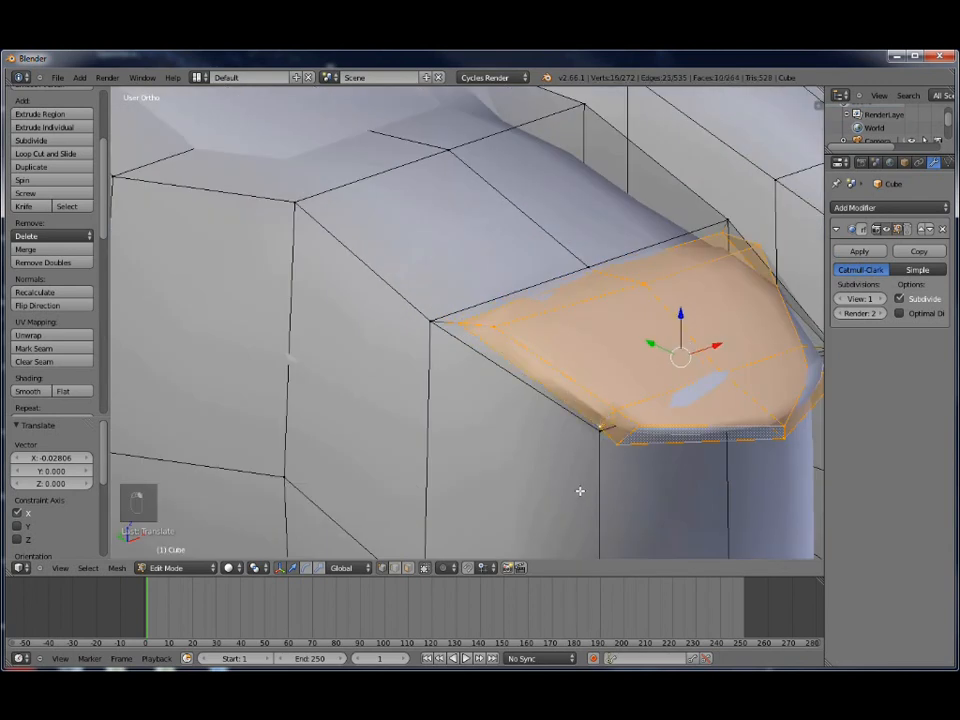
Add the remaining nail vertices on the side facing the second toe to complete the toenail selection
scroll(580, 491, down, 5)
middle_drag(580, 491, 448, 425)
scroll(448, 425, up, 4)
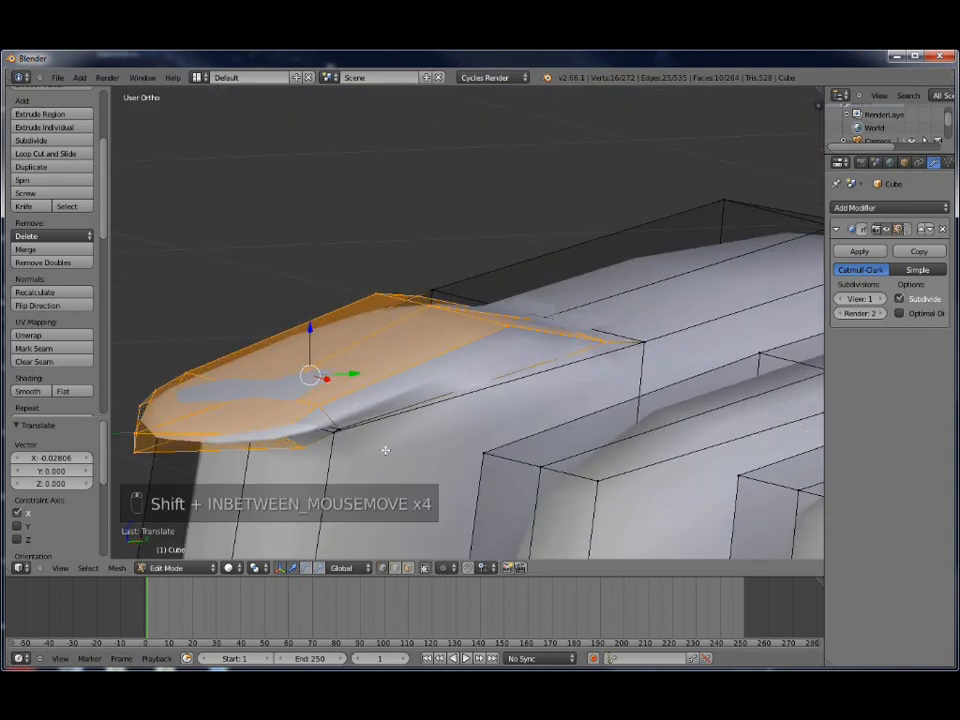
scroll(383, 447, up, 1)
shift+right_click(309, 448)
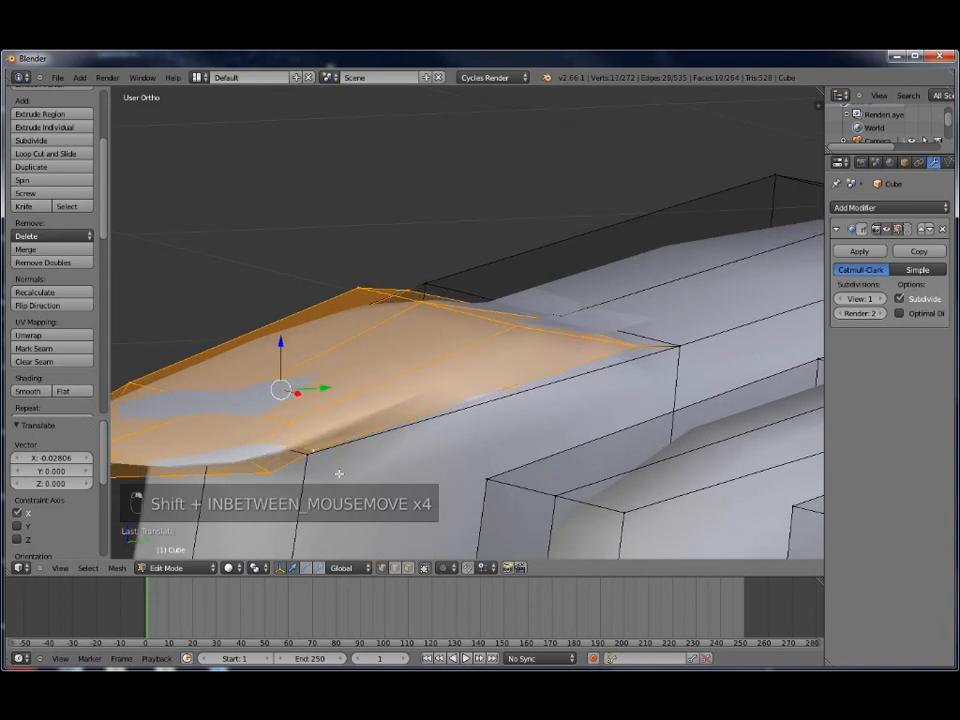
scroll(353, 468, down, 2)
middle_drag(356, 459, 530, 387)
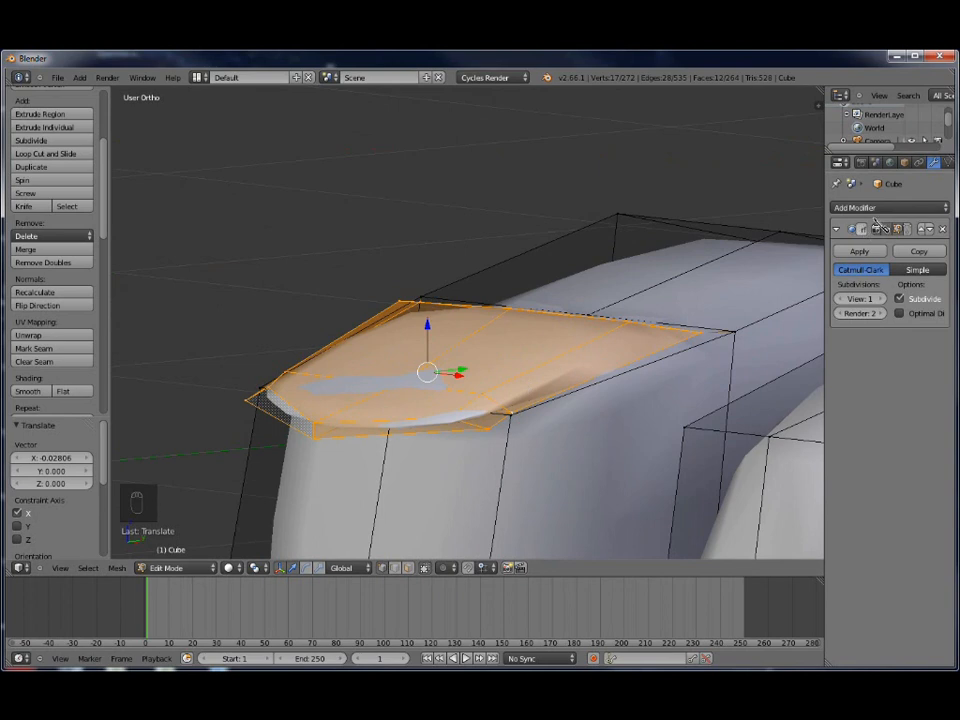
Enable nodes for the foot's existing material and rename it Body
scroll(915, 166, down, 3)
click(898, 163)
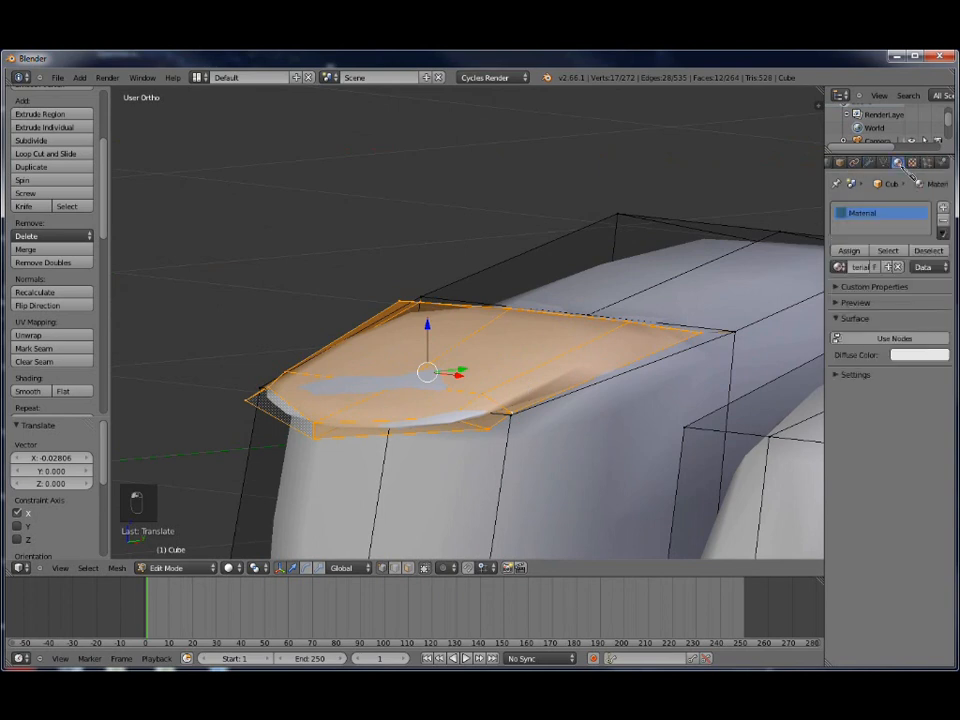
click(866, 340)
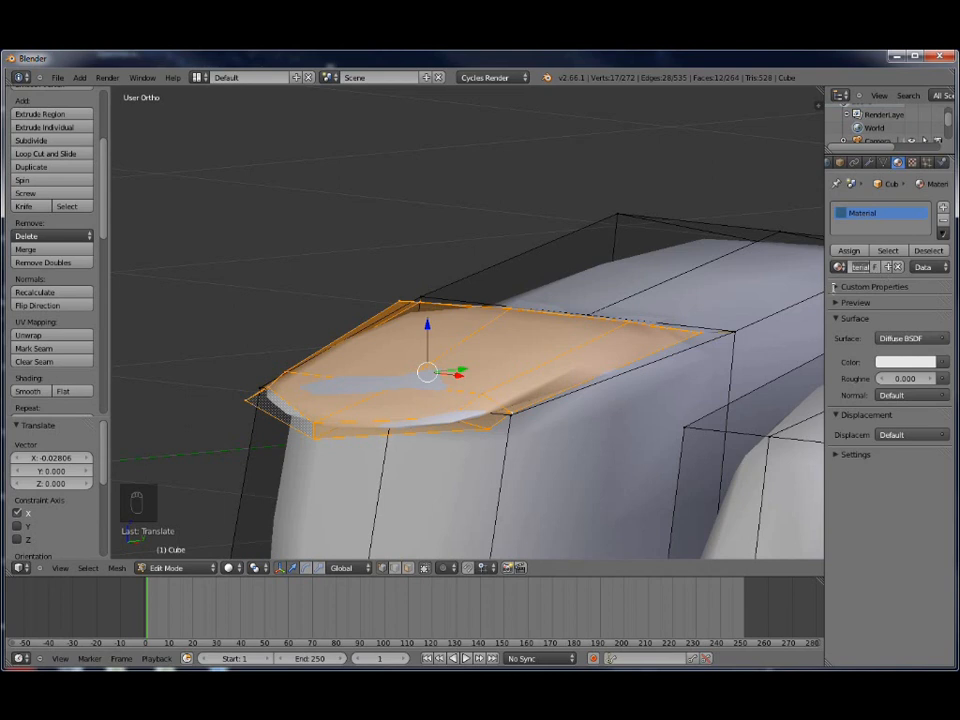
text(Body)
key(Return)
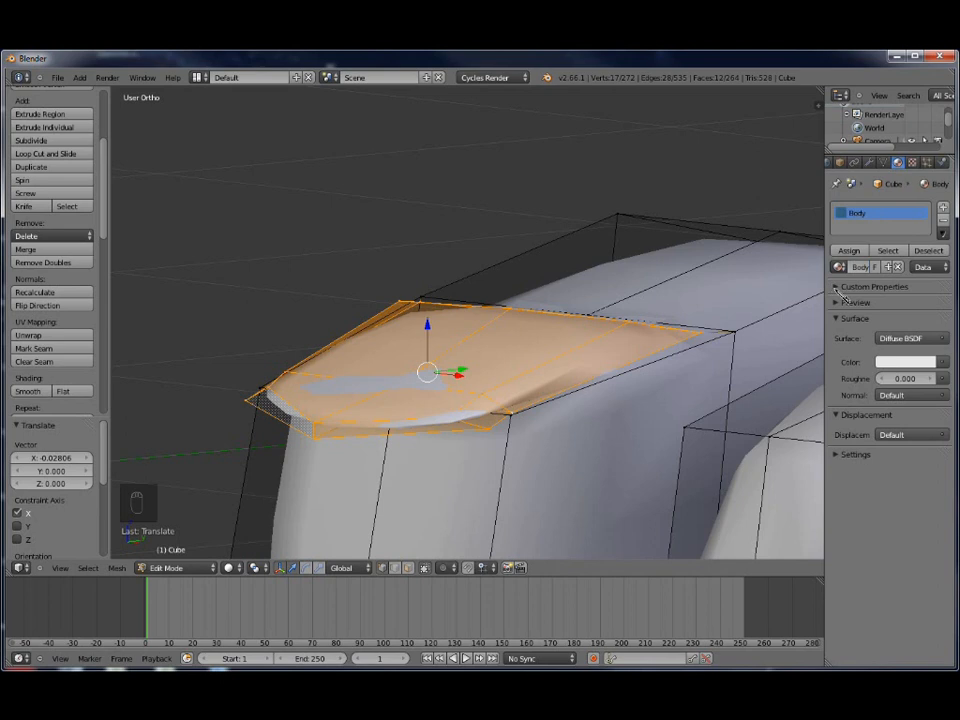
Give the Body material a light peach diffuse color and assign it to the selected faces
click(912, 370)
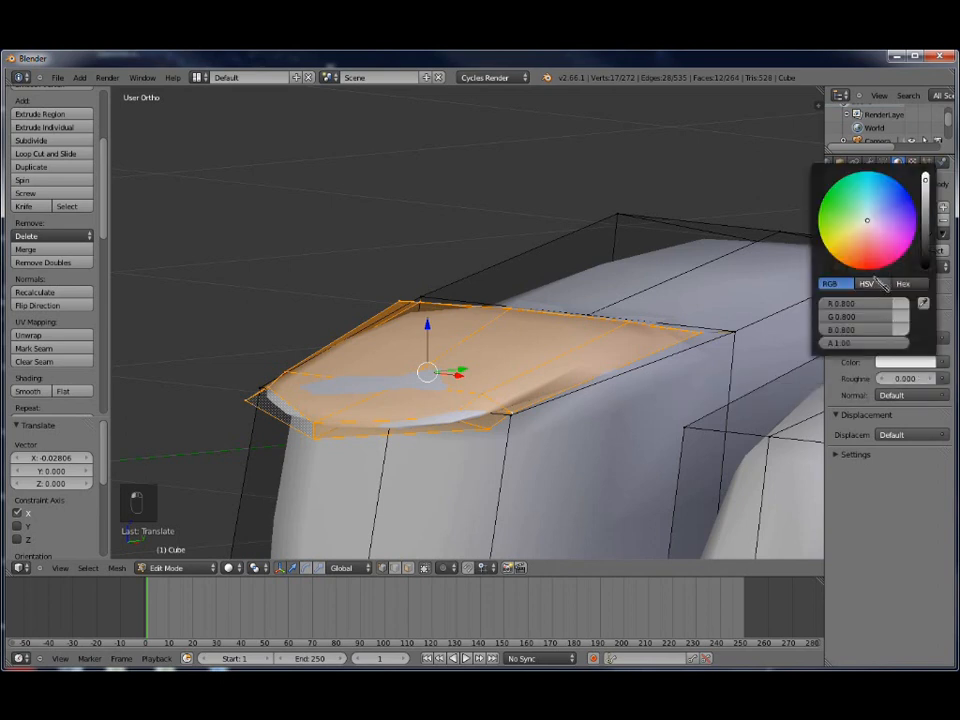
drag(866, 220, 862, 254)
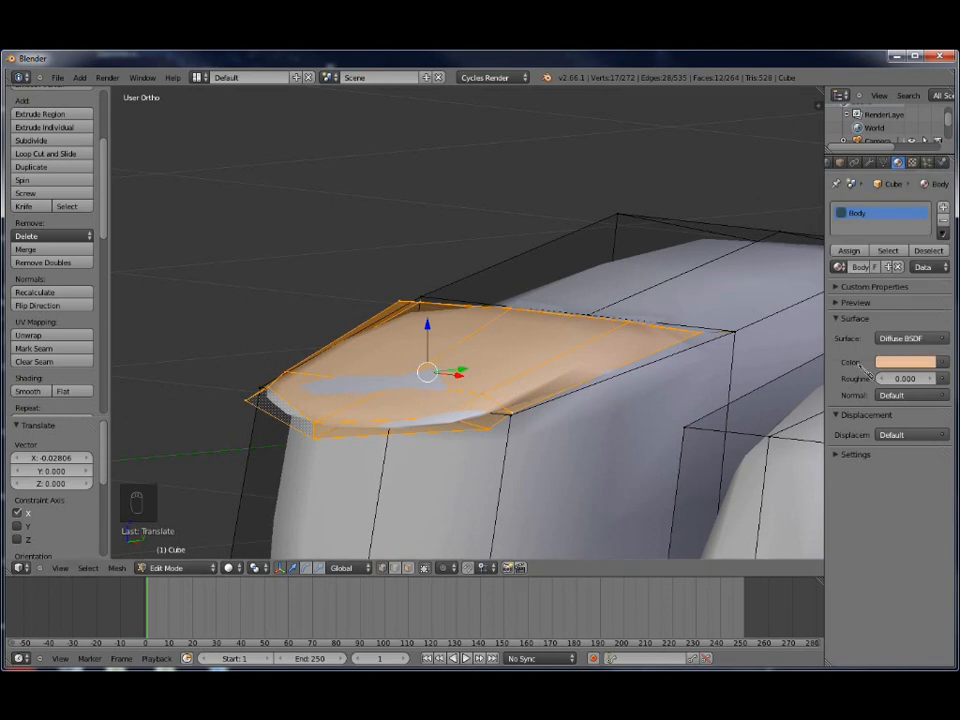
click(849, 251)
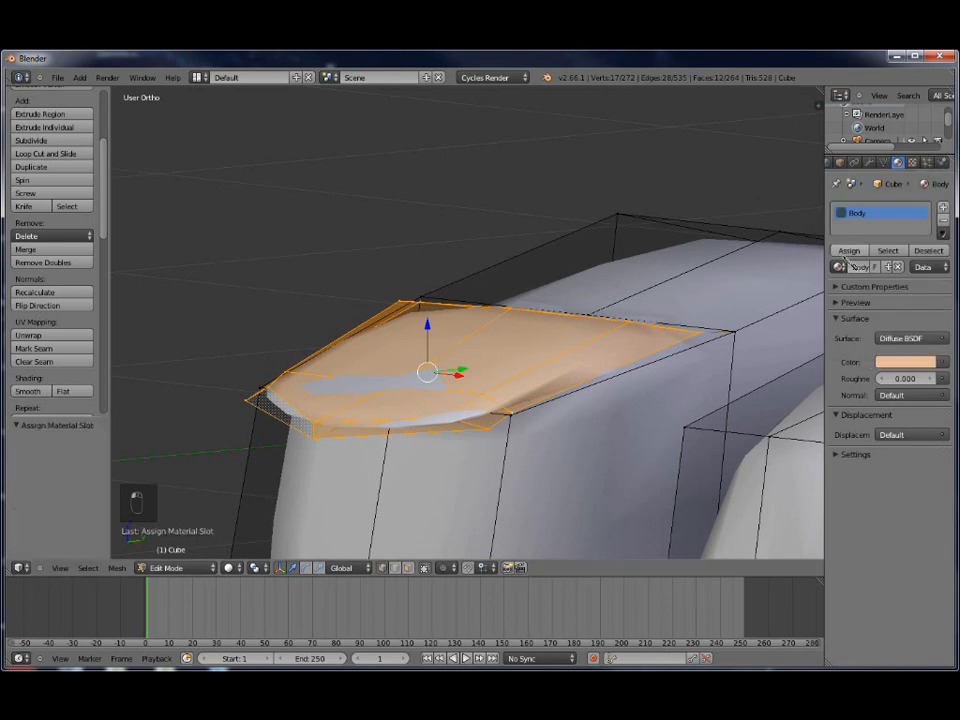
Switch the viewport shading to Material
click(231, 567)
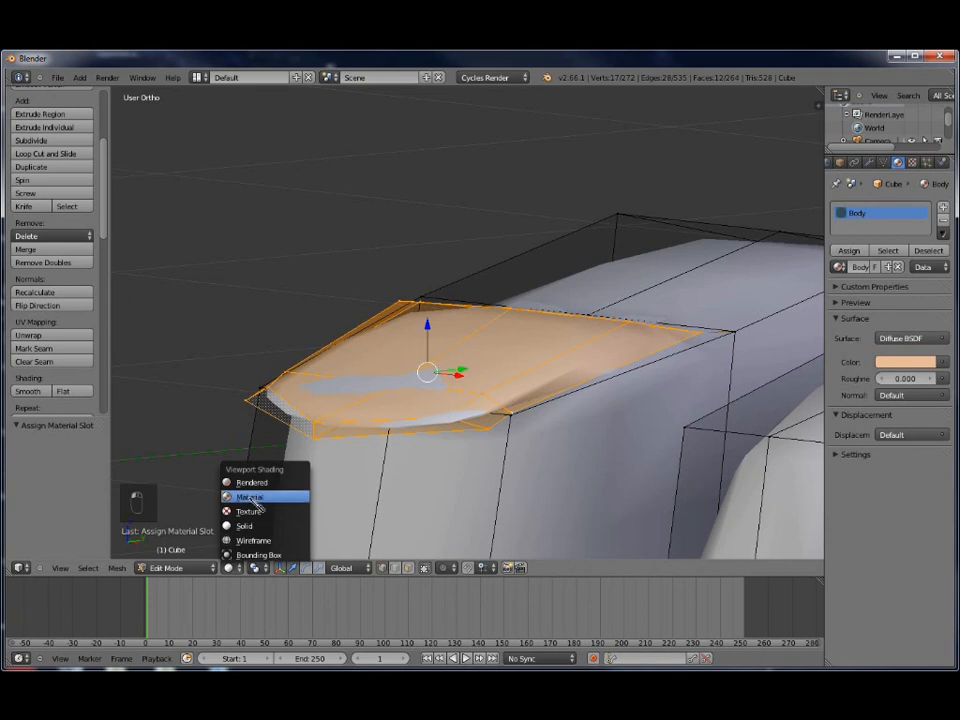
click(260, 491)
scroll(566, 406, down, 3)
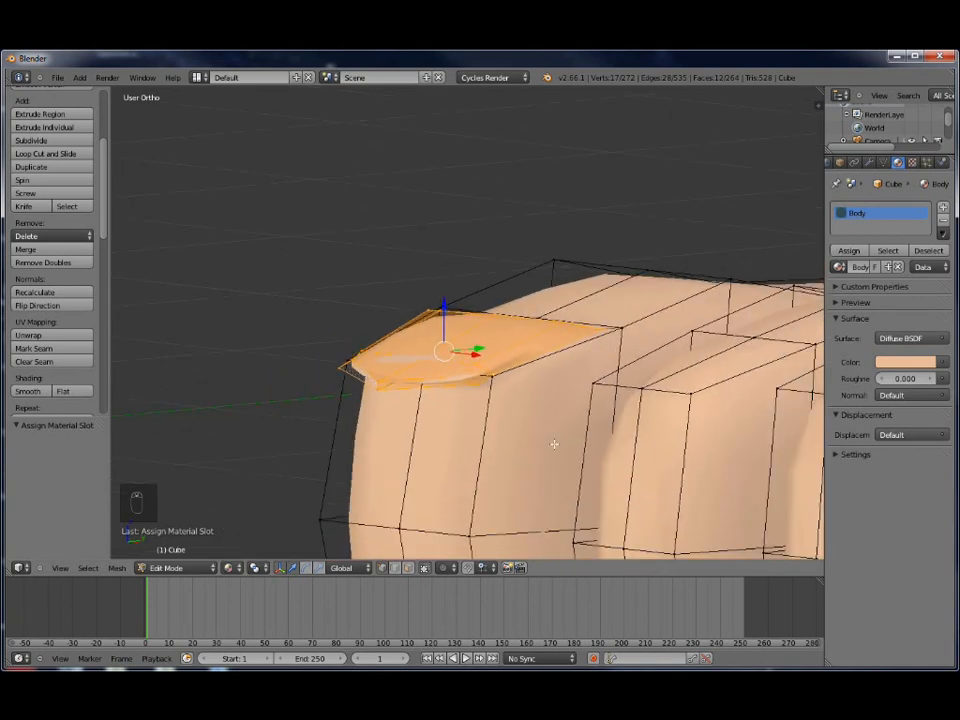
Add a second material named Nails and assign it to the selected big toenail faces
click(943, 207)
click(876, 267)
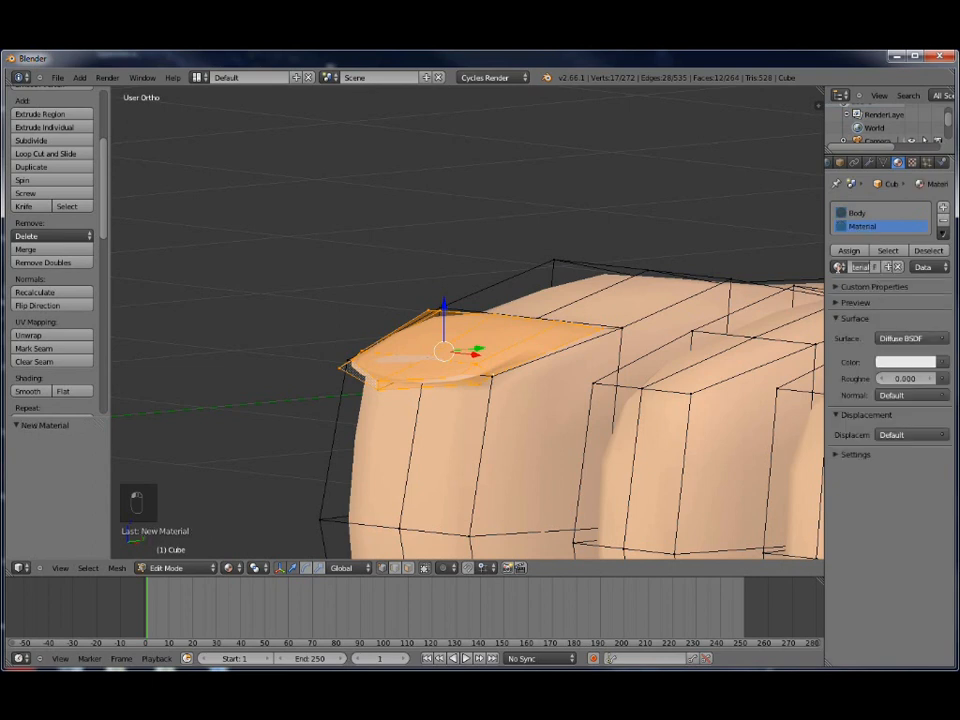
text(Nails)
key(Return)
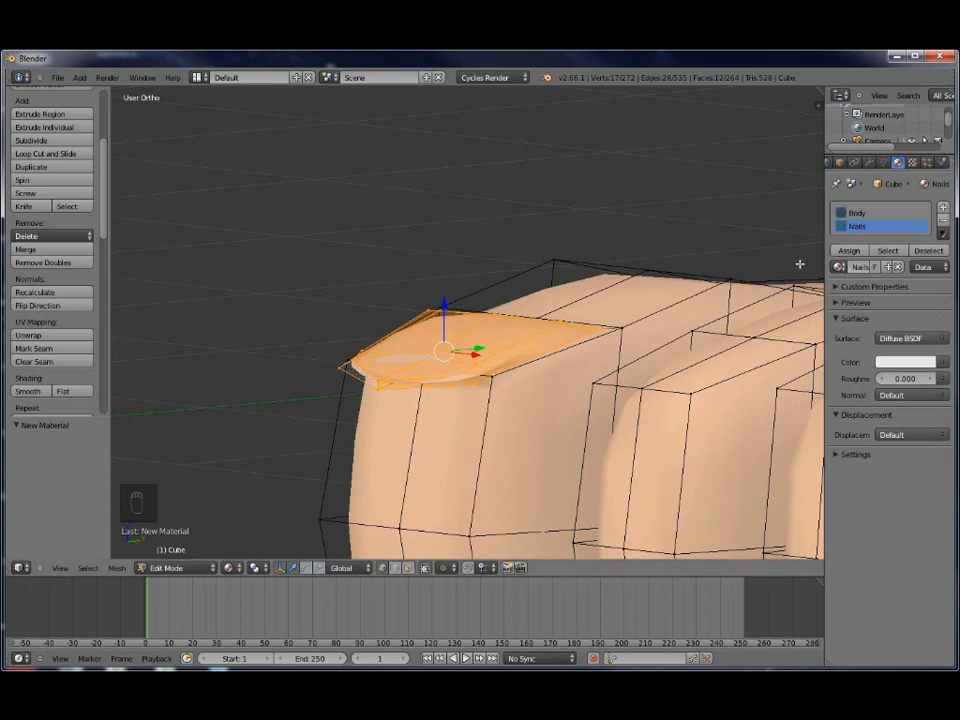
click(849, 251)
Examine the toenail's material against the skin-colored foot from several angles and distances
scroll(578, 300, down, 4)
middle_drag(578, 300, 408, 304)
scroll(394, 366, down, 3)
scroll(462, 348, up, 1)
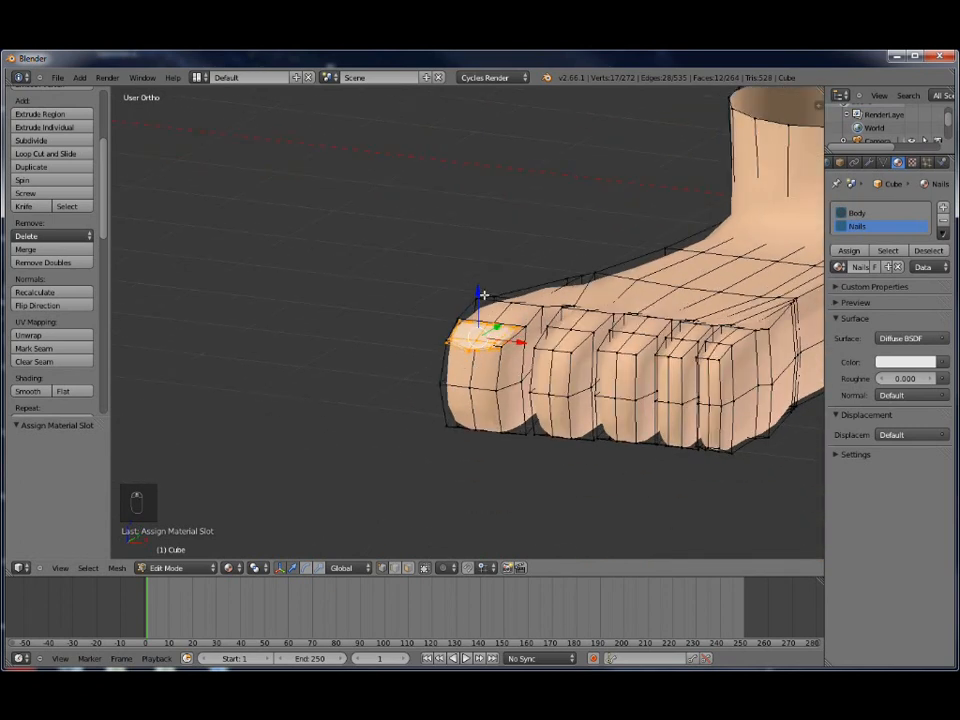
middle_drag(426, 261, 394, 326)
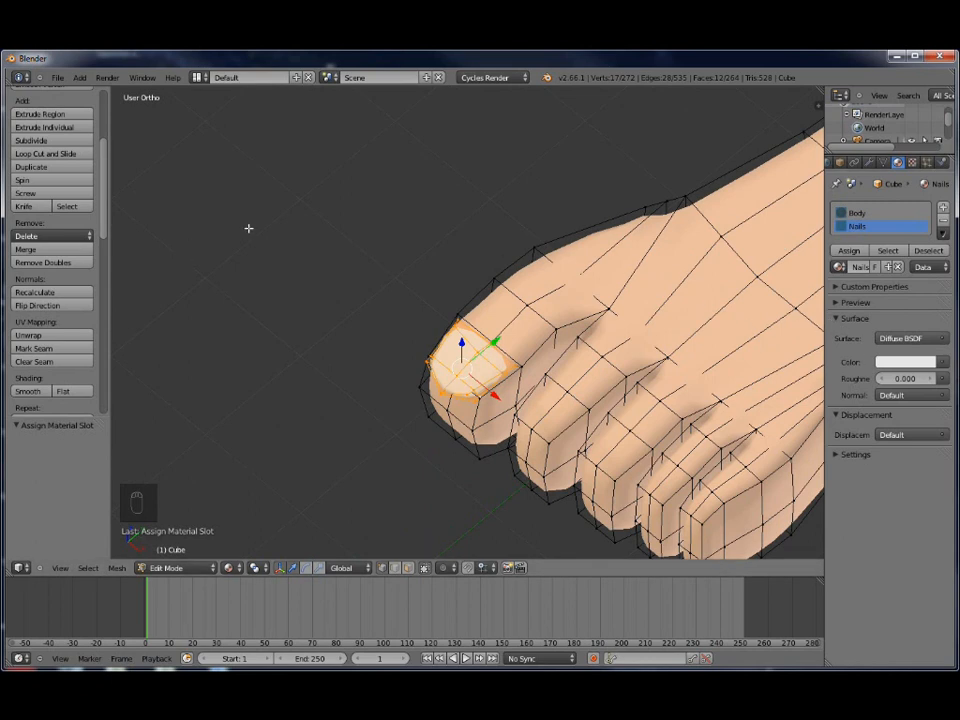
scroll(382, 246, down, 5)
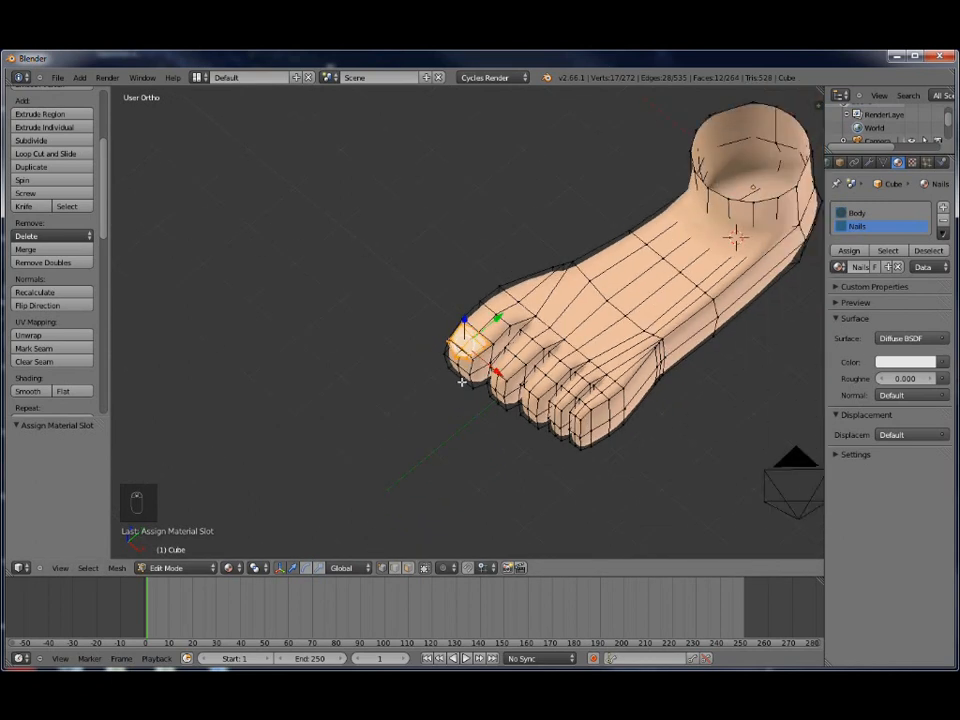
middle_drag(398, 337, 425, 305)
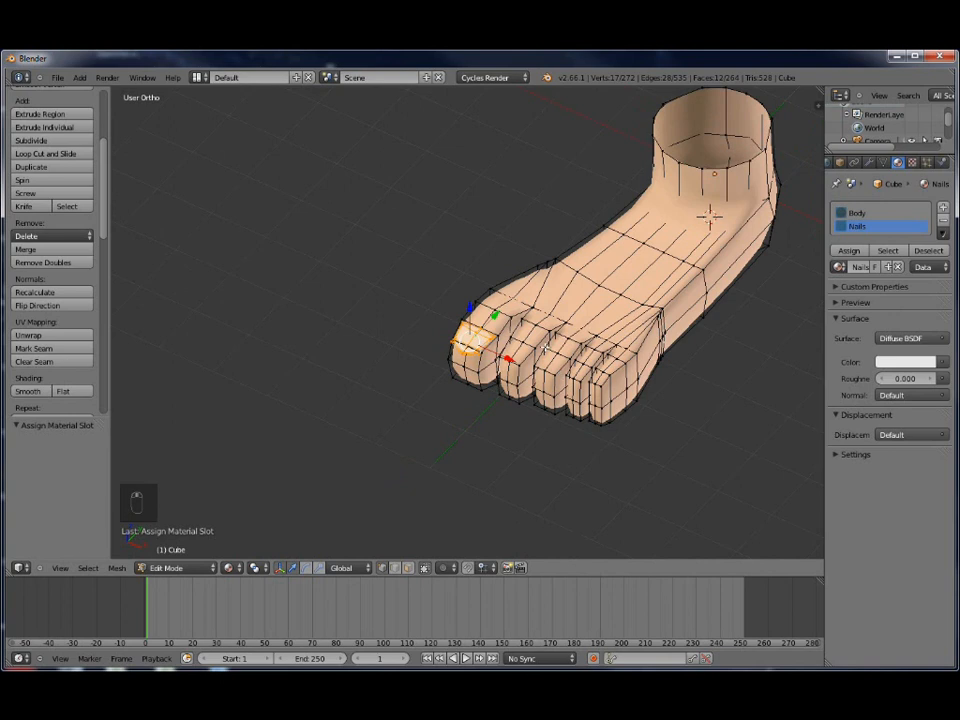
click(848, 268)
scroll(443, 430, up, 3)
scroll(441, 408, down, 3)
shift+middle_drag(701, 373, 519, 448)
scroll(526, 441, up, 1)
scroll(560, 330, up, 3)
scroll(546, 285, down, 5)
scroll(515, 400, up, 2)
middle_drag(524, 380, 544, 370)
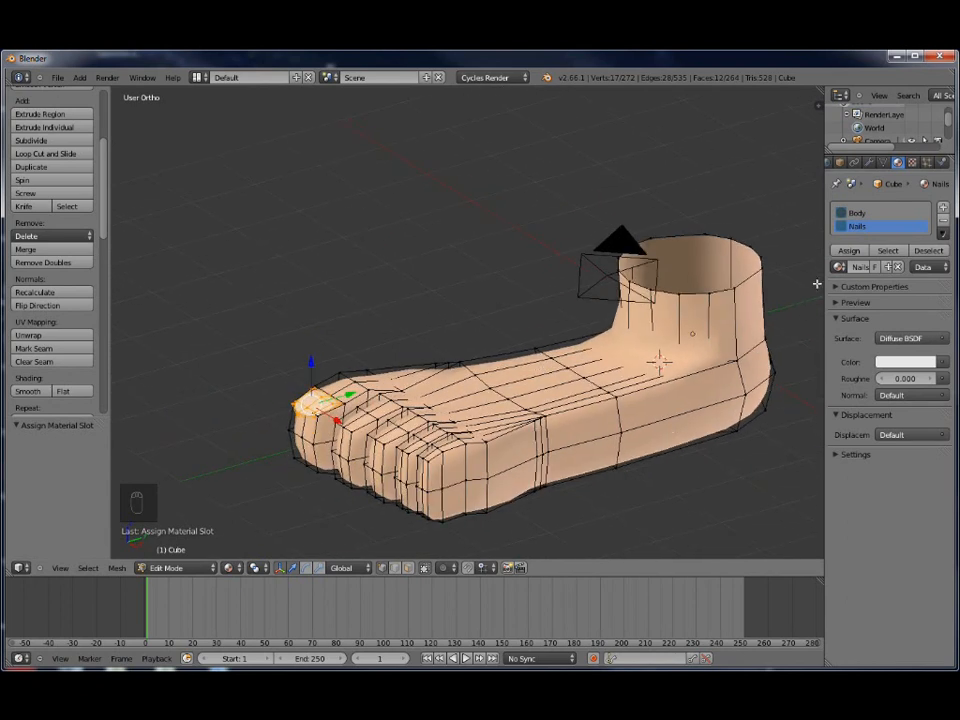
Select the ankle opening's edge loop, grow the selection by one ring, and raise it about 1.055 and a further 0.198 along Z
right_click(708, 291)
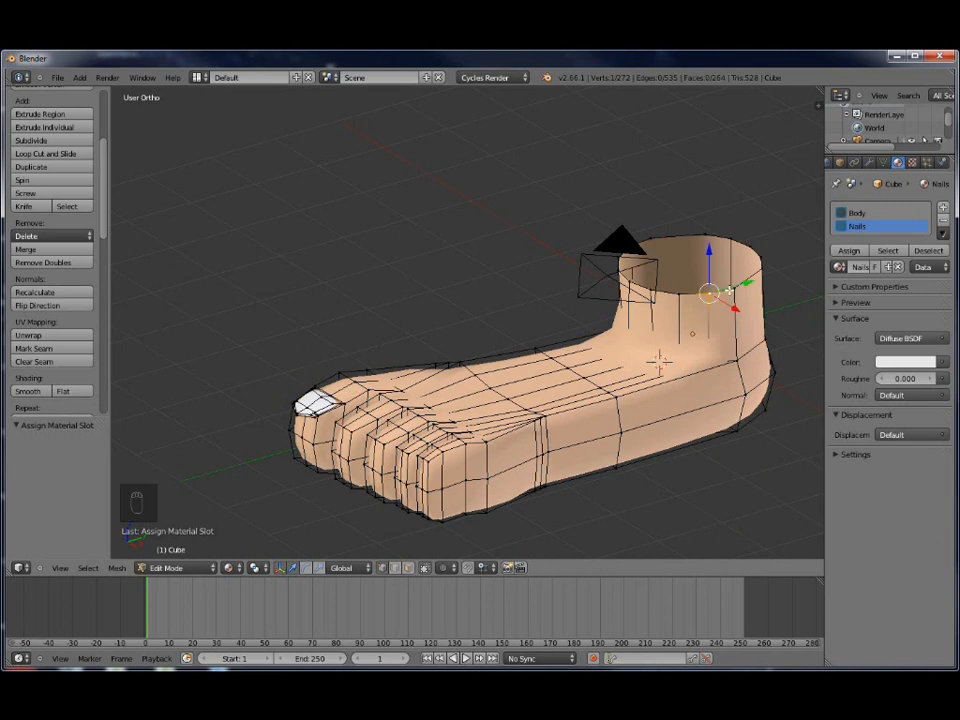
alt+right_click(731, 289)
alt+right_click(681, 297)
alt+right_click(652, 290)
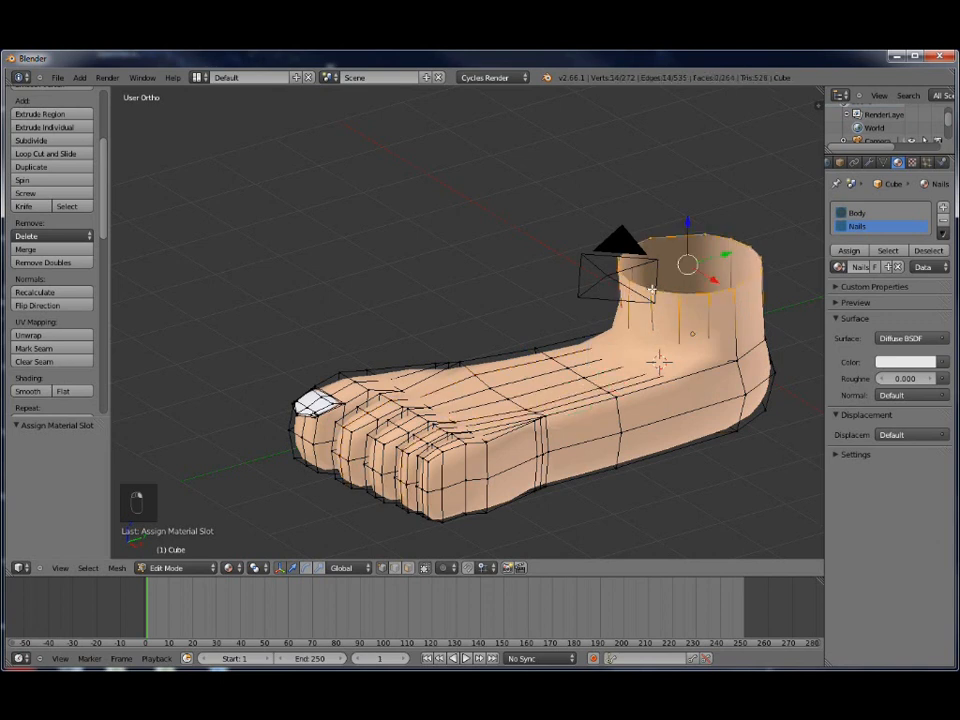
shift+middle_drag(784, 316, 658, 298)
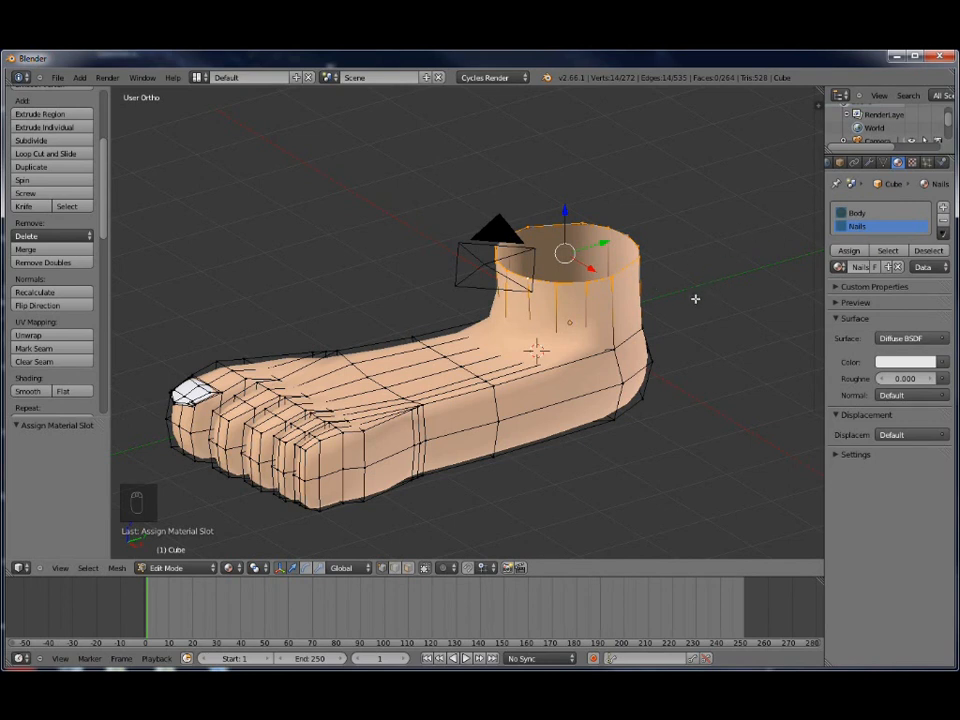
key(ctrl+KP_Add)
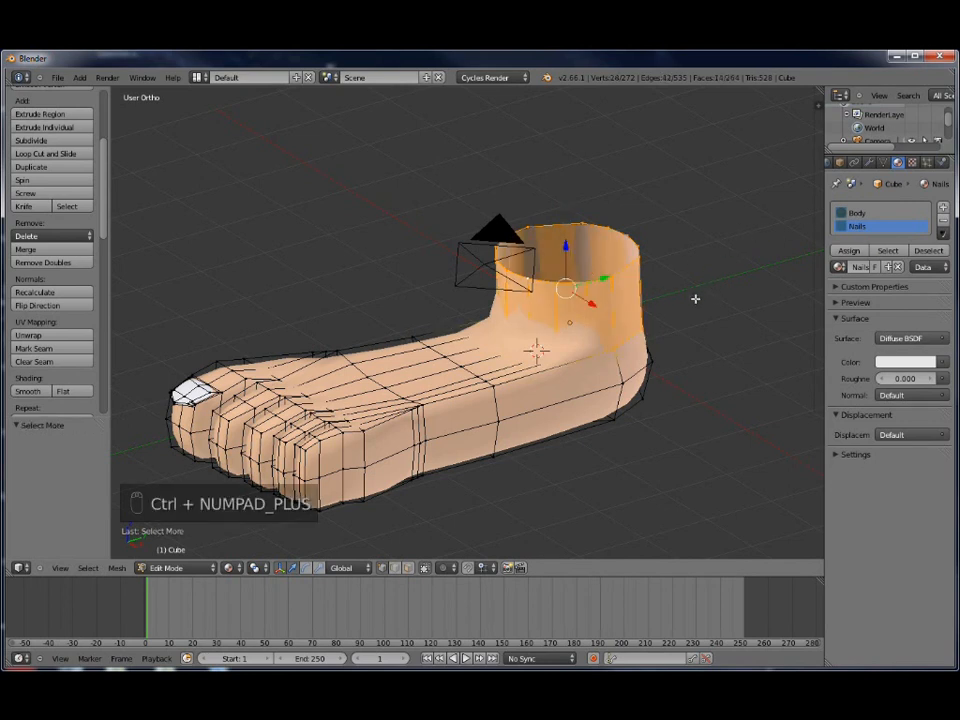
drag(565, 244, 551, 169)
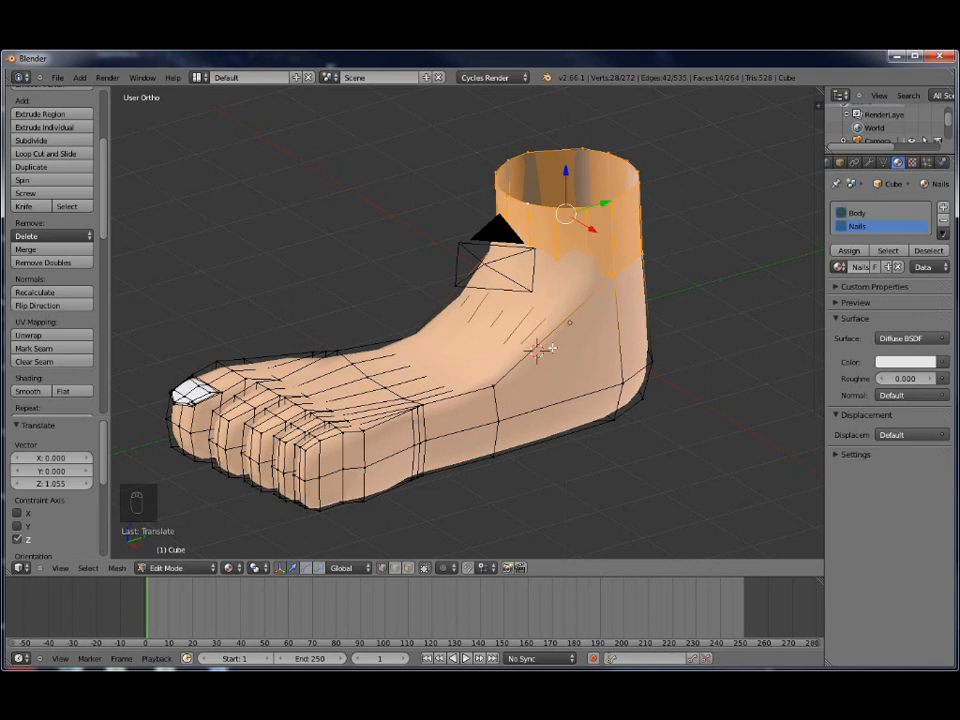
middle_drag(551, 169, 488, 316)
scroll(537, 277, up, 1)
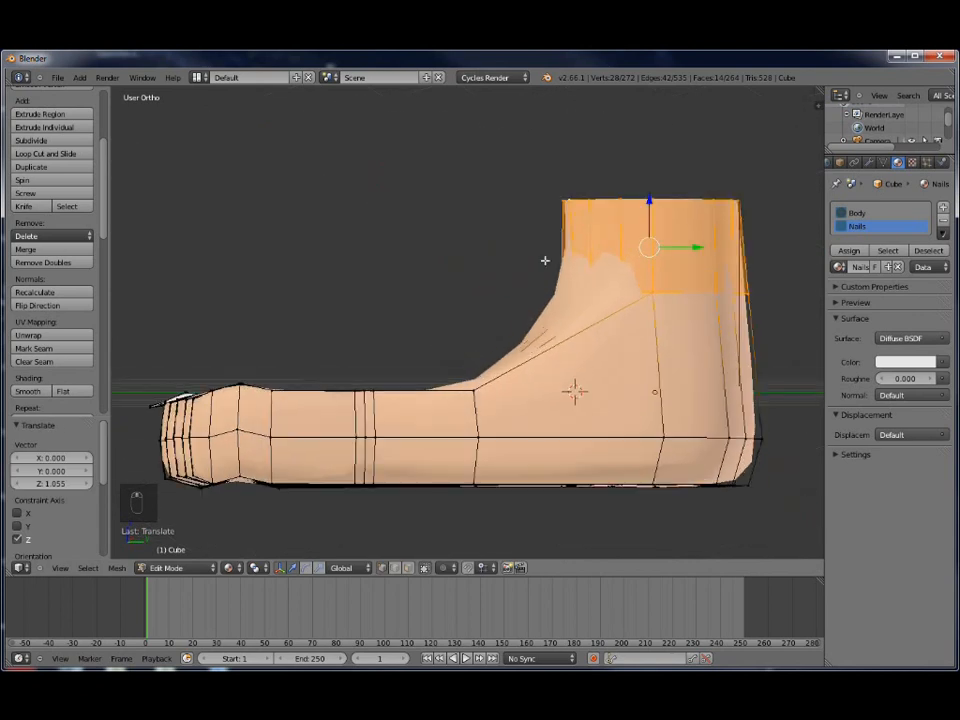
drag(649, 199, 649, 181)
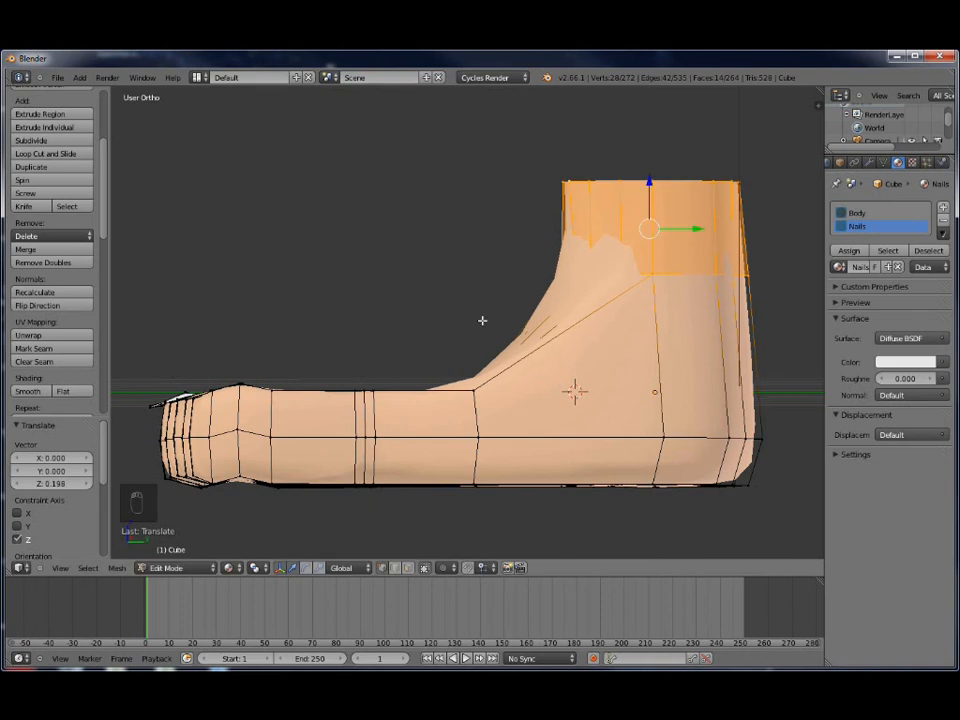
Enable proportional editing and raise the vertex on the instep's big-toe side about 0.859 along Z with smooth falloff
middle_drag(393, 315, 453, 379)
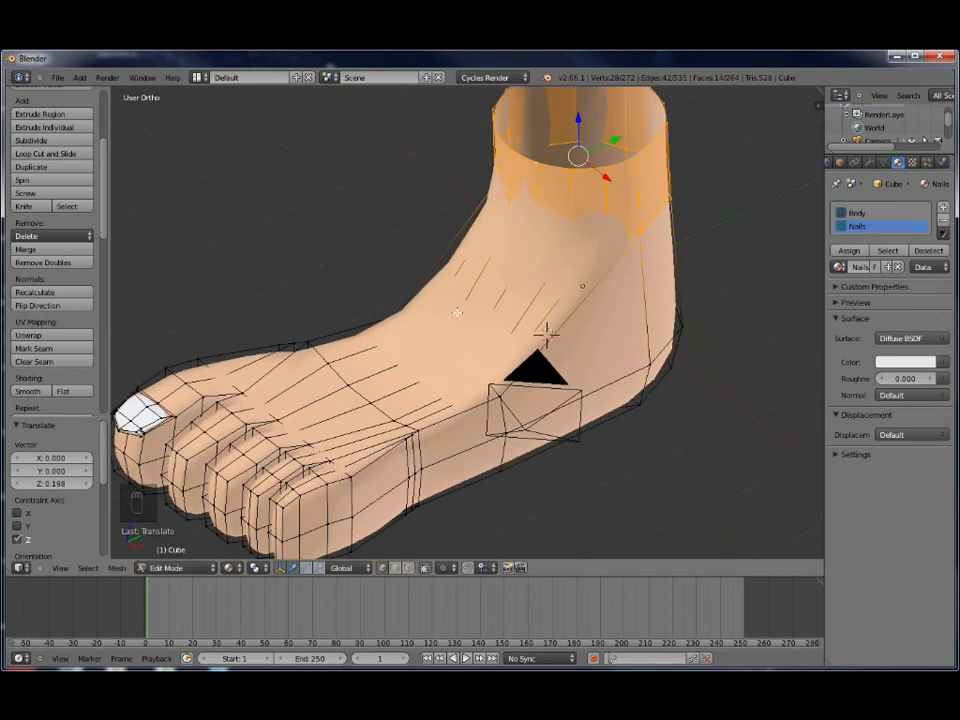
key(a)
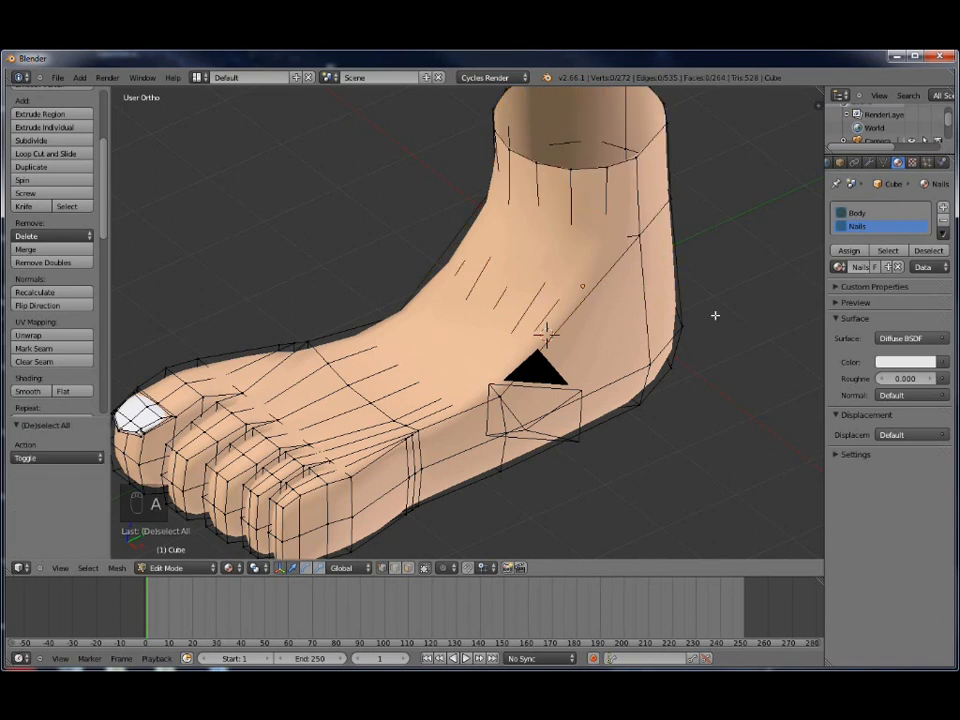
key(o)
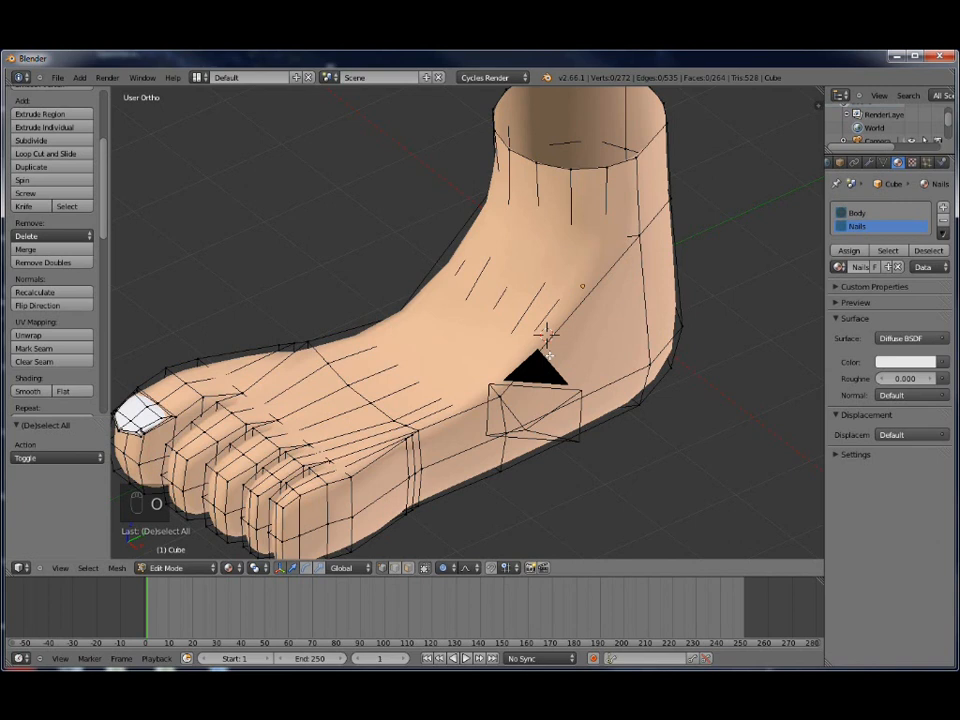
key(z)
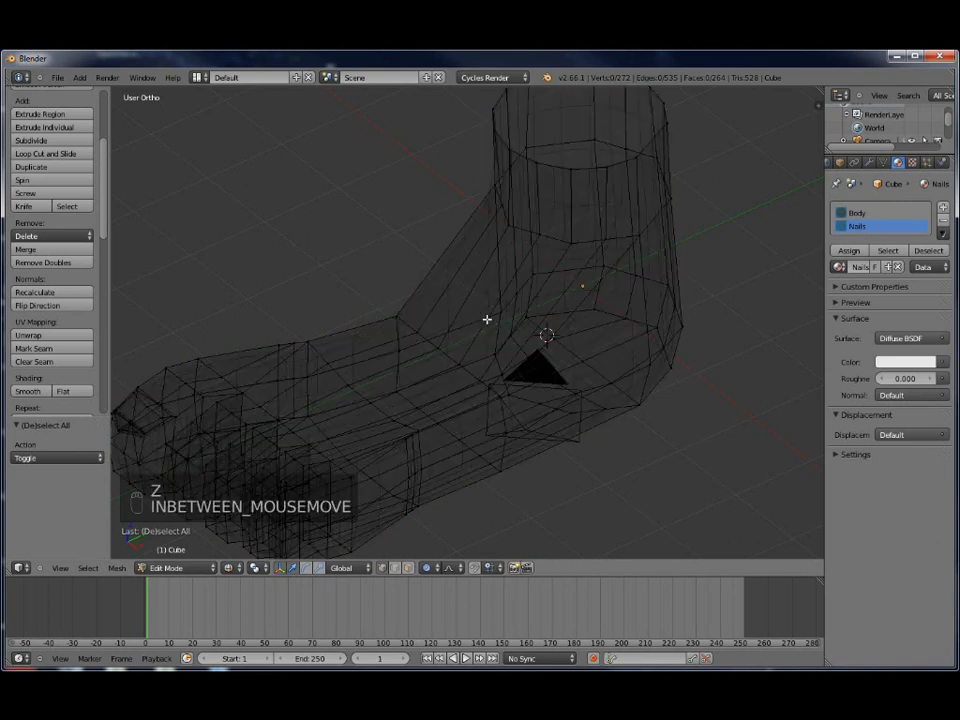
right_click(398, 314)
key(z)
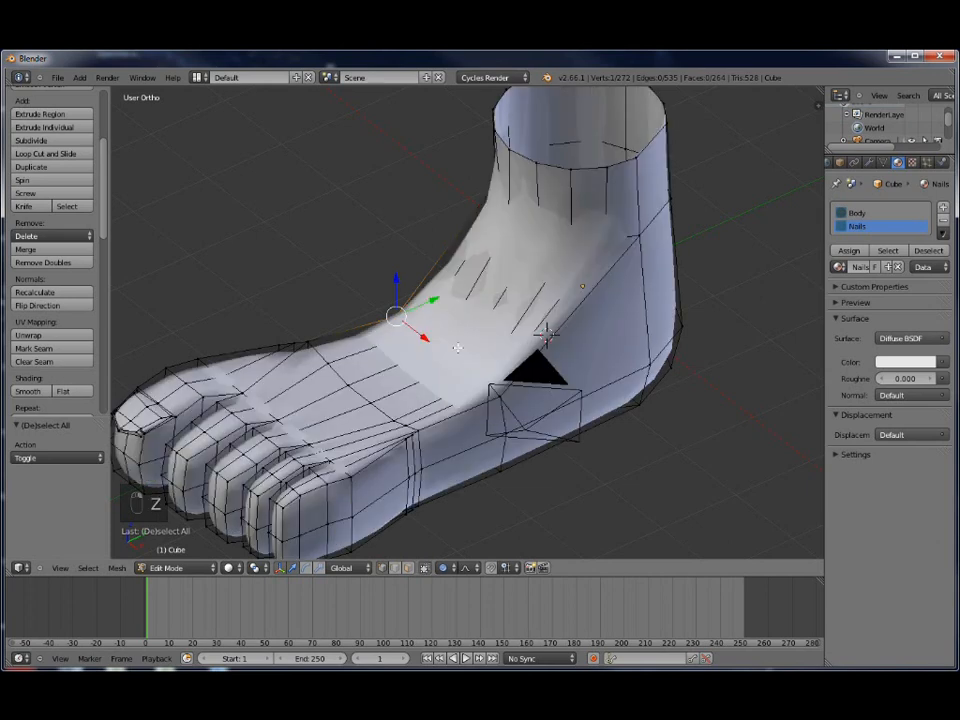
key(g)
key(z)
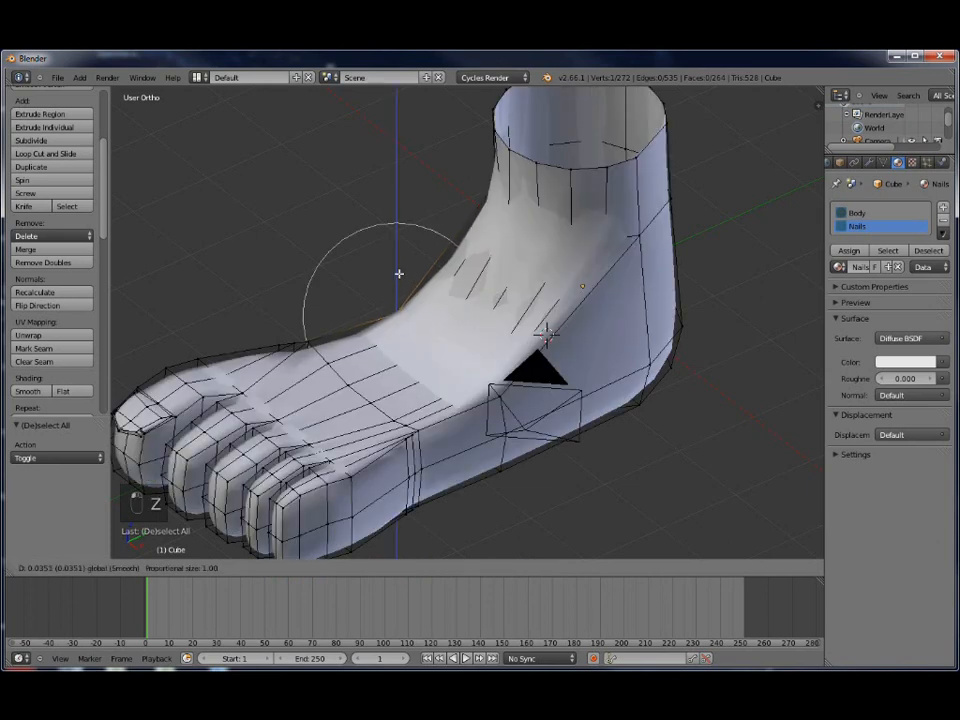
scroll(400, 270, down, 3)
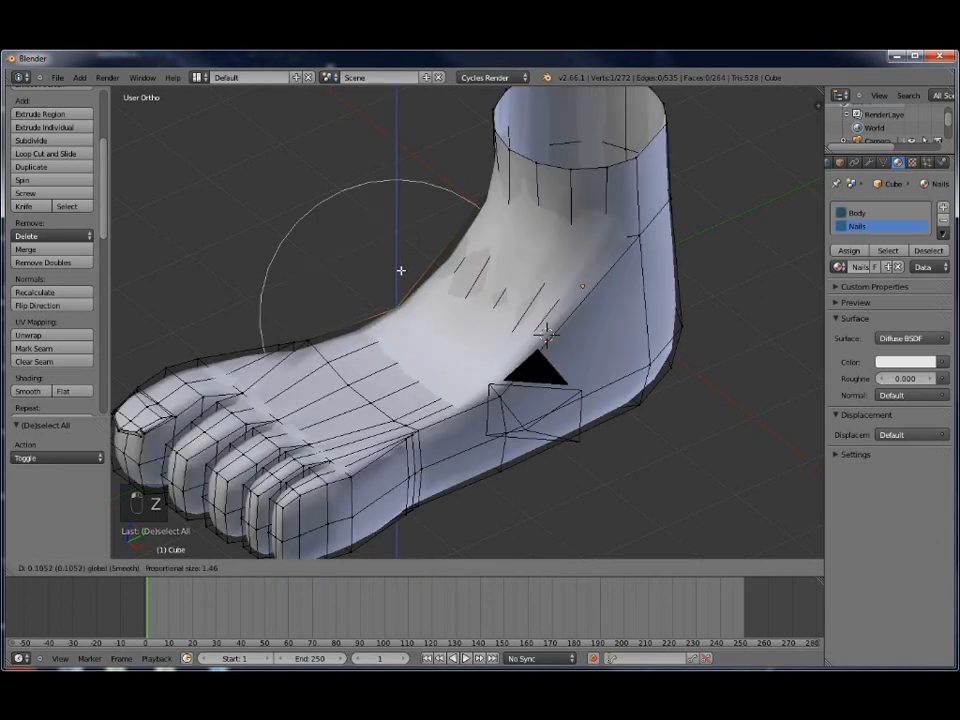
click(390, 214)
Fine-tune the same instep vertex upward by about 0.05 along Z in a side view
middle_drag(564, 434, 737, 390)
scroll(391, 486, up, 2)
middle_drag(391, 486, 432, 392)
scroll(432, 392, down, 1)
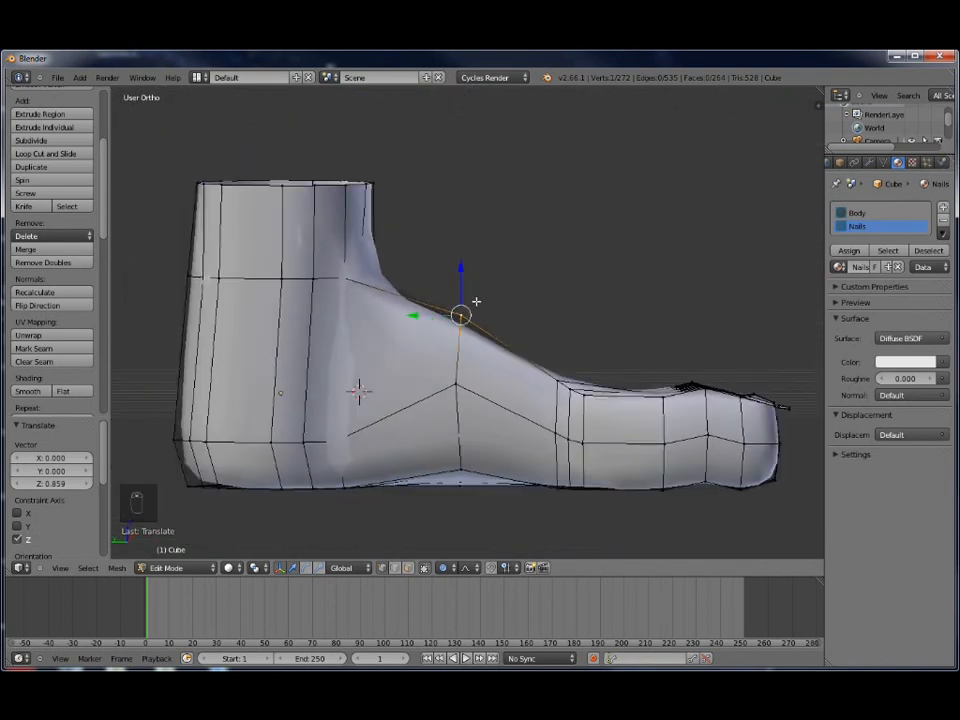
drag(461, 266, 463, 261)
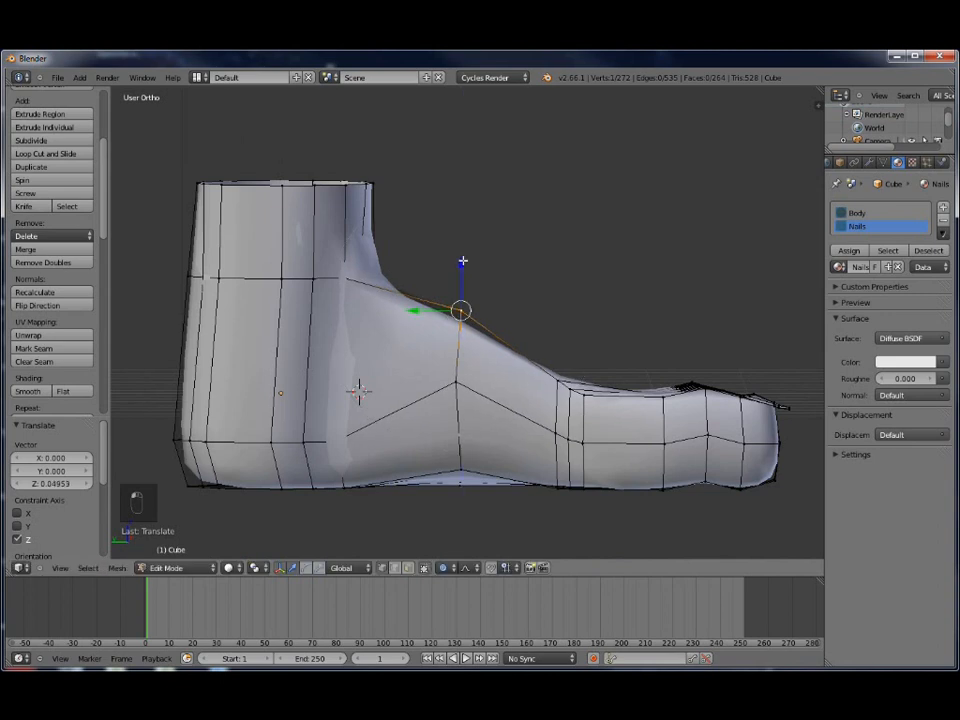
Move the vertex at the front of the ankle's big-toe side about -0.276 along Y using a smaller proportional falloff
right_click(344, 278)
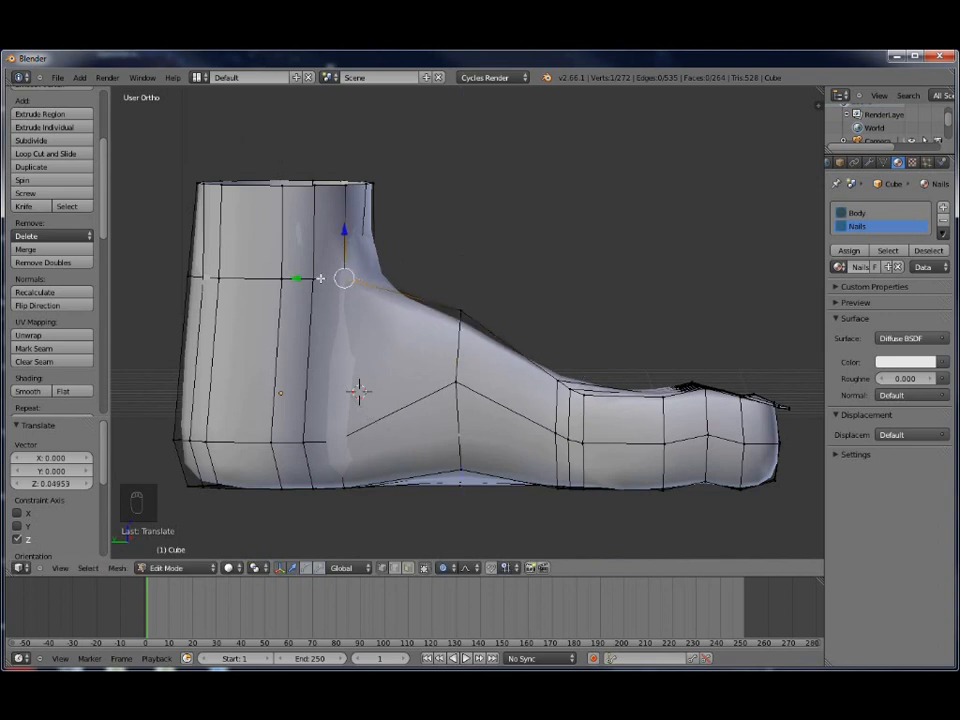
key(g)
key(y)
scroll(300, 278, up, 5)
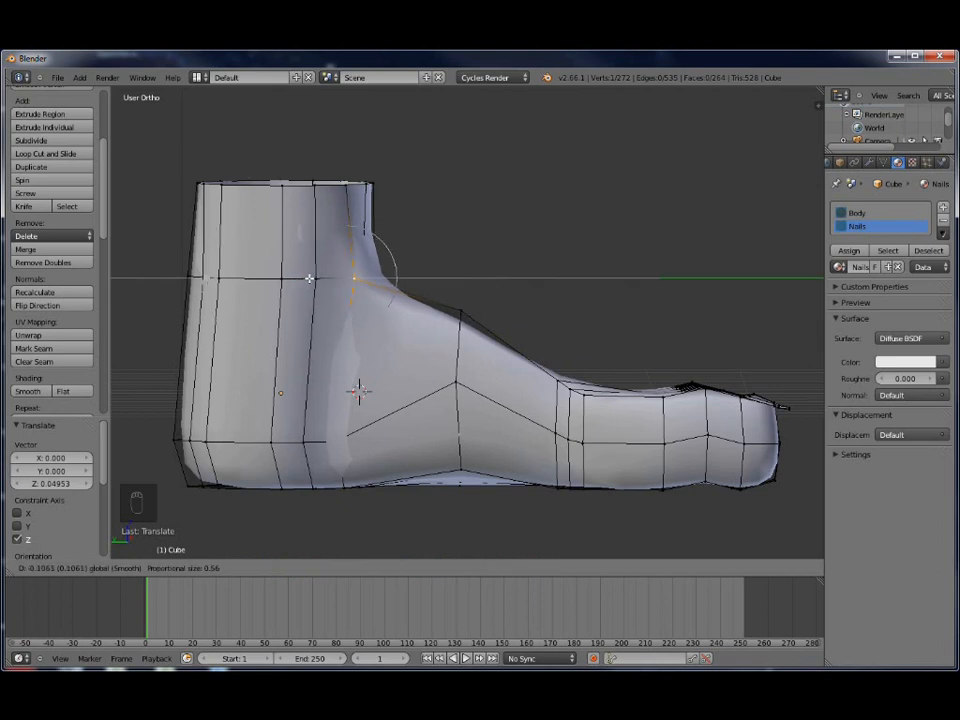
scroll(313, 277, up, 3)
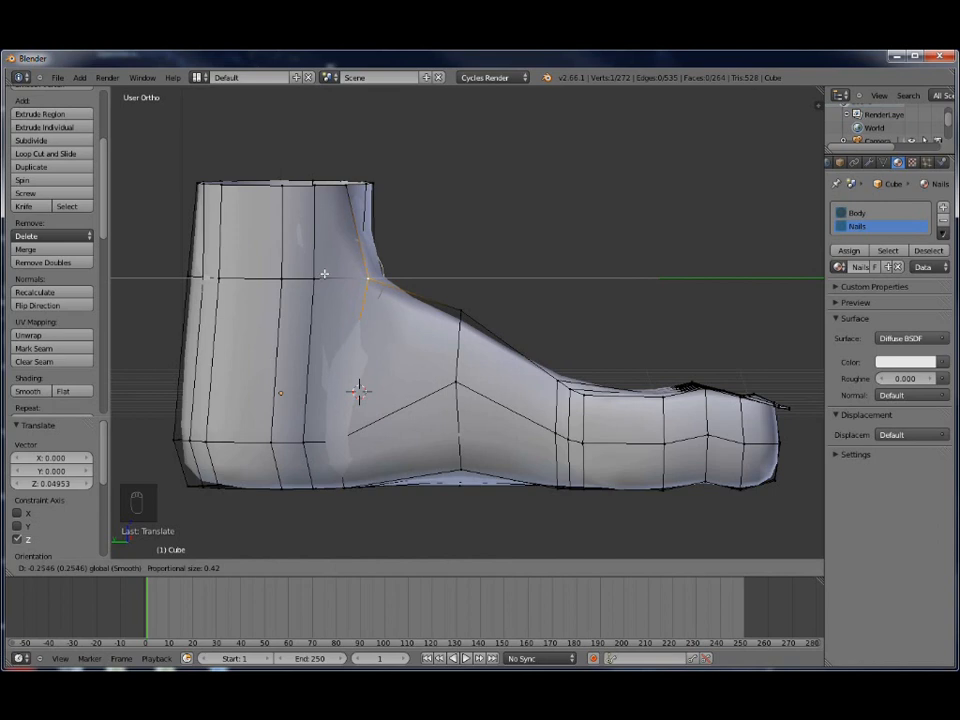
click(325, 274)
Raise the upper vertex behind the big toe about 0.335 along Z and the next vertex toward the toe about 0.052
middle_drag(398, 358, 354, 384)
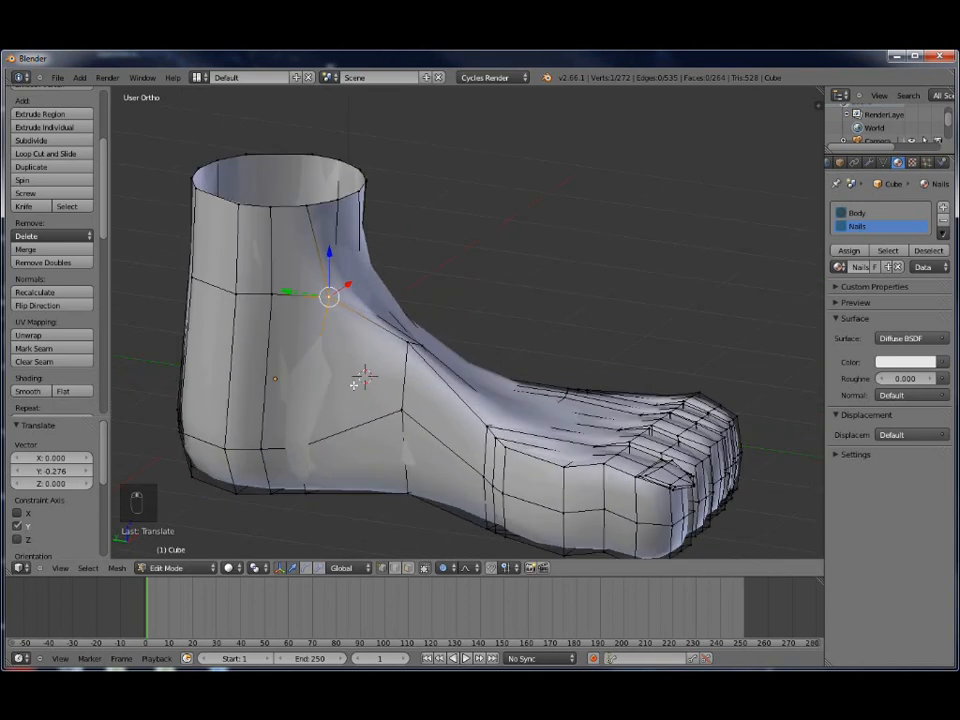
right_click(497, 436)
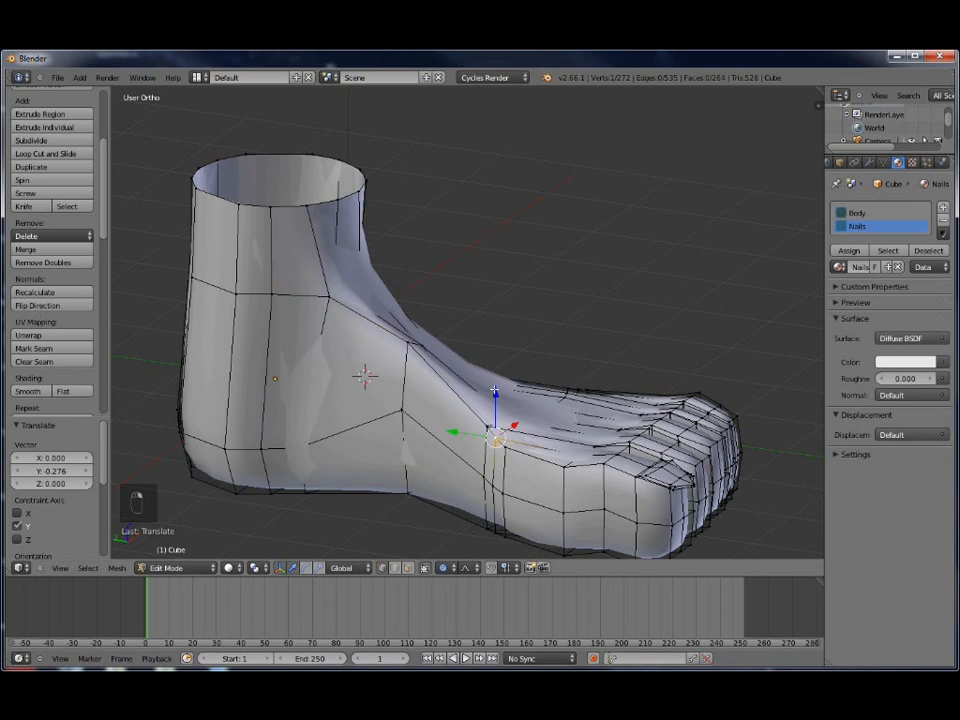
key(g)
key(z)
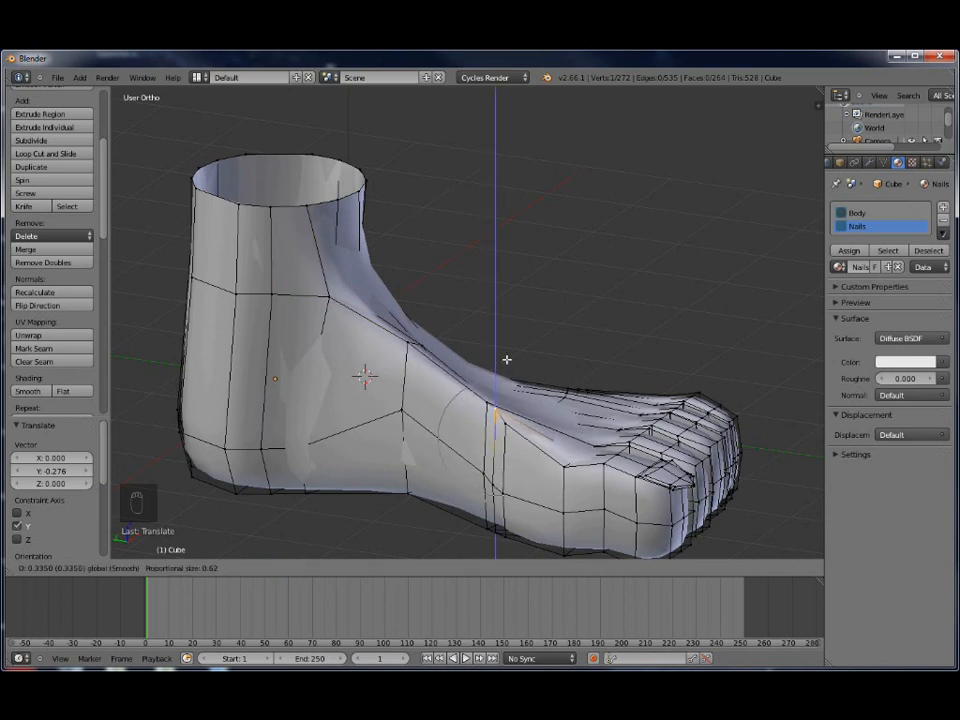
click(507, 359)
right_click(563, 463)
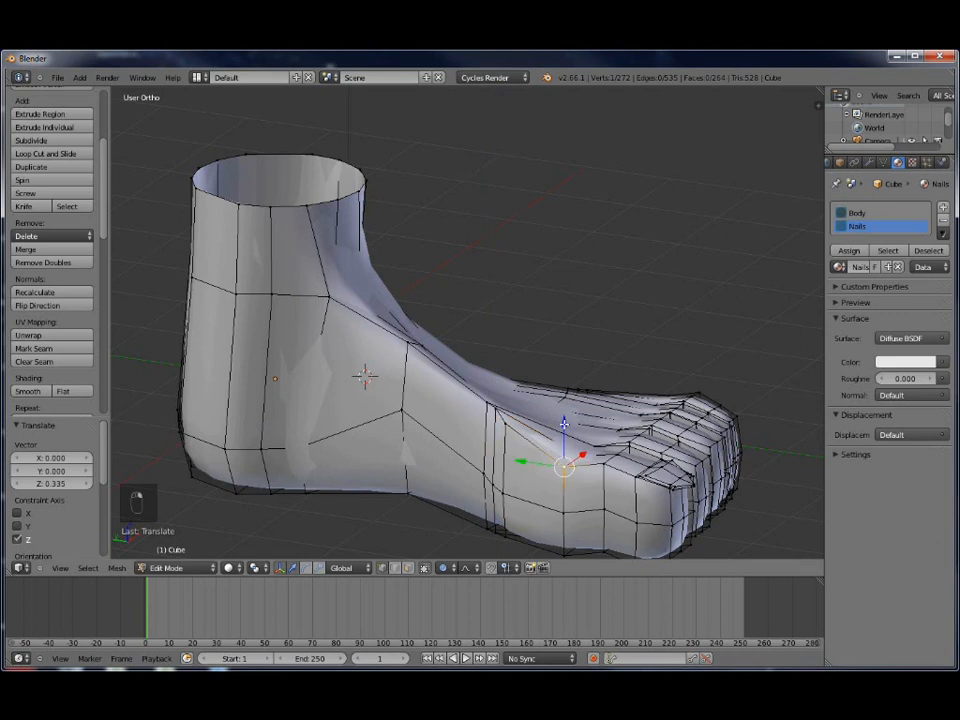
key(g)
key(z)
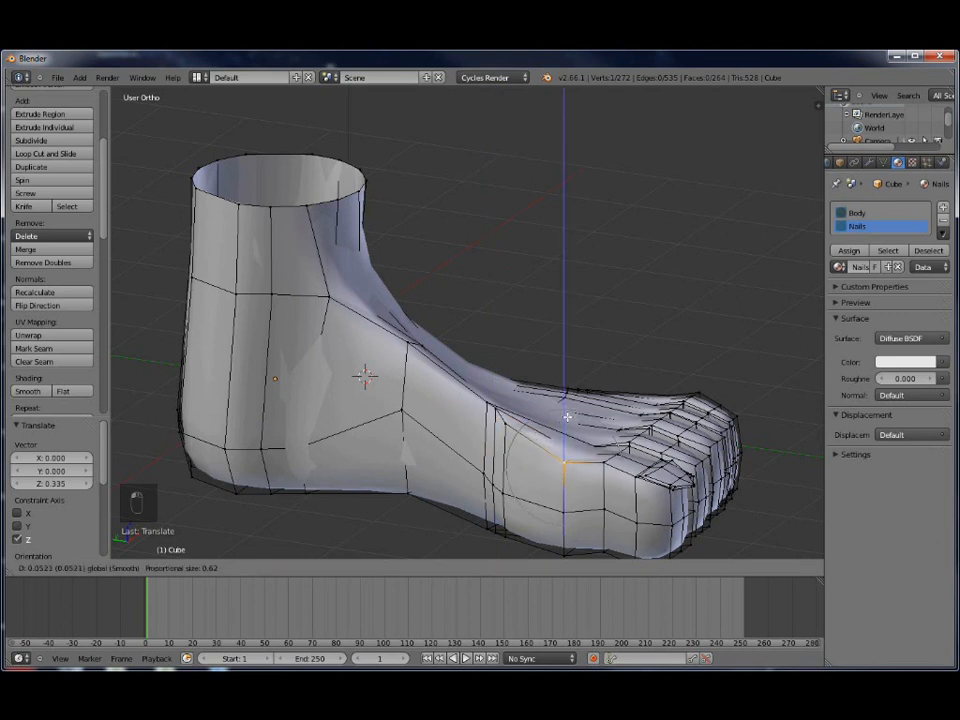
click(471, 456)
Raise the mid-height side vertex behind the ball of the foot about 0.234 along Z with a wider proportional falloff
middle_drag(426, 497, 482, 452)
right_click(560, 421)
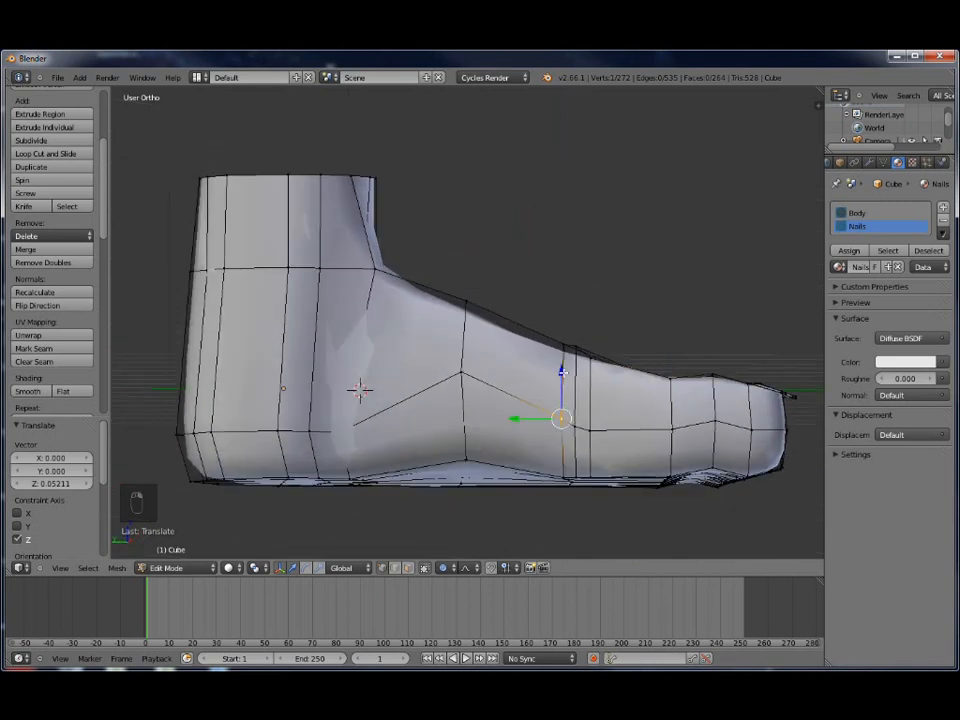
key(g)
scroll(563, 372, down, 2)
key(z)
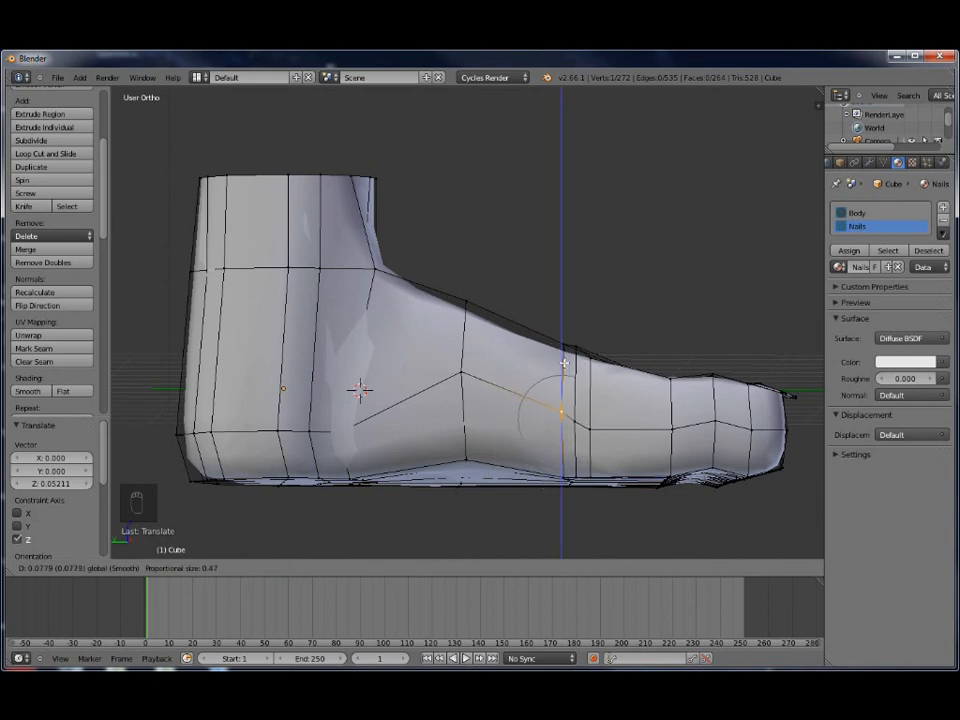
scroll(566, 360, down, 3)
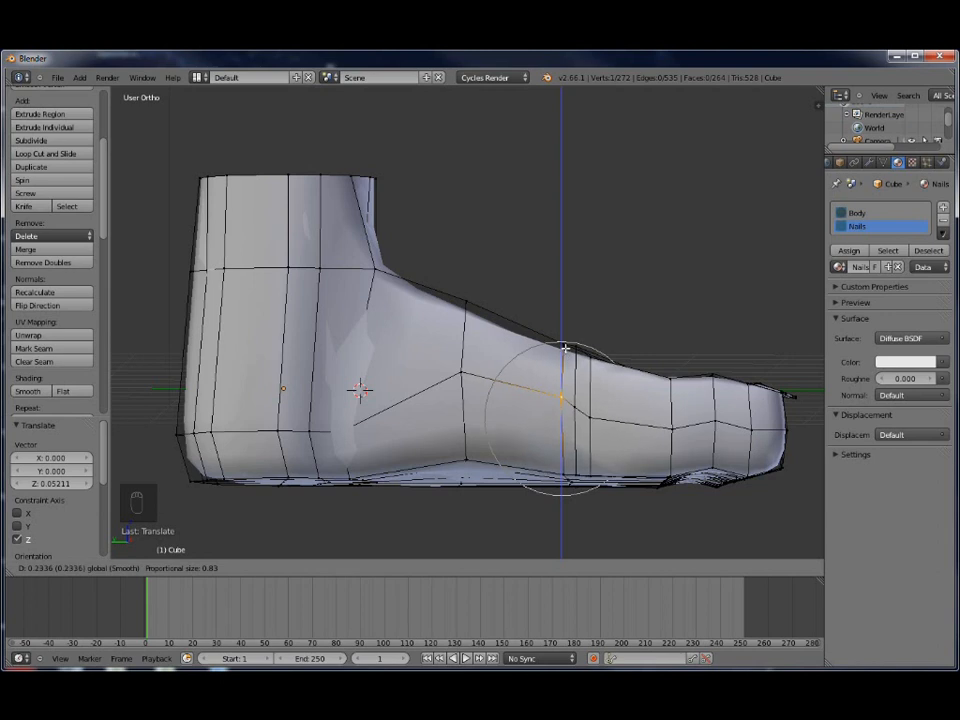
click(566, 349)
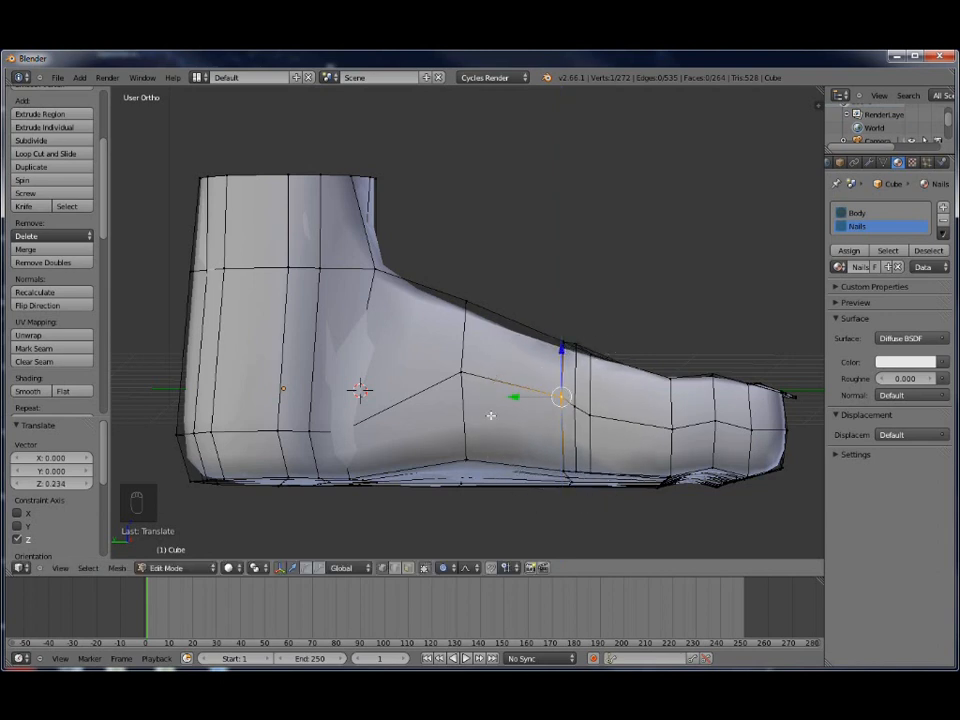
Push the lower side vertex between heel and arch about -0.197 along X and the instep-edge vertex about -0.137
right_click(335, 431)
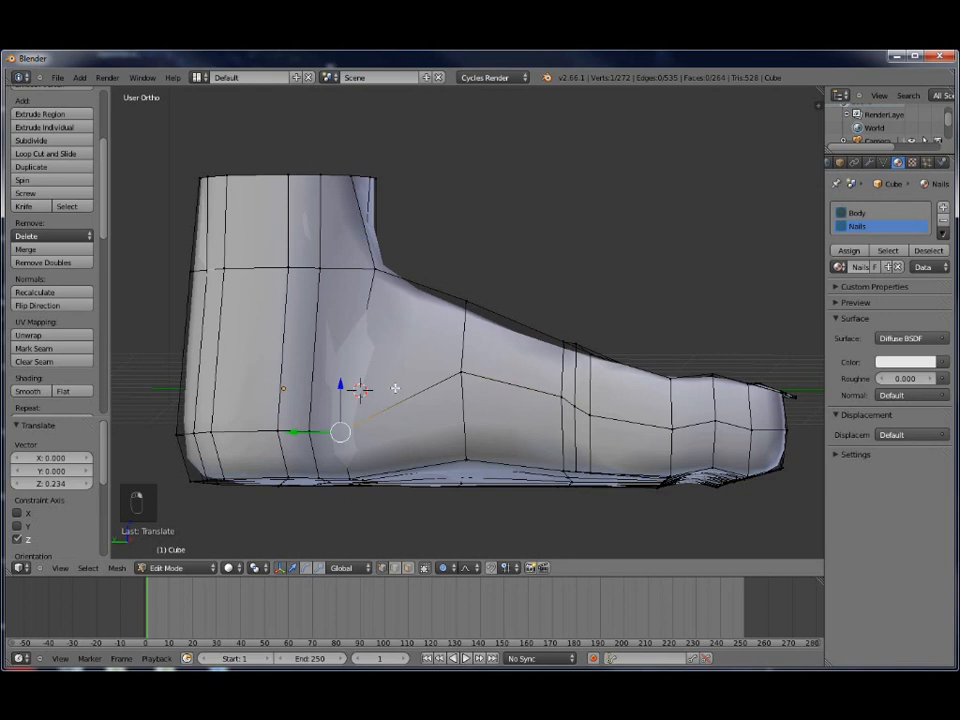
middle_drag(410, 385, 340, 389)
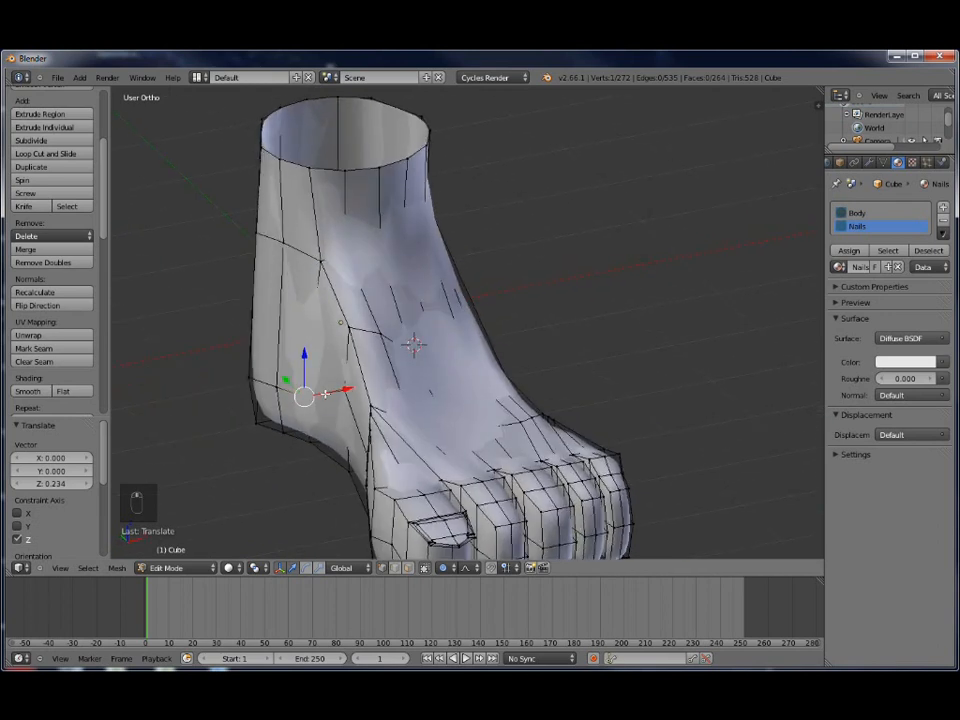
key(g)
key(x)
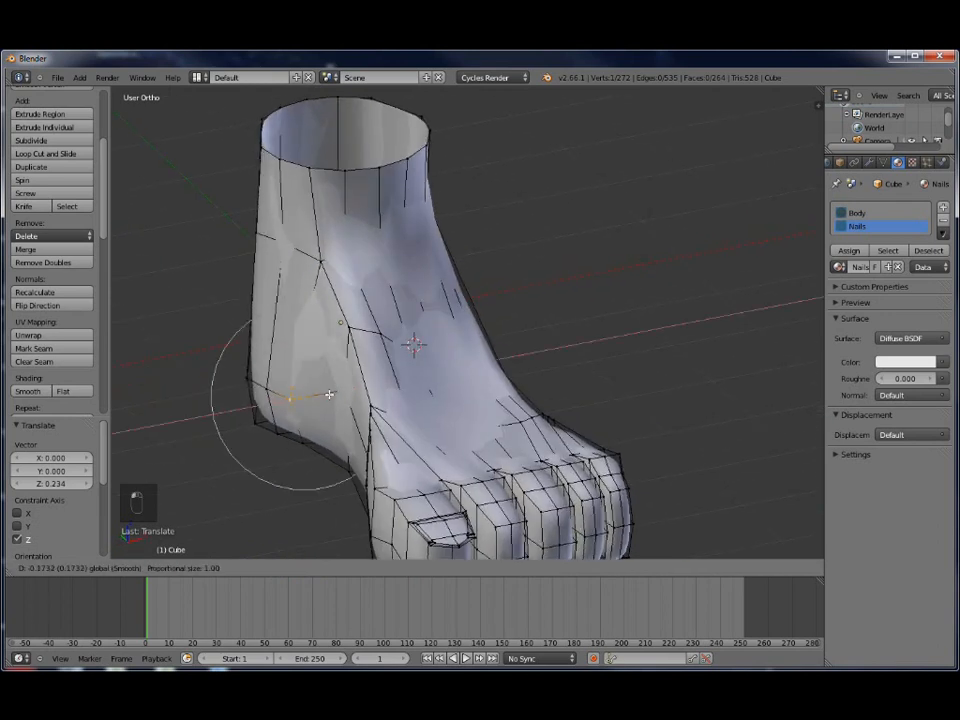
click(335, 392)
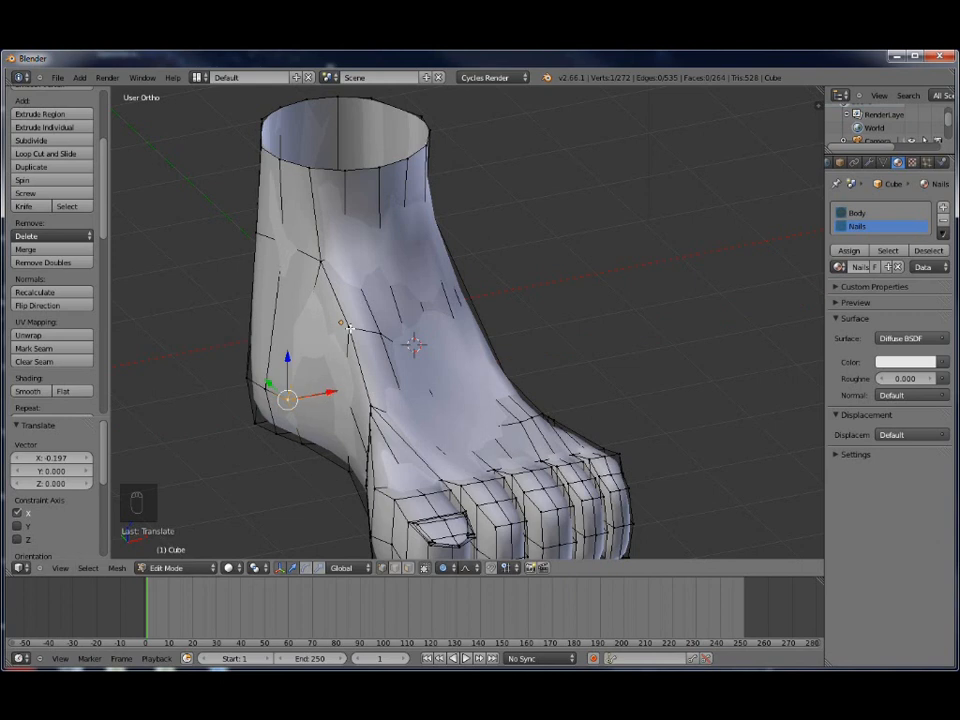
key(g)
key(x)
key(Escape)
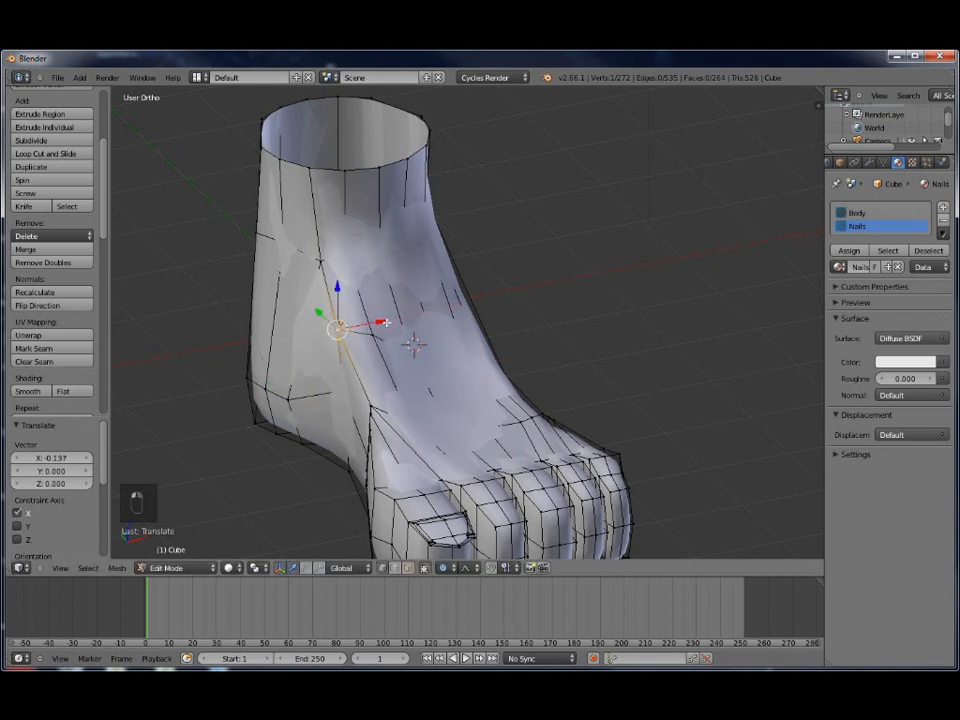
Move the arch's mid-height side vertex about -0.216 and -0.140 along X, and its neighbor toward the heel about -0.071
key(g)
key(x)
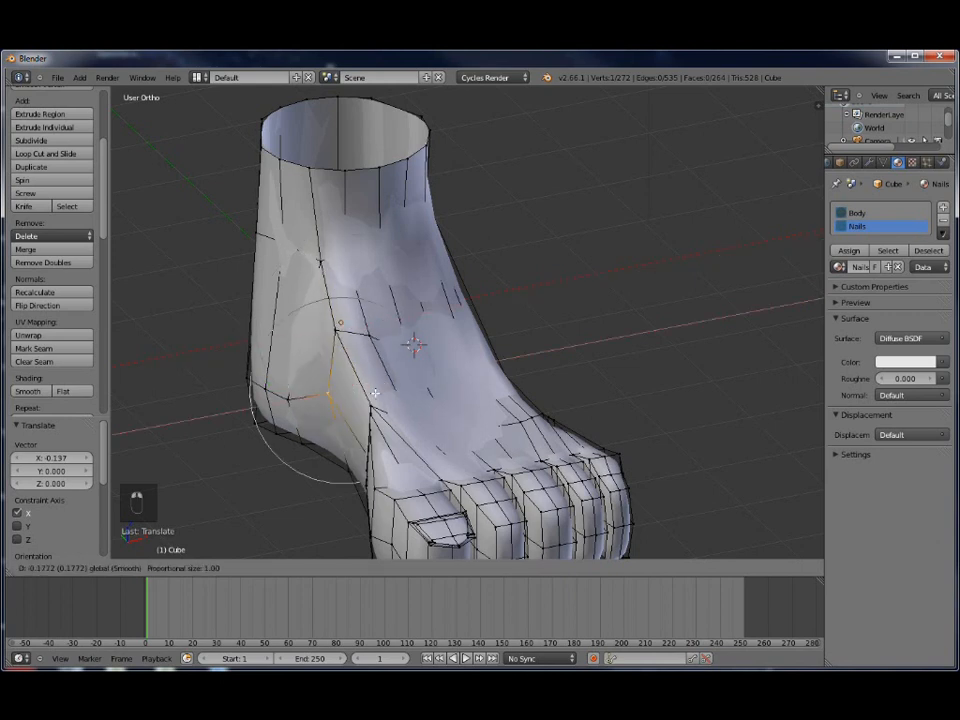
click(350, 398)
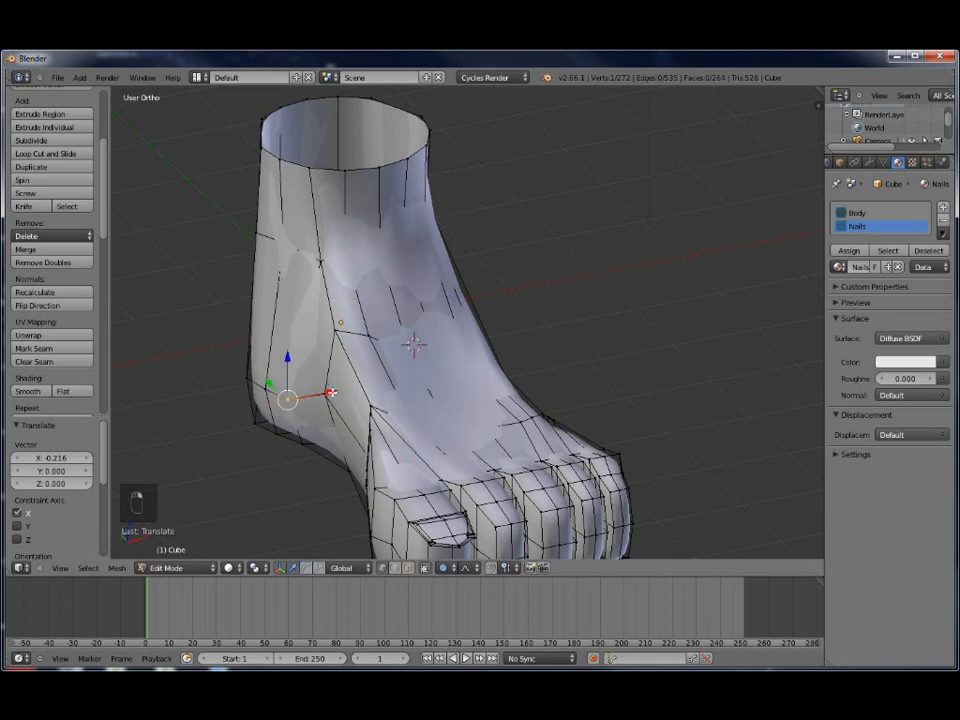
key(g)
key(x)
click(344, 389)
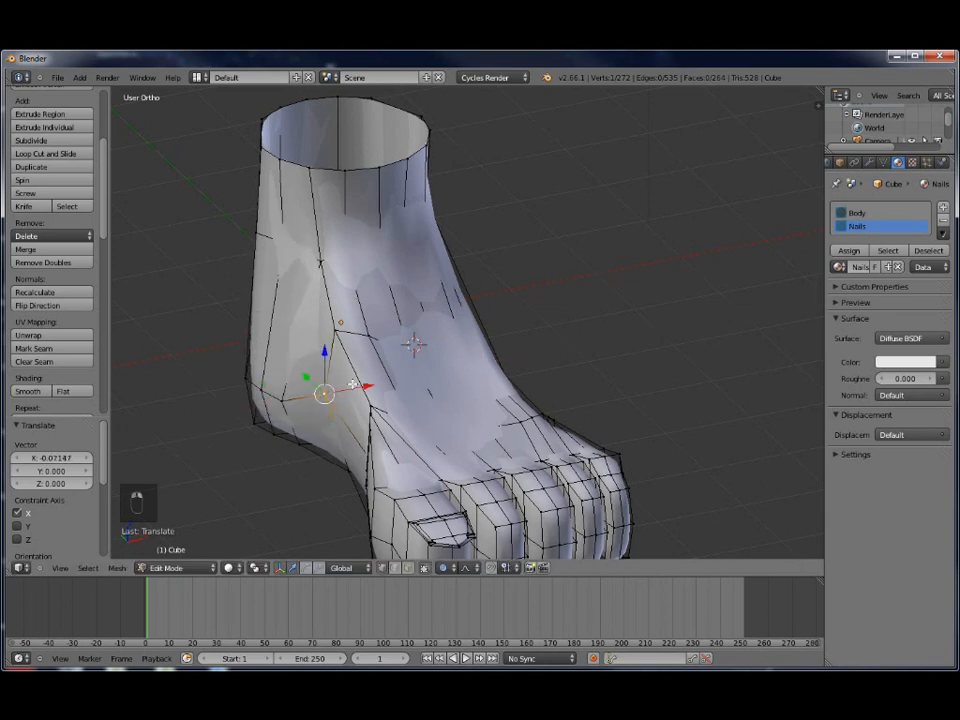
key(g)
key(x)
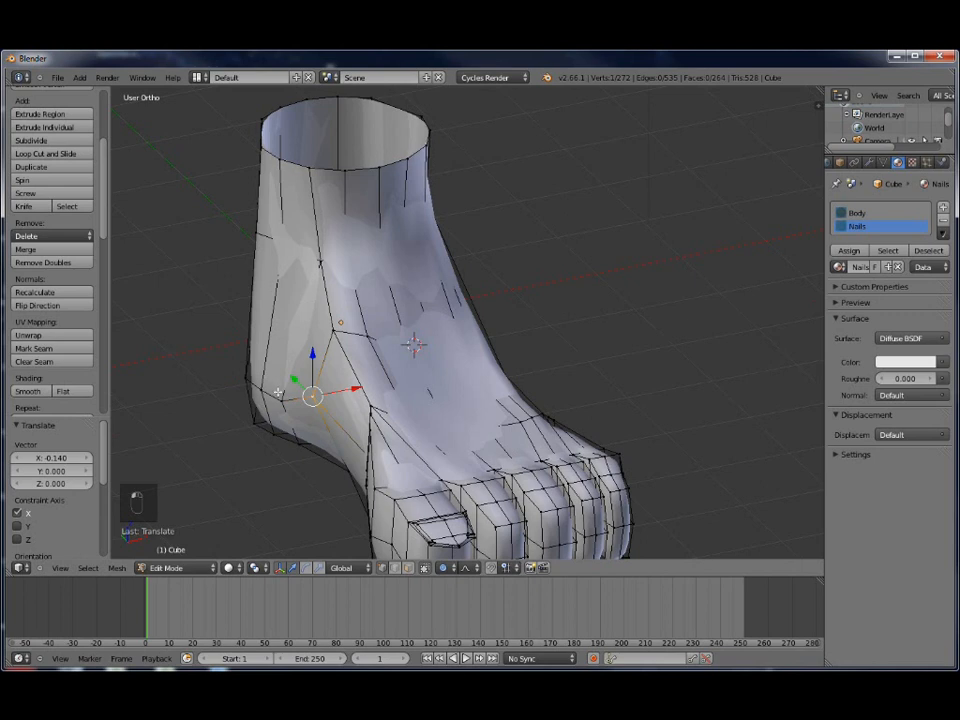
Push the lower side vertex nearer the heel slightly outward along X with smooth falloff
right_click(262, 388)
key(g)
key(x)
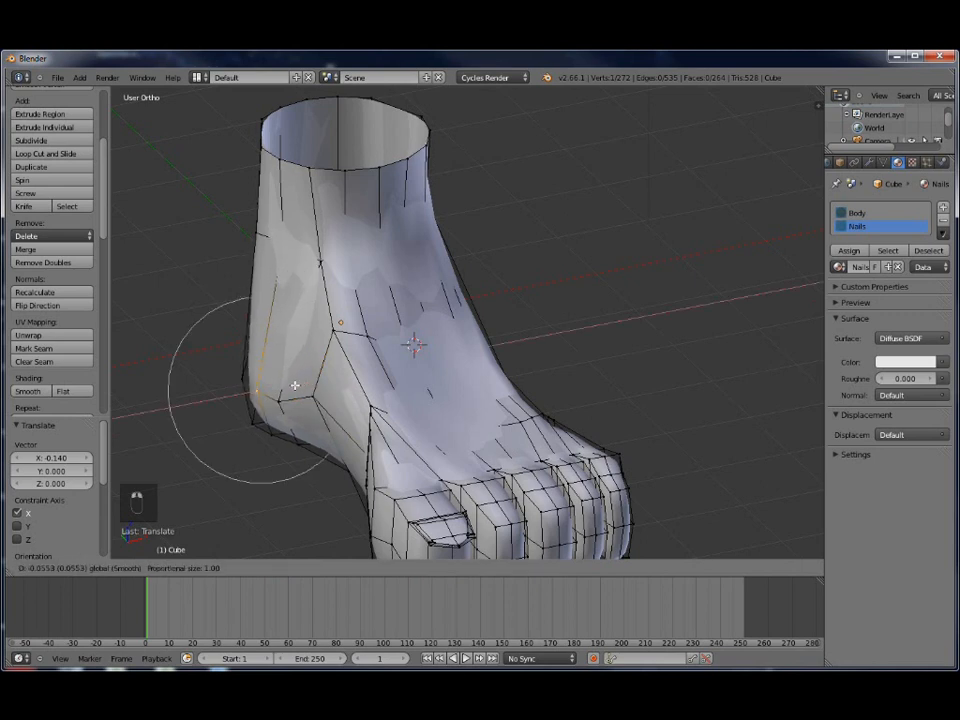
click(305, 401)
Raise two neighboring vertices on top of the instep along Z, the second by about 0.244
middle_drag(428, 453, 373, 427)
right_click(415, 340)
key(g)
key(z)
click(450, 344)
right_click(456, 358)
key(g)
key(z)
click(456, 305)
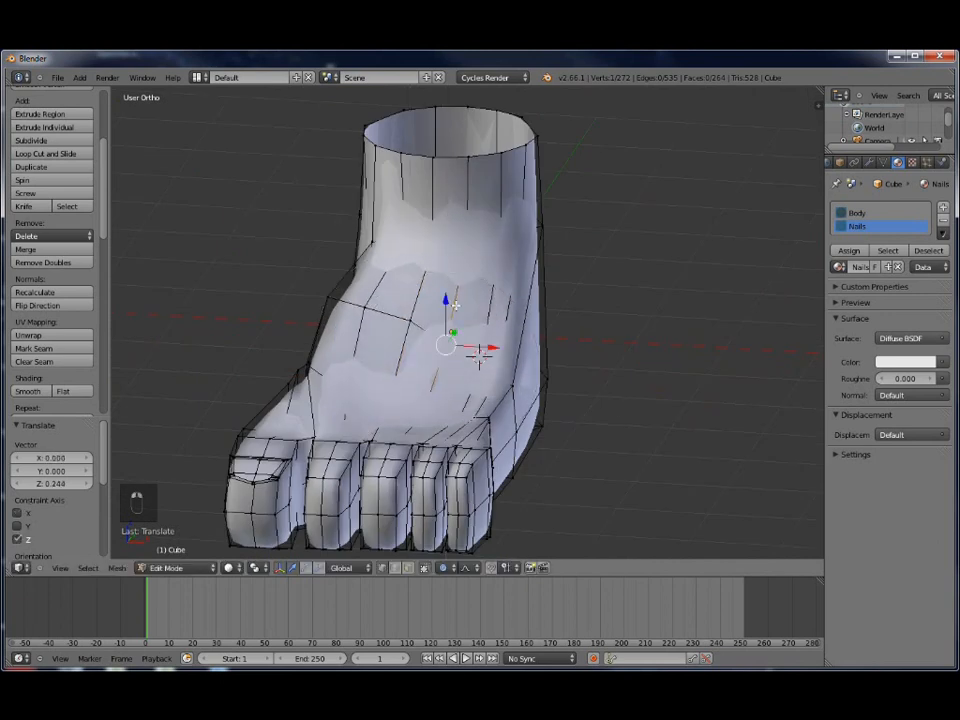
Raise the next instep vertex toward the little-toe side along Z, and a vertex behind the small toes by about 0.200
right_click(479, 357)
key(g)
key(z)
click(474, 341)
right_click(463, 410)
key(g)
key(z)
click(479, 355)
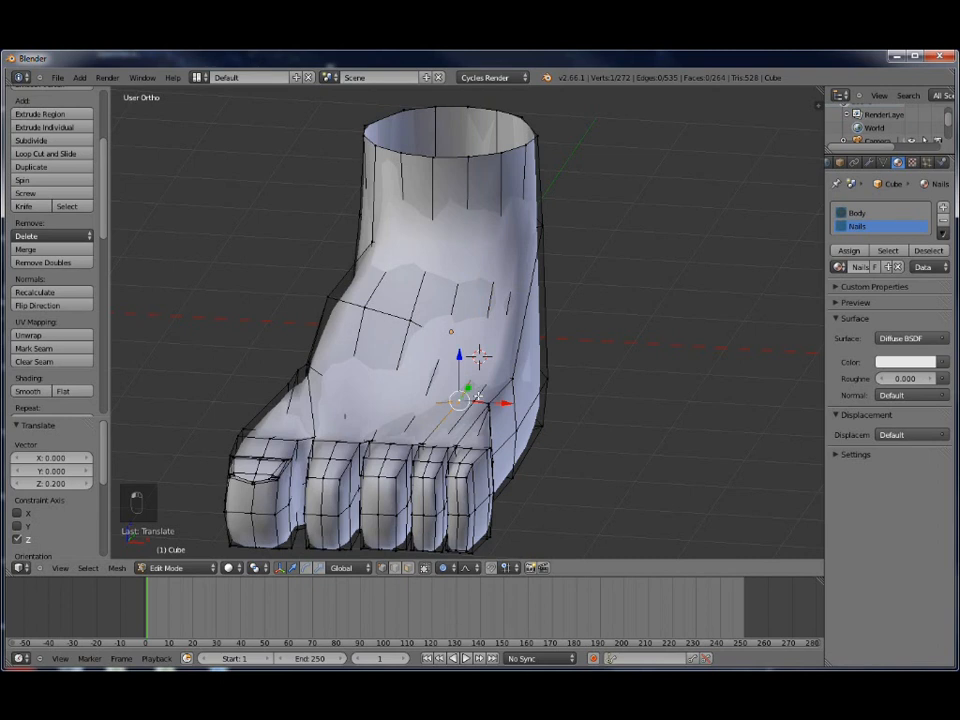
In wireframe display, raise two vertices of the row behind the toes about 0.389 and 0.146 along Z, then restore solid shading
key(z)
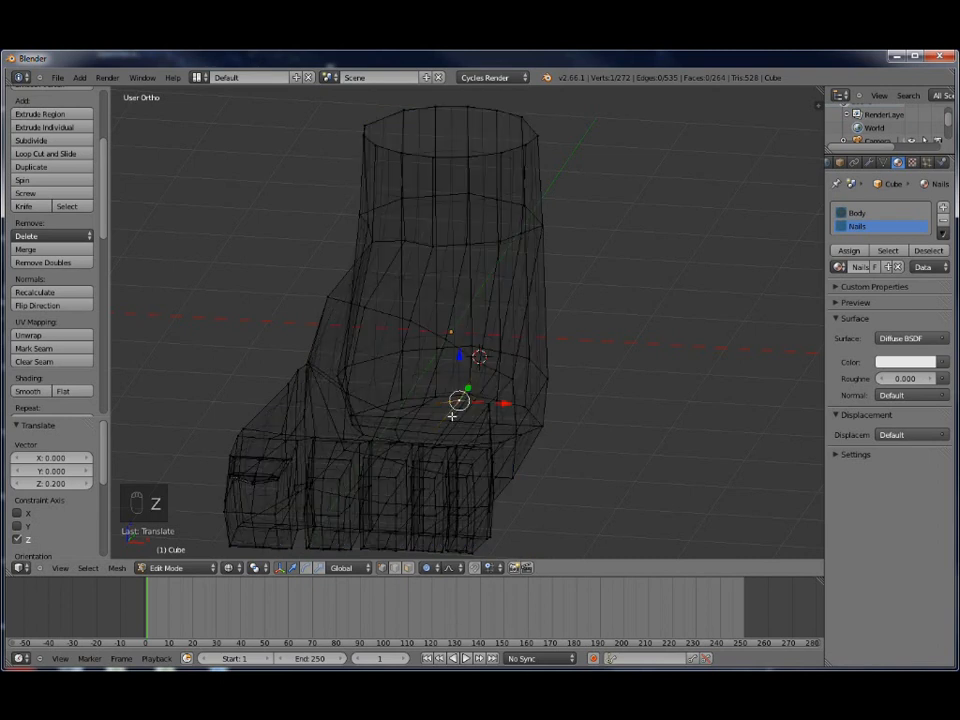
scroll(446, 437, up, 1)
middle_drag(446, 437, 435, 461)
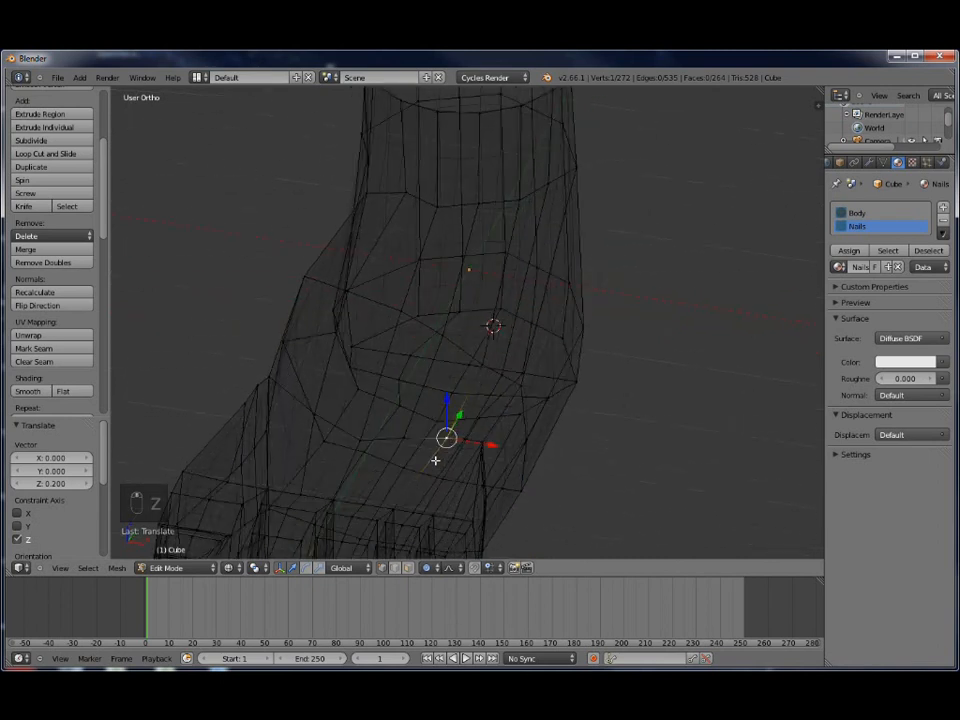
right_click(365, 439)
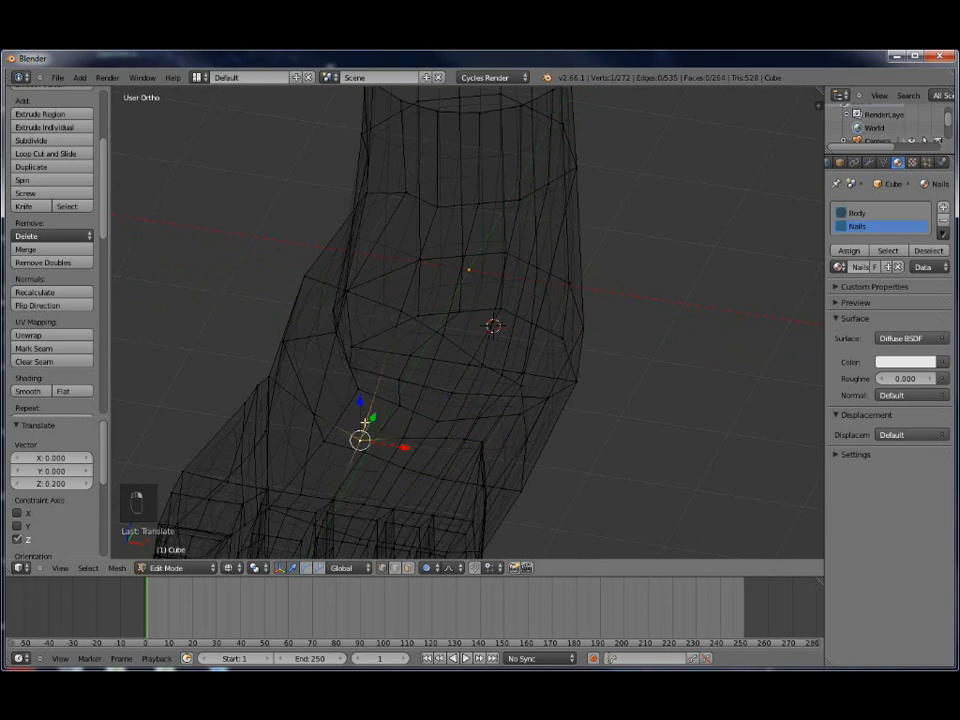
key(g)
key(z)
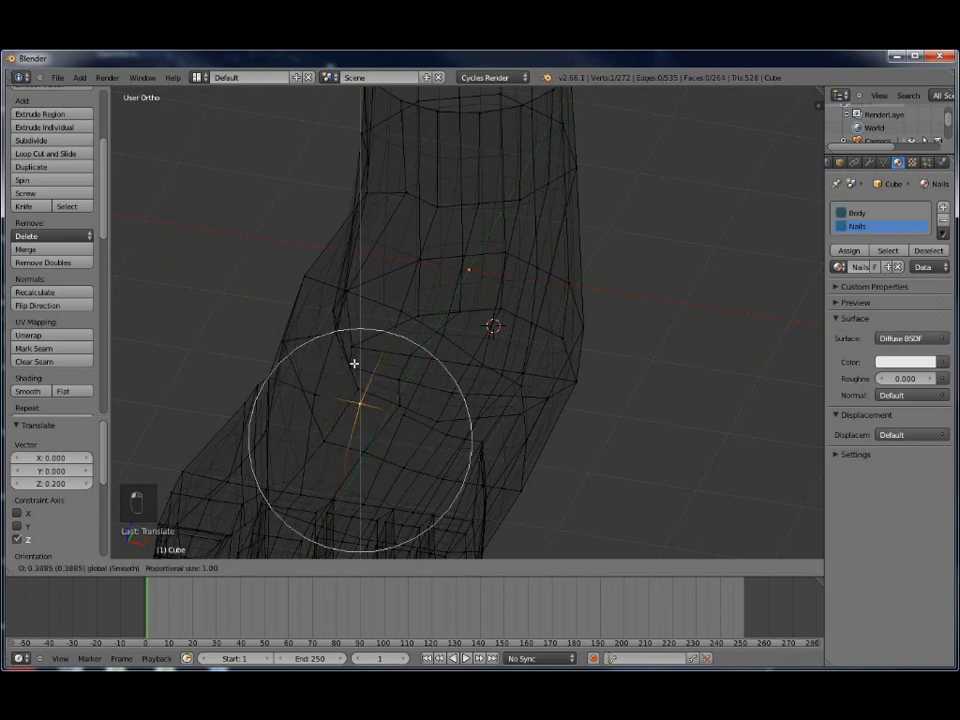
click(354, 364)
right_click(318, 384)
key(g)
key(z)
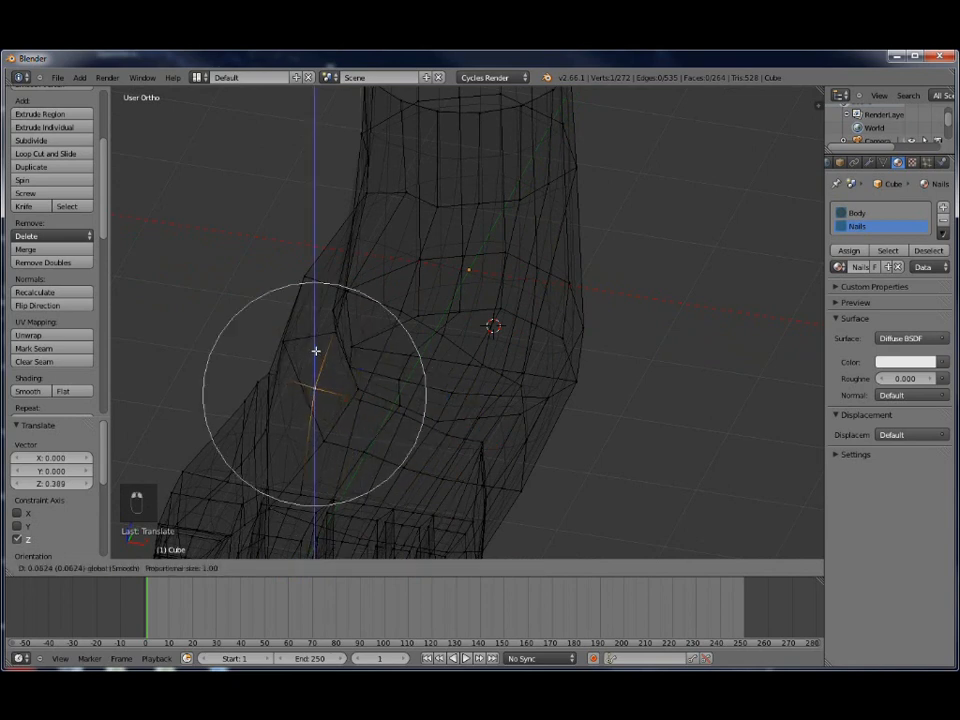
click(317, 343)
key(z)
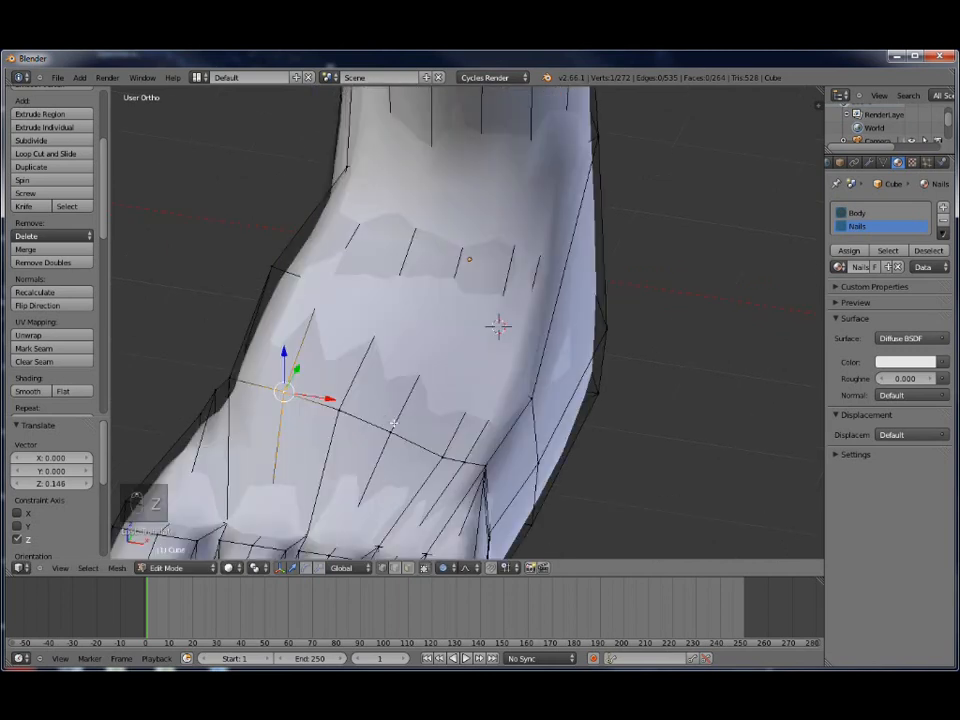
Raise the vertex between the big and second toes about 0.136 along Z and adjust the neighboring toe-base vertices
middle_drag(399, 402, 409, 369)
scroll(400, 395, up, 1)
scroll(356, 461, up, 1)
middle_drag(388, 429, 340, 408)
scroll(360, 450, down, 5)
right_click(311, 405)
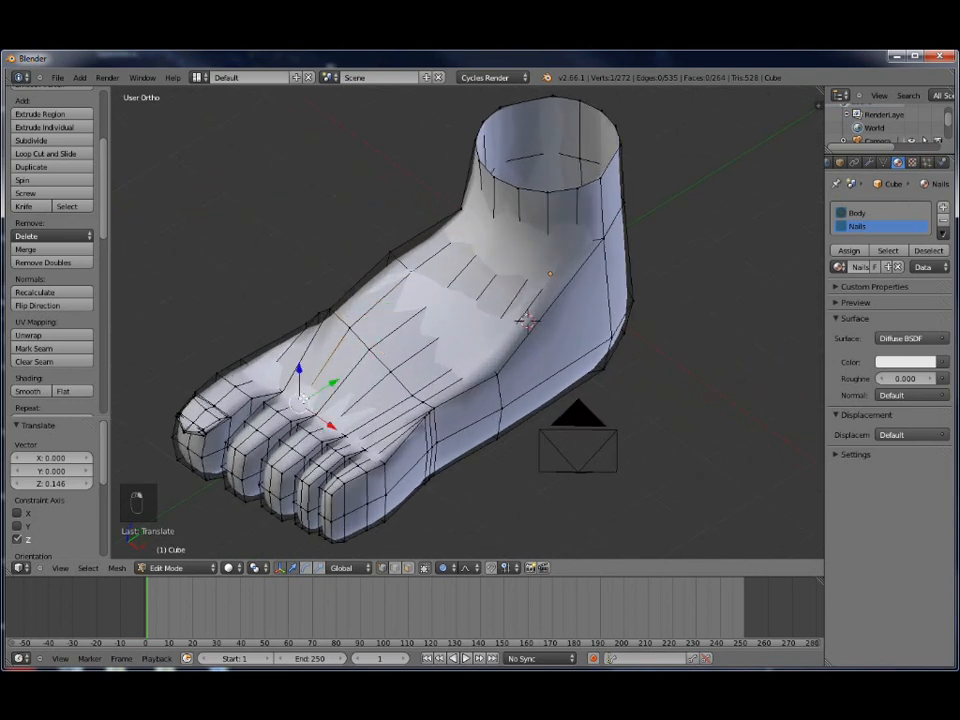
drag(302, 371, 302, 361)
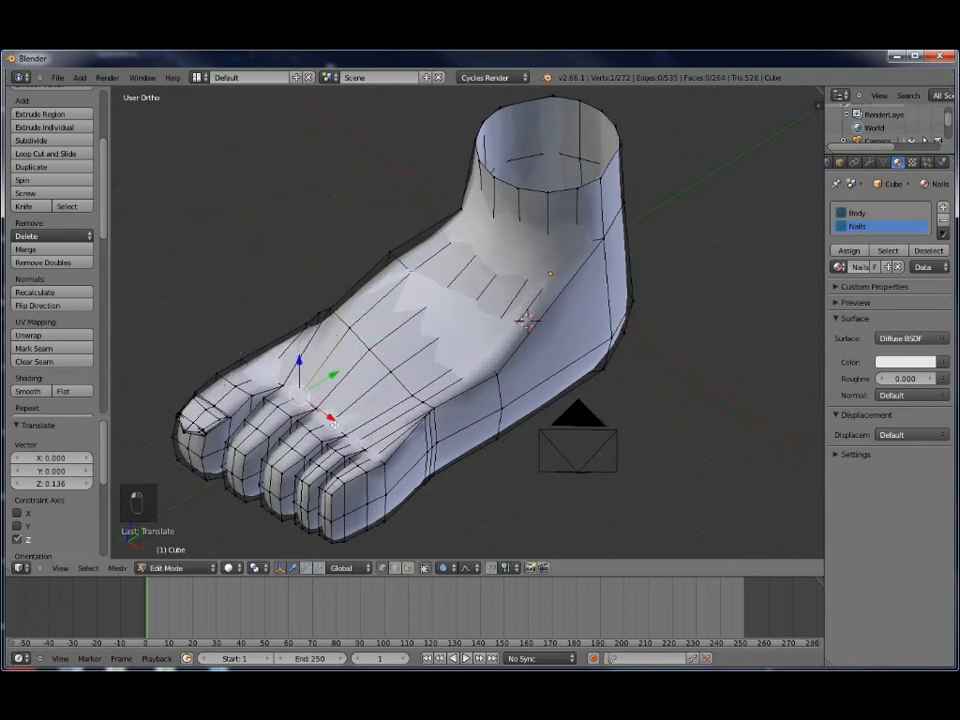
drag(330, 416, 375, 440)
right_click(358, 436)
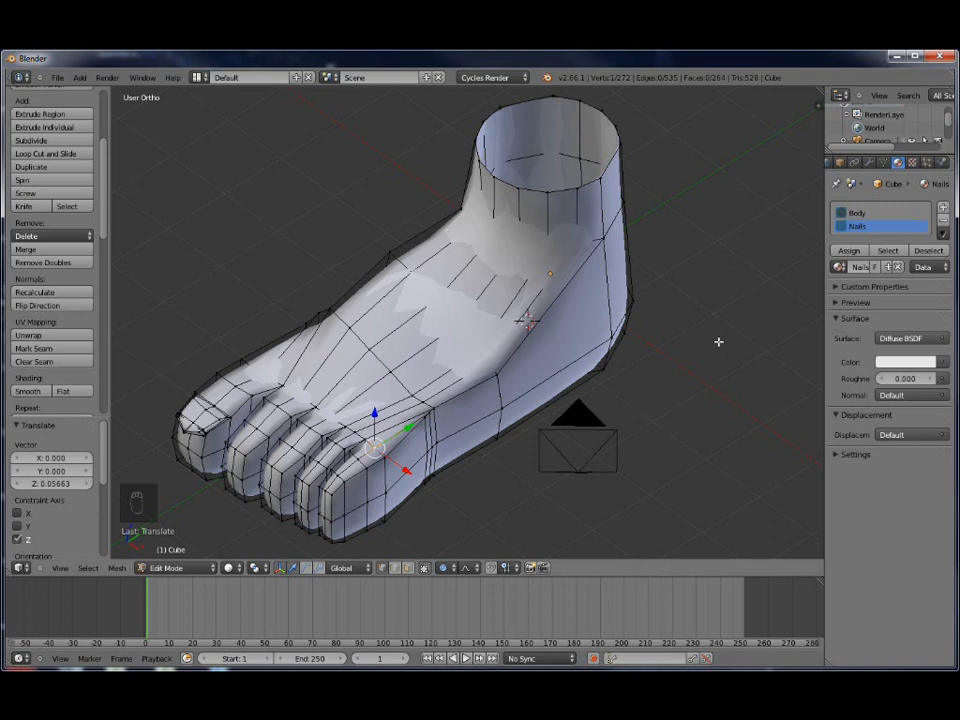
Disable proportional editing and adjust the vertices at the base of the smaller toes individually
key(o)
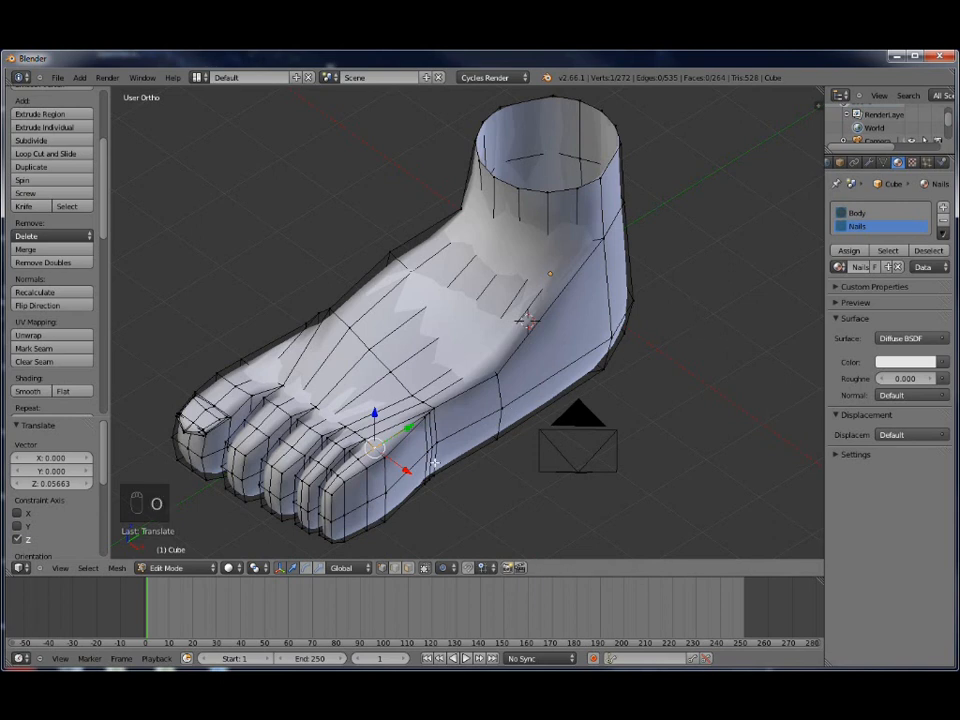
mouse_move(378, 415)
mouse_down()
mouse_move(359, 419)
mouse_move(337, 402)
mouse_move(337, 412)
mouse_move(357, 398)
mouse_move(348, 396)
mouse_move(364, 415)
mouse_up()
right_click(355, 460)
right_click(336, 441)
right_click(356, 434)
Adjust single vertices on top of the foot and instep along Z, and inspect the shape from the big-toe side
right_click(410, 395)
drag(412, 362, 412, 354)
right_click(457, 318)
drag(457, 288, 436, 256)
right_click(437, 298)
scroll(440, 403, up, 3)
scroll(432, 402, down, 4)
middle_drag(347, 394, 471, 340)
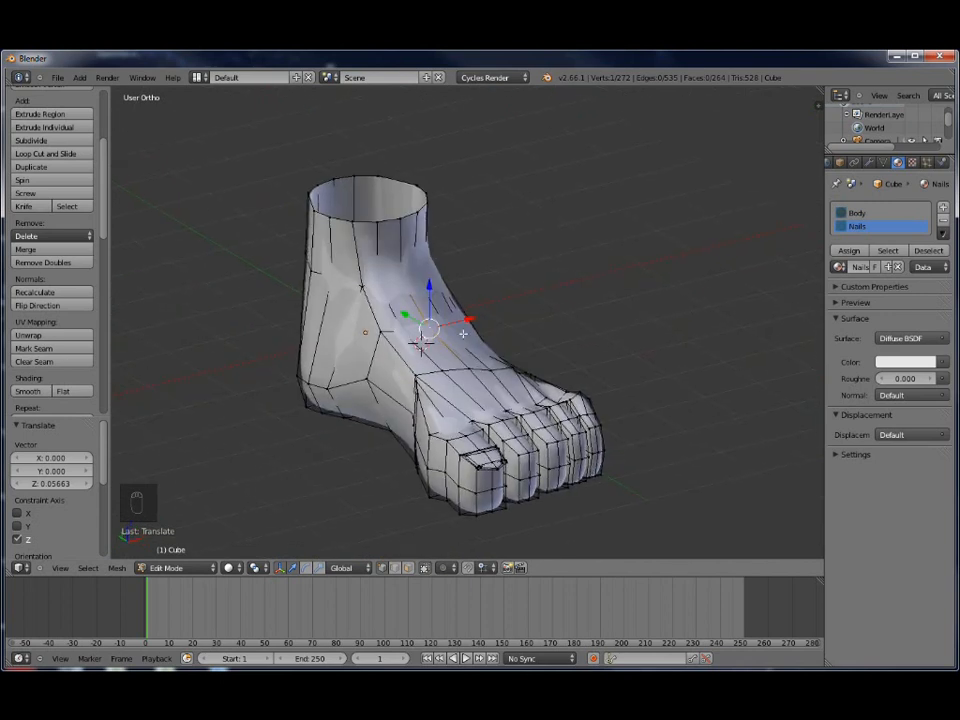
Adjust single vertices across the instep along Z to even out the top of the foot
mouse_move(432, 288)
mouse_down()
mouse_move(406, 280)
mouse_move(452, 285)
mouse_move(431, 283)
mouse_up()
right_click(404, 331)
right_click(448, 326)
right_click(430, 324)
scroll(436, 360, up, 1)
mouse_move(438, 373)
middle_down()
mouse_move(426, 357)
mouse_move(455, 373)
middle_up()
right_click(440, 327)
drag(449, 295, 480, 320)
Raise the vertex on the outer side of the instep about 0.121 along Z and adjust its neighboring vertices
right_click(480, 352)
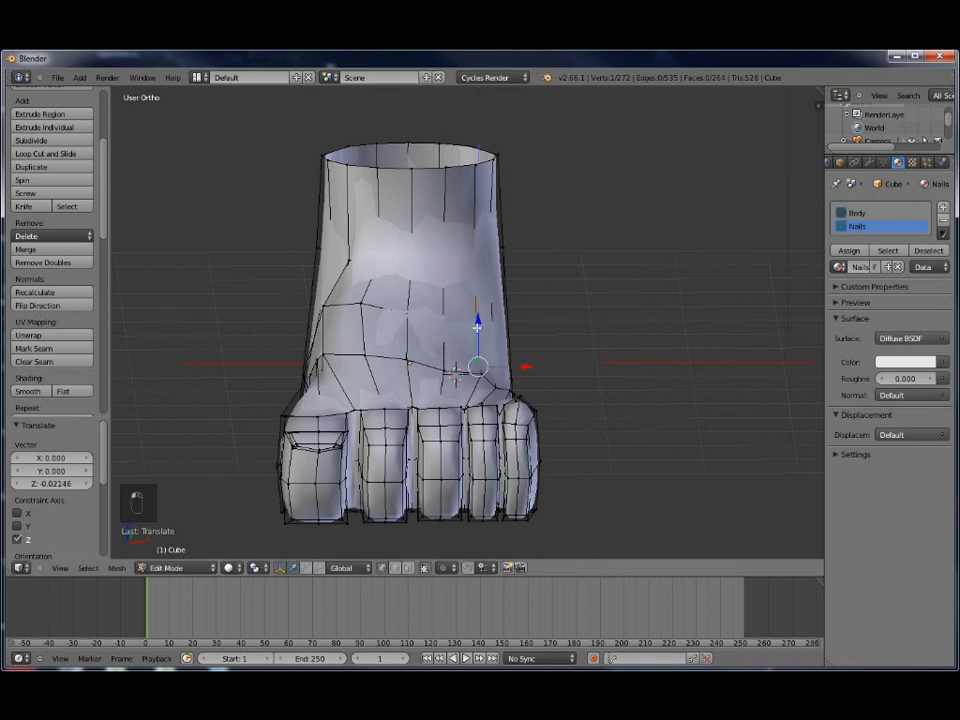
middle_drag(519, 376, 533, 379)
drag(478, 338, 480, 311)
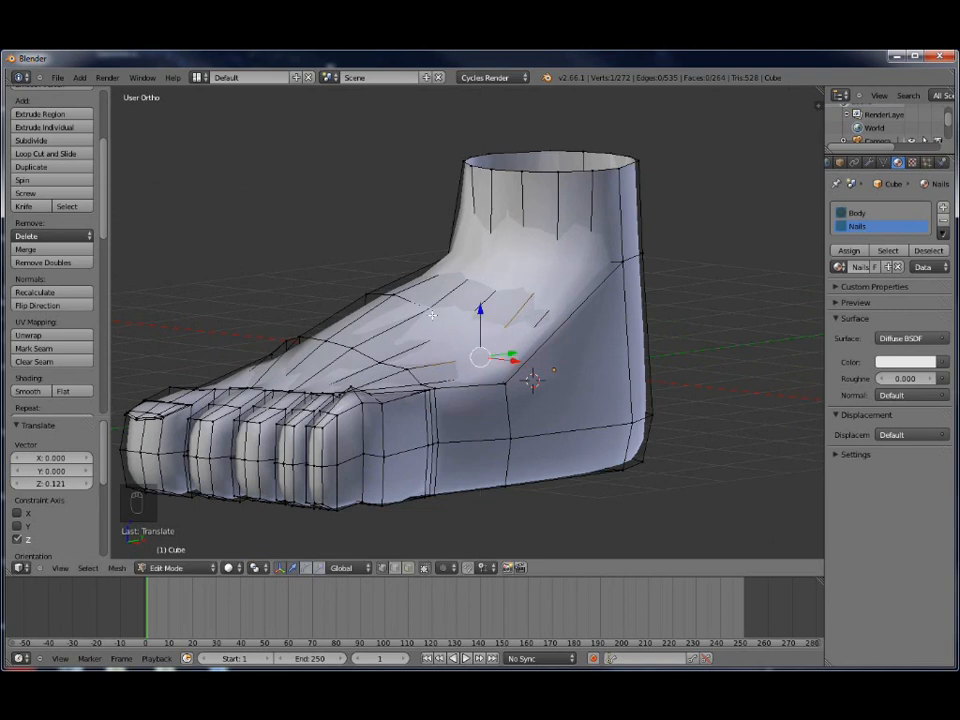
right_click(434, 308)
drag(430, 267, 484, 302)
right_click(457, 322)
right_click(484, 350)
Lower the vertices along the foot's outer upper edge behind the little toe, and nudge the rearmost one about -0.004 along X
middle_drag(443, 414, 469, 429)
right_click(462, 397)
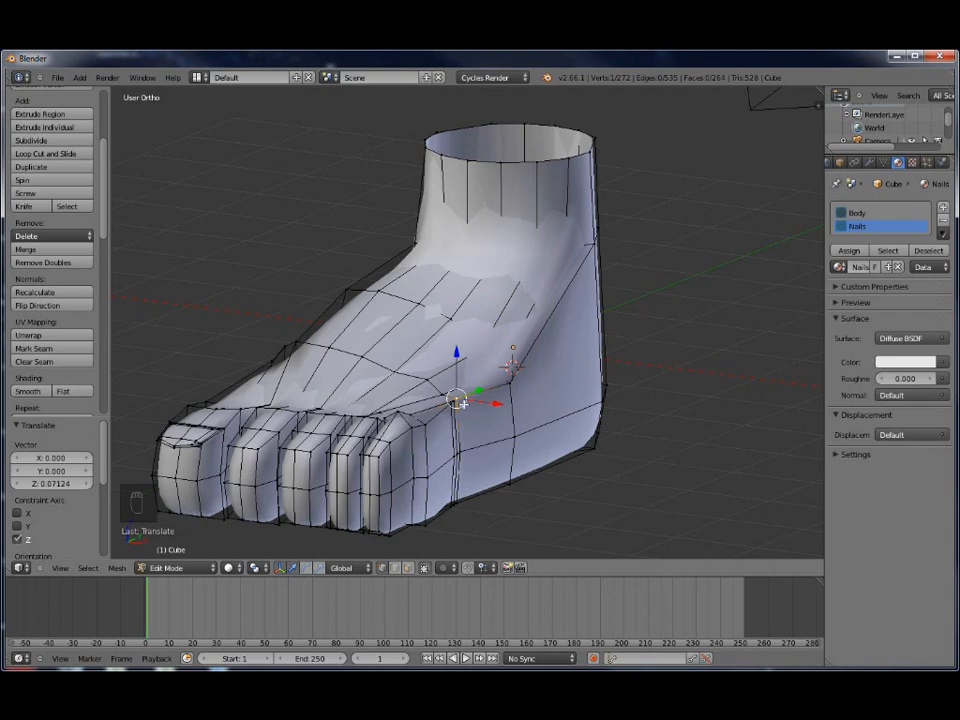
shift+right_click(448, 407)
drag(457, 353, 459, 365)
right_click(508, 381)
drag(510, 341, 510, 352)
drag(549, 400, 549, 403)
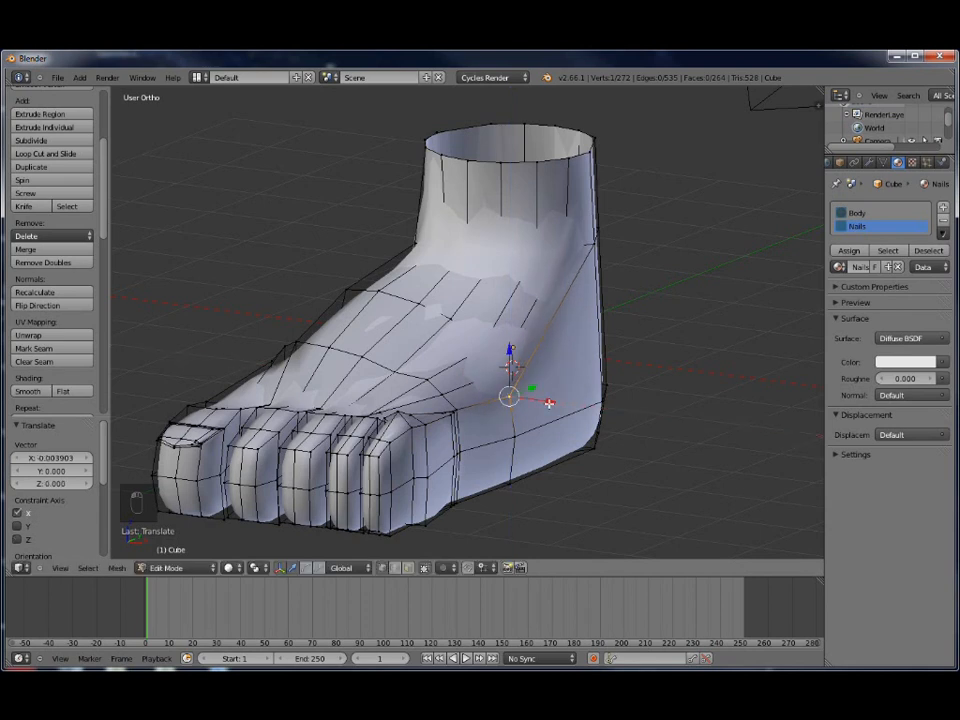
Raise two toe-base vertices along Z, moving the one behind the big toe about 0.162
middle_drag(433, 465, 485, 497)
right_click(379, 465)
drag(380, 424, 383, 413)
right_click(318, 457)
drag(314, 433, 314, 421)
scroll(379, 499, down, 5)
middle_drag(379, 499, 405, 497)
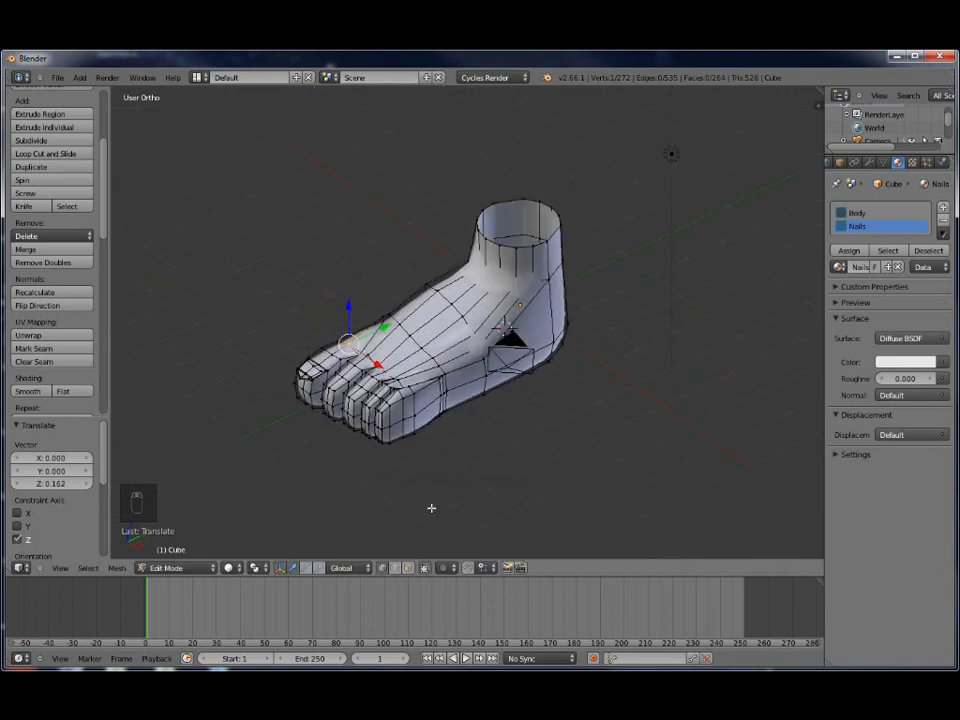
Preview the foot in Object Mode, and adjust the vertices behind the little toe in Edit Mode, raising the sole vertex about 0.256 along Z
key(Tab)
middle_drag(504, 435, 369, 441)
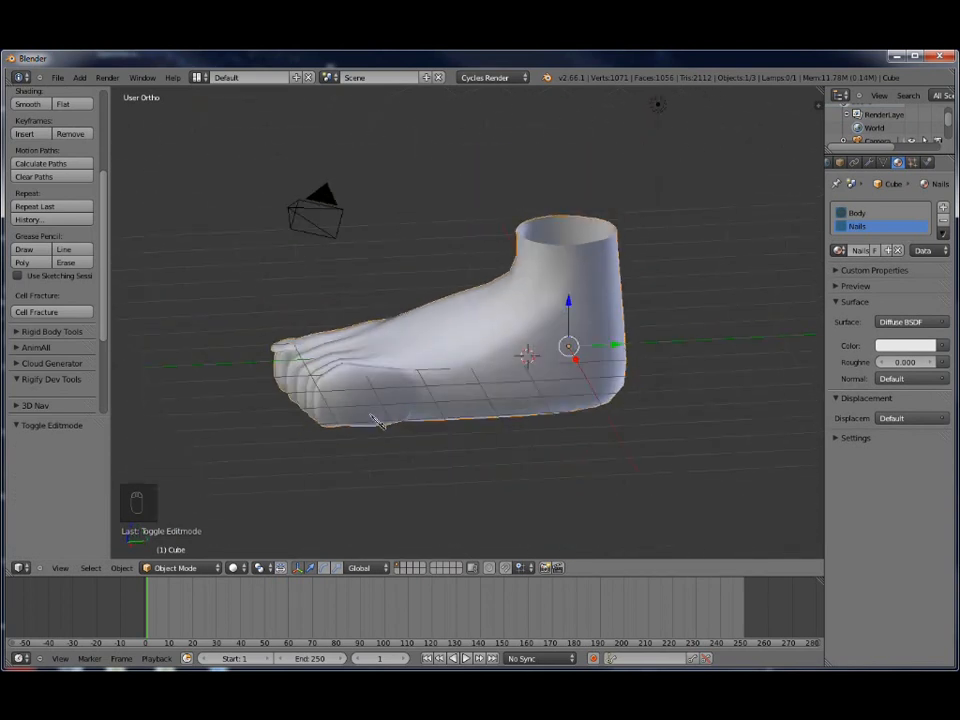
scroll(437, 426, down, 2)
scroll(444, 414, up, 2)
key(Tab)
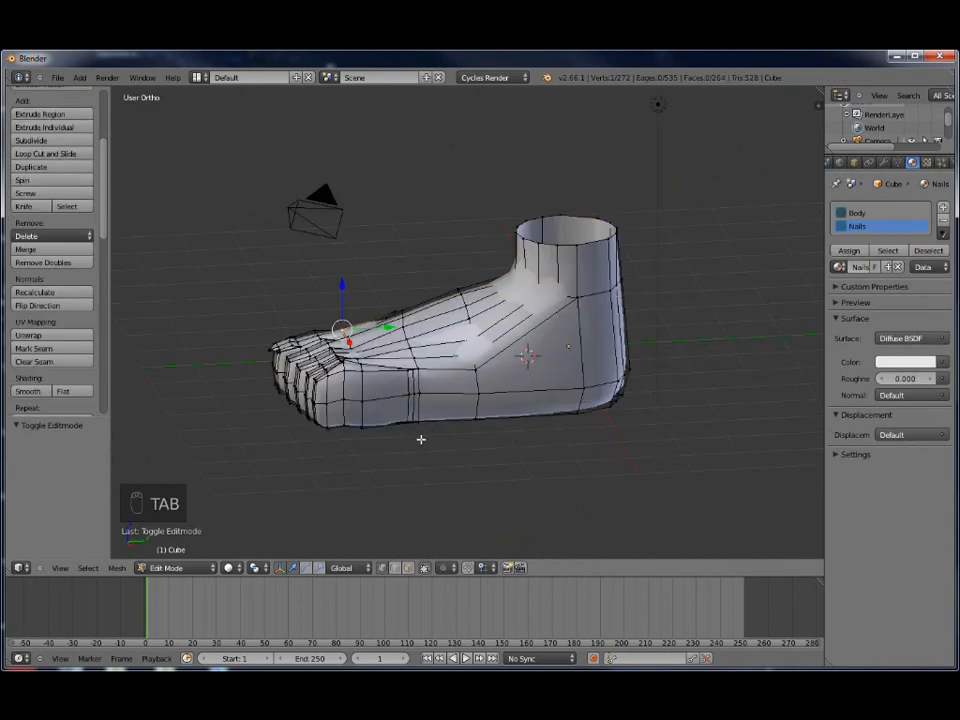
click(364, 401)
mouse_move(362, 357)
mouse_down()
mouse_move(345, 352)
mouse_move(344, 377)
mouse_move(362, 386)
mouse_move(362, 375)
mouse_up()
right_click(346, 395)
right_click(344, 421)
right_click(362, 425)
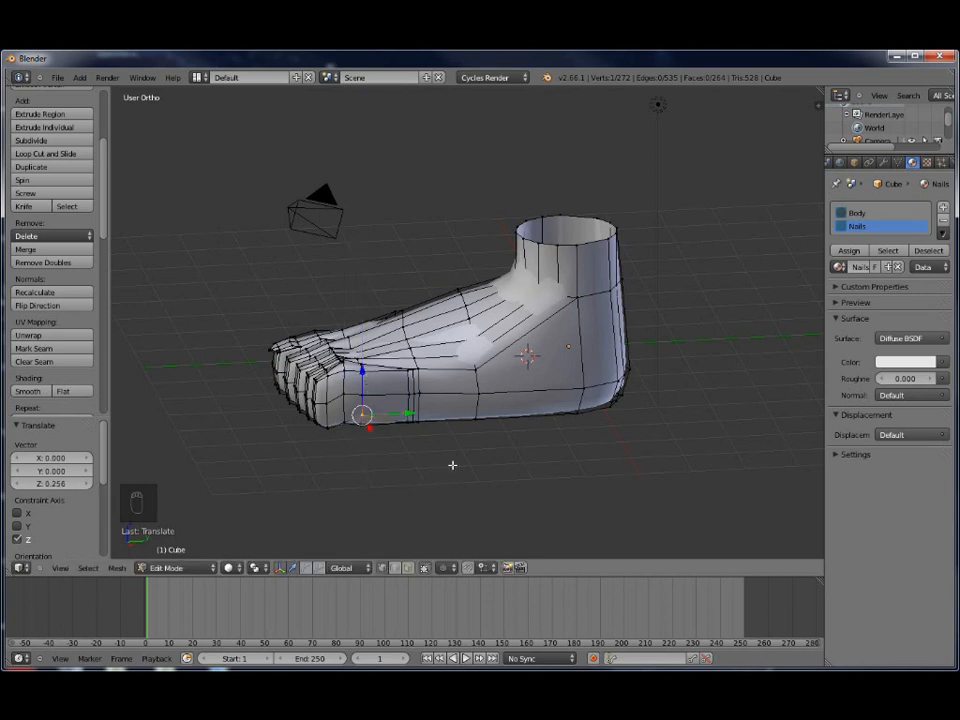
In the right side view, raise two sole vertices behind the little toe about 0.159 and 0.071 along Z
key(KP_3)
scroll(489, 433, up, 5)
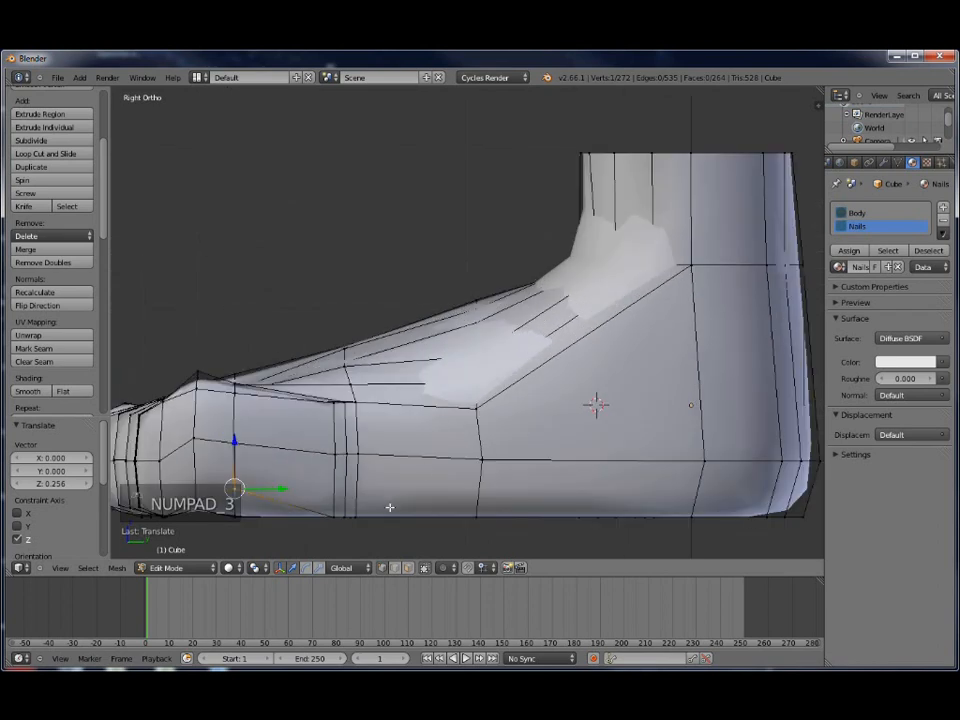
shift+middle_drag(390, 497, 538, 396)
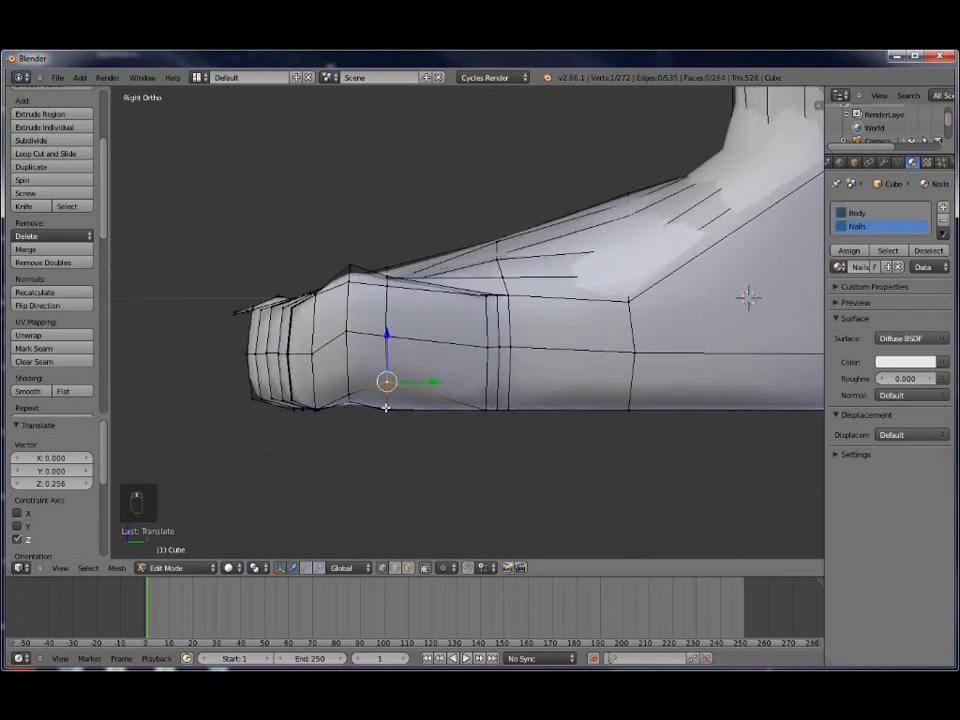
key(g)
key(z)
click(384, 342)
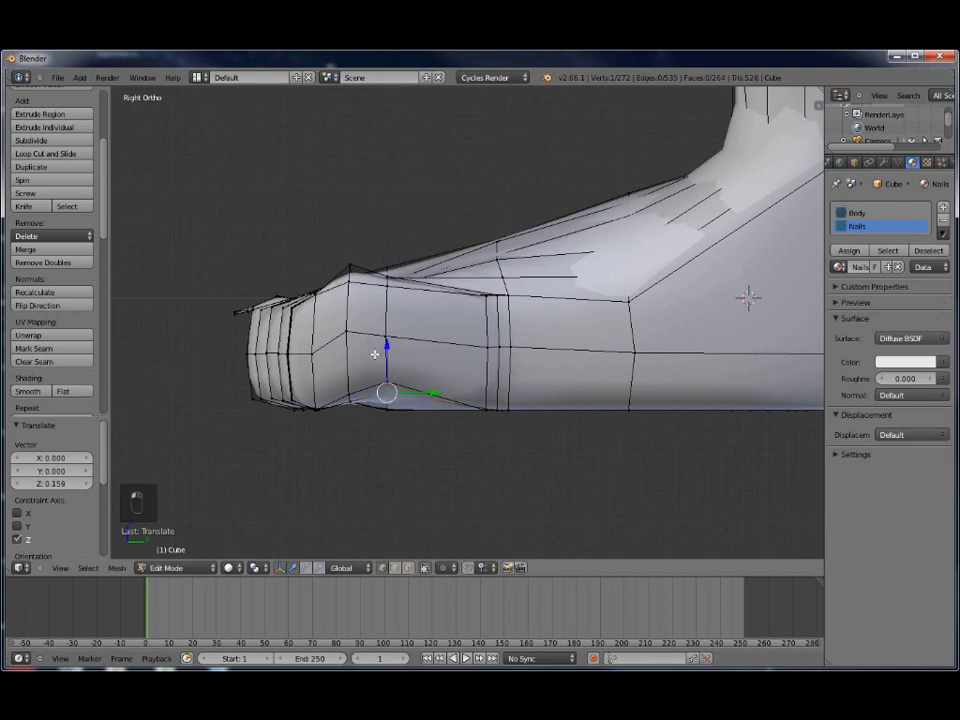
right_click(350, 399)
key(g)
key(z)
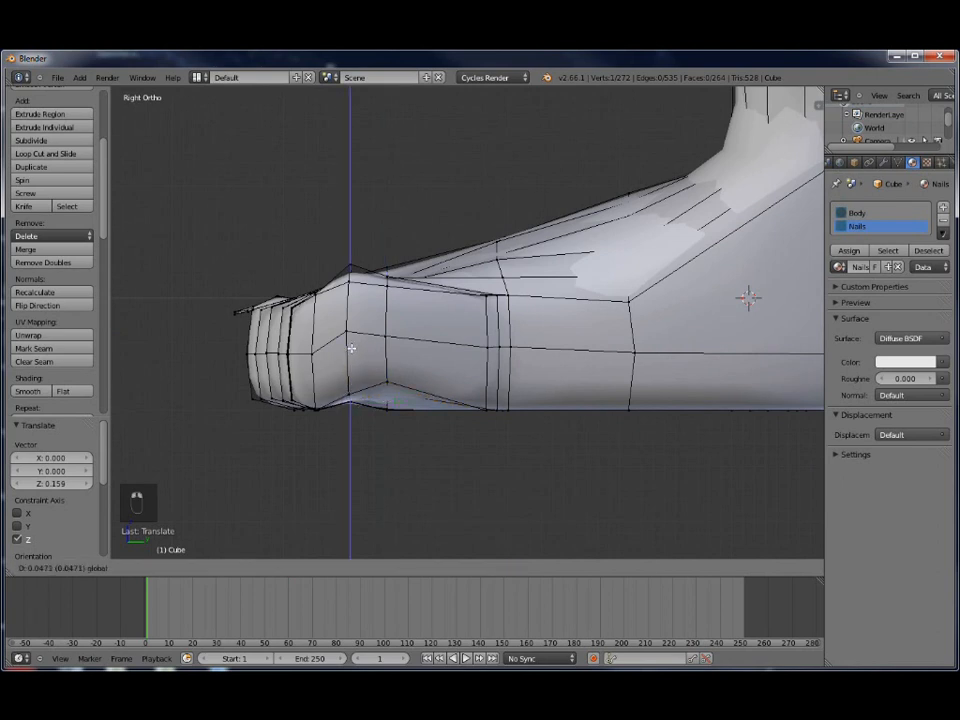
click(405, 428)
Raise another vertex on the underside behind the little toe about 0.184 along Z
mouse_move(408, 433)
middle_down()
mouse_move(407, 452)
mouse_move(401, 414)
middle_up()
right_click(387, 402)
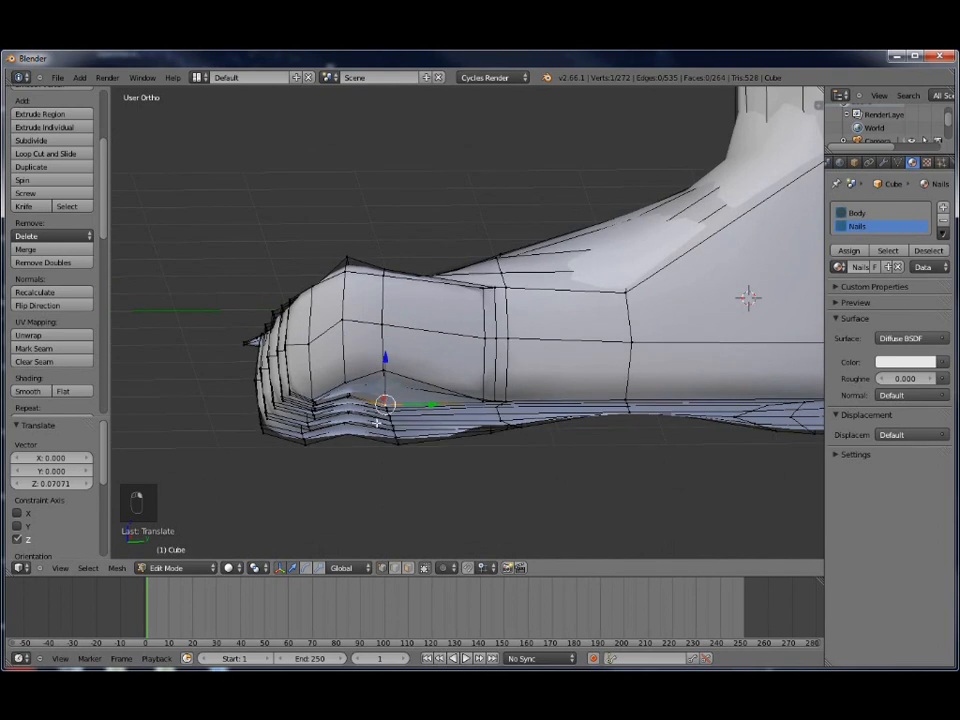
middle_drag(387, 358, 392, 385)
drag(399, 351, 403, 336)
middle_drag(403, 336, 532, 444)
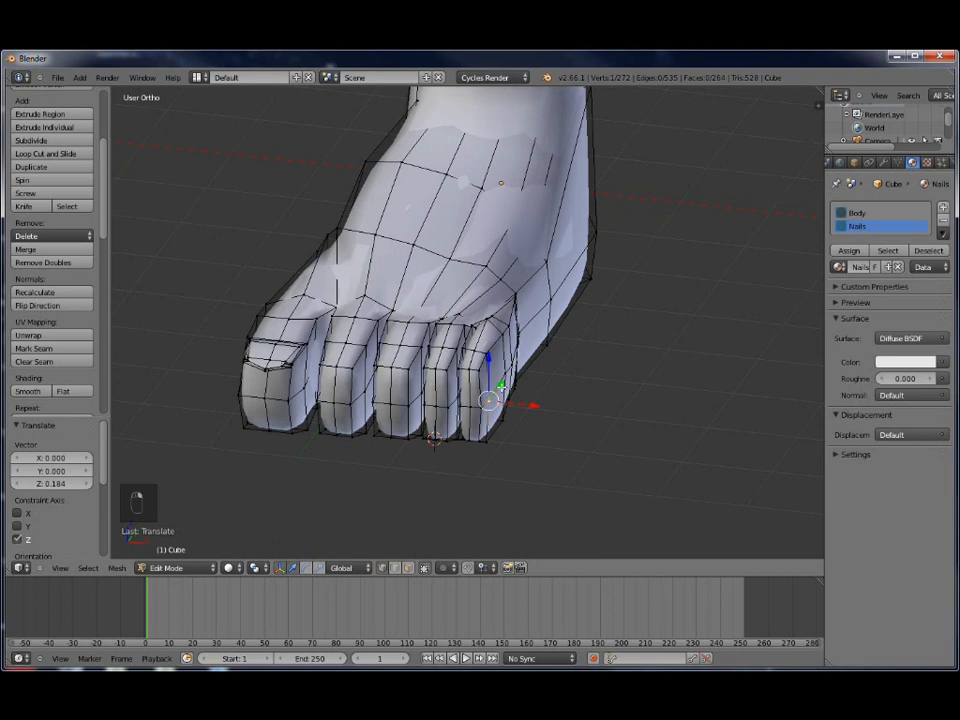
Move three vertices on the little toe's outer side outward along X, and pull them back about 0.088
shift+right_click(506, 371)
shift+right_click(522, 368)
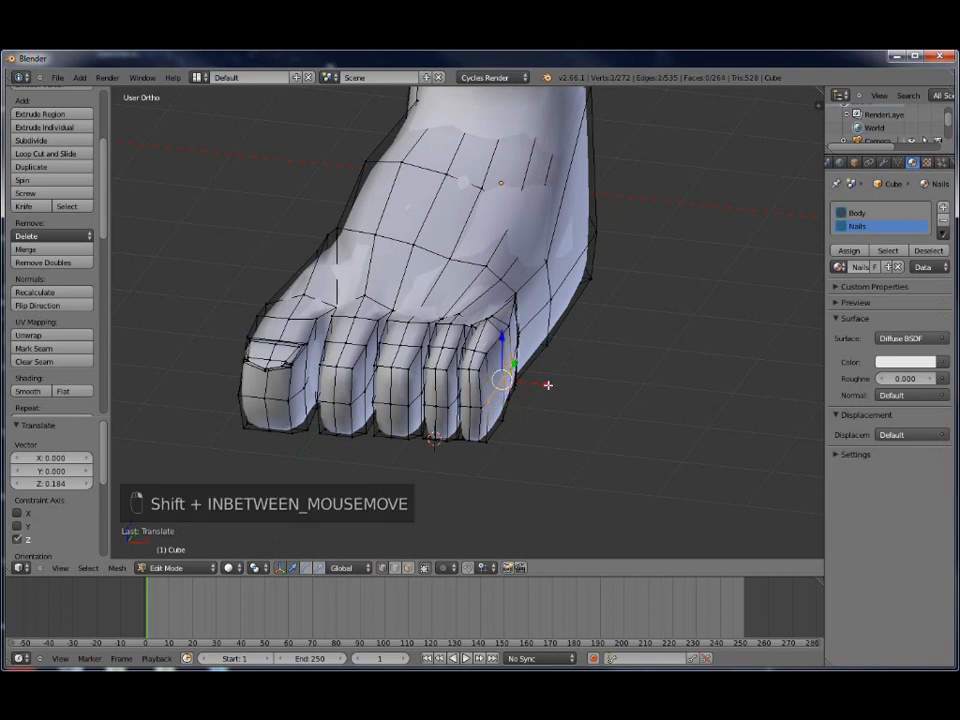
key(g)
key(x)
click(568, 388)
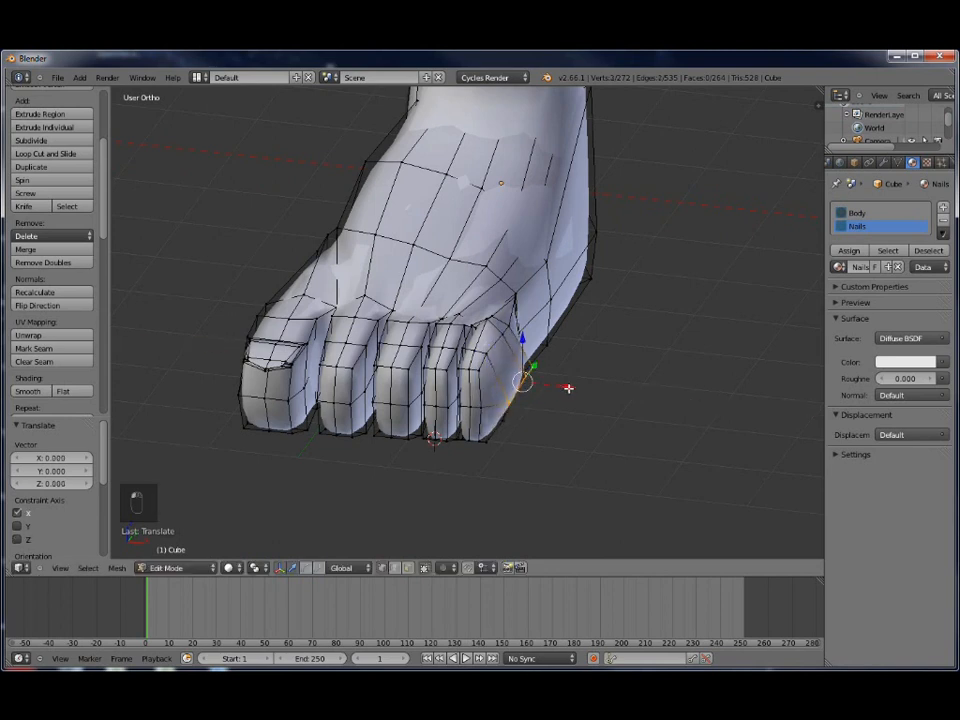
drag(570, 389, 562, 389)
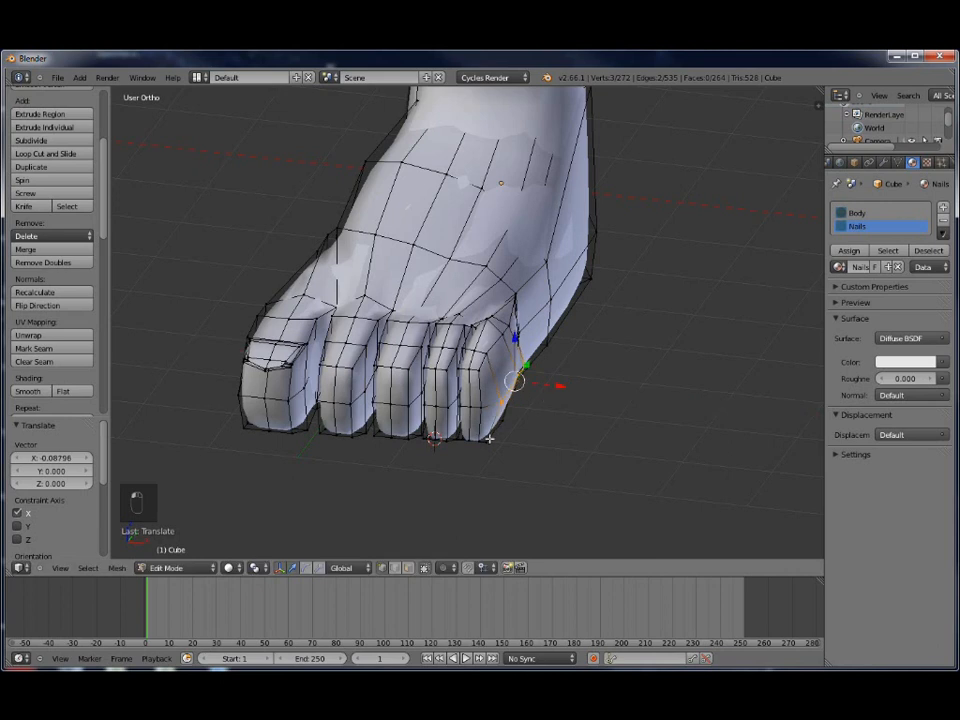
Adjust single vertices on top of the little toe along X to round it, moving the last one about 0.053
scroll(500, 441, up, 1)
middle_drag(540, 430, 484, 458)
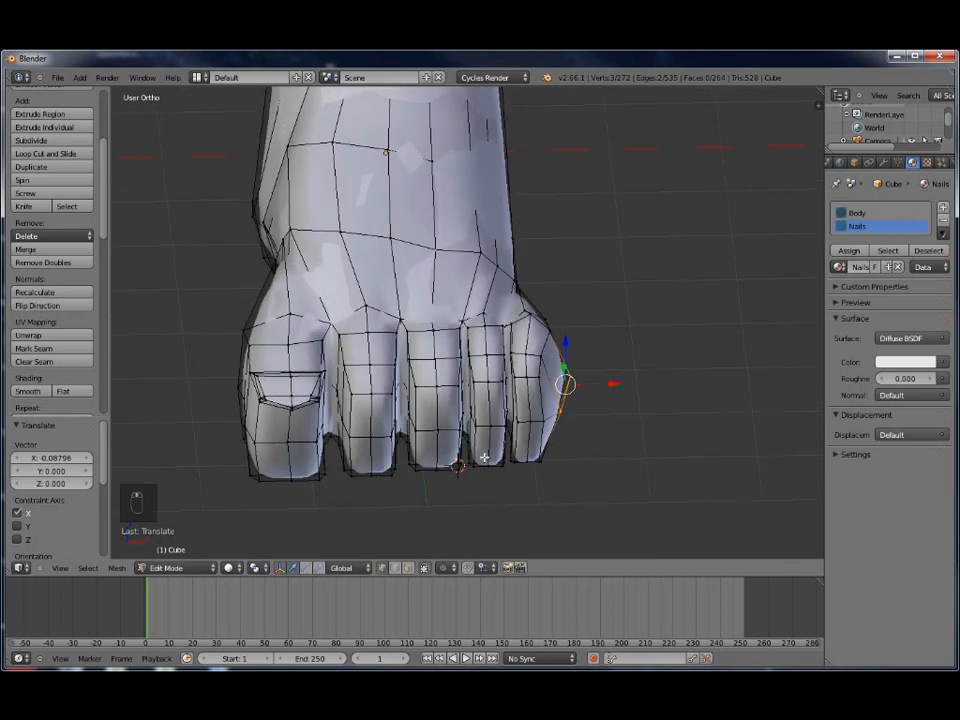
right_click(548, 355)
mouse_move(591, 356)
mouse_down()
mouse_move(610, 354)
mouse_move(602, 375)
mouse_move(579, 353)
mouse_move(581, 376)
mouse_up()
right_click(547, 380)
right_click(528, 356)
right_click(527, 376)
scroll(557, 392, down, 5)
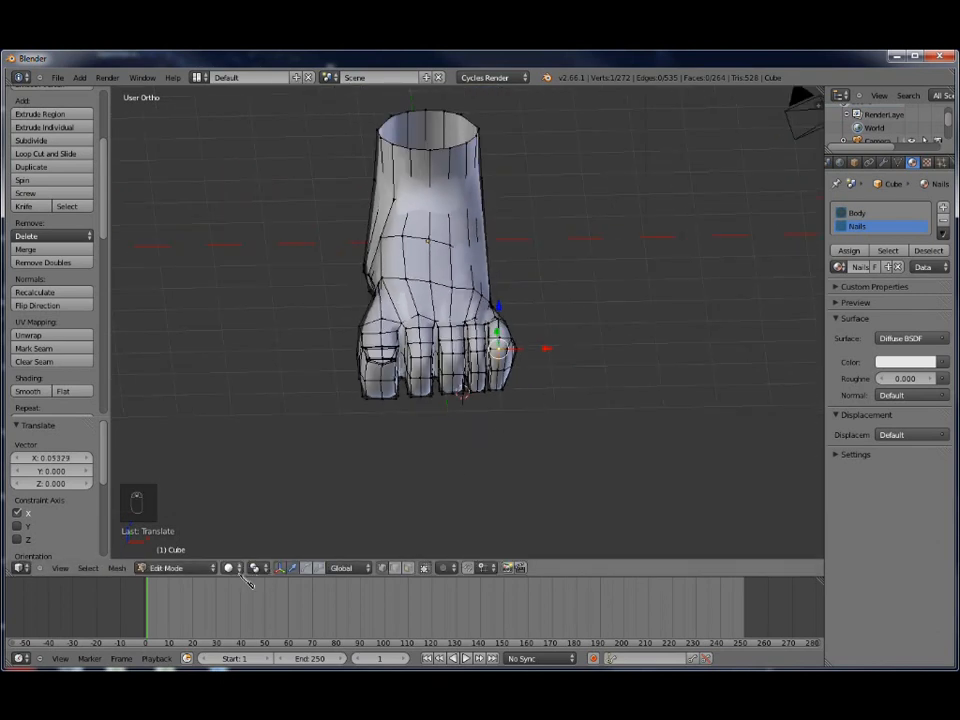
Switch the viewport to Material shading to display the skin and nail colors
click(254, 568)
click(262, 495)
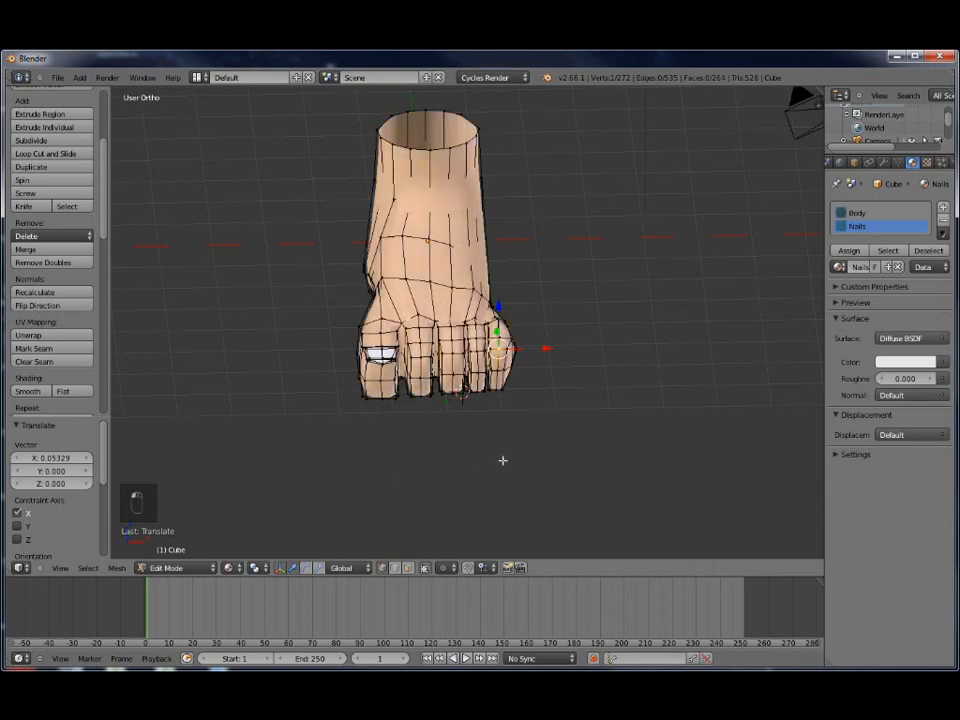
middle_drag(517, 451, 469, 424)
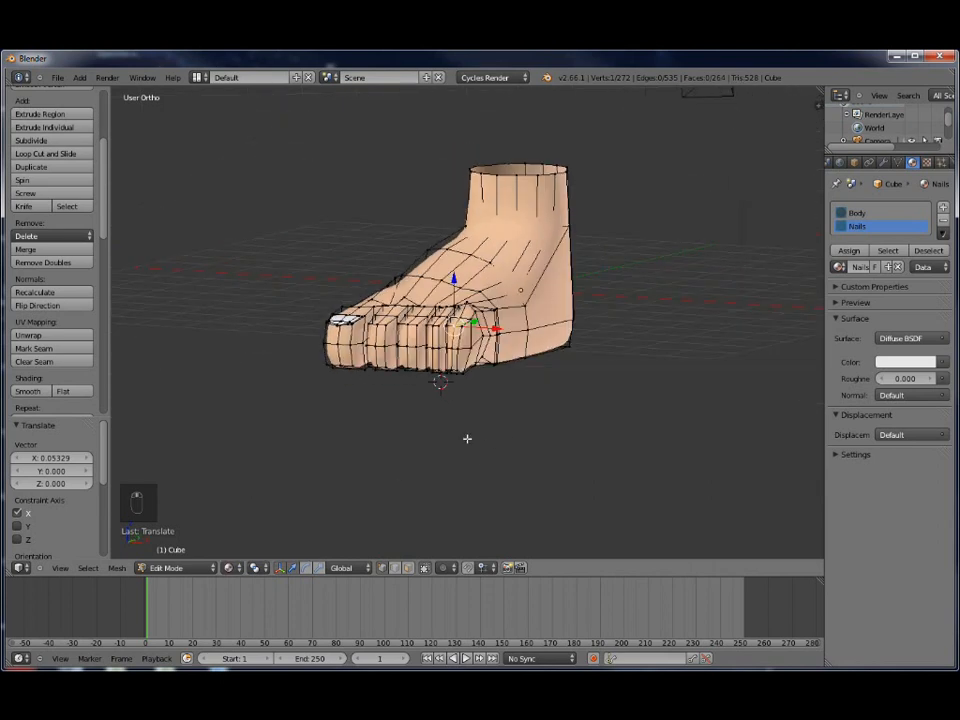
Remove doubled vertices from the whole mesh with a merge distance of 0.0001, and inspect the smoothed foot in Object Mode
key(a)
key(a)
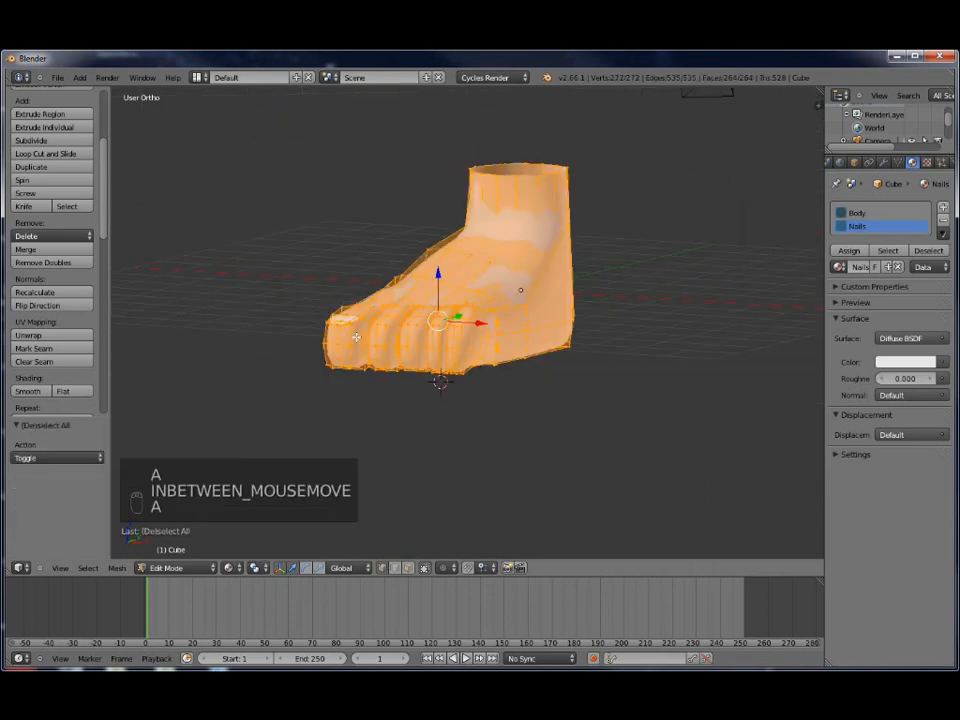
click(45, 262)
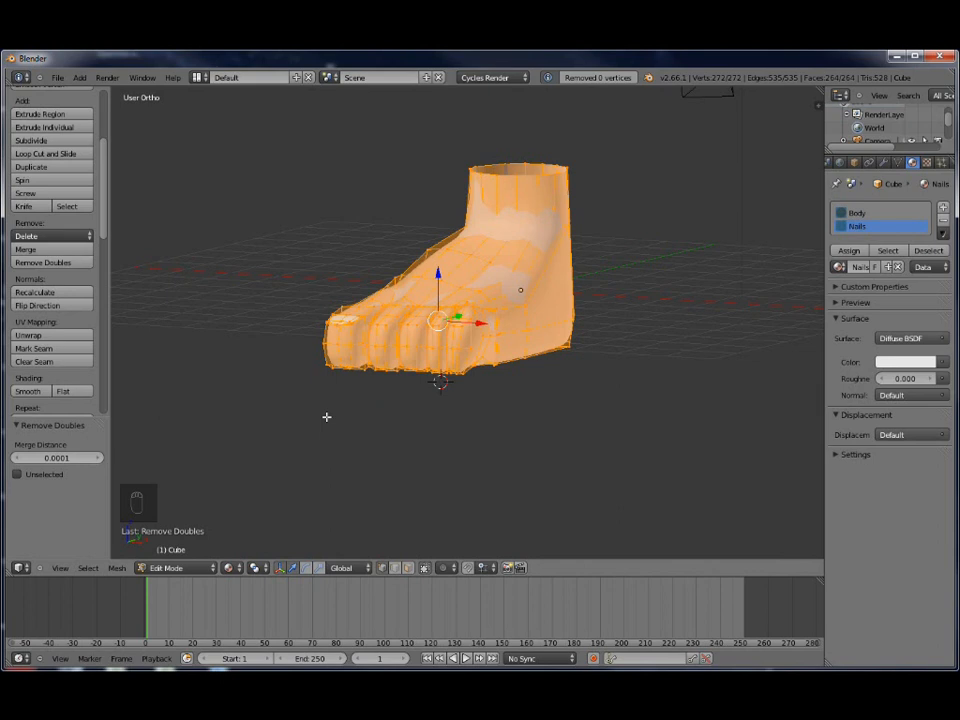
middle_drag(401, 424, 531, 433)
key(Tab)
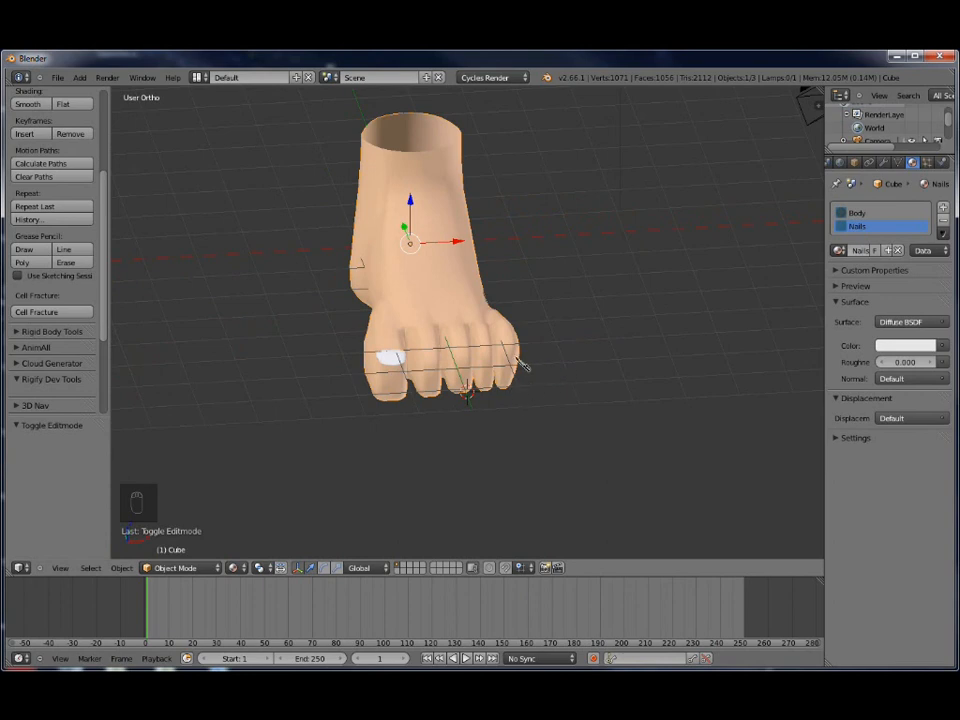
middle_drag(542, 381, 386, 352)
middle_drag(563, 270, 654, 208)
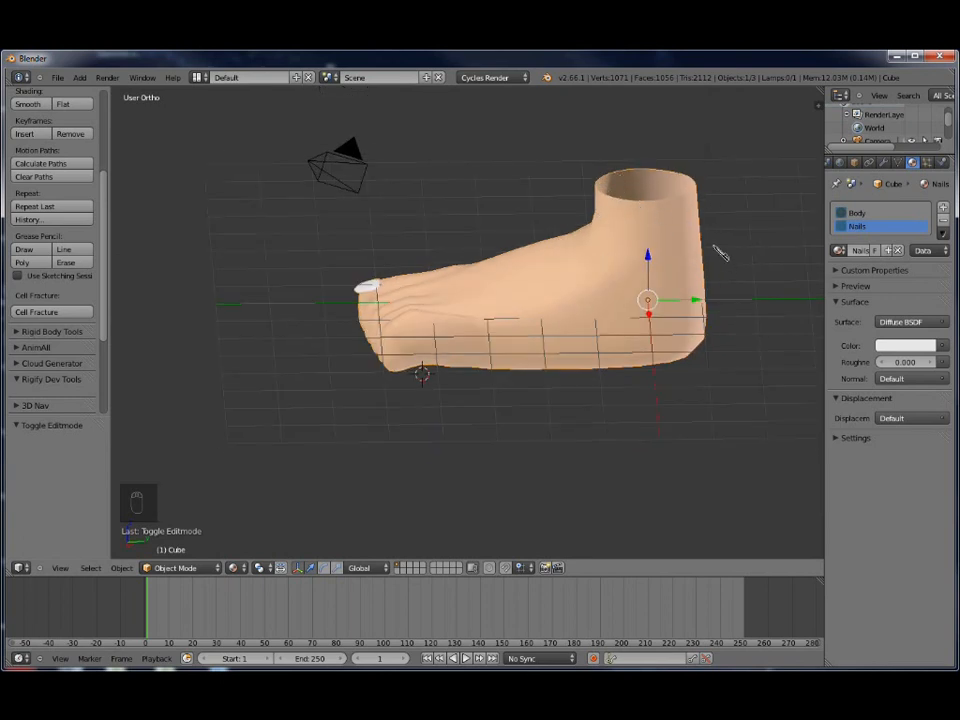
Return to Edit Mode and select the edge loop around the ankle opening
key(Tab)
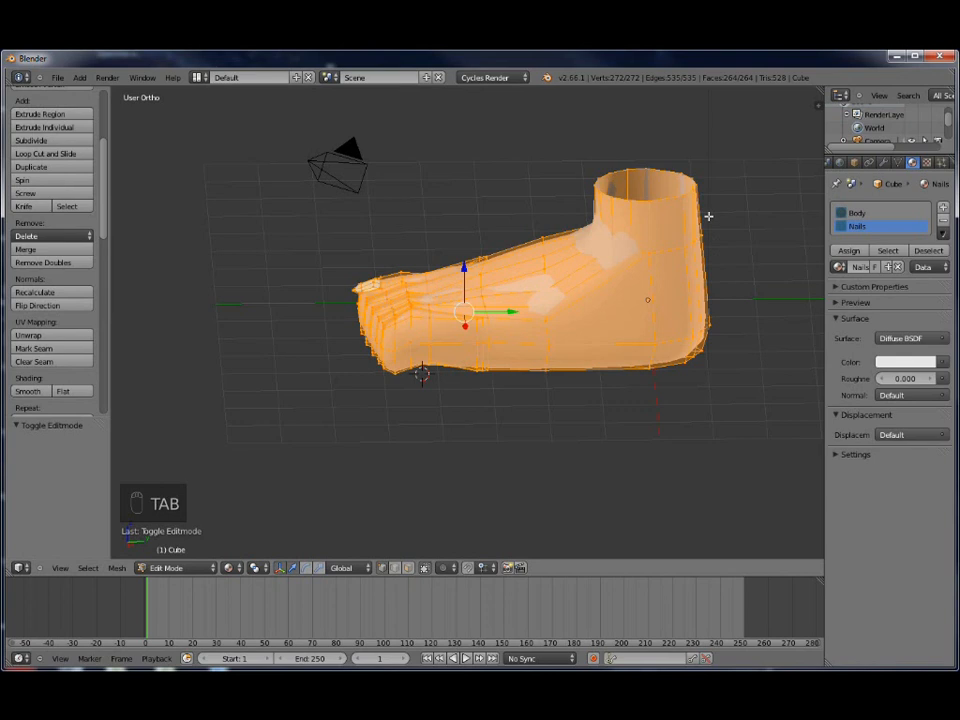
right_click(609, 199)
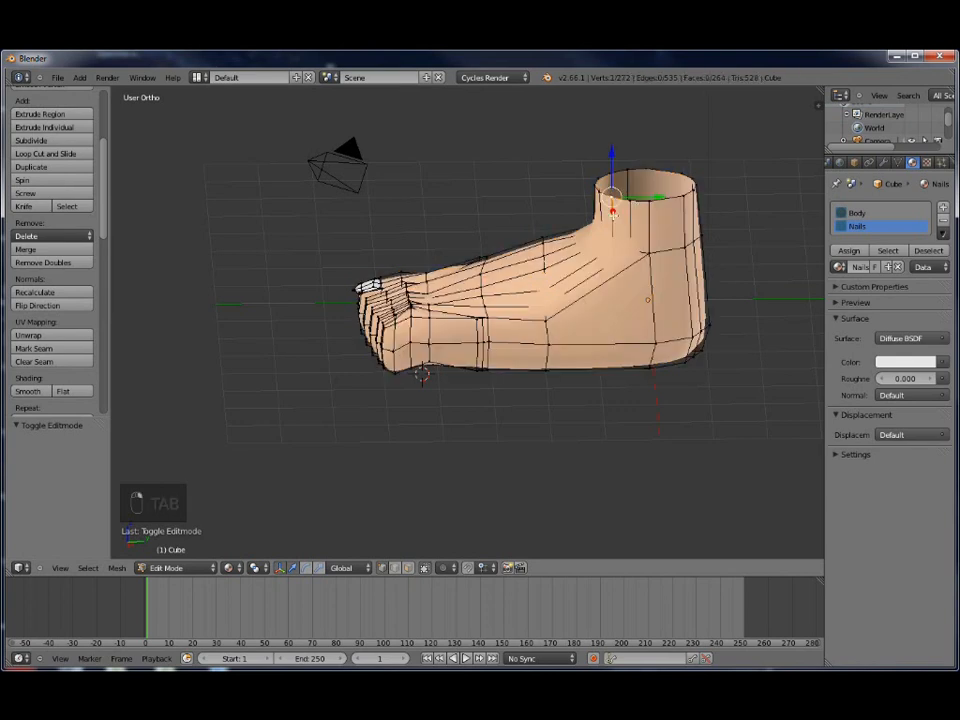
alt+right_click(630, 201)
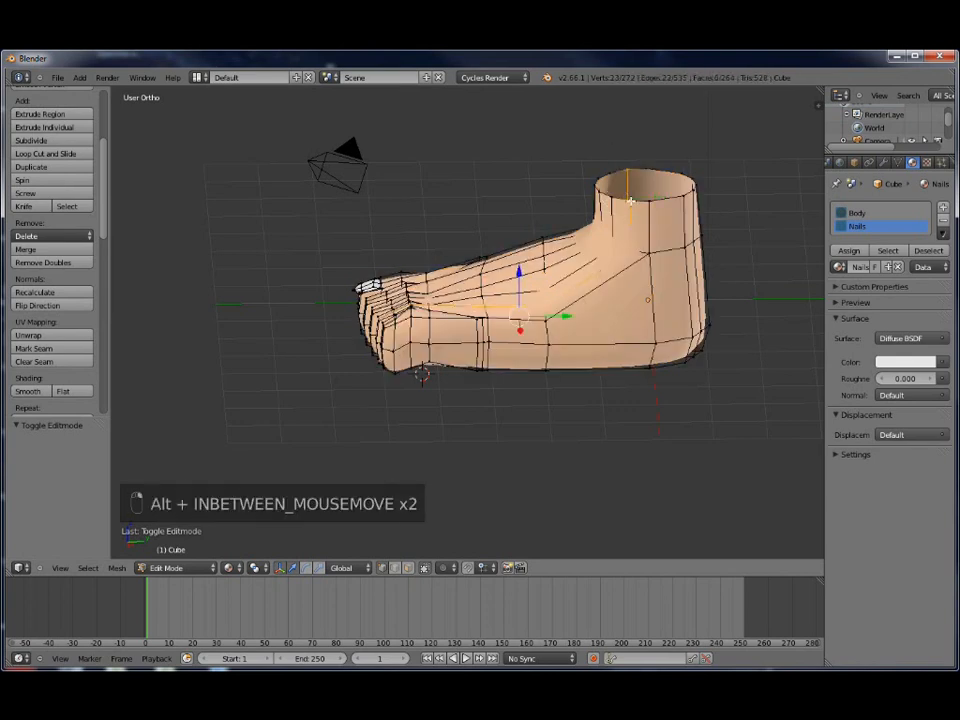
alt+right_click(646, 200)
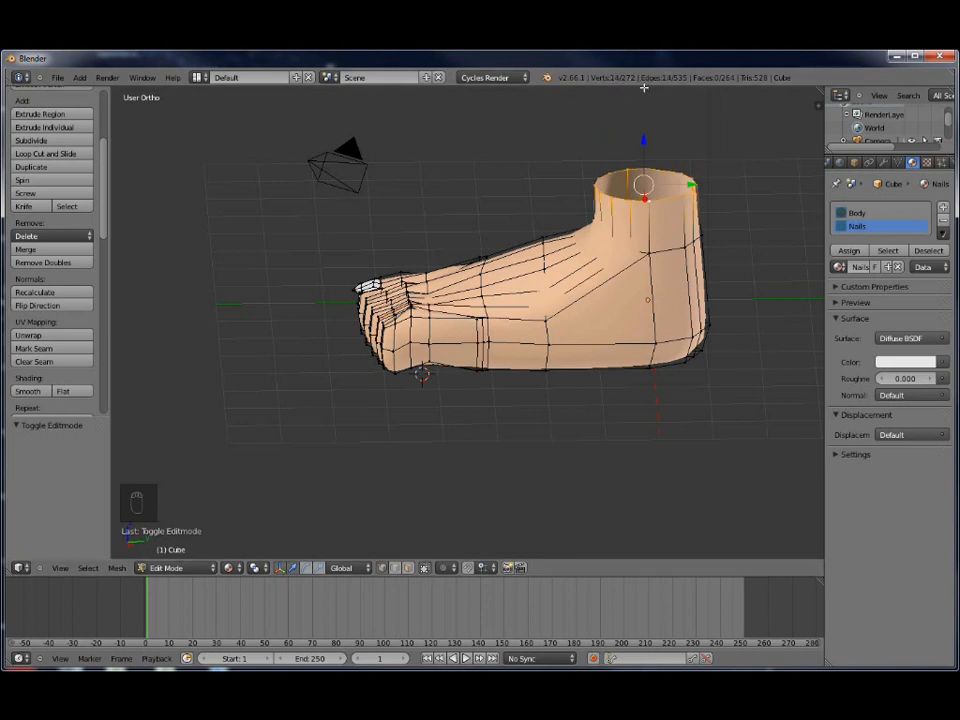
Examine the foot's mesh from the front, sides and up close, and view the smoothed result in Object Mode
middle_drag(439, 434, 714, 394)
middle_drag(513, 375, 340, 415)
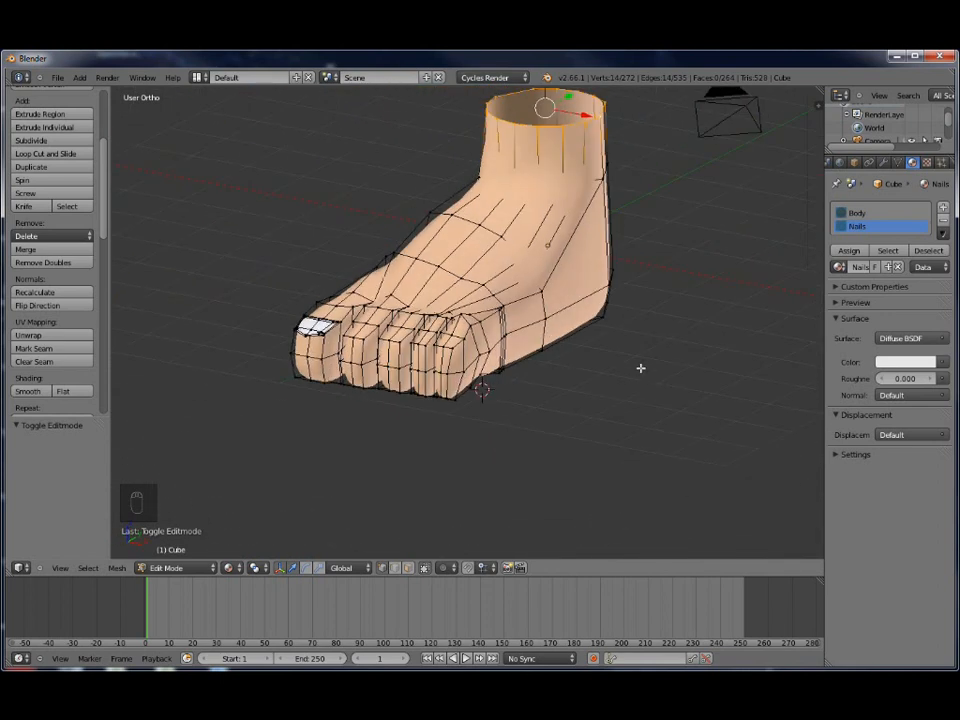
shift+middle_drag(625, 318, 617, 392)
scroll(617, 392, up, 5)
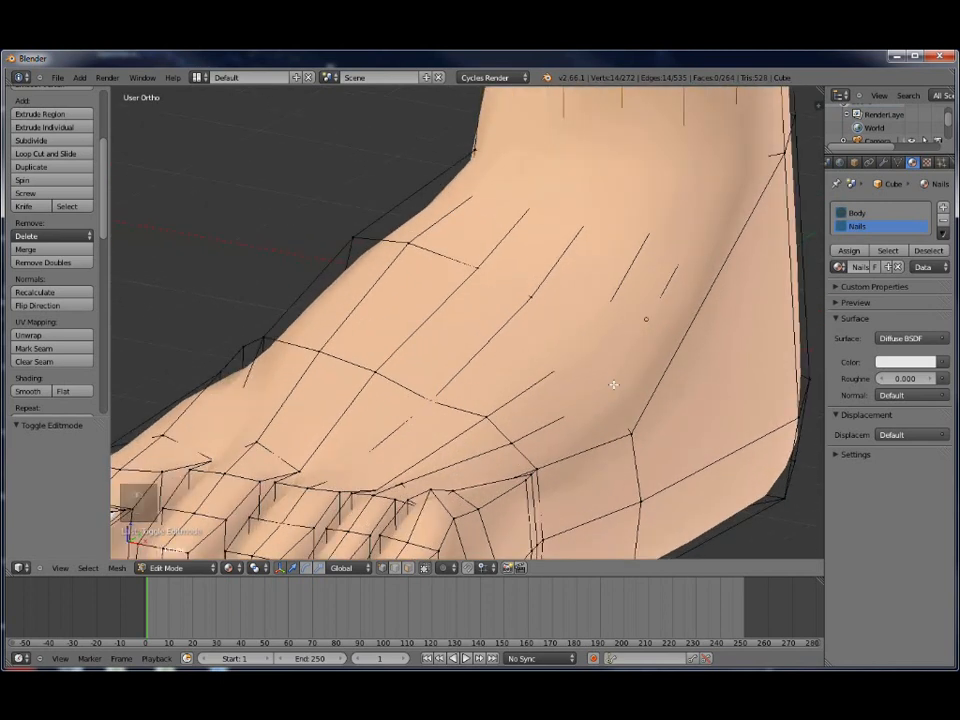
scroll(613, 381, down, 5)
middle_drag(584, 440, 588, 420)
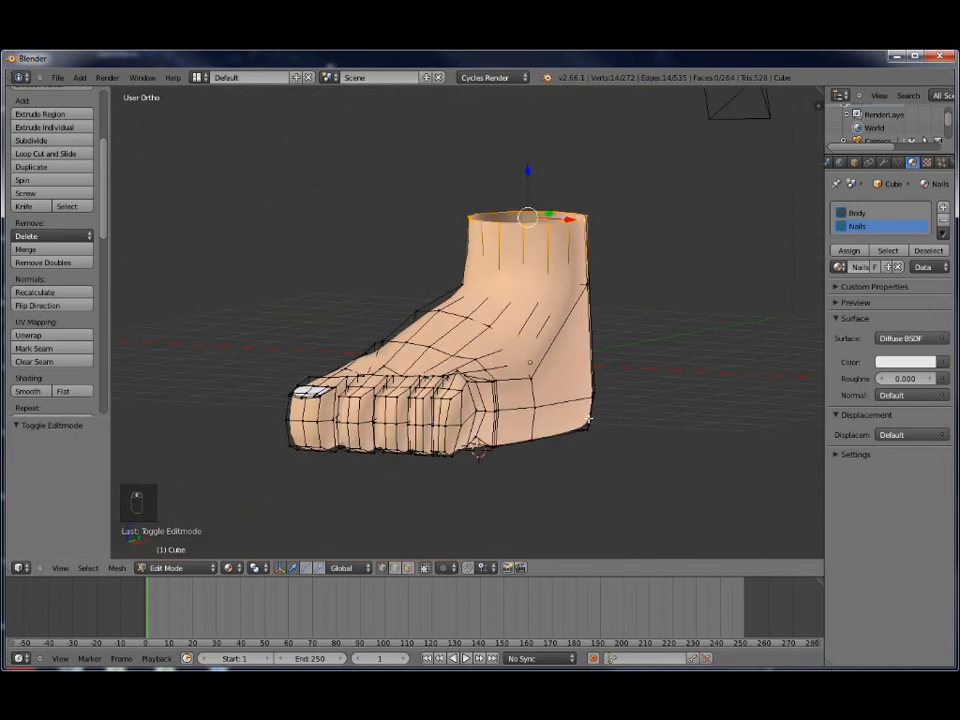
middle_drag(524, 397, 506, 472)
middle_drag(531, 403, 542, 439)
scroll(563, 449, up, 1)
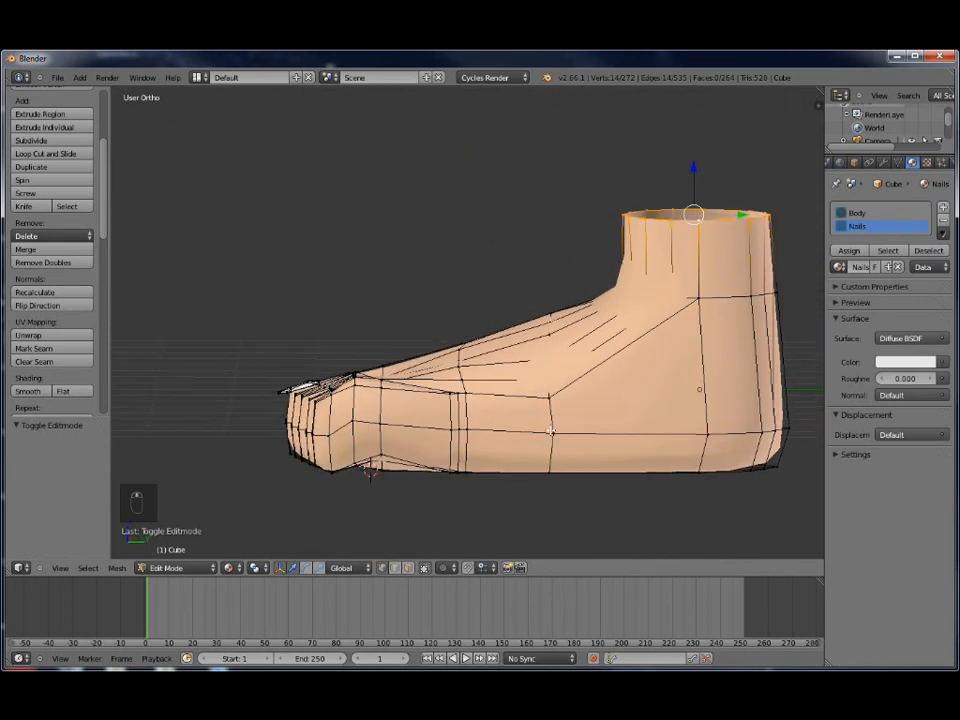
scroll(545, 437, up, 1)
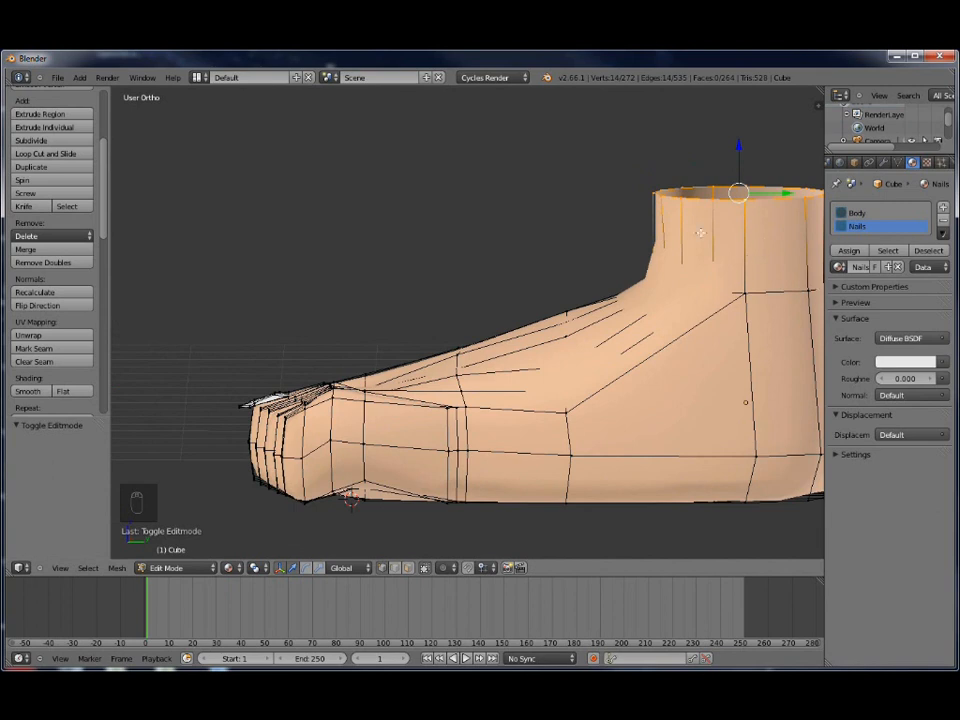
scroll(575, 369, down, 3)
middle_drag(575, 369, 588, 464)
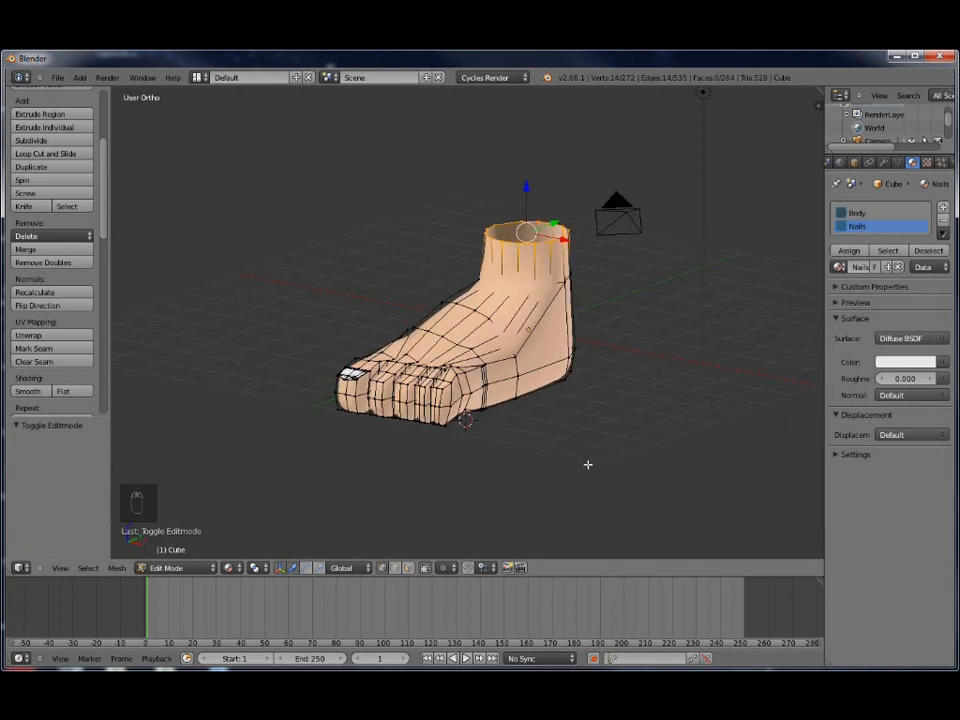
key(Tab)
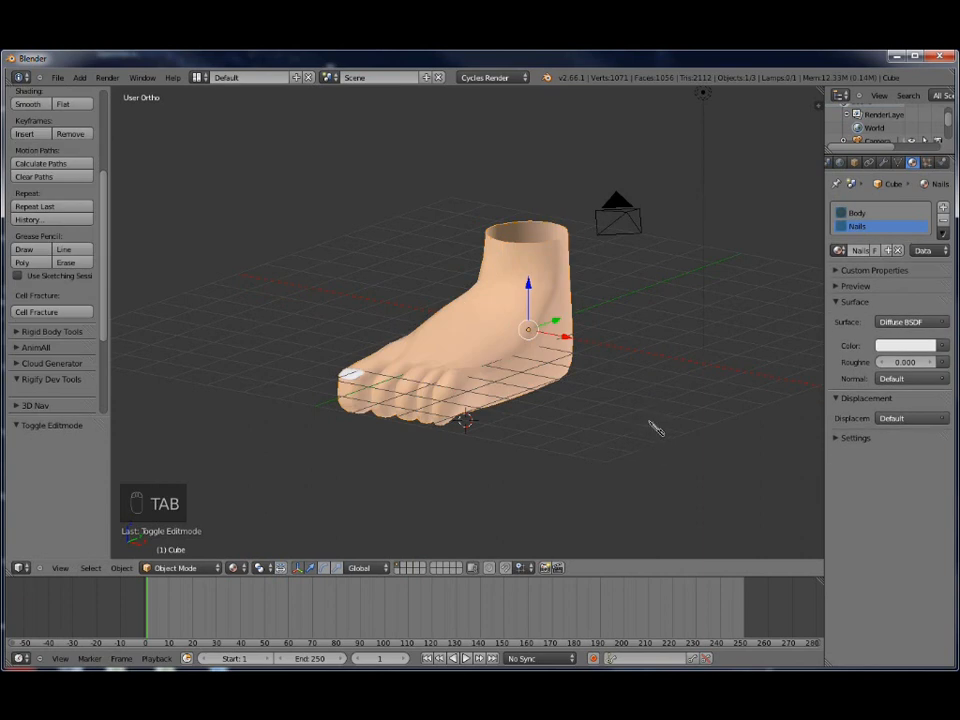